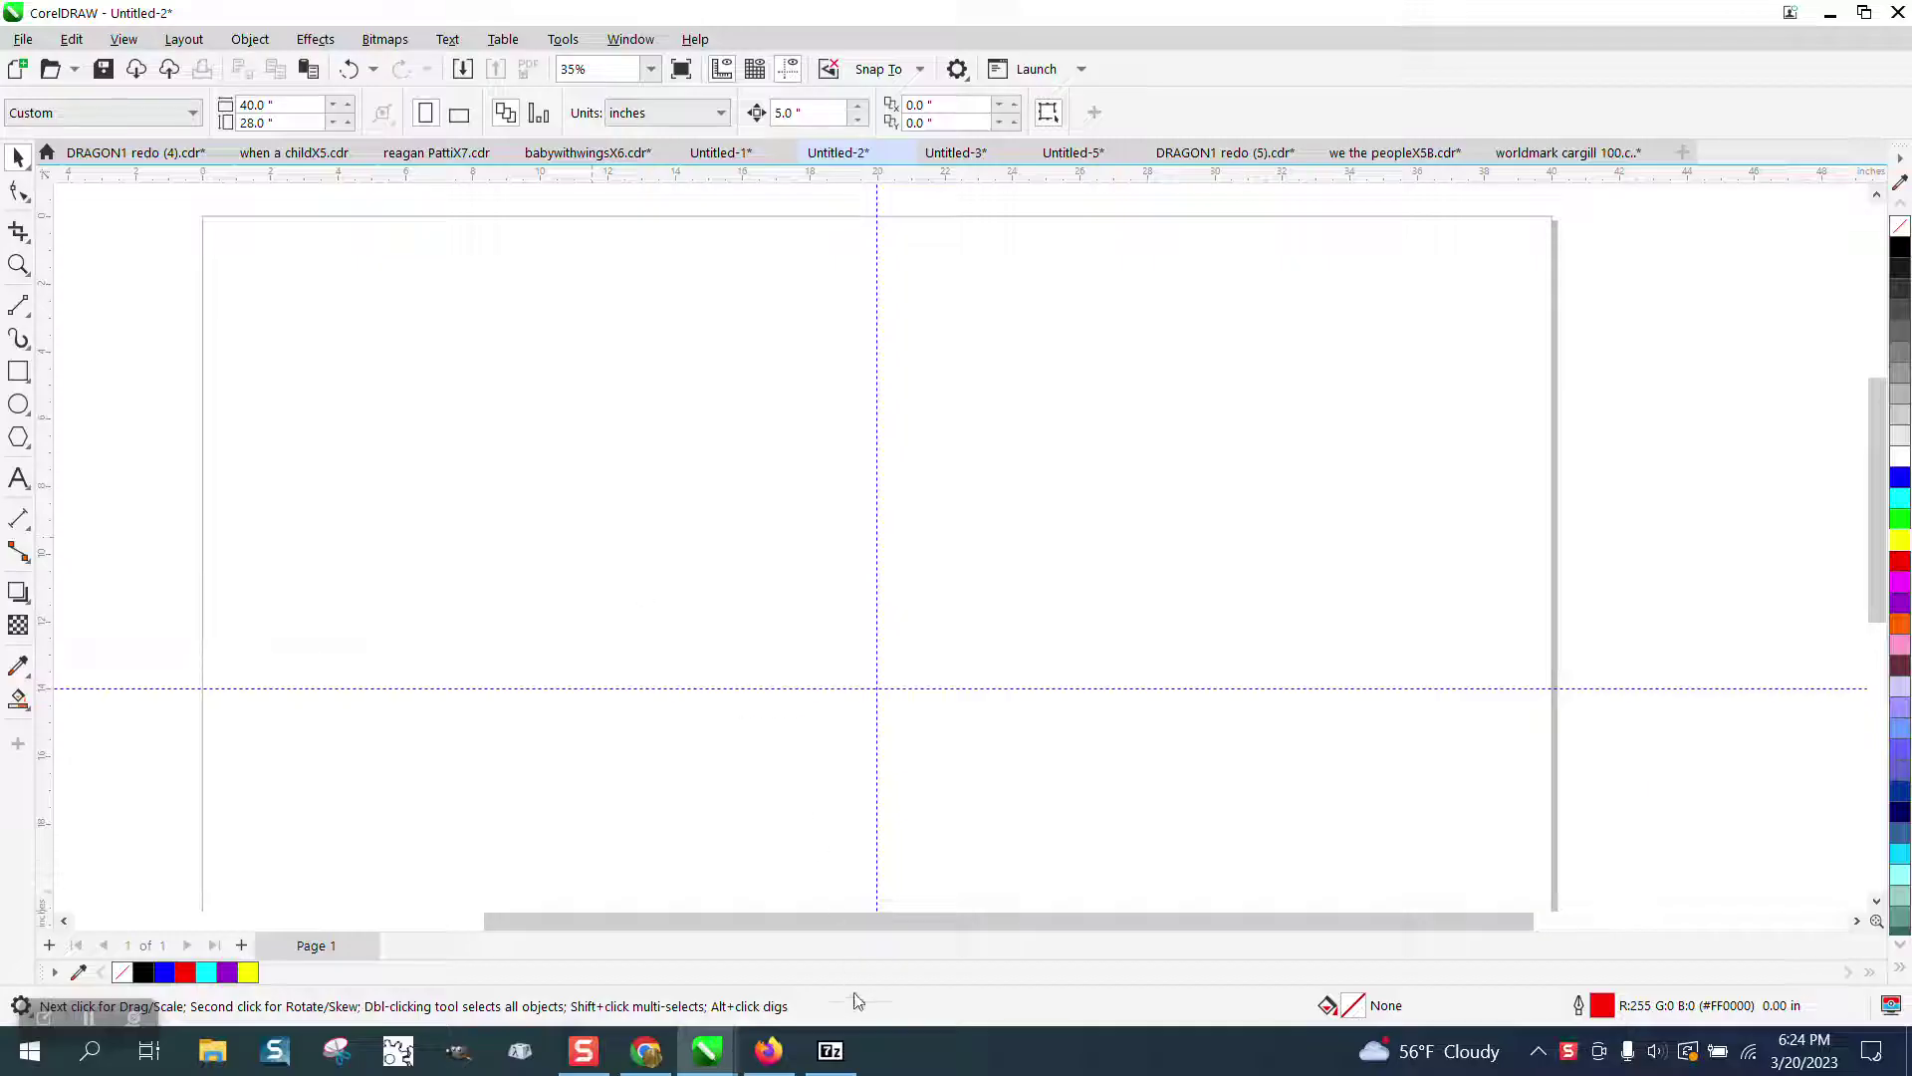
- Check which file formats the TyrannyWethePeople (2).zip archive contains and close the archive window
click(842, 1054)
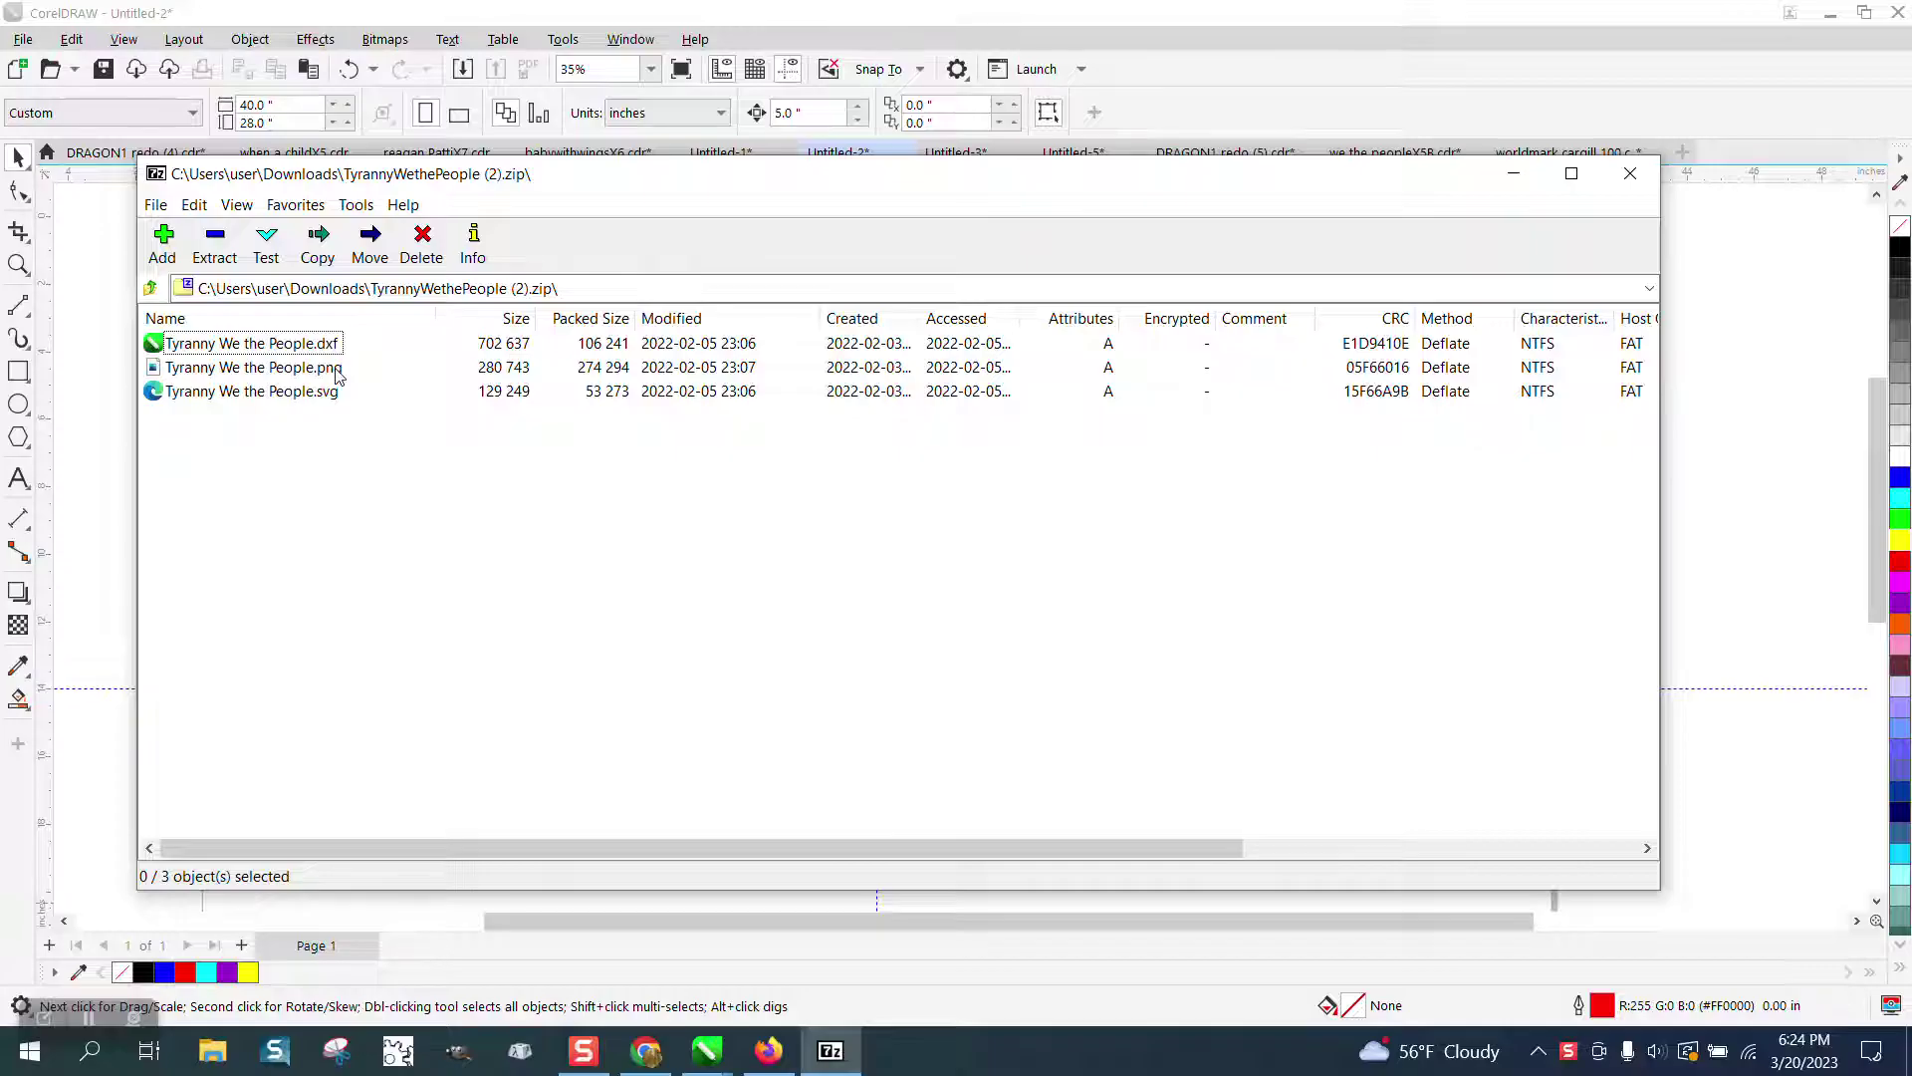
click(1631, 173)
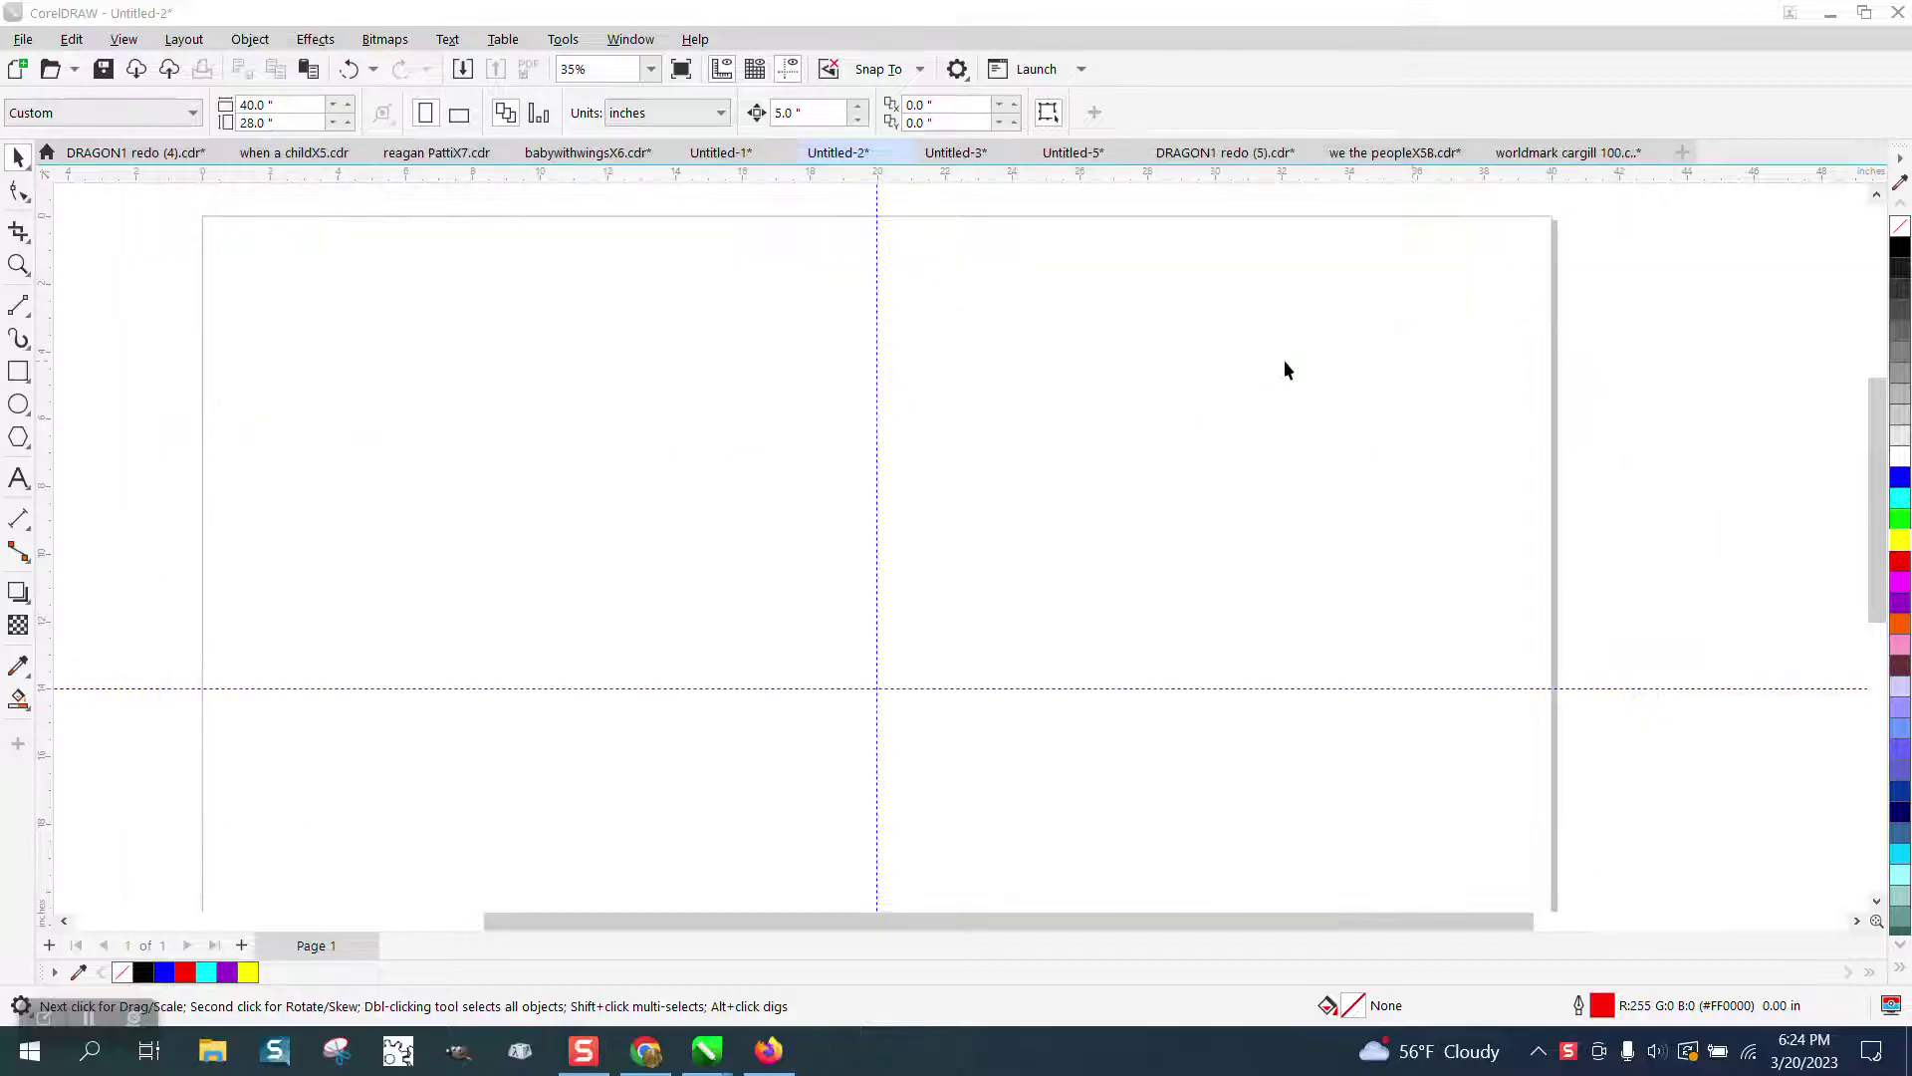
- Import Tyranny We the People.svg from the USB20FD (E:) drive and place it in the drawing
right_click(559, 468)
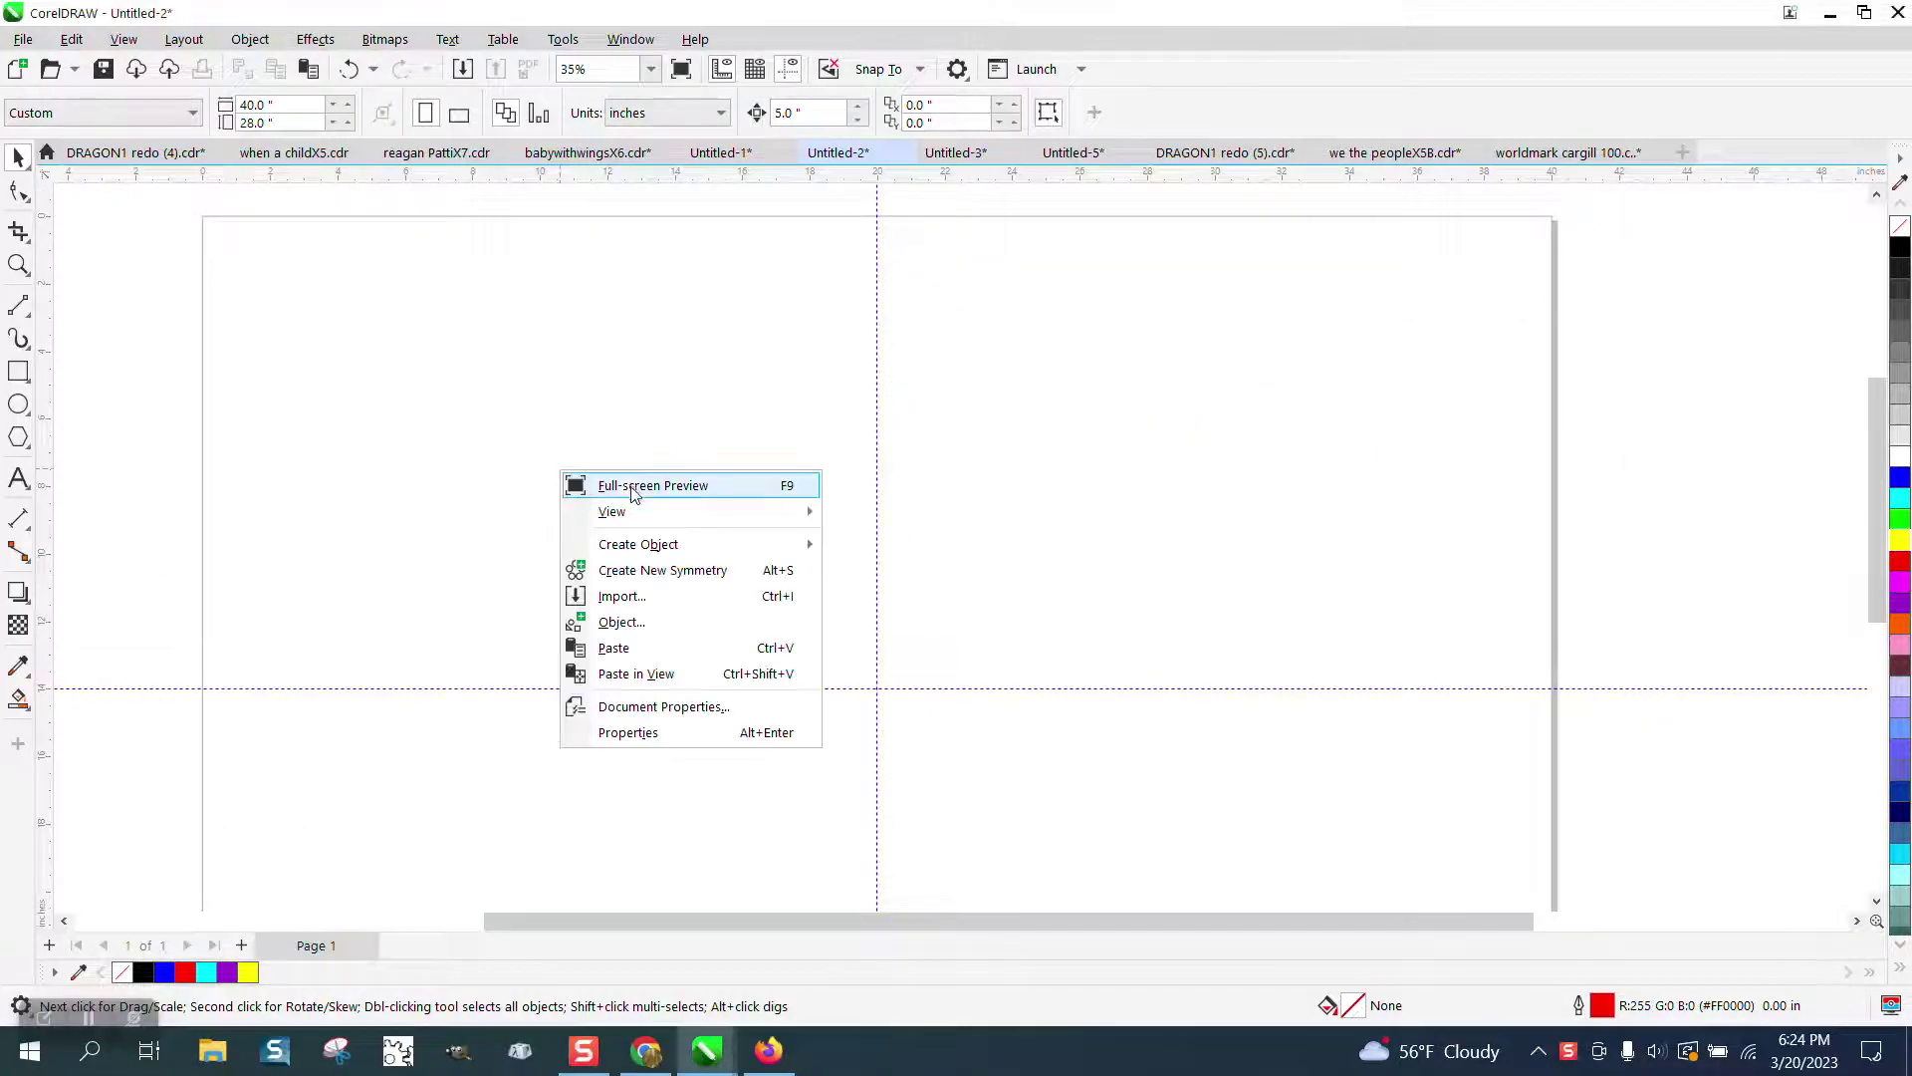
click(643, 595)
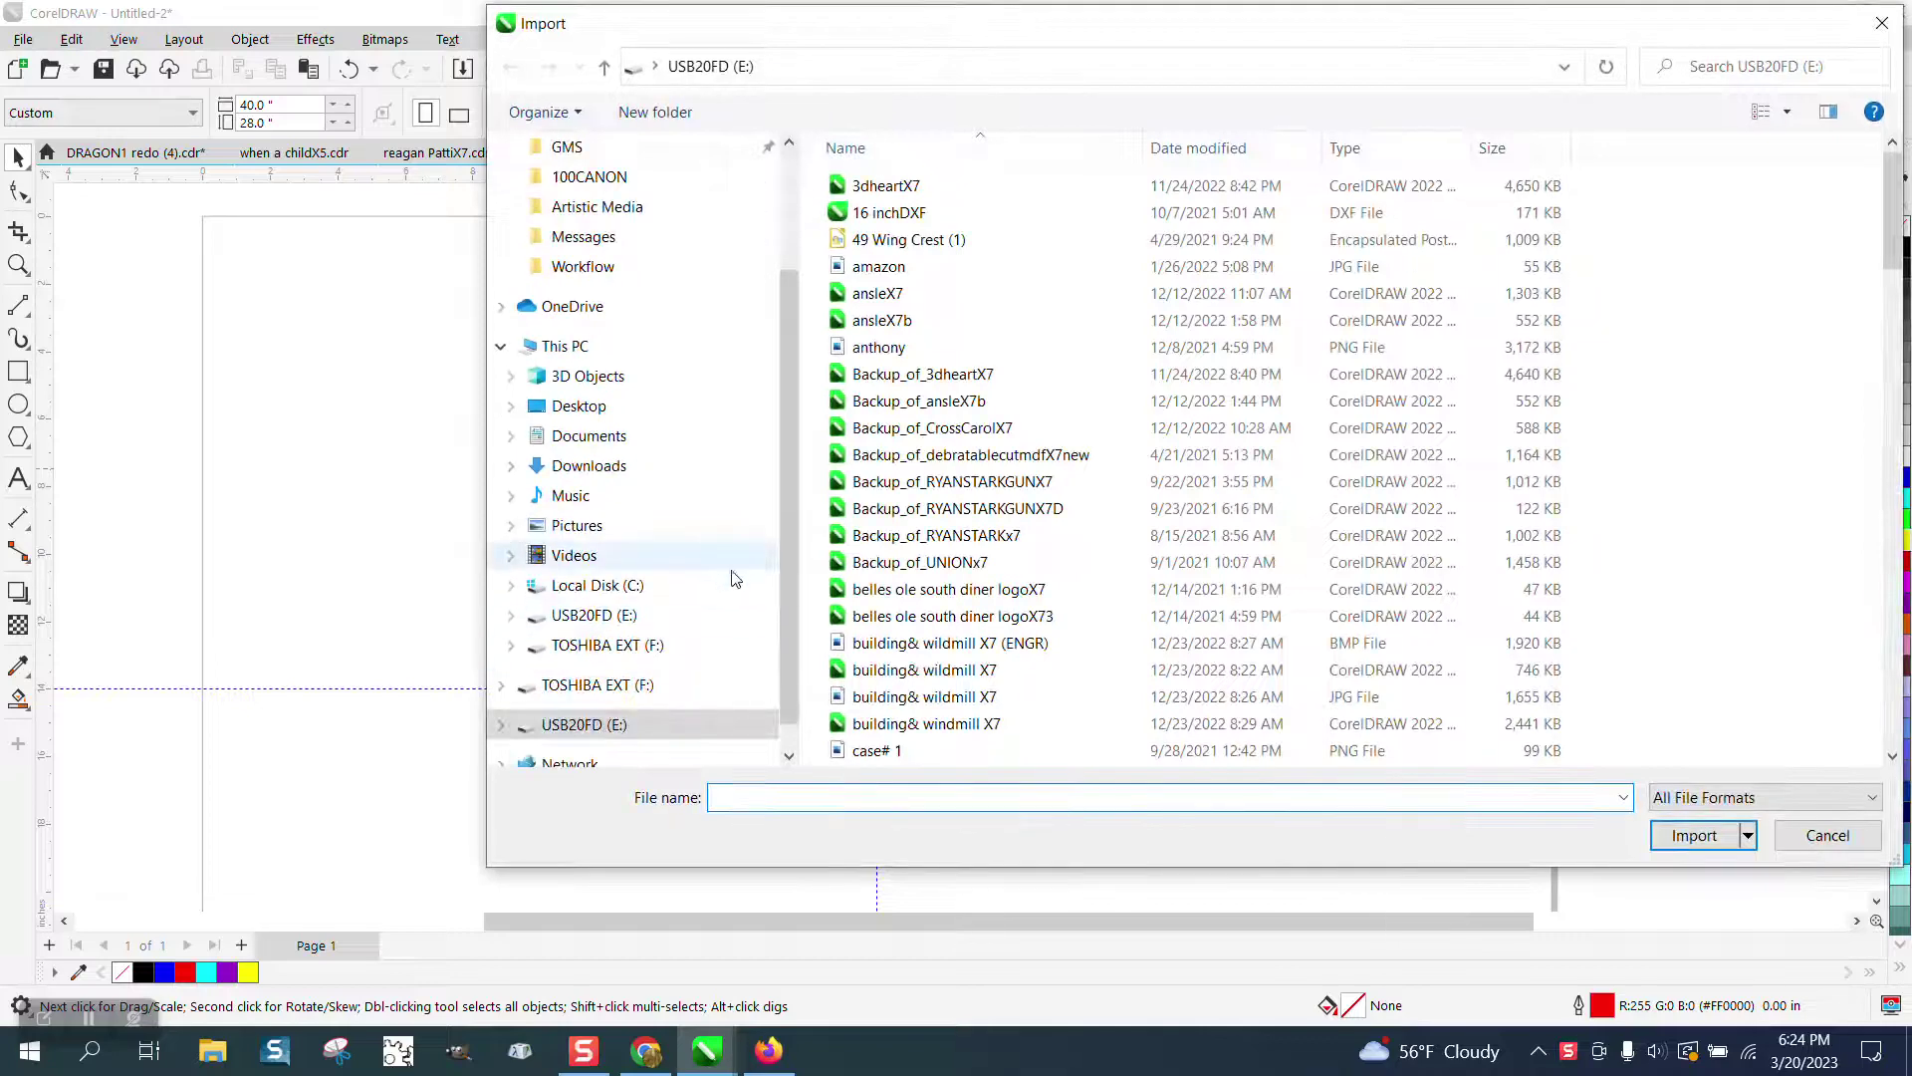
text(t)
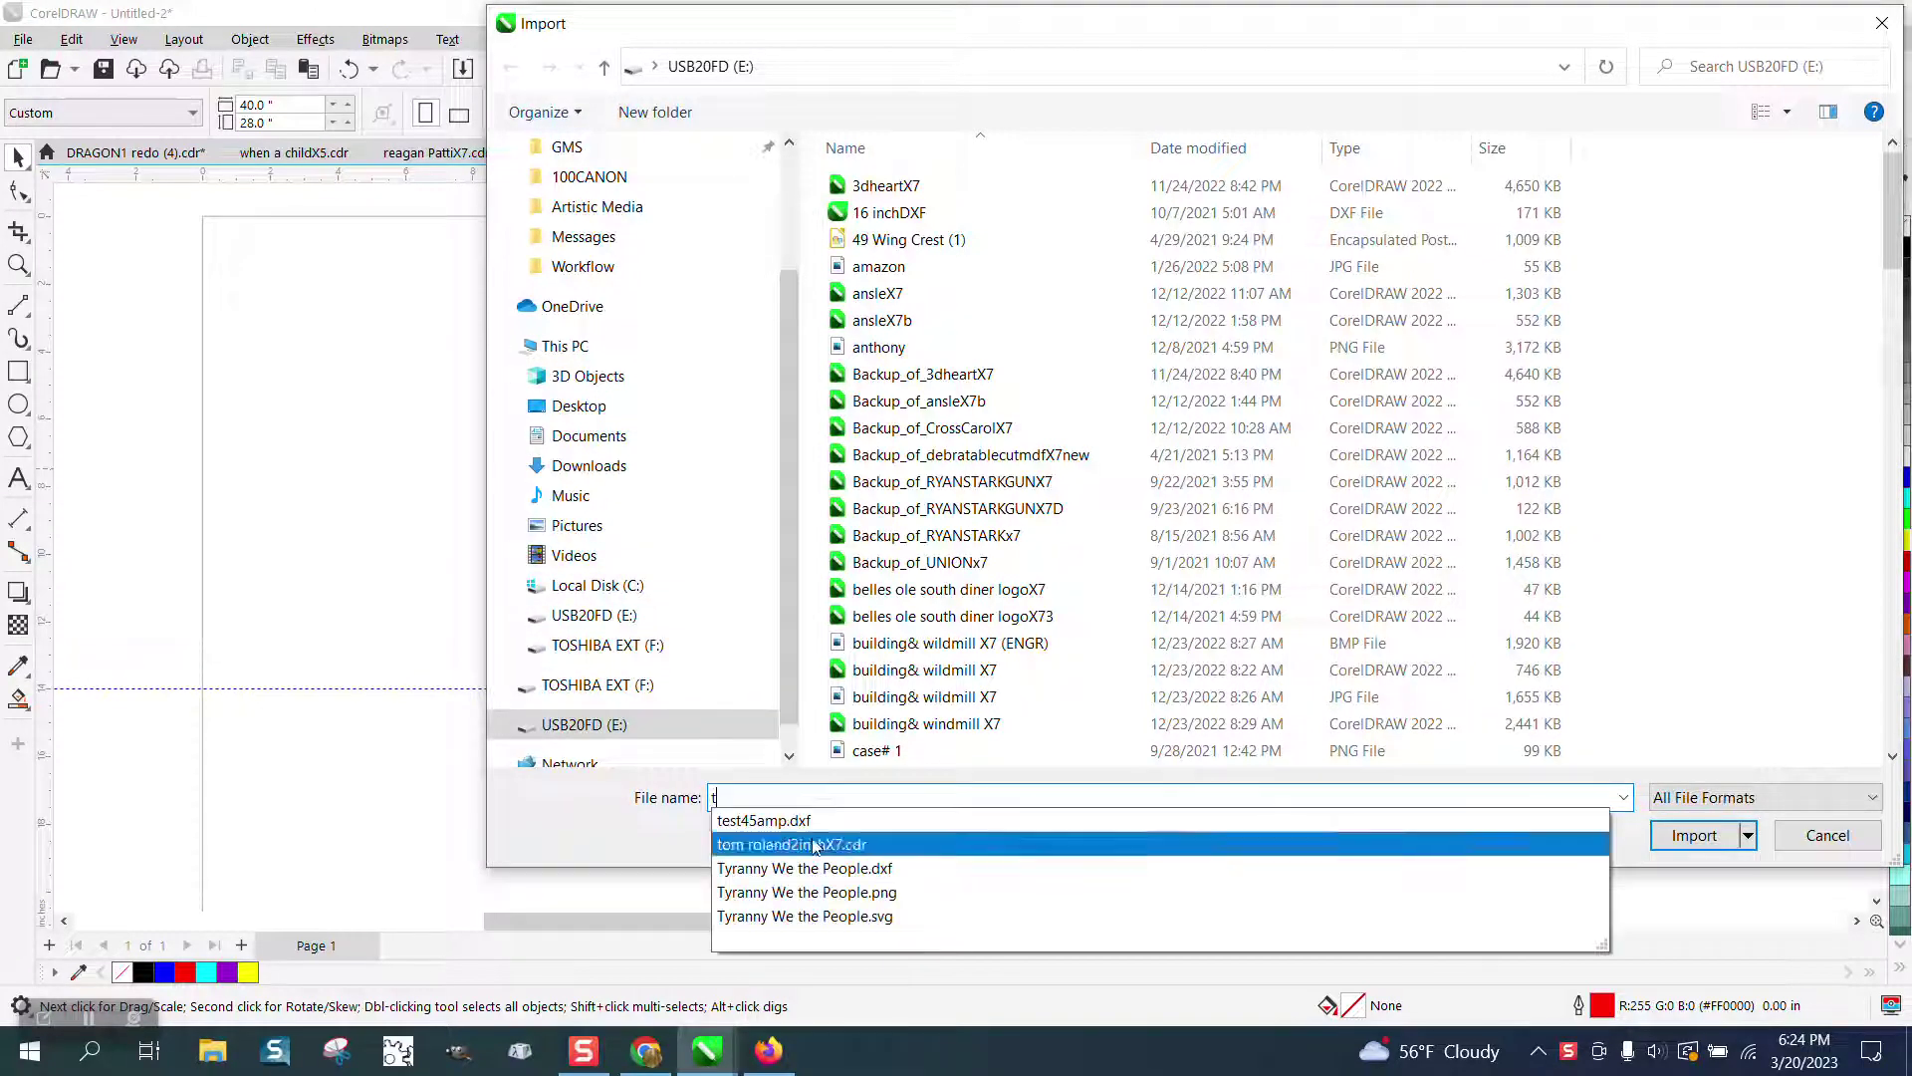
click(880, 916)
click(1694, 834)
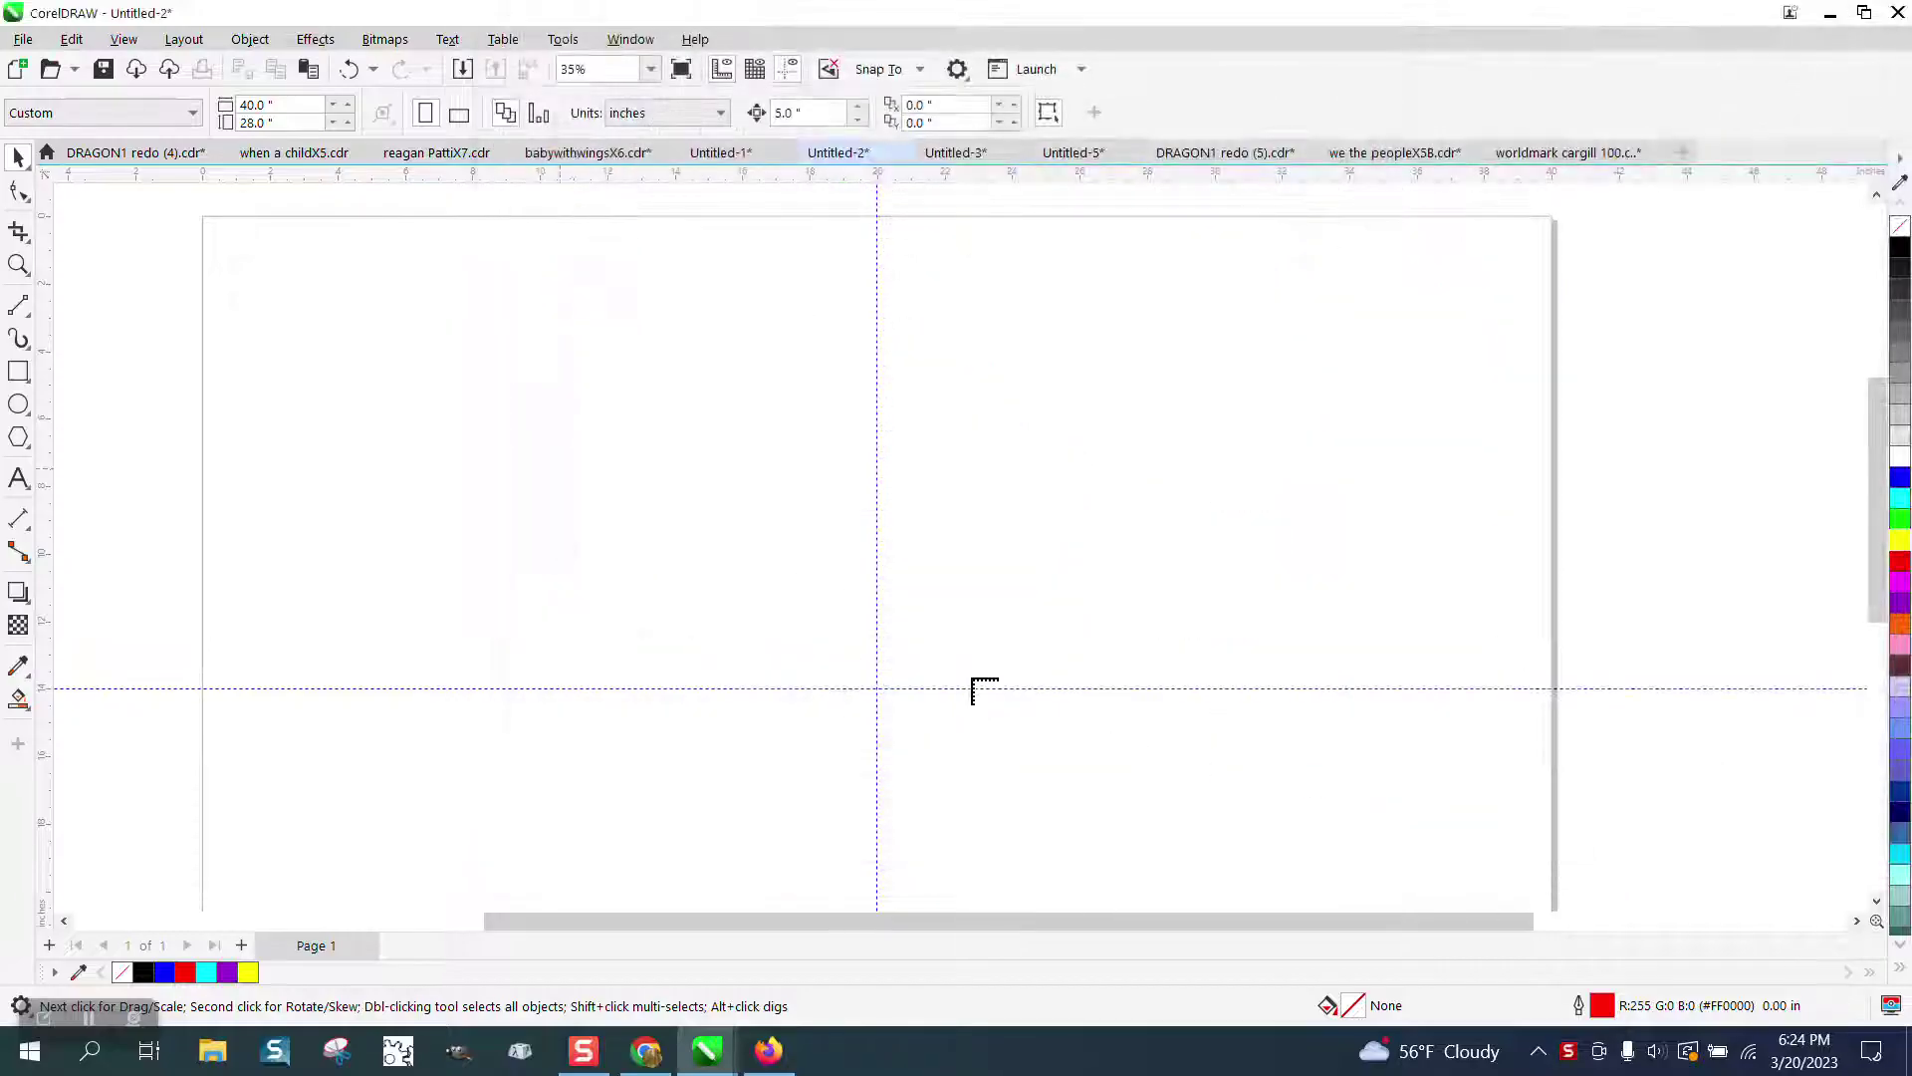
click(438, 297)
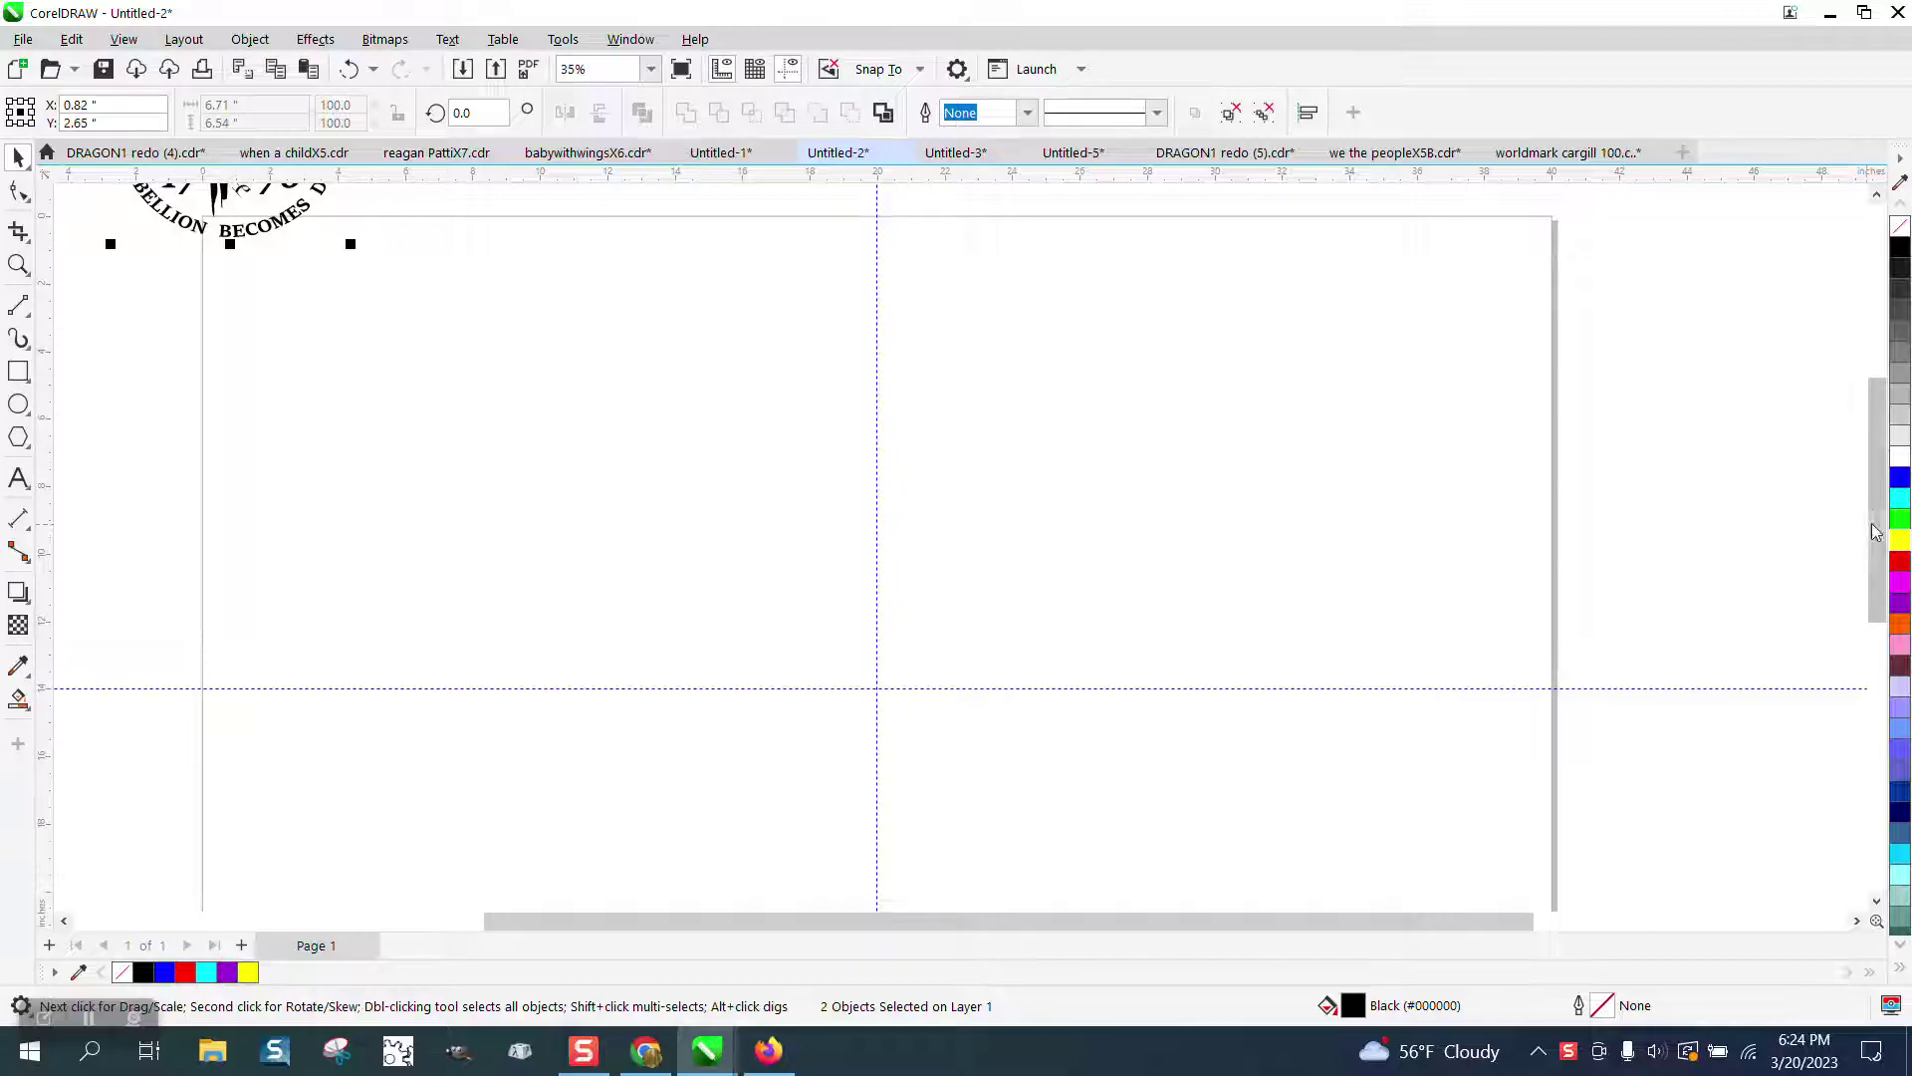
- Find the imported emblem and move it onto the page's right edge, undoing a misplaced move on the way
scroll(1877, 498, up, 2)
drag(393, 357, 934, 528)
drag(1430, 697, 379, 570)
scroll(378, 566, down, 3)
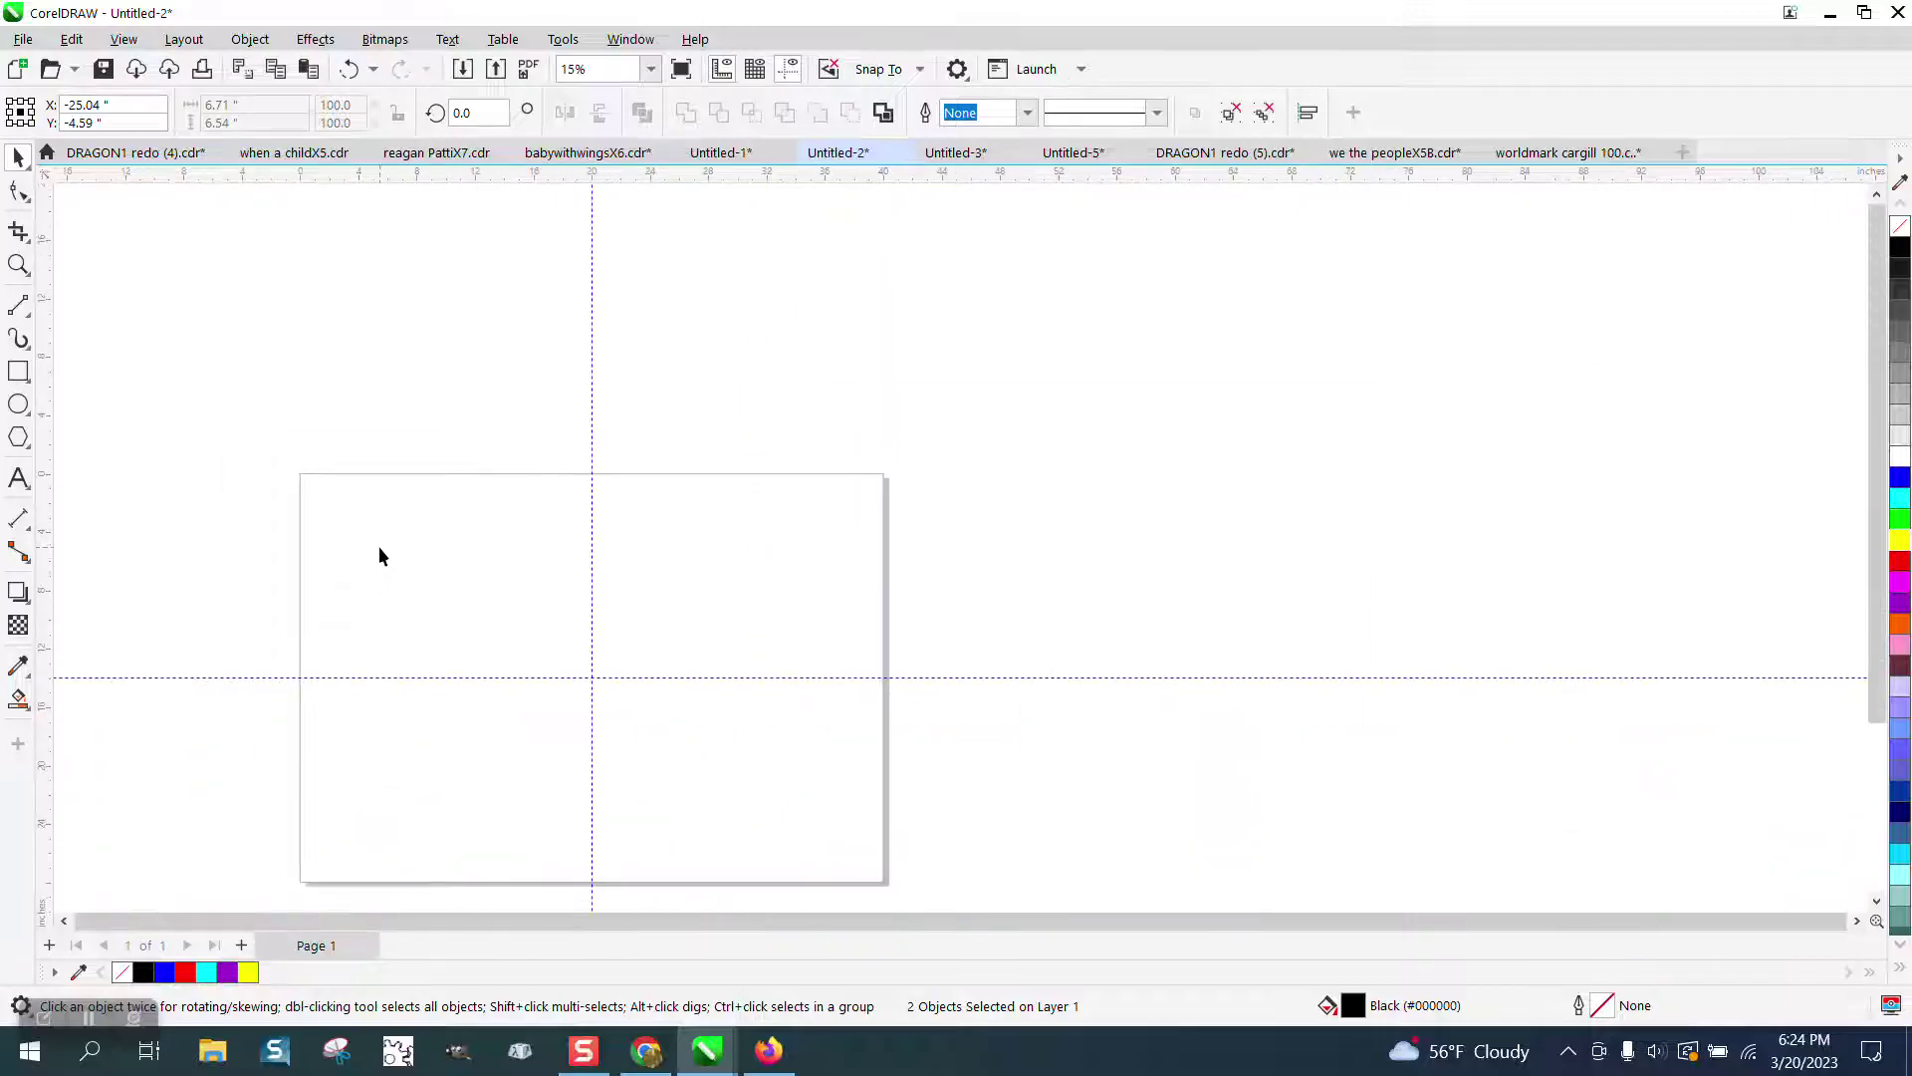
key(ctrl+z)
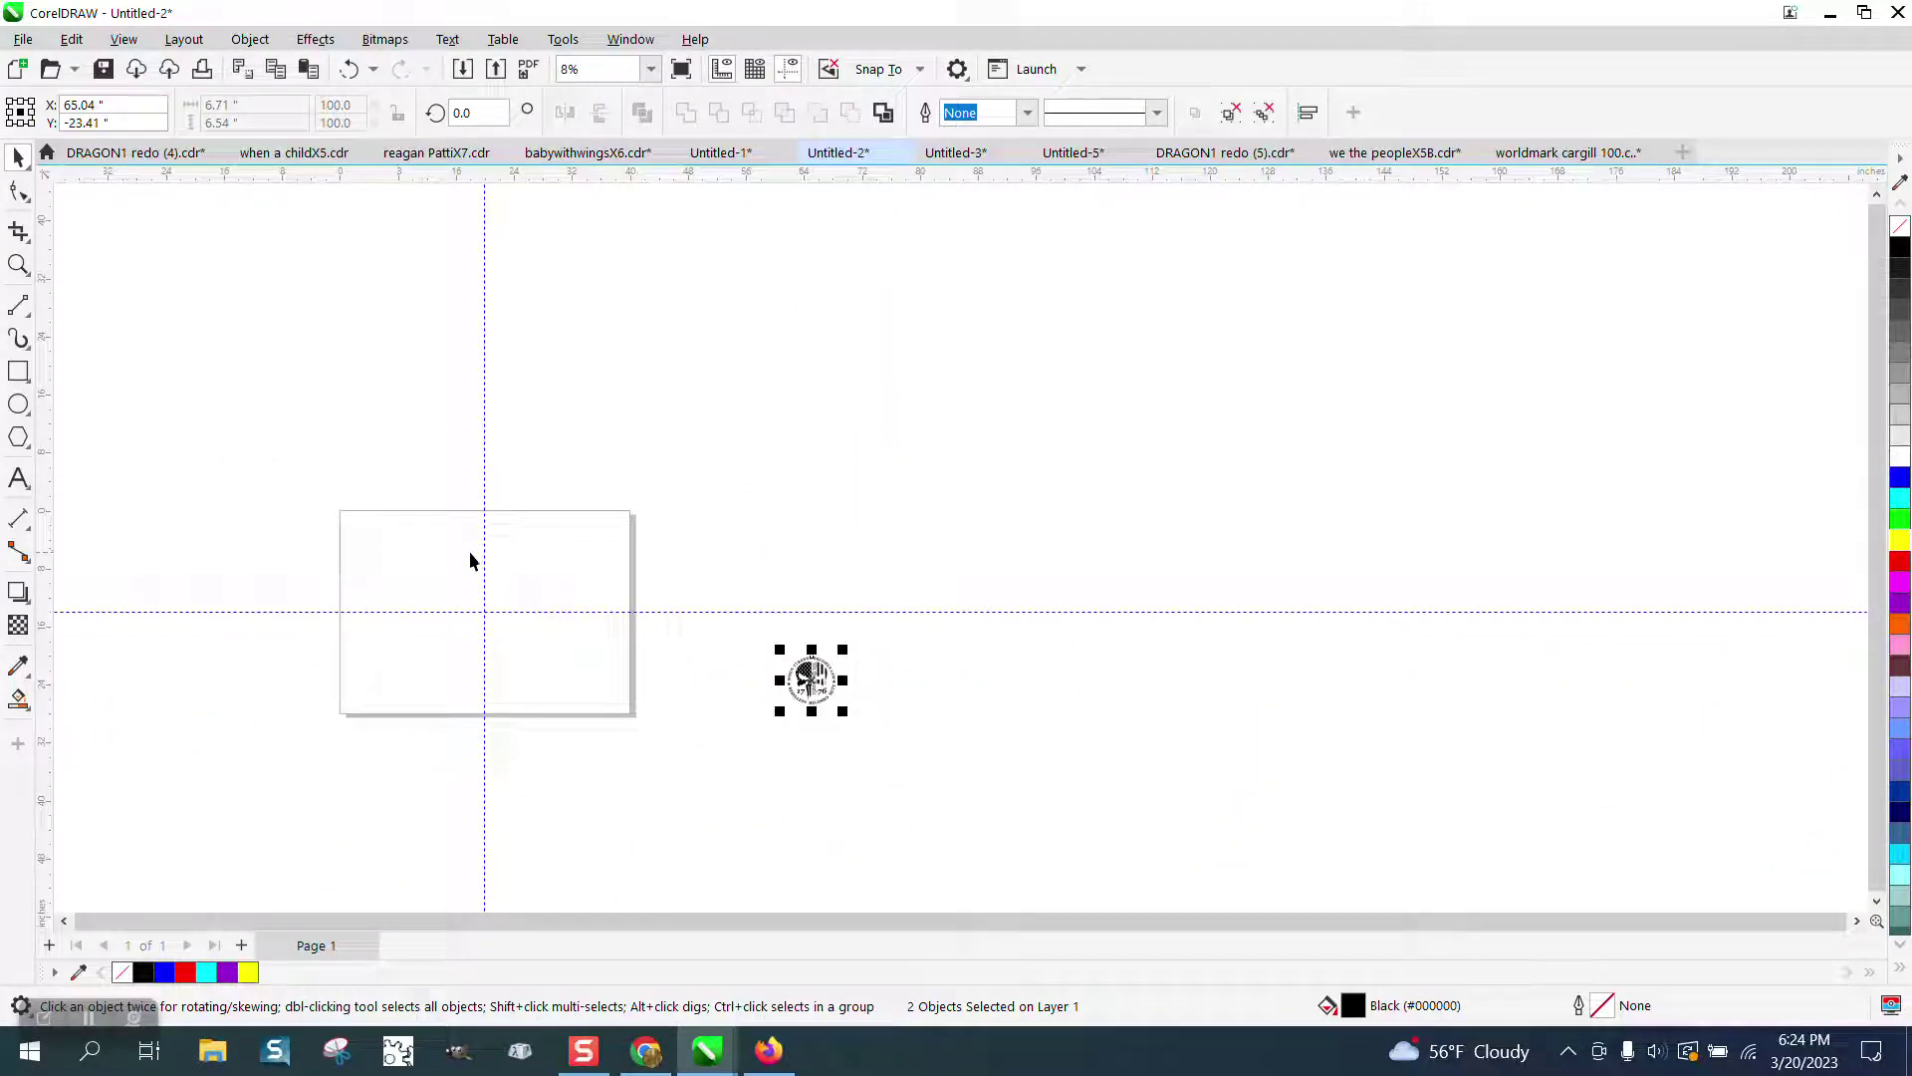
drag(805, 695, 436, 561)
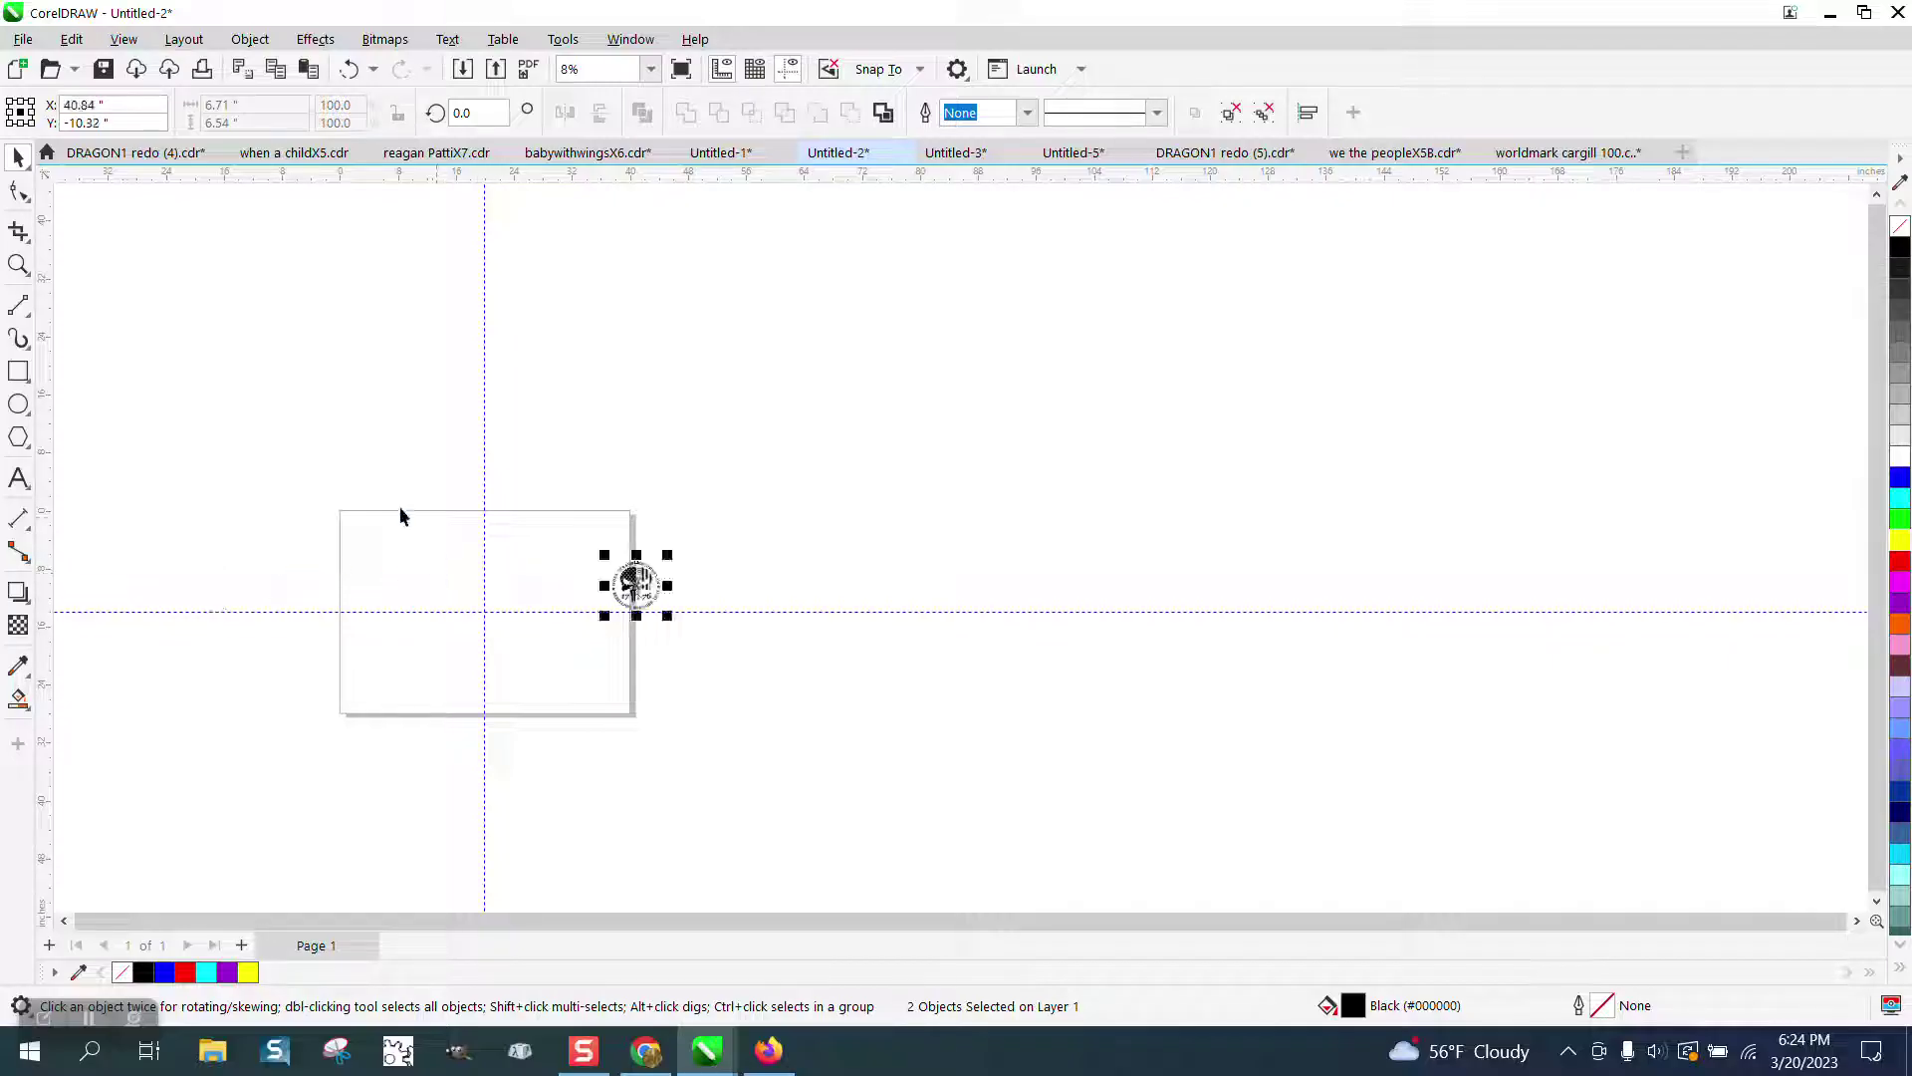
- Move the skull emblem off the page's right edge so that it lies fully inside the page
click(18, 264)
drag(559, 495, 691, 631)
click(18, 157)
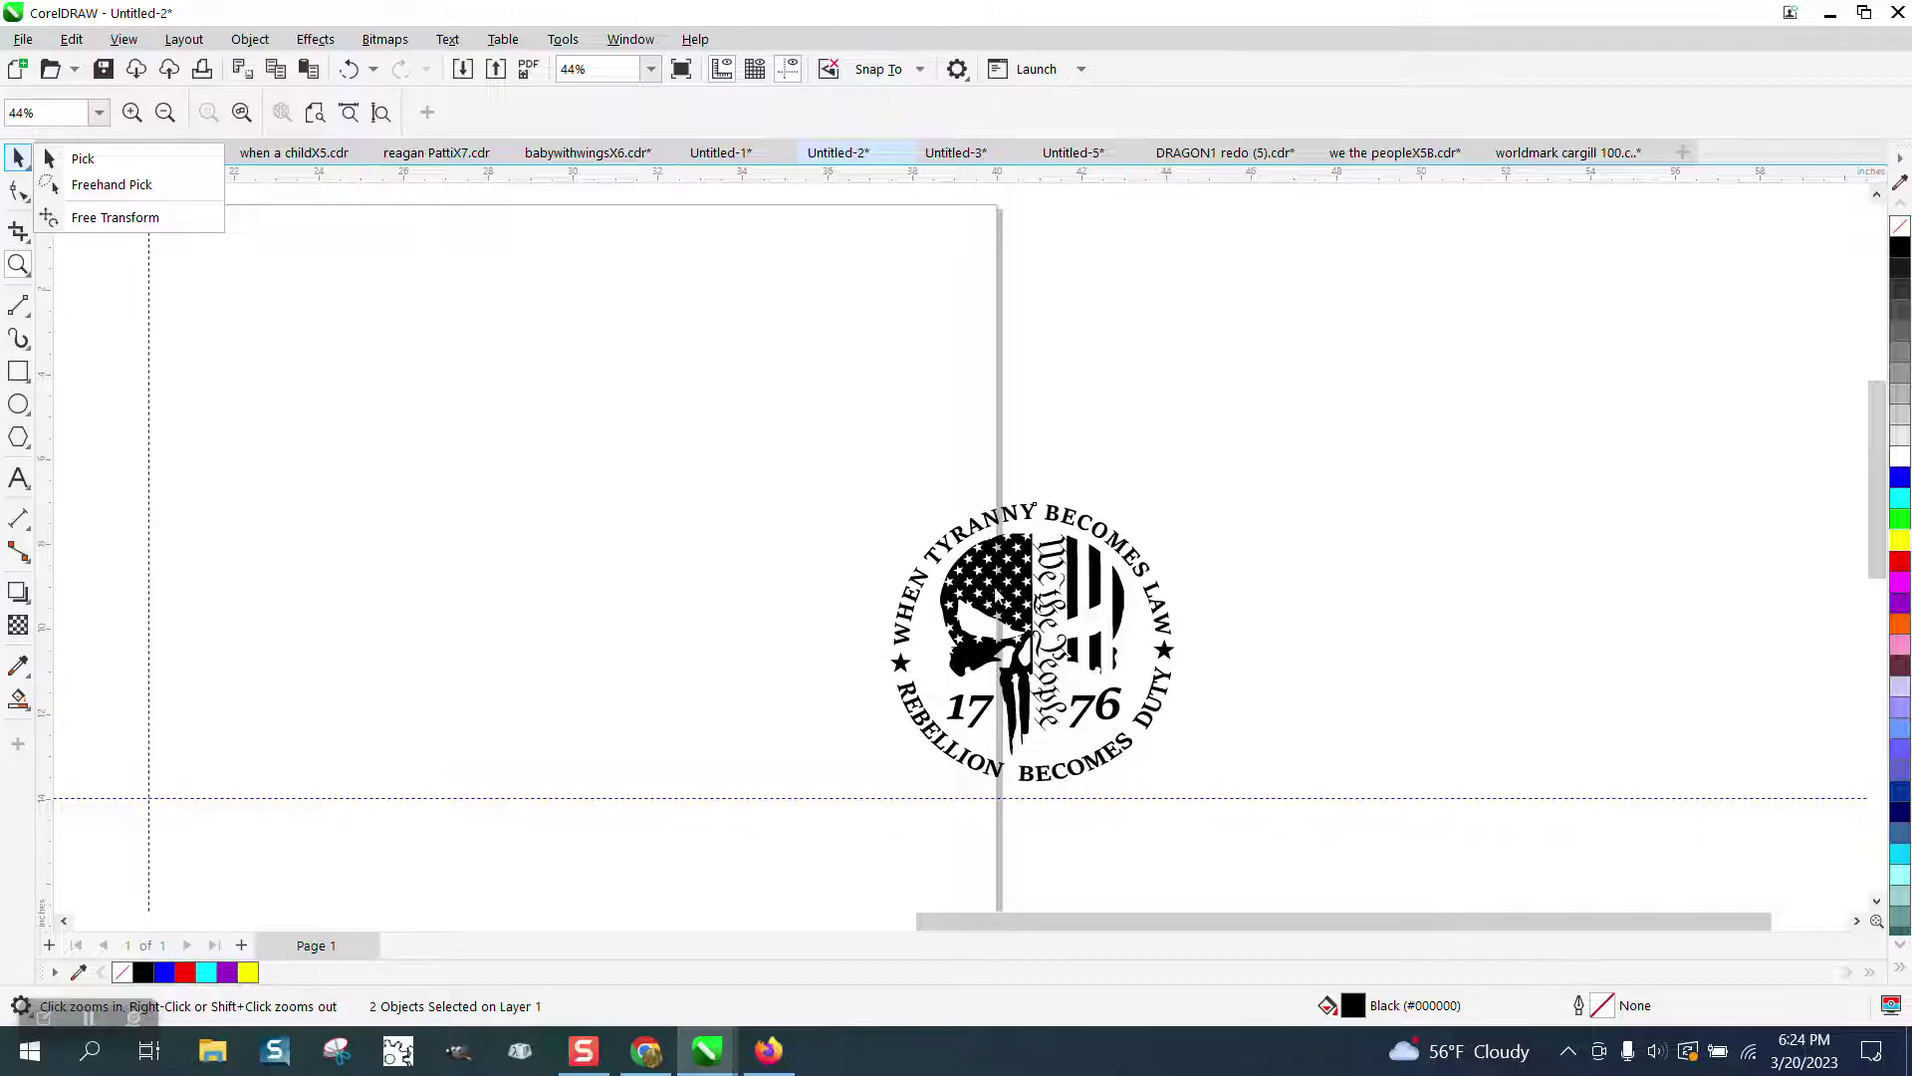
click(1021, 558)
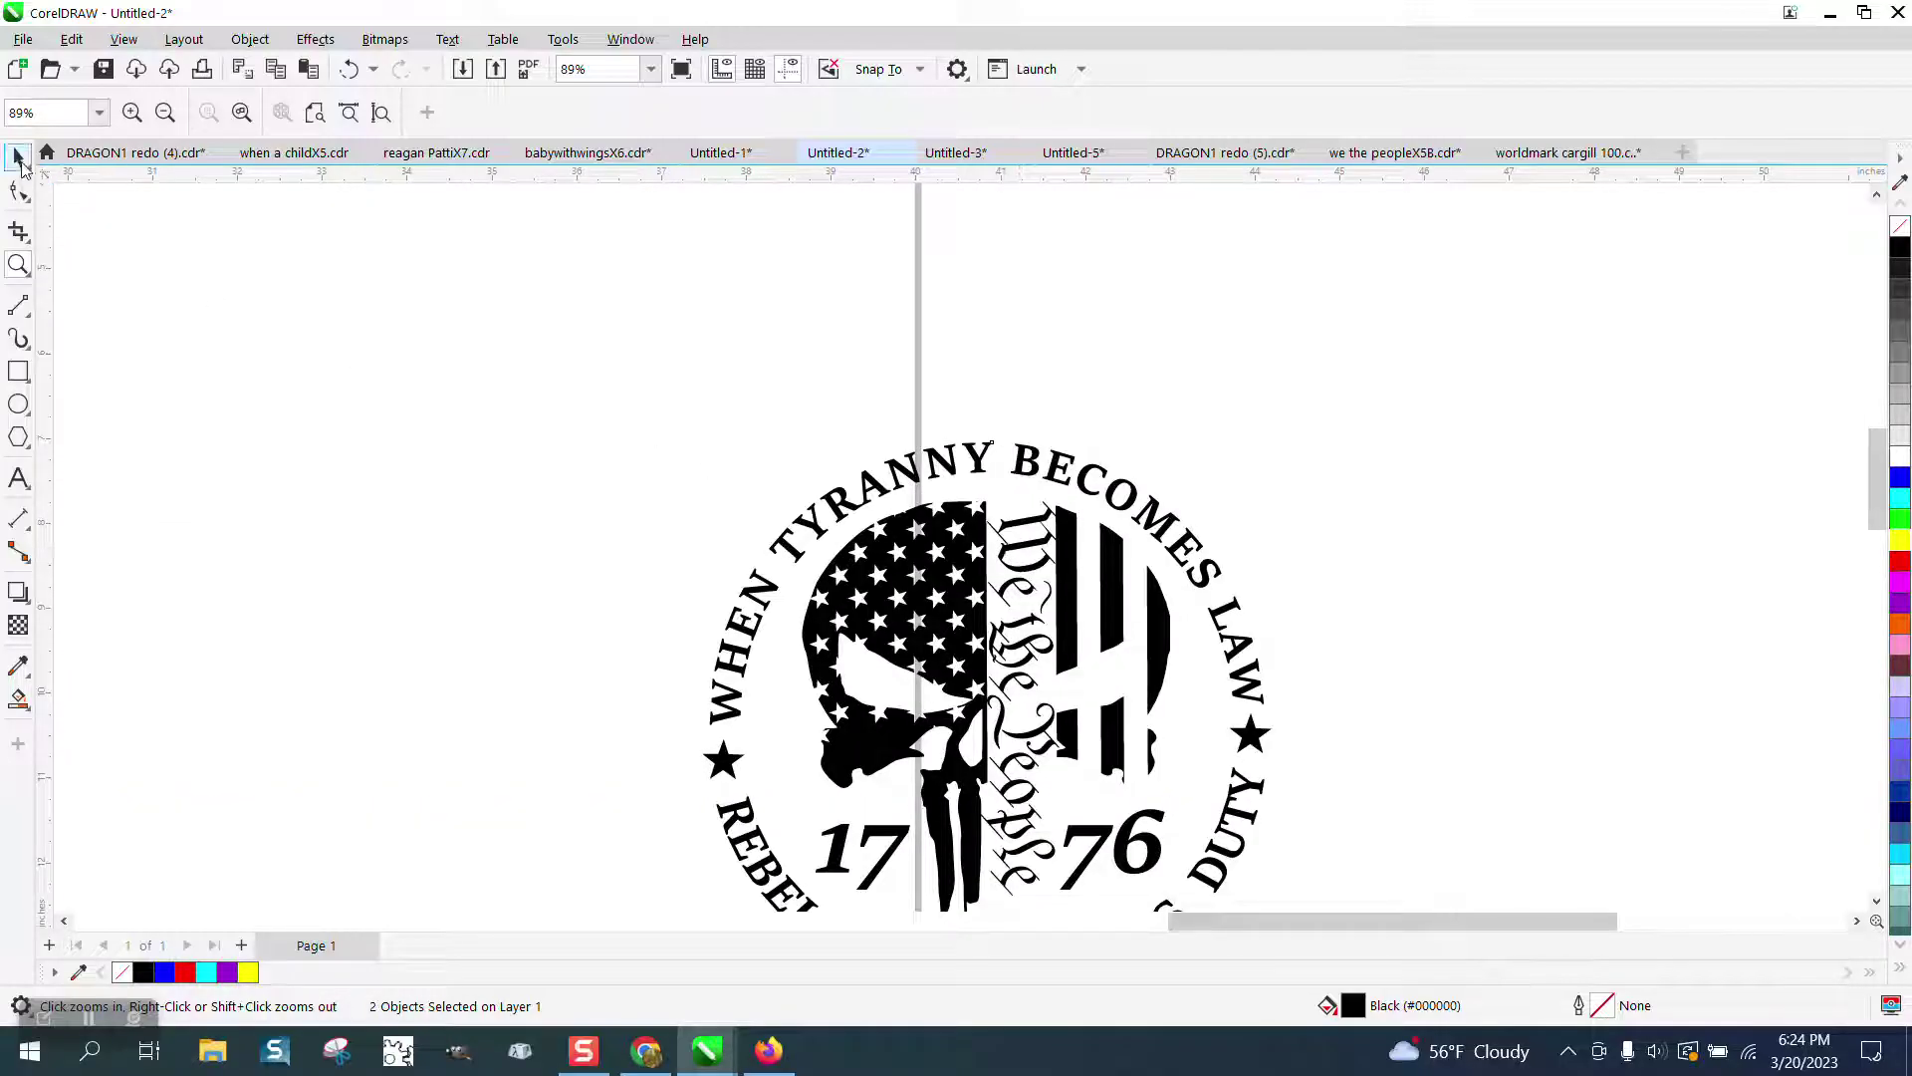
click(18, 158)
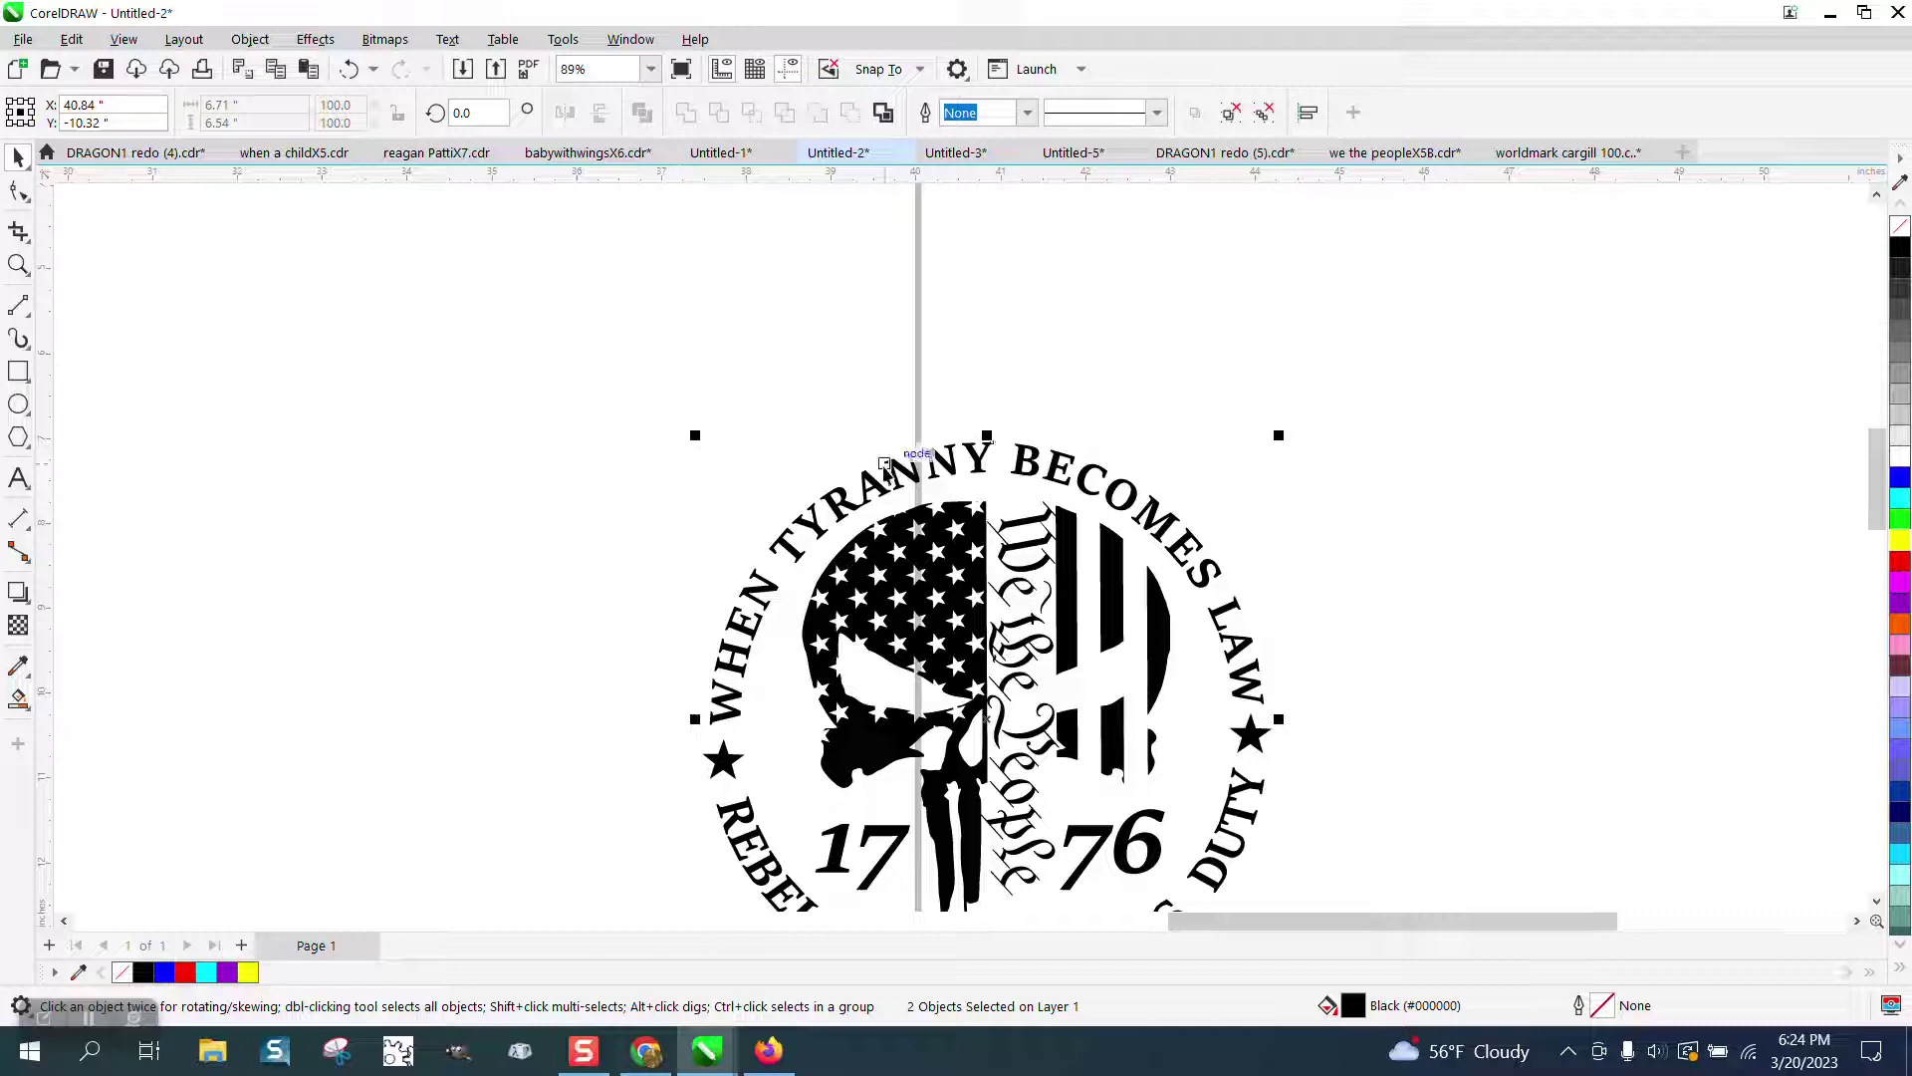
scroll(986, 520, down, 2)
drag(628, 469, 771, 530)
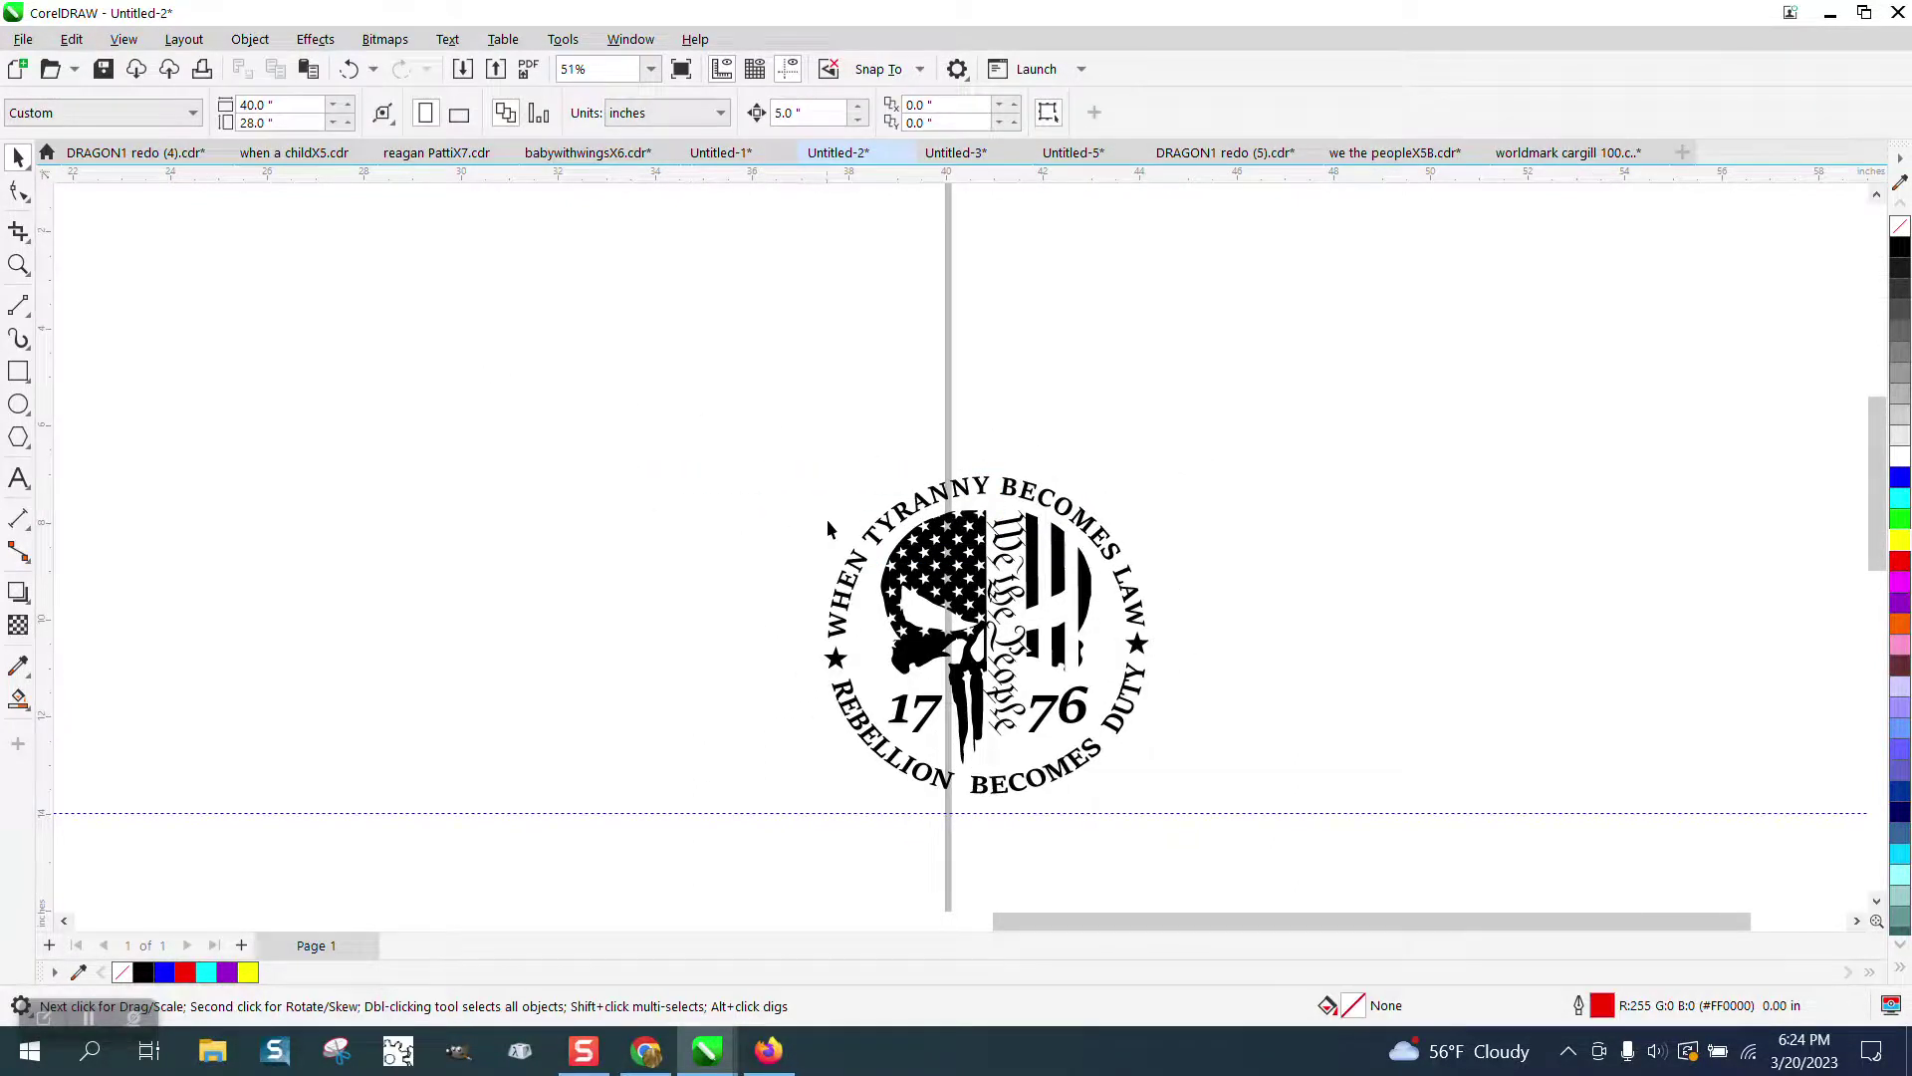
click(929, 569)
drag(929, 570, 497, 450)
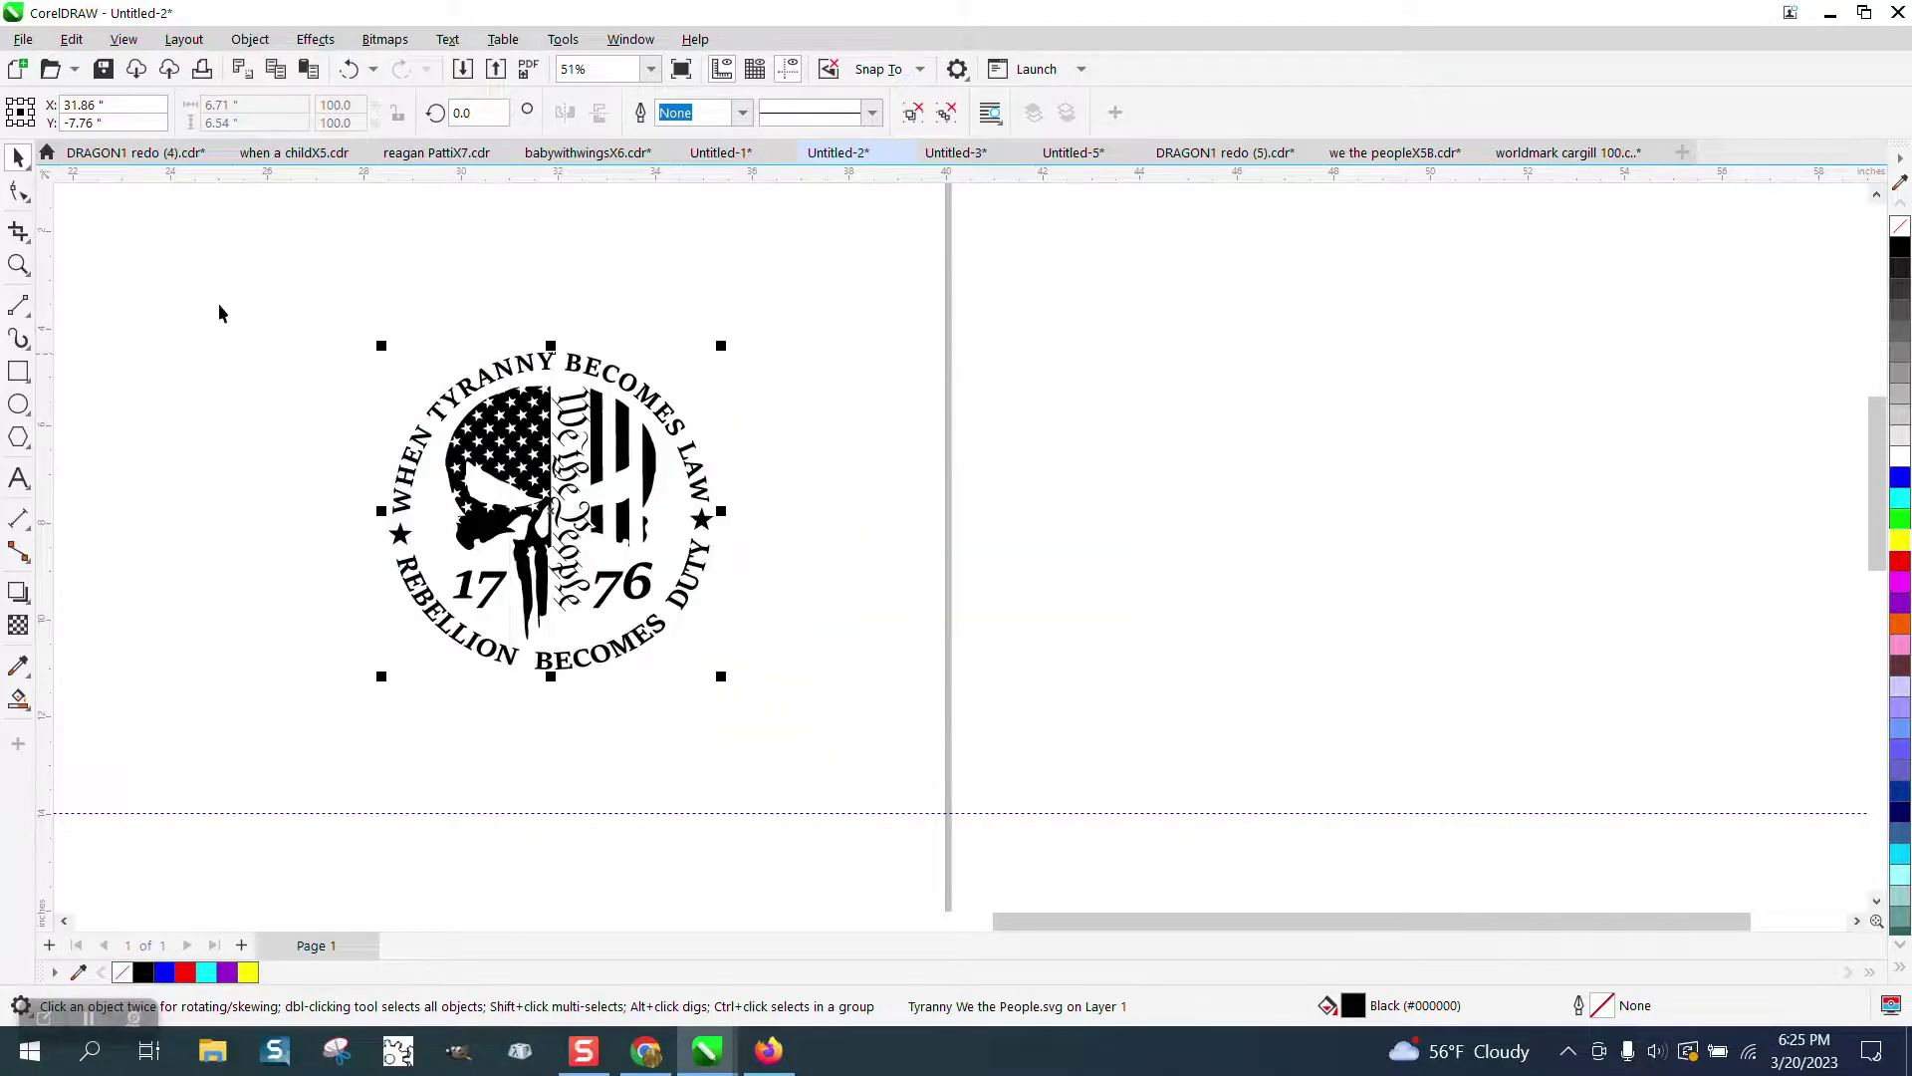
- Export only the selected emblem as a transparent 24-bit RGB PNG named test5
click(22, 39)
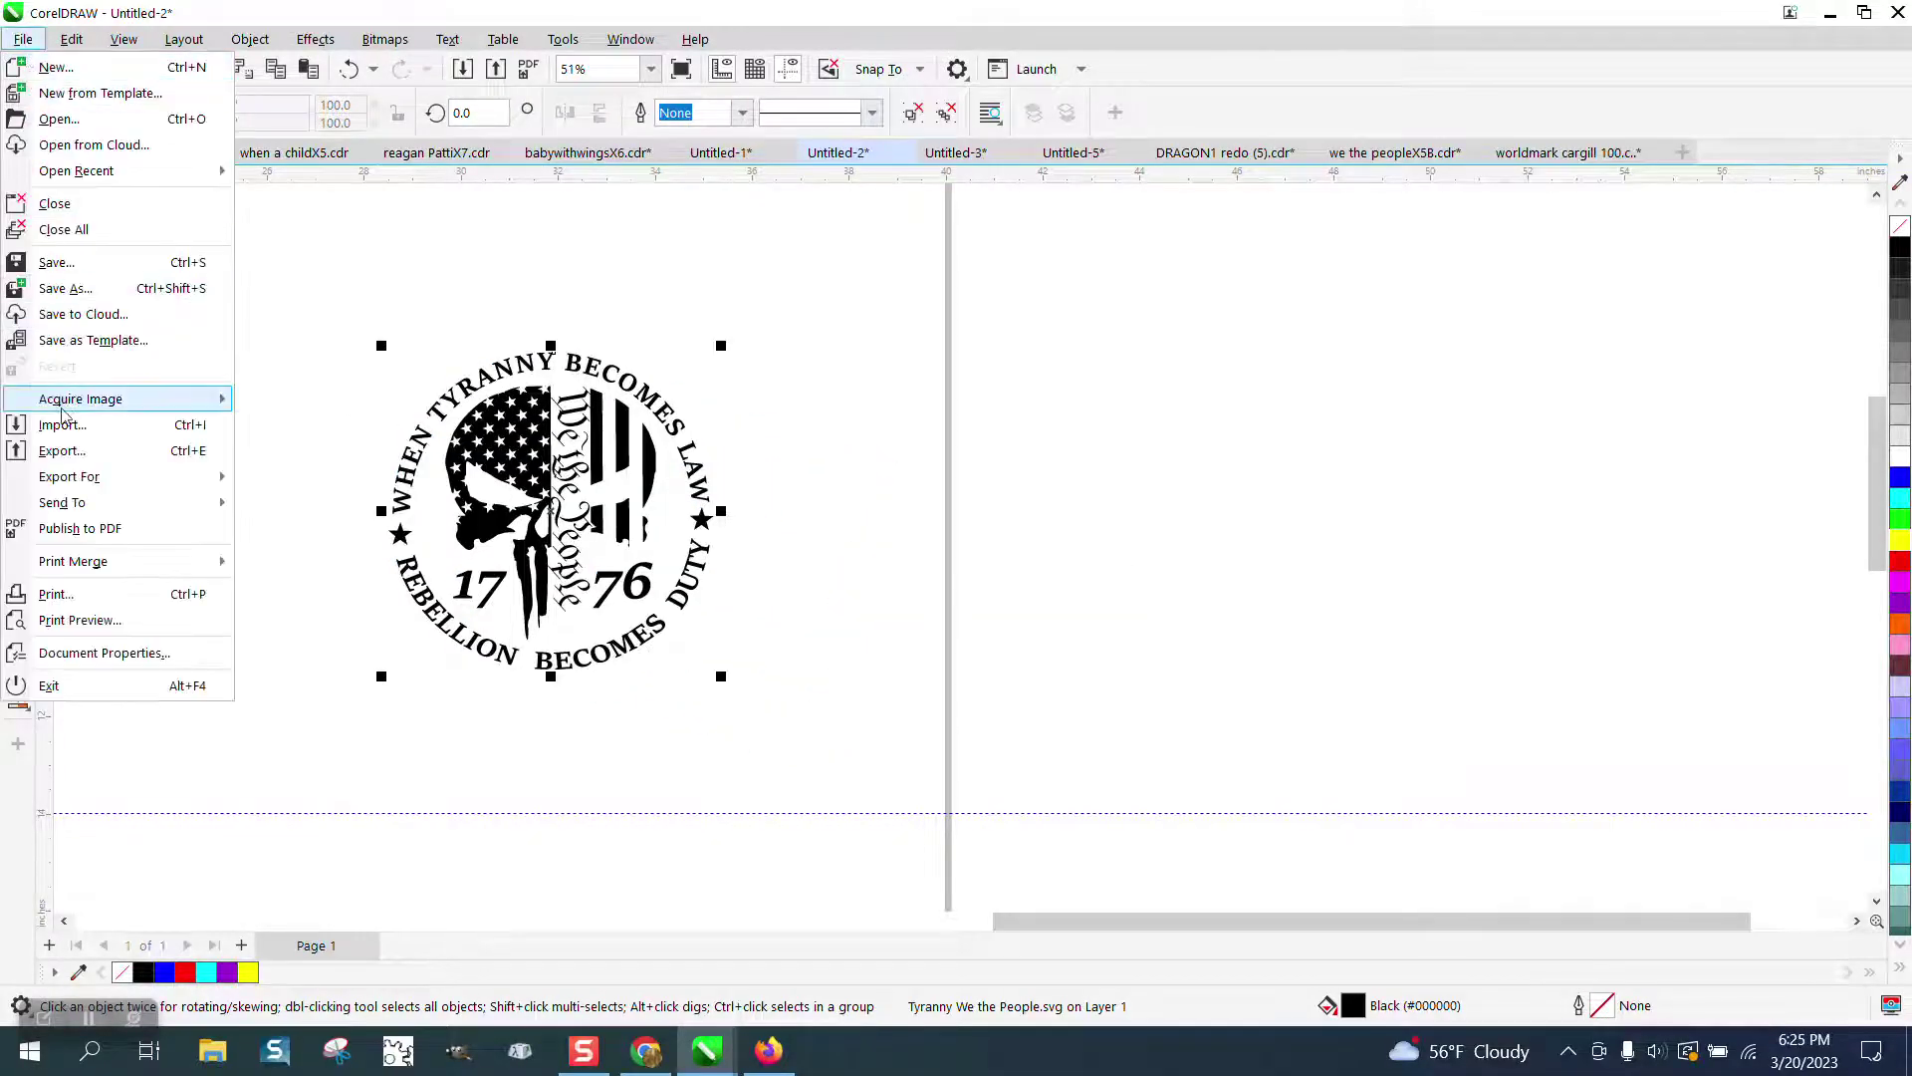
click(64, 453)
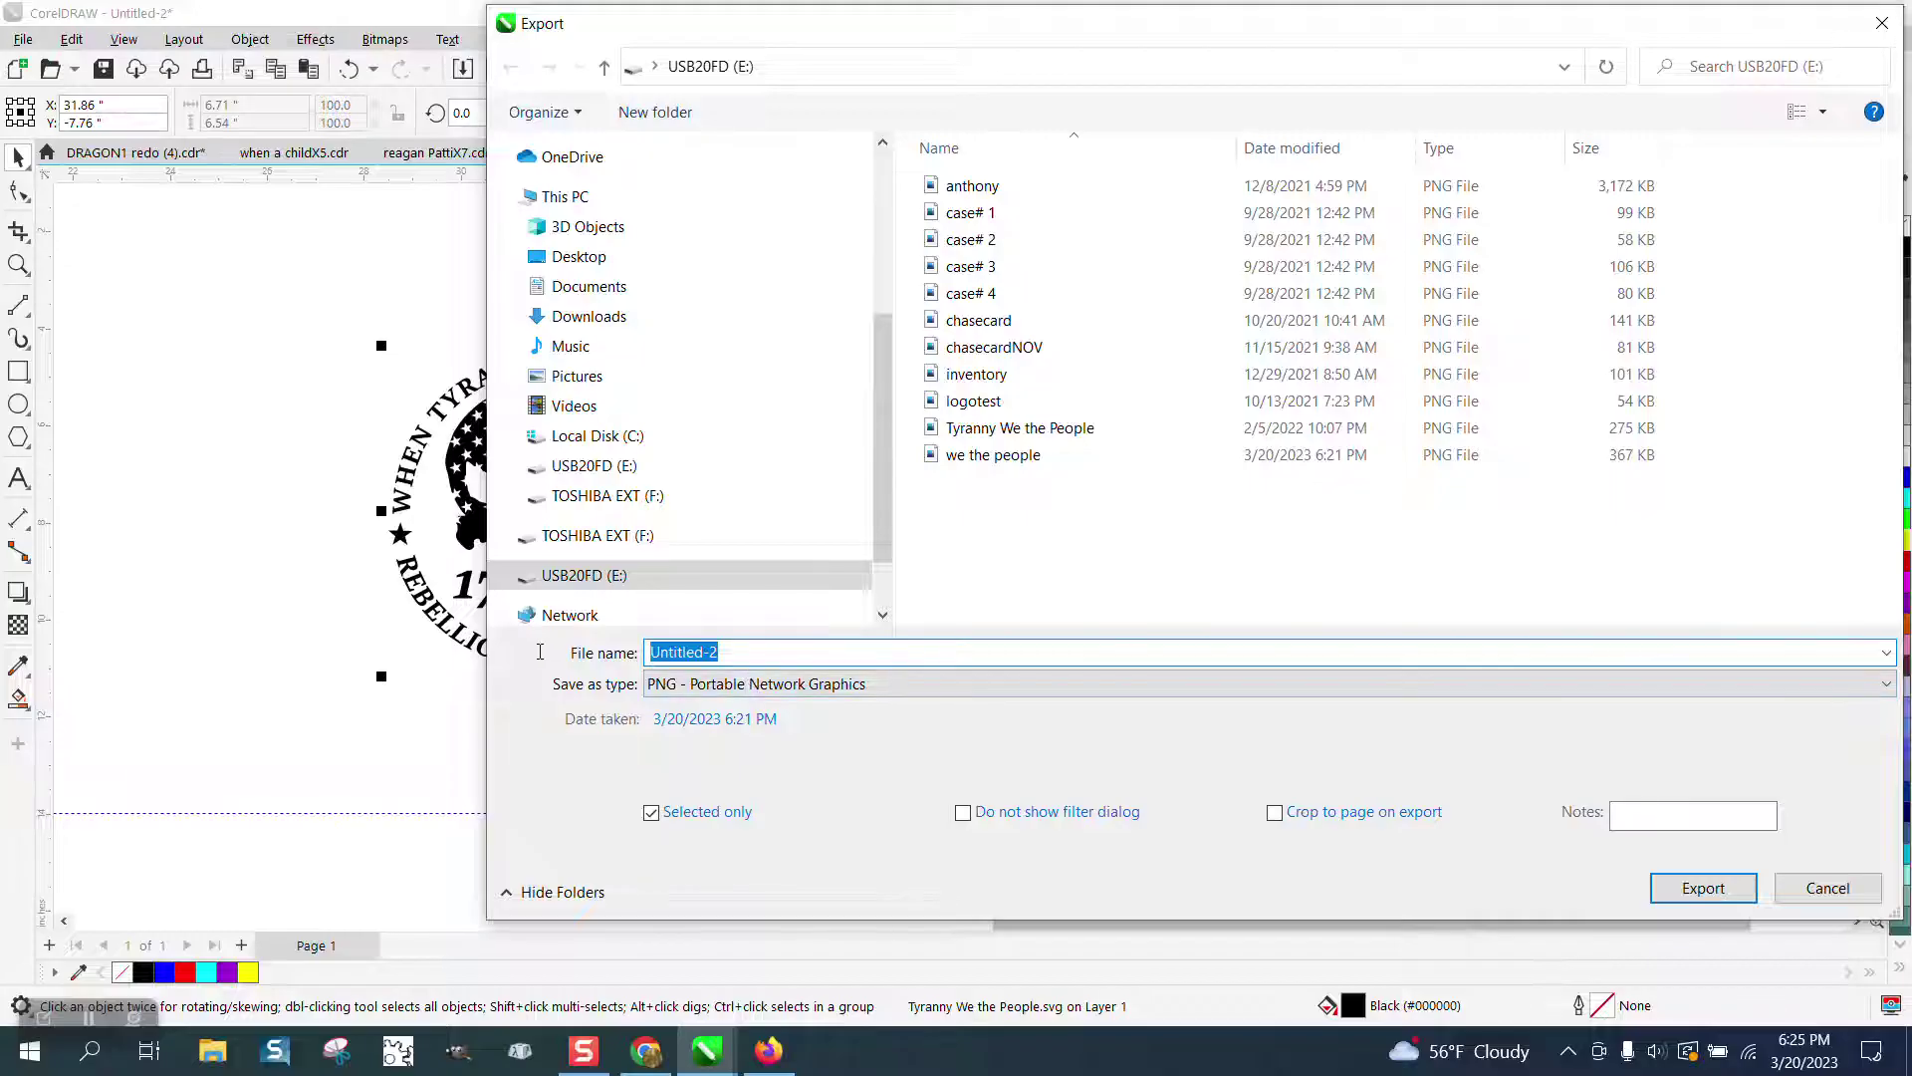
text(test5)
click(1703, 886)
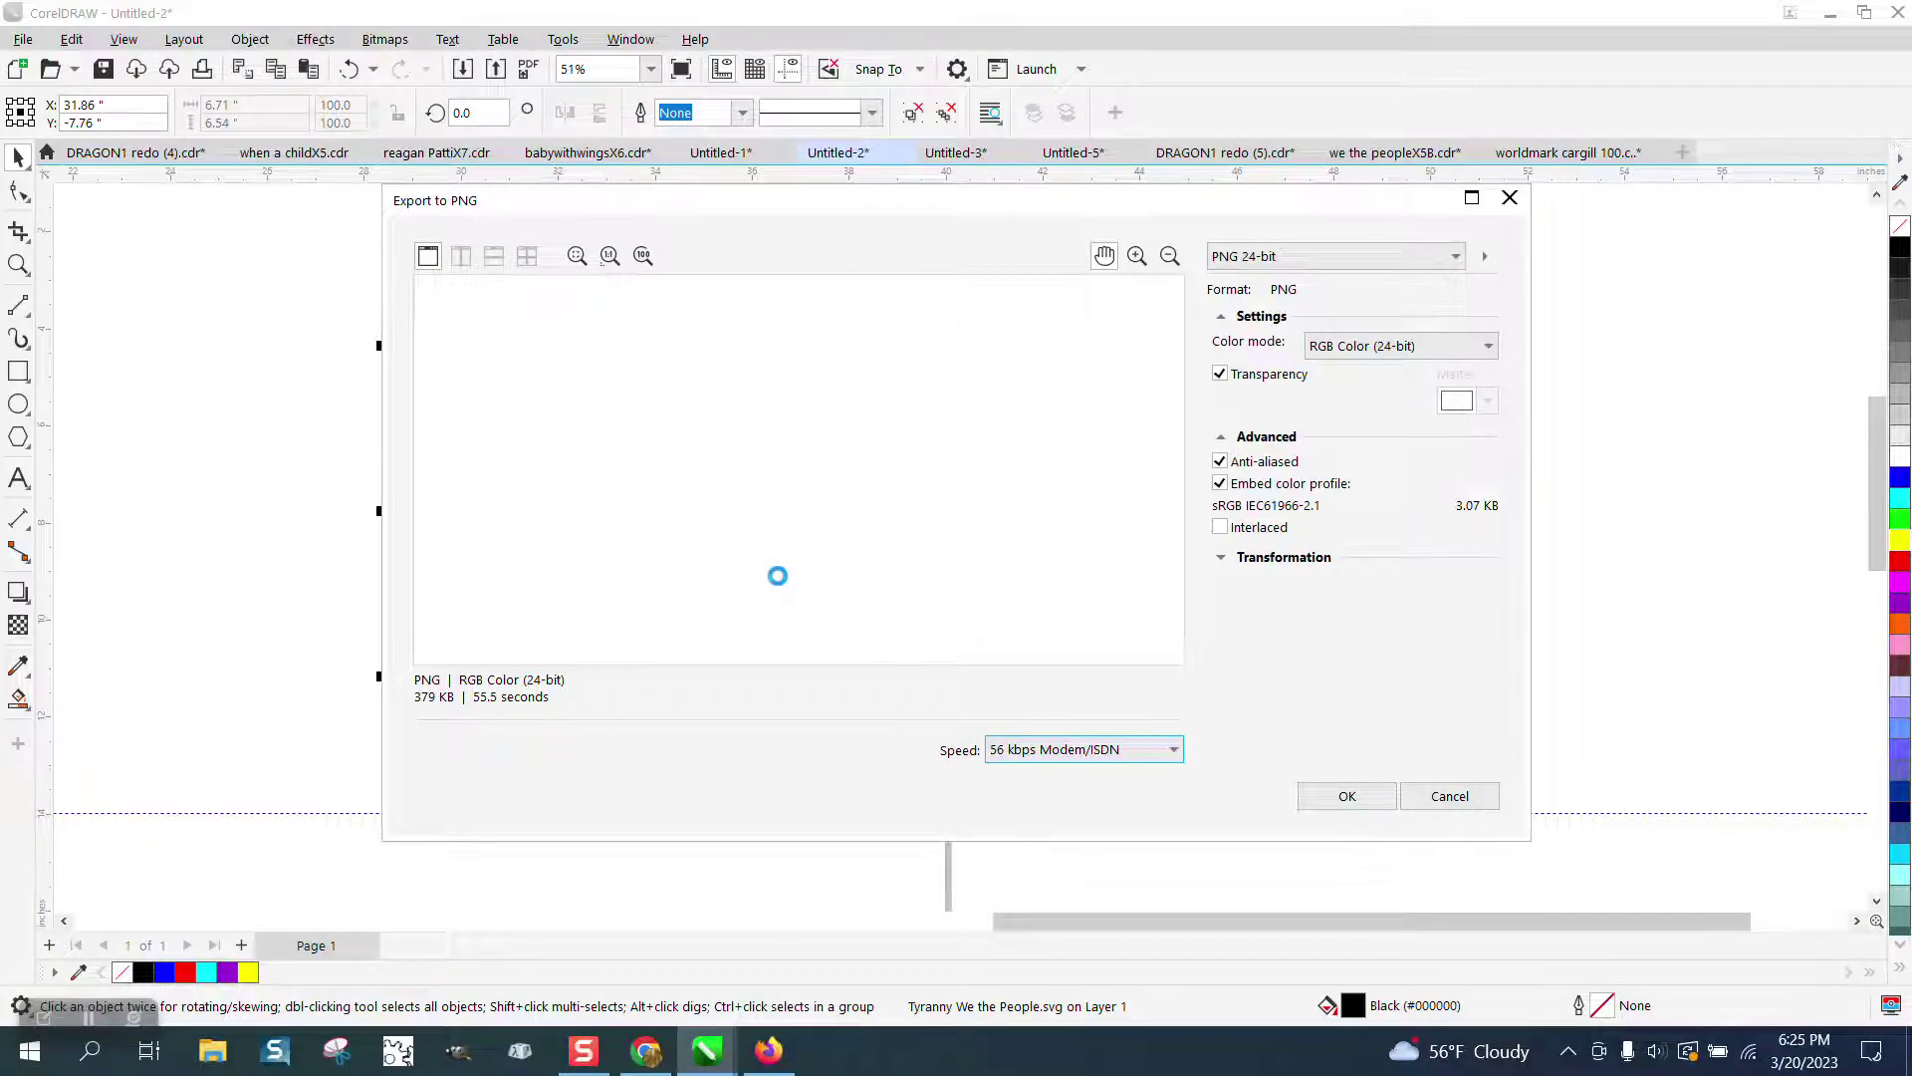
click(1347, 797)
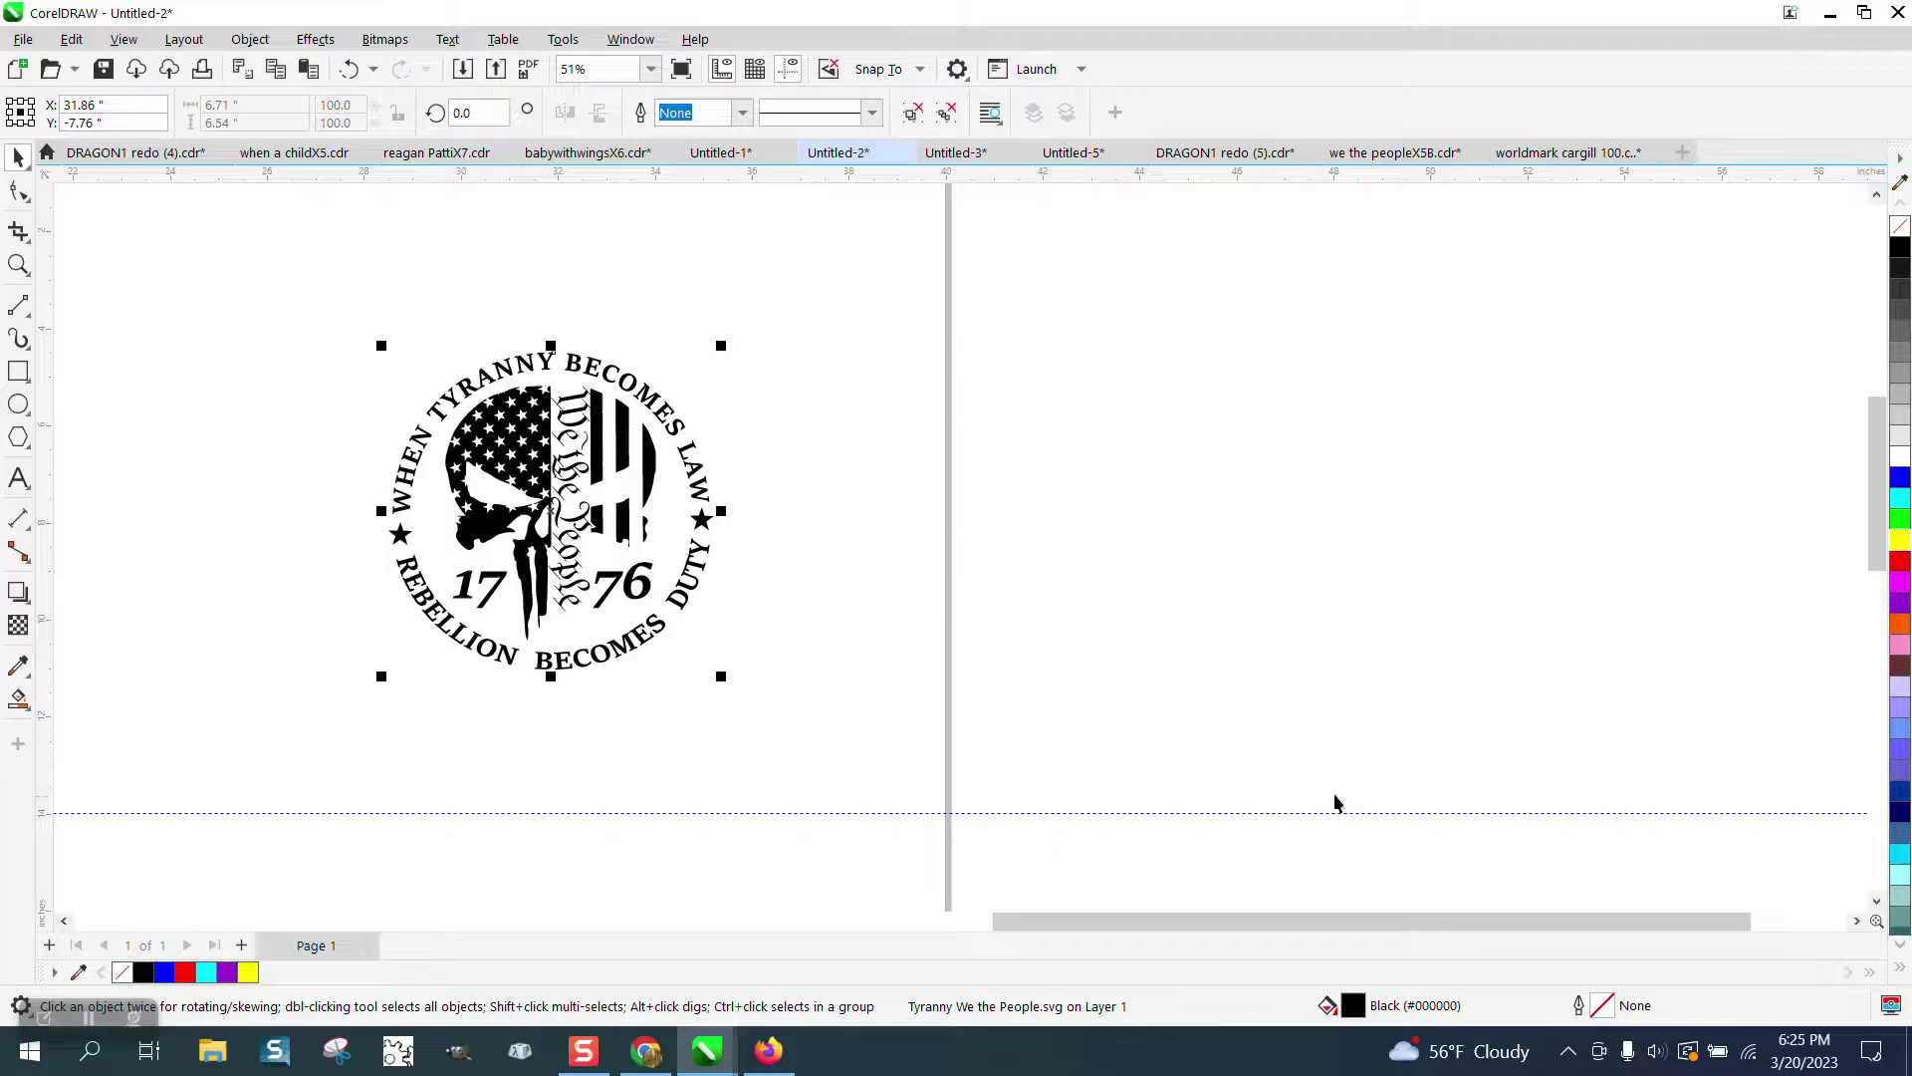
- Import test5.png and place it beside the original emblem, overlapping the page's right edge
right_click(1082, 485)
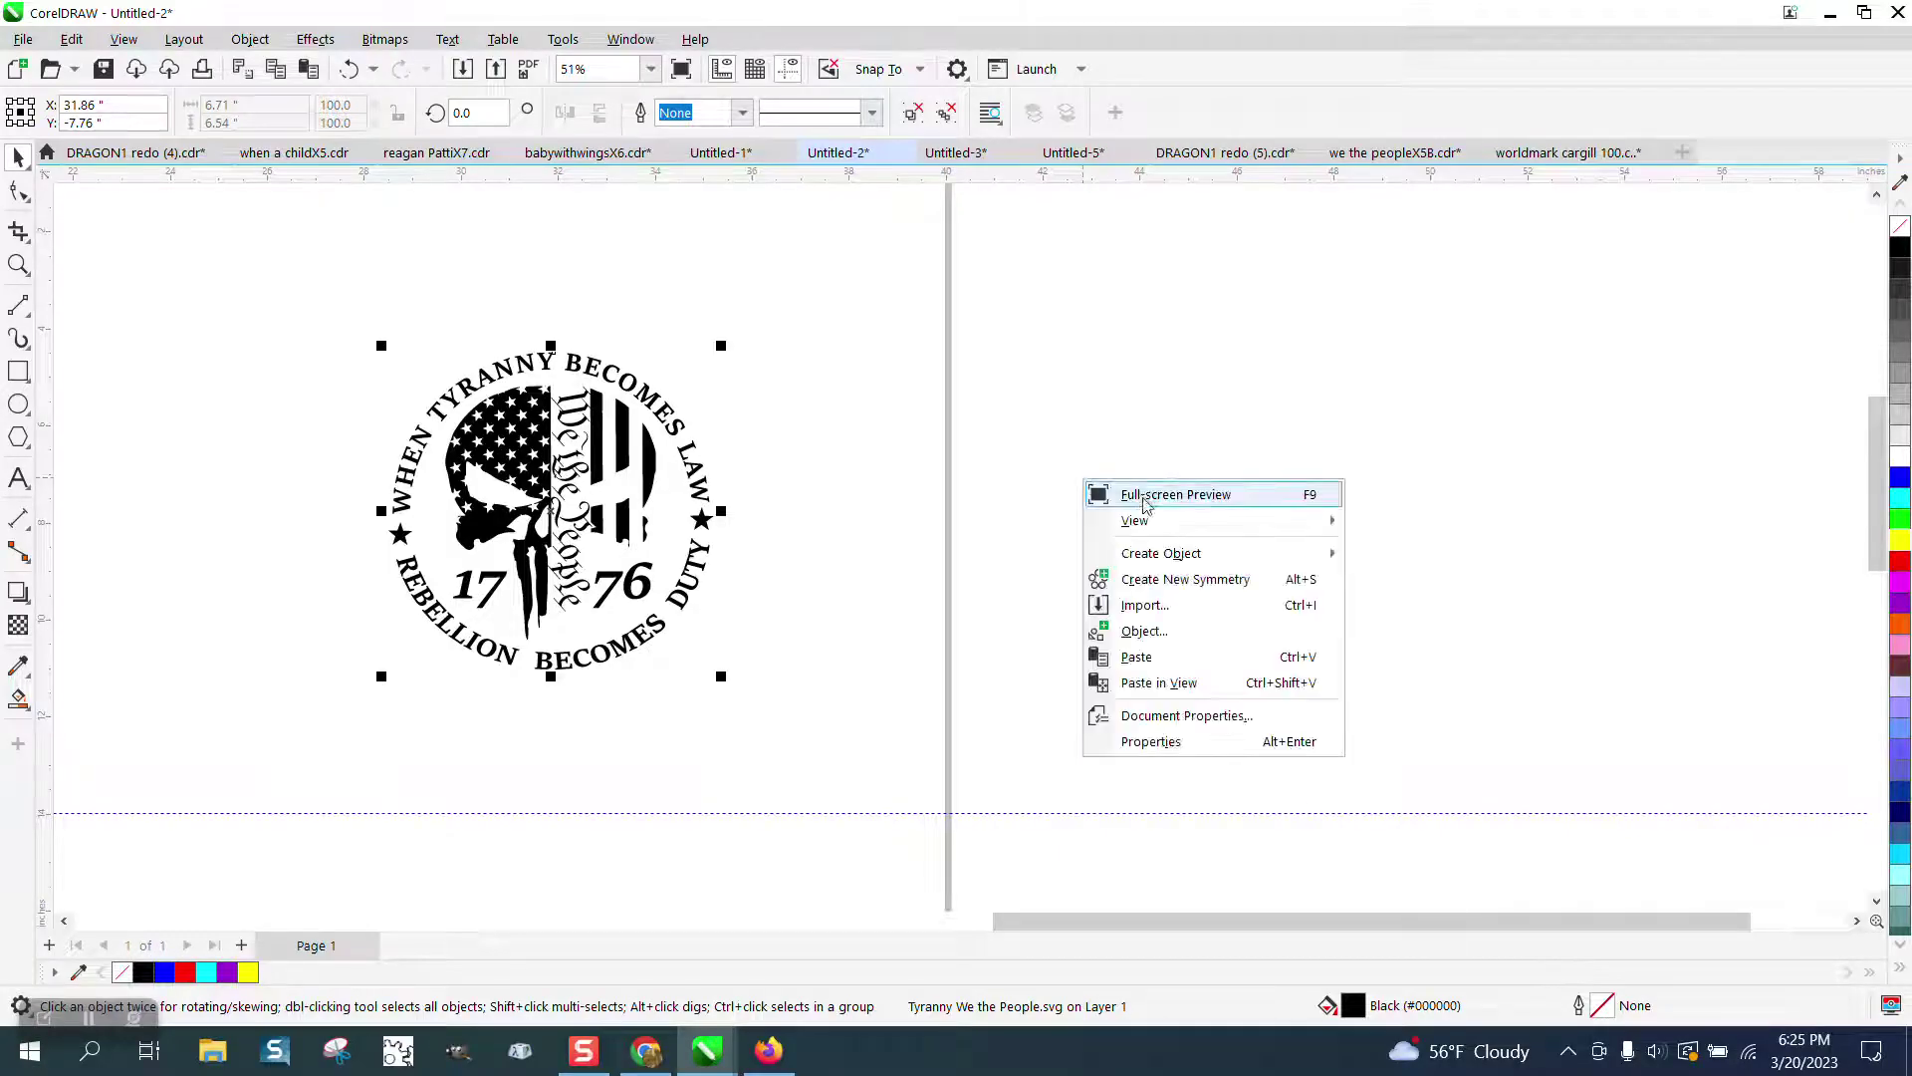
click(1145, 606)
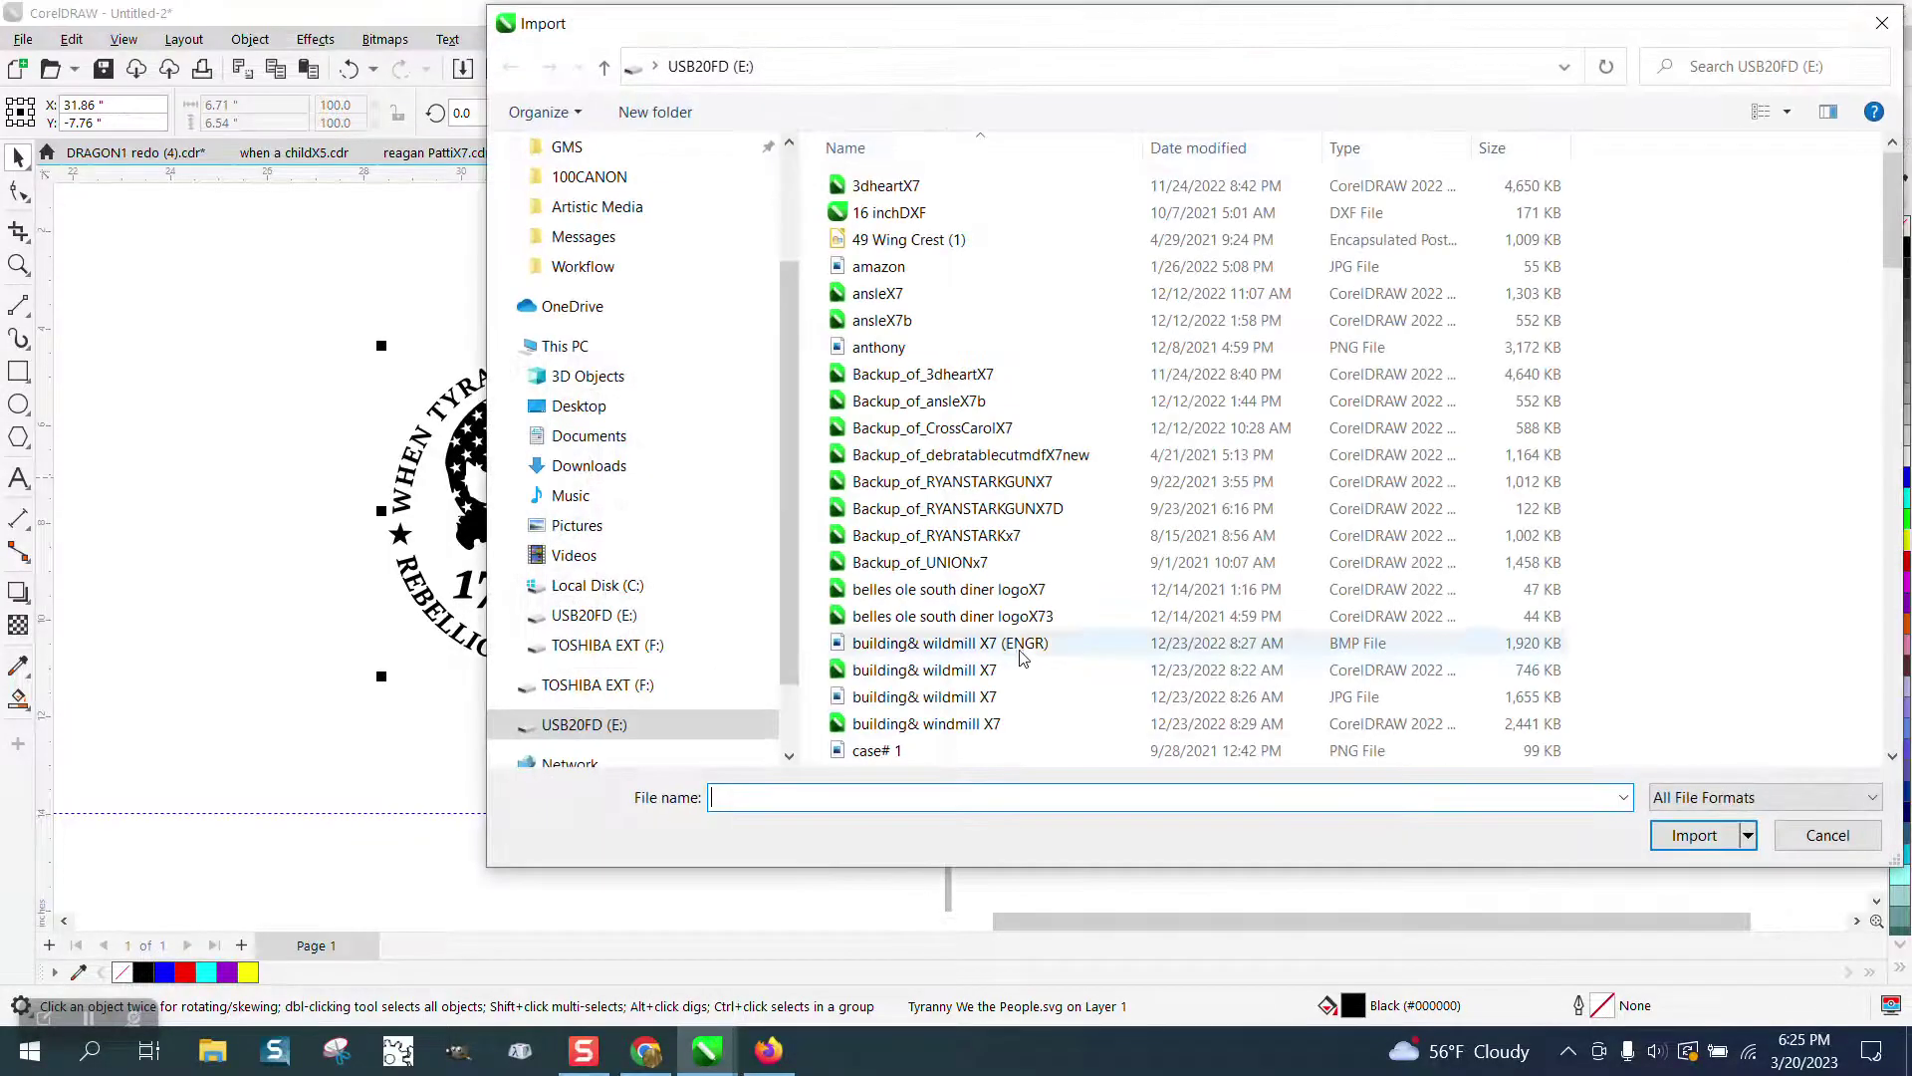
text(test5.png)
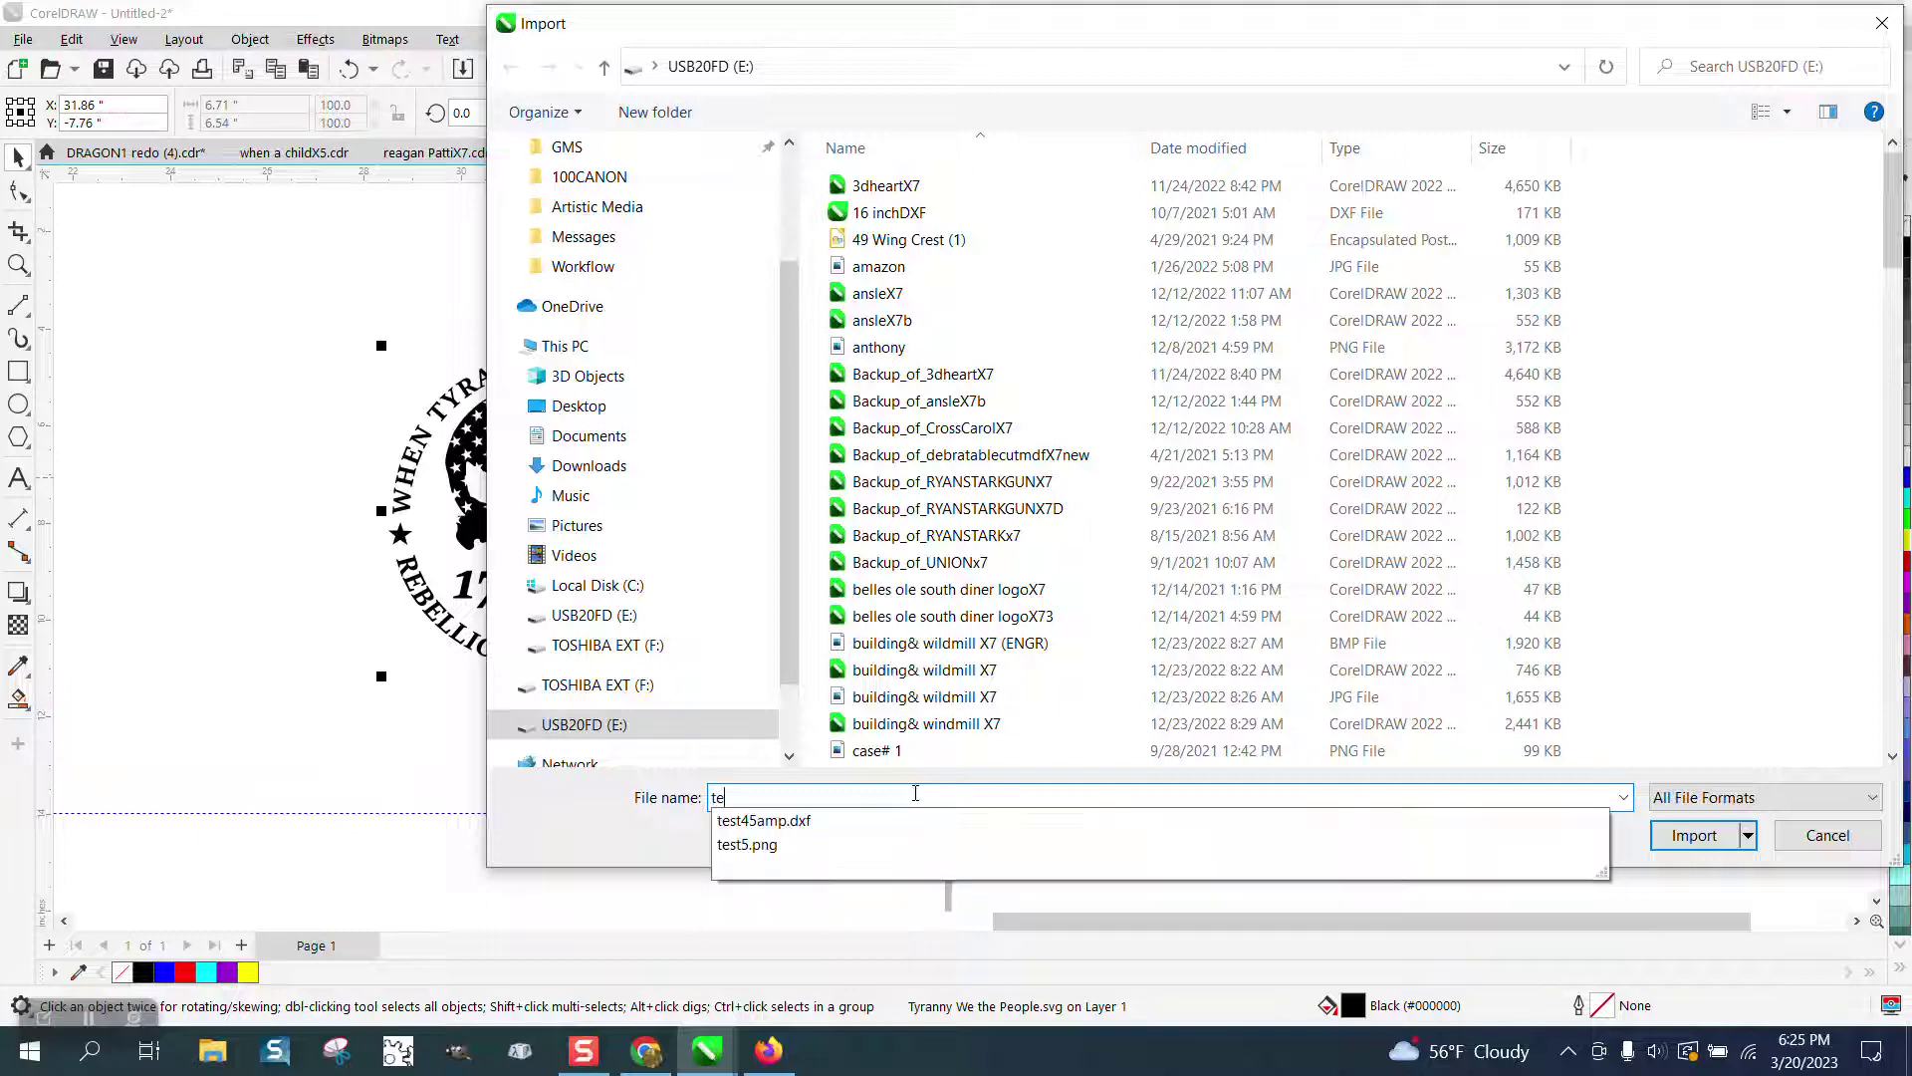
click(770, 847)
click(1691, 837)
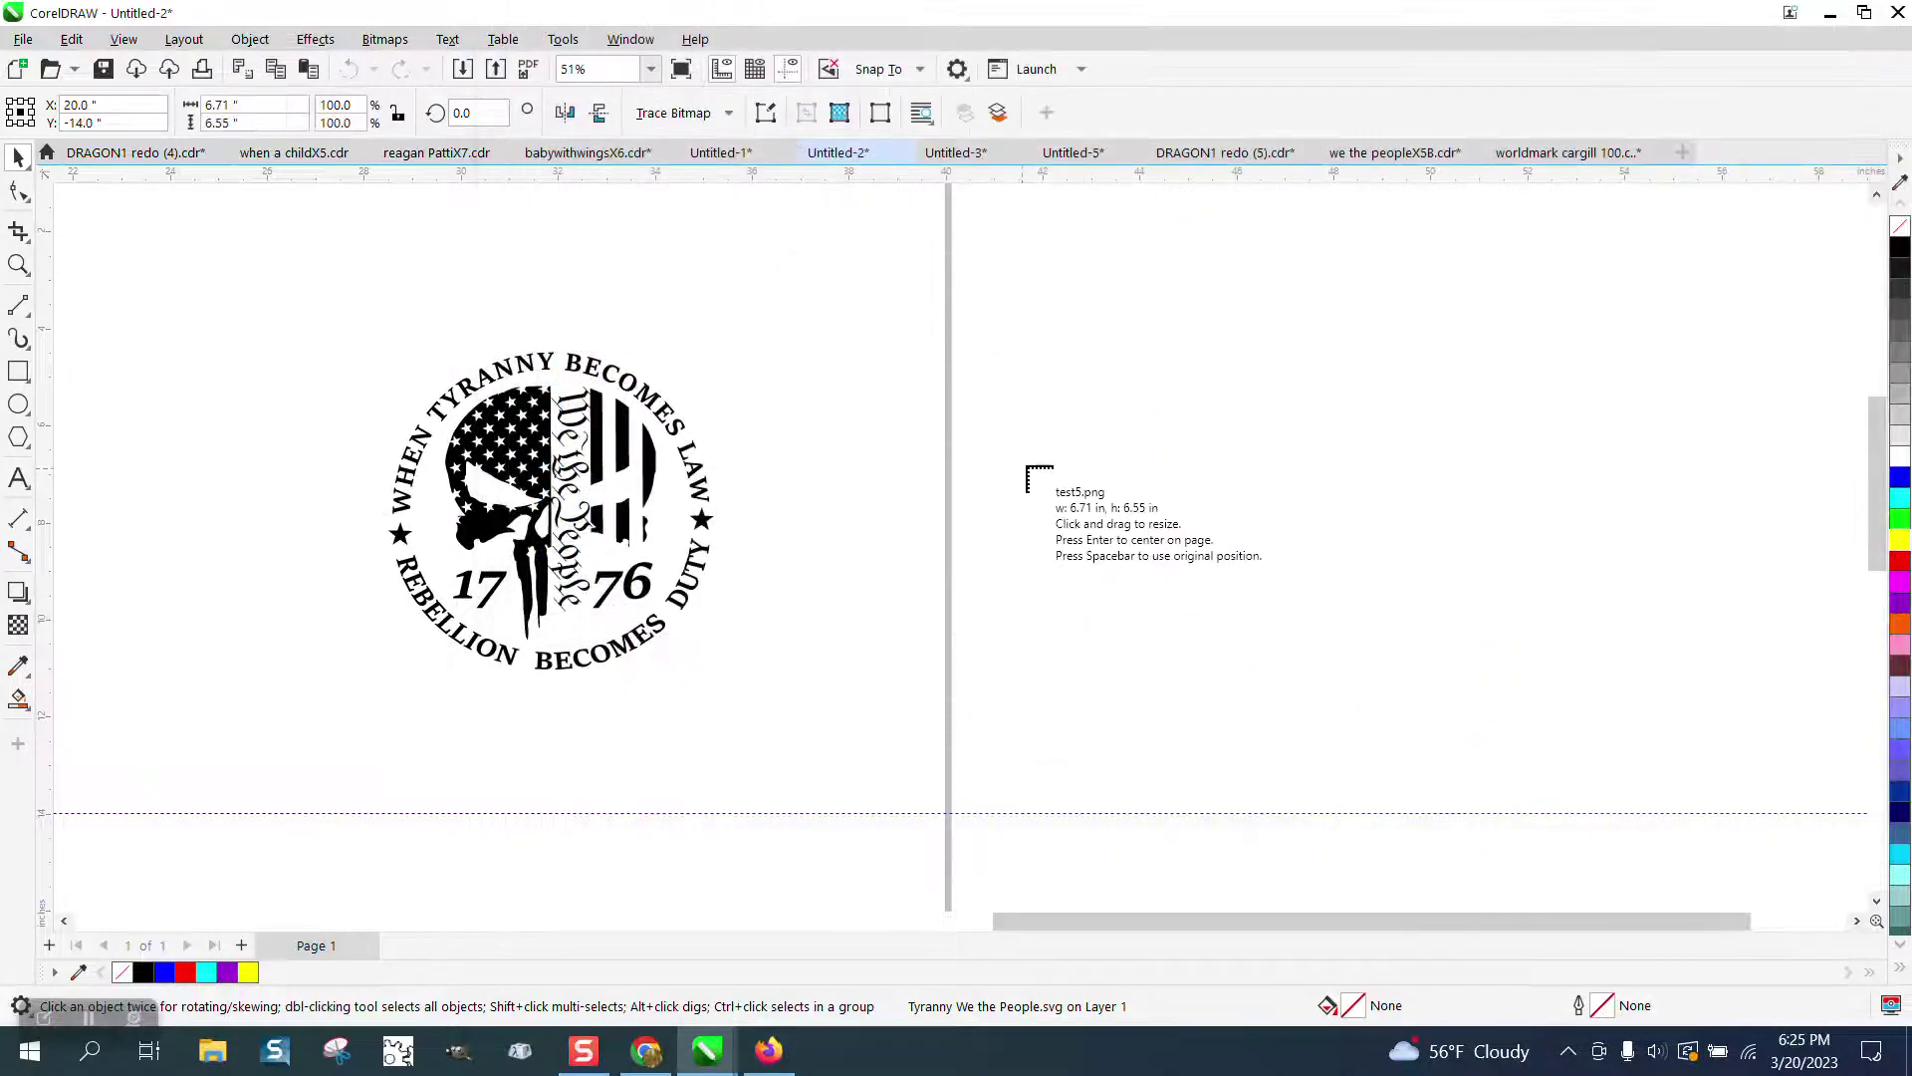
click(1029, 403)
drag(1235, 490, 1349, 401)
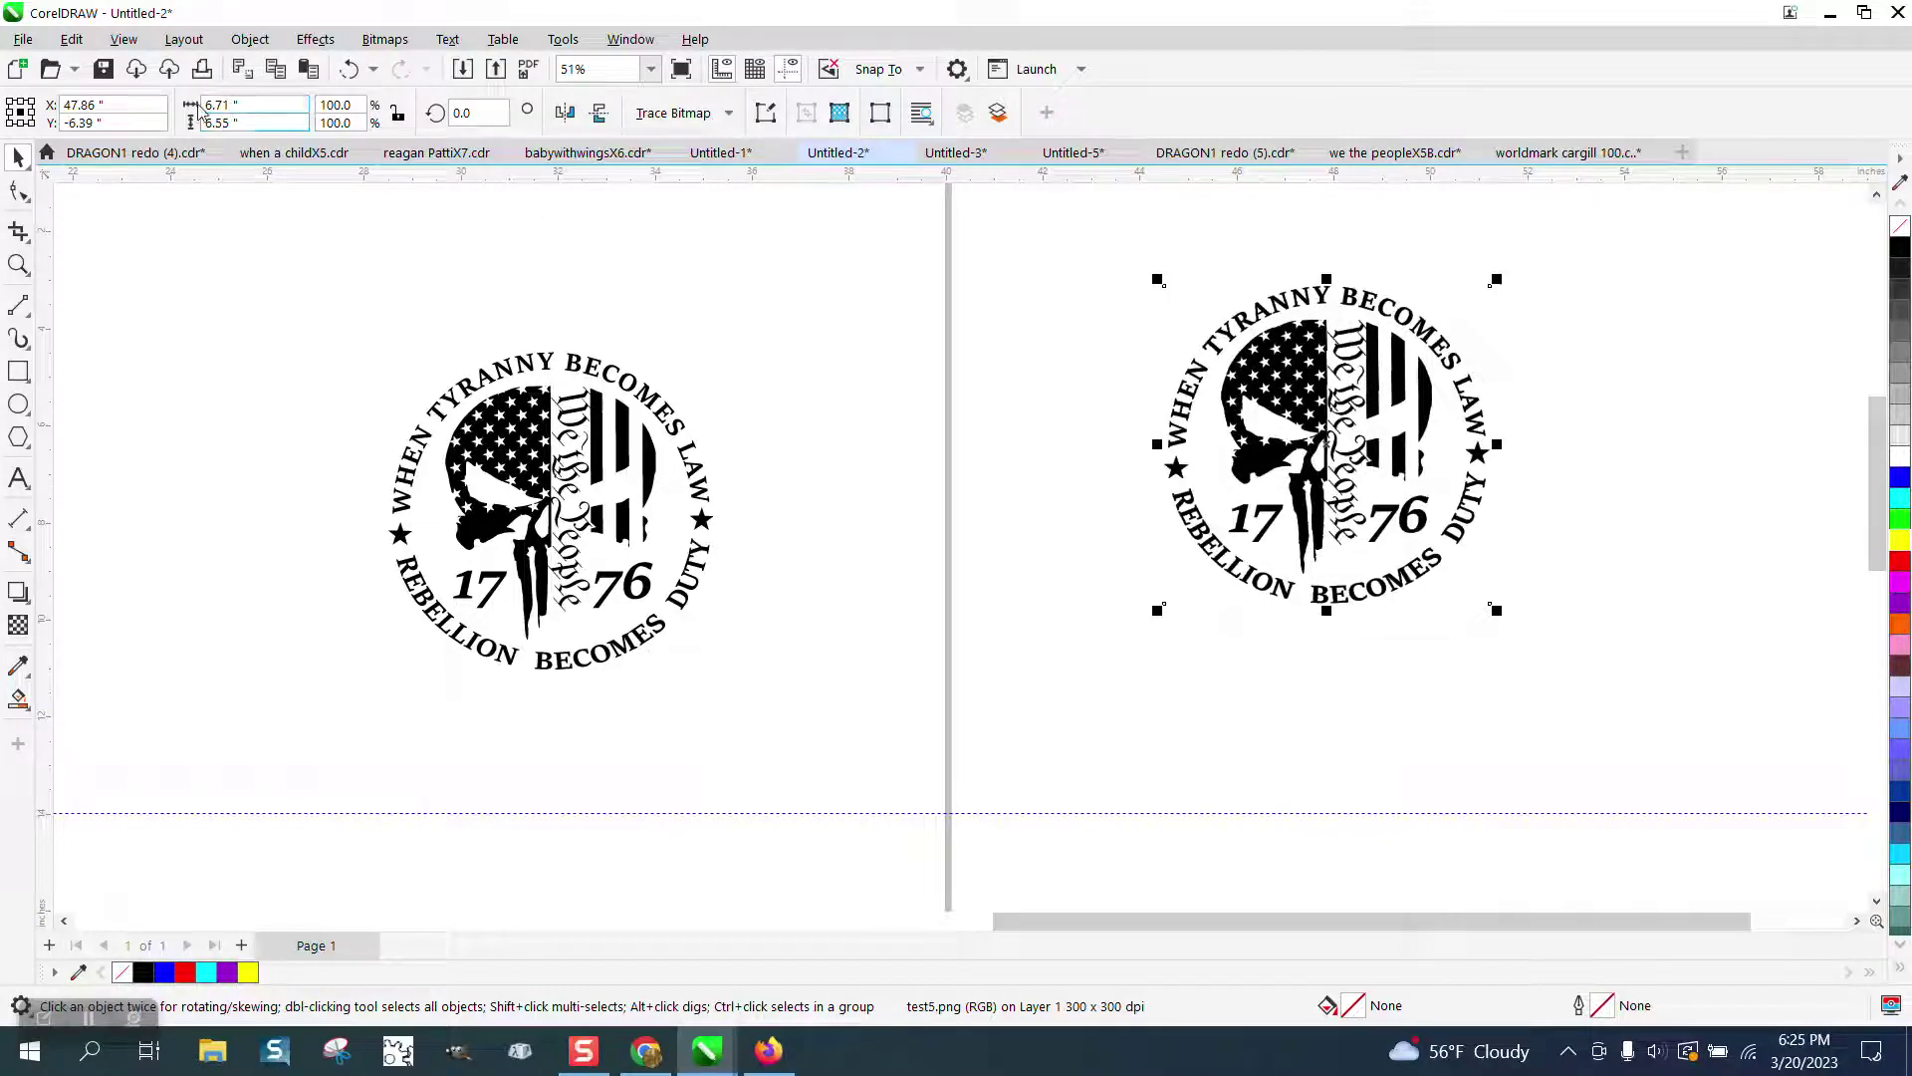
drag(1329, 403, 946, 485)
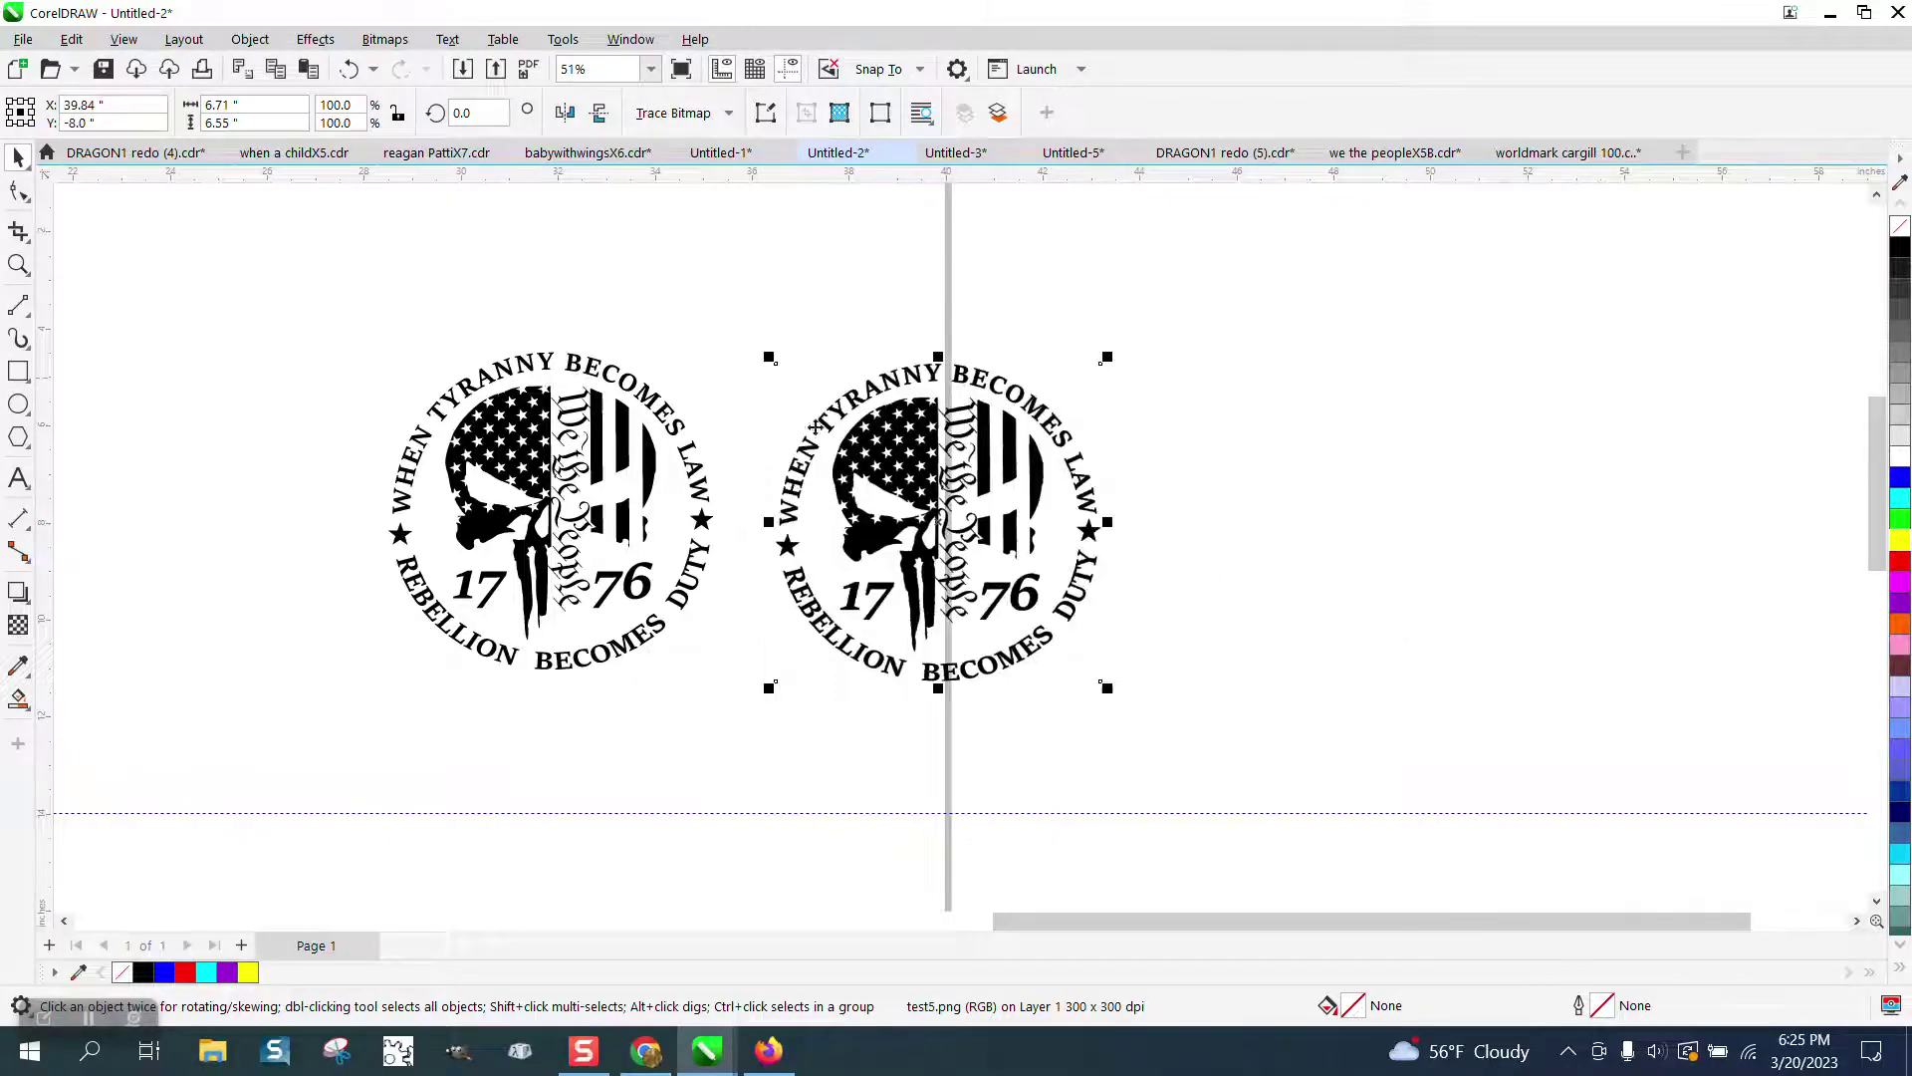
mouse_move(926, 495)
mouse_down()
mouse_move(1241, 503)
mouse_move(951, 503)
mouse_up()
- Draw a yellow-filled rectangle about 12.2 by 8.2 inches over the imported PNG and send it behind the image
click(18, 371)
mouse_move(719, 334)
mouse_down()
mouse_move(1302, 687)
mouse_move(1313, 730)
mouse_up()
click(1900, 539)
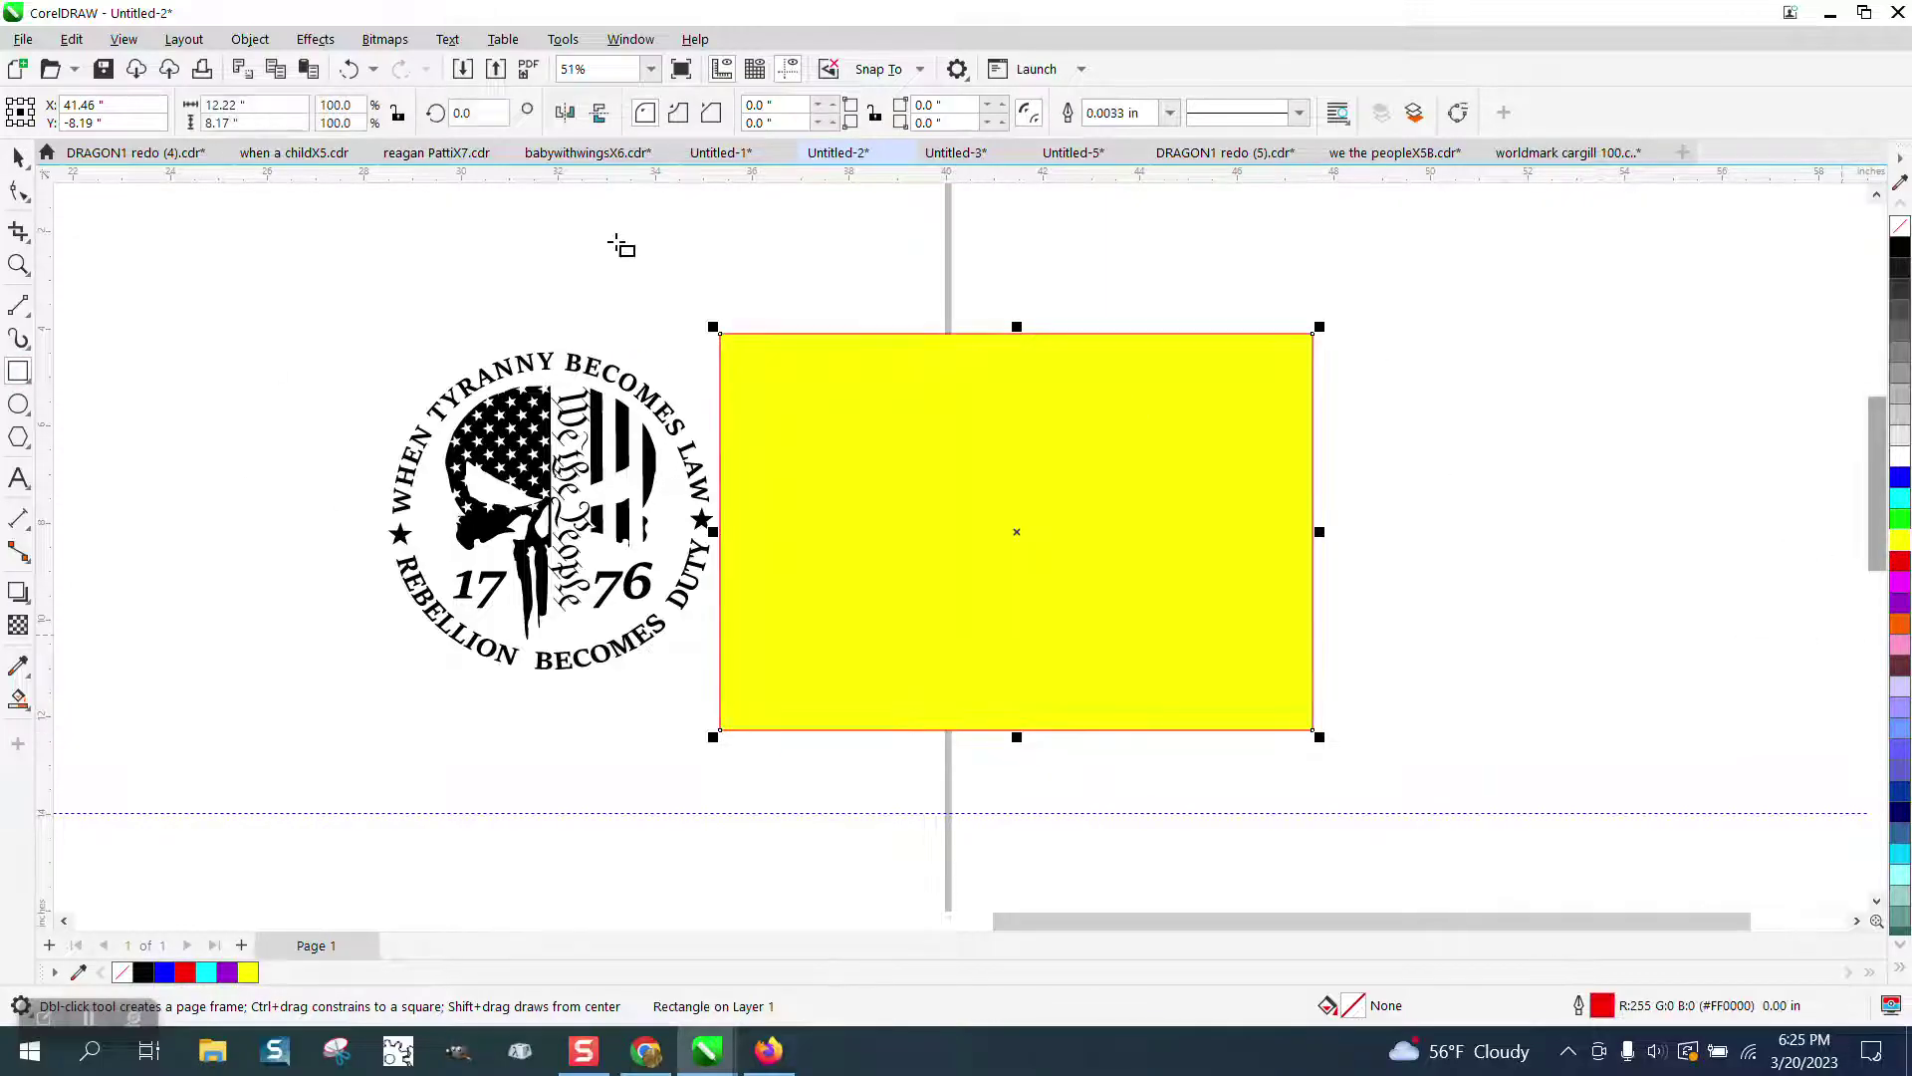
click(250, 39)
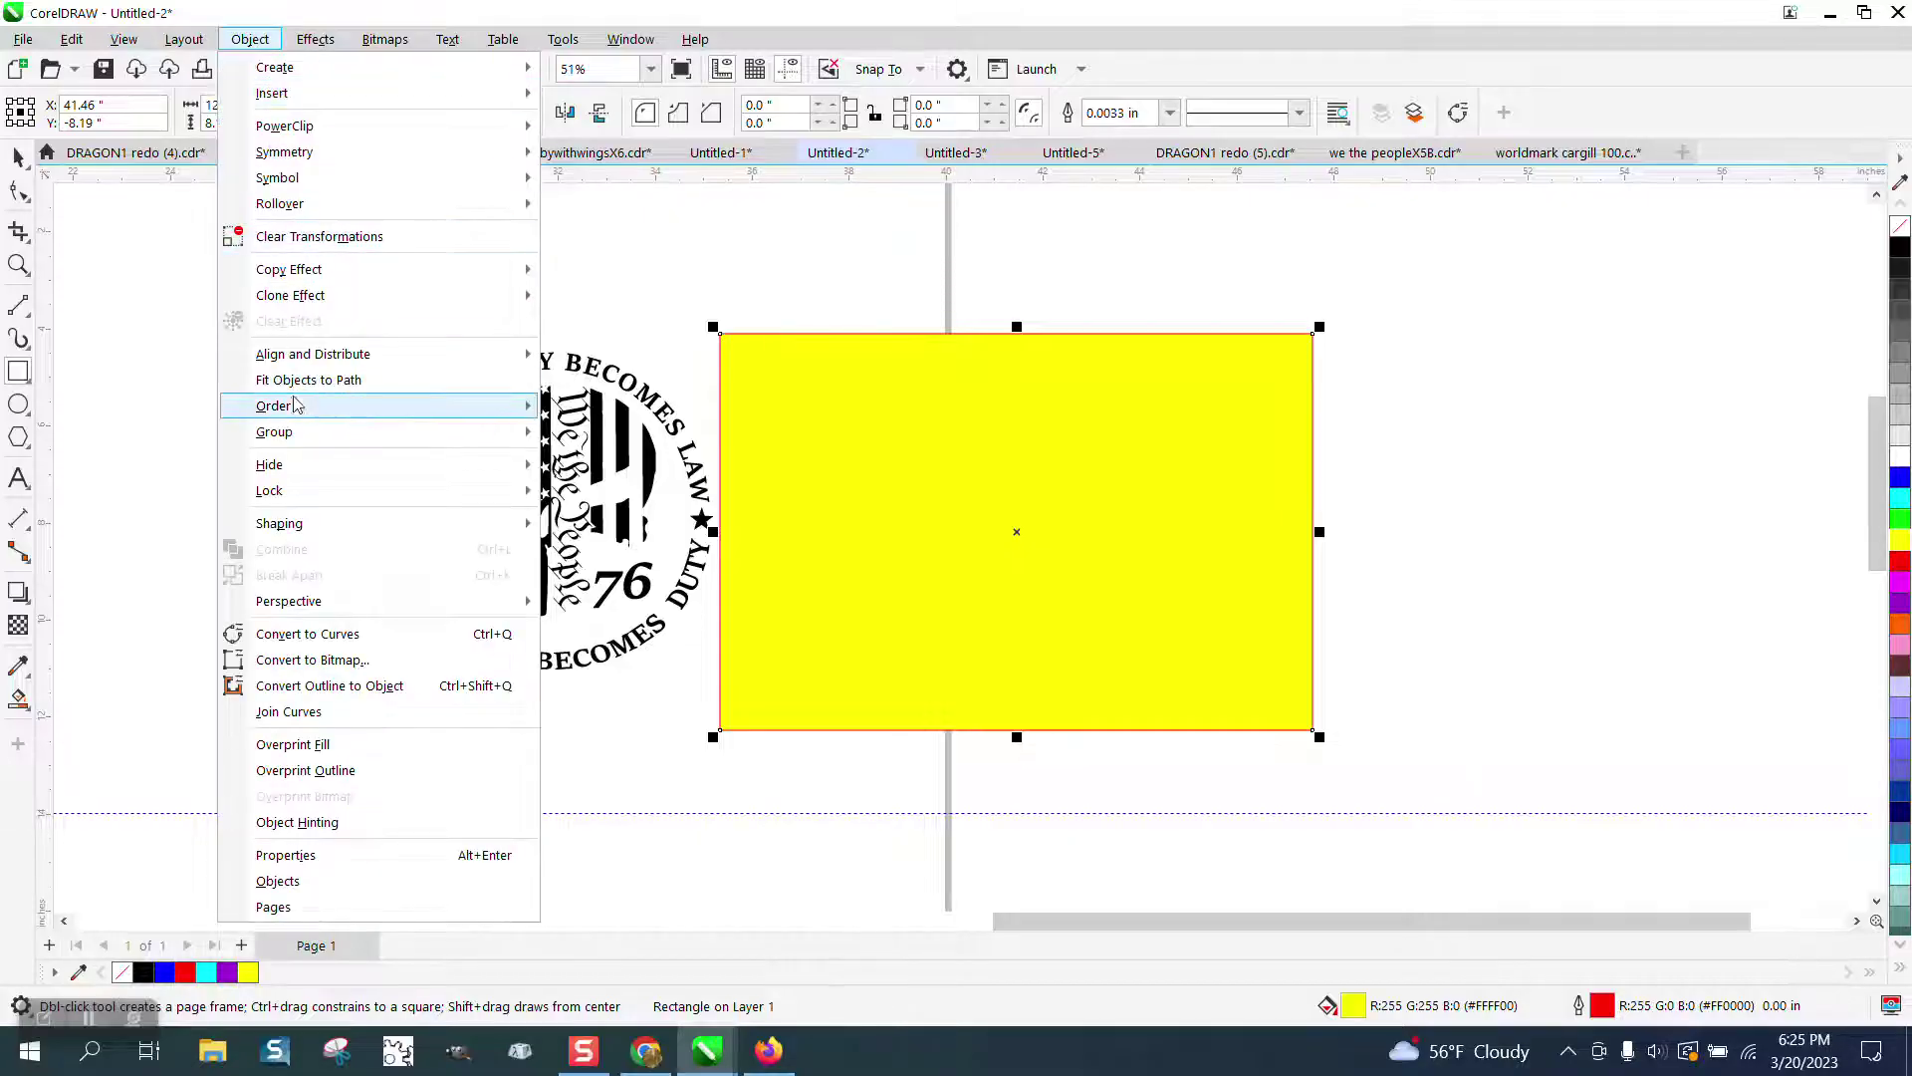
mouse_move(518, 407)
click(608, 434)
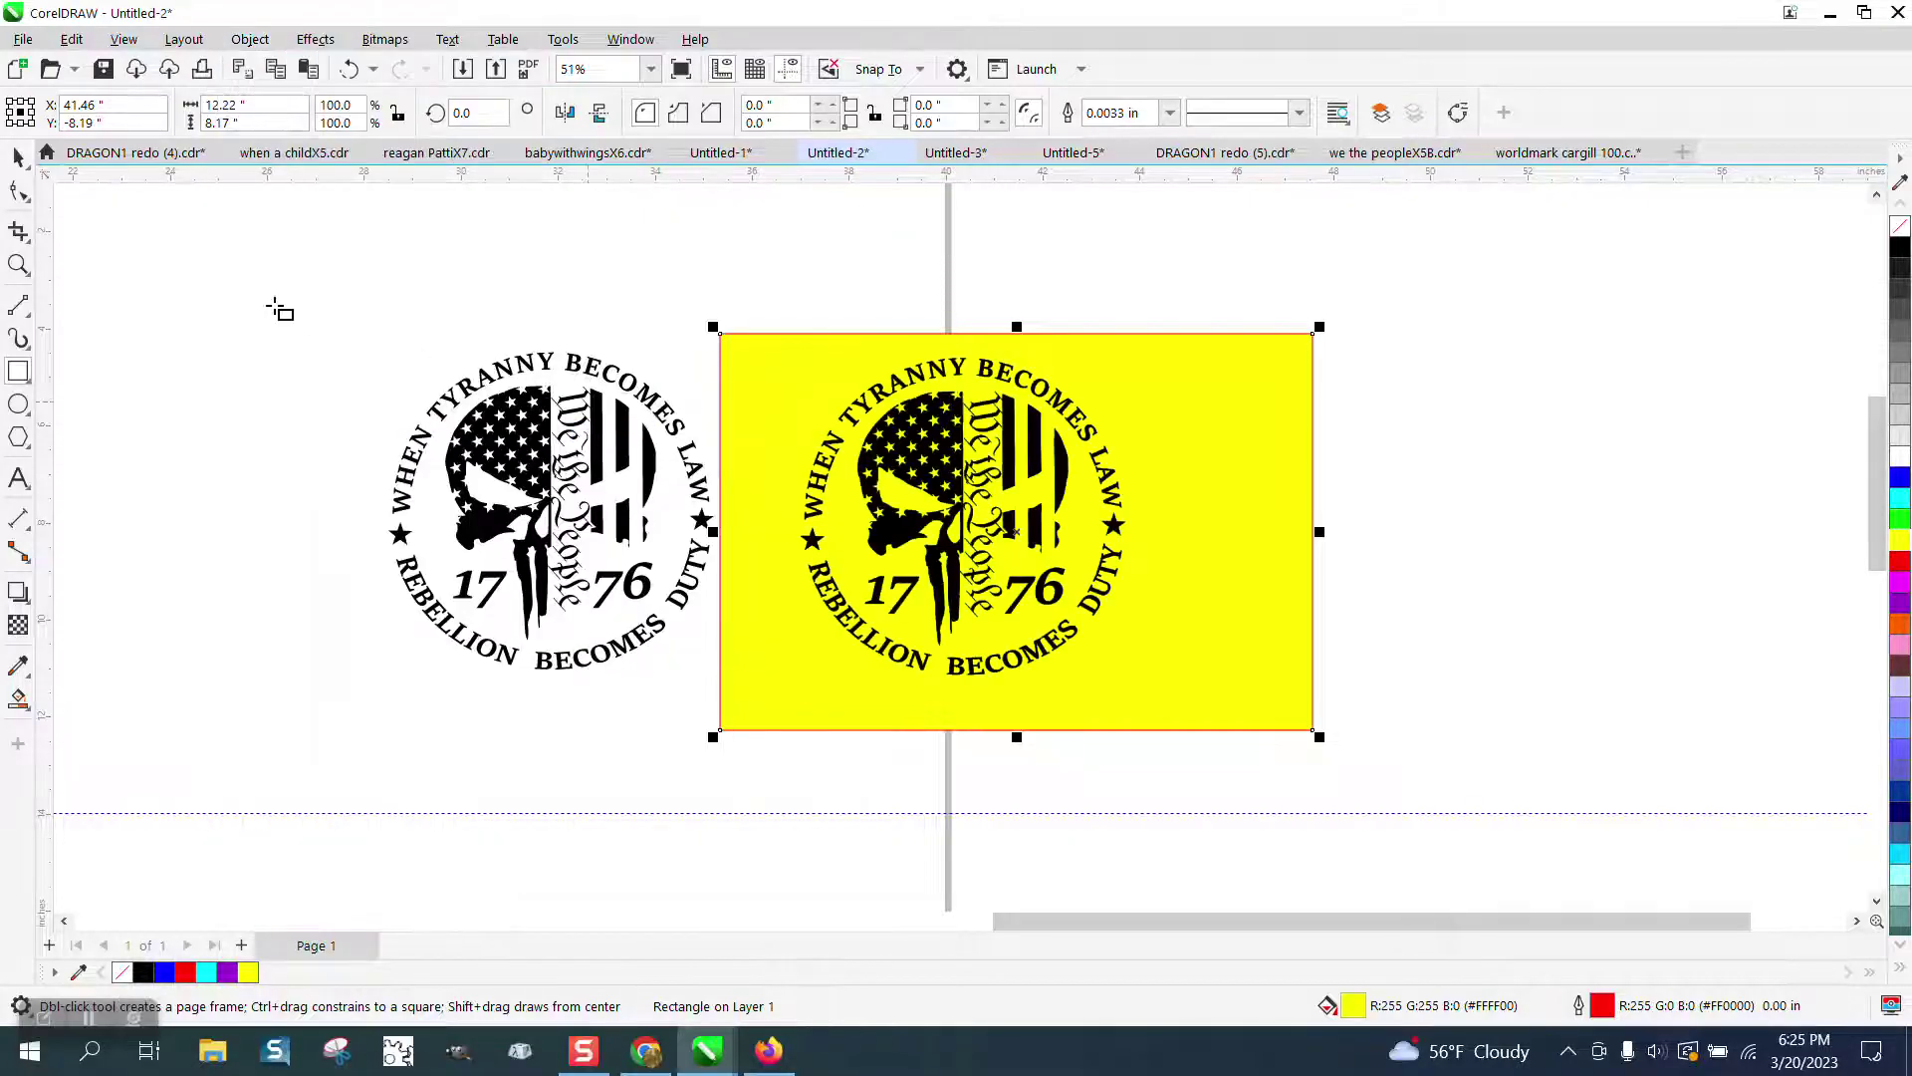
- Delete the yellow rectangle, the imported PNG and the original SVG emblem
click(20, 159)
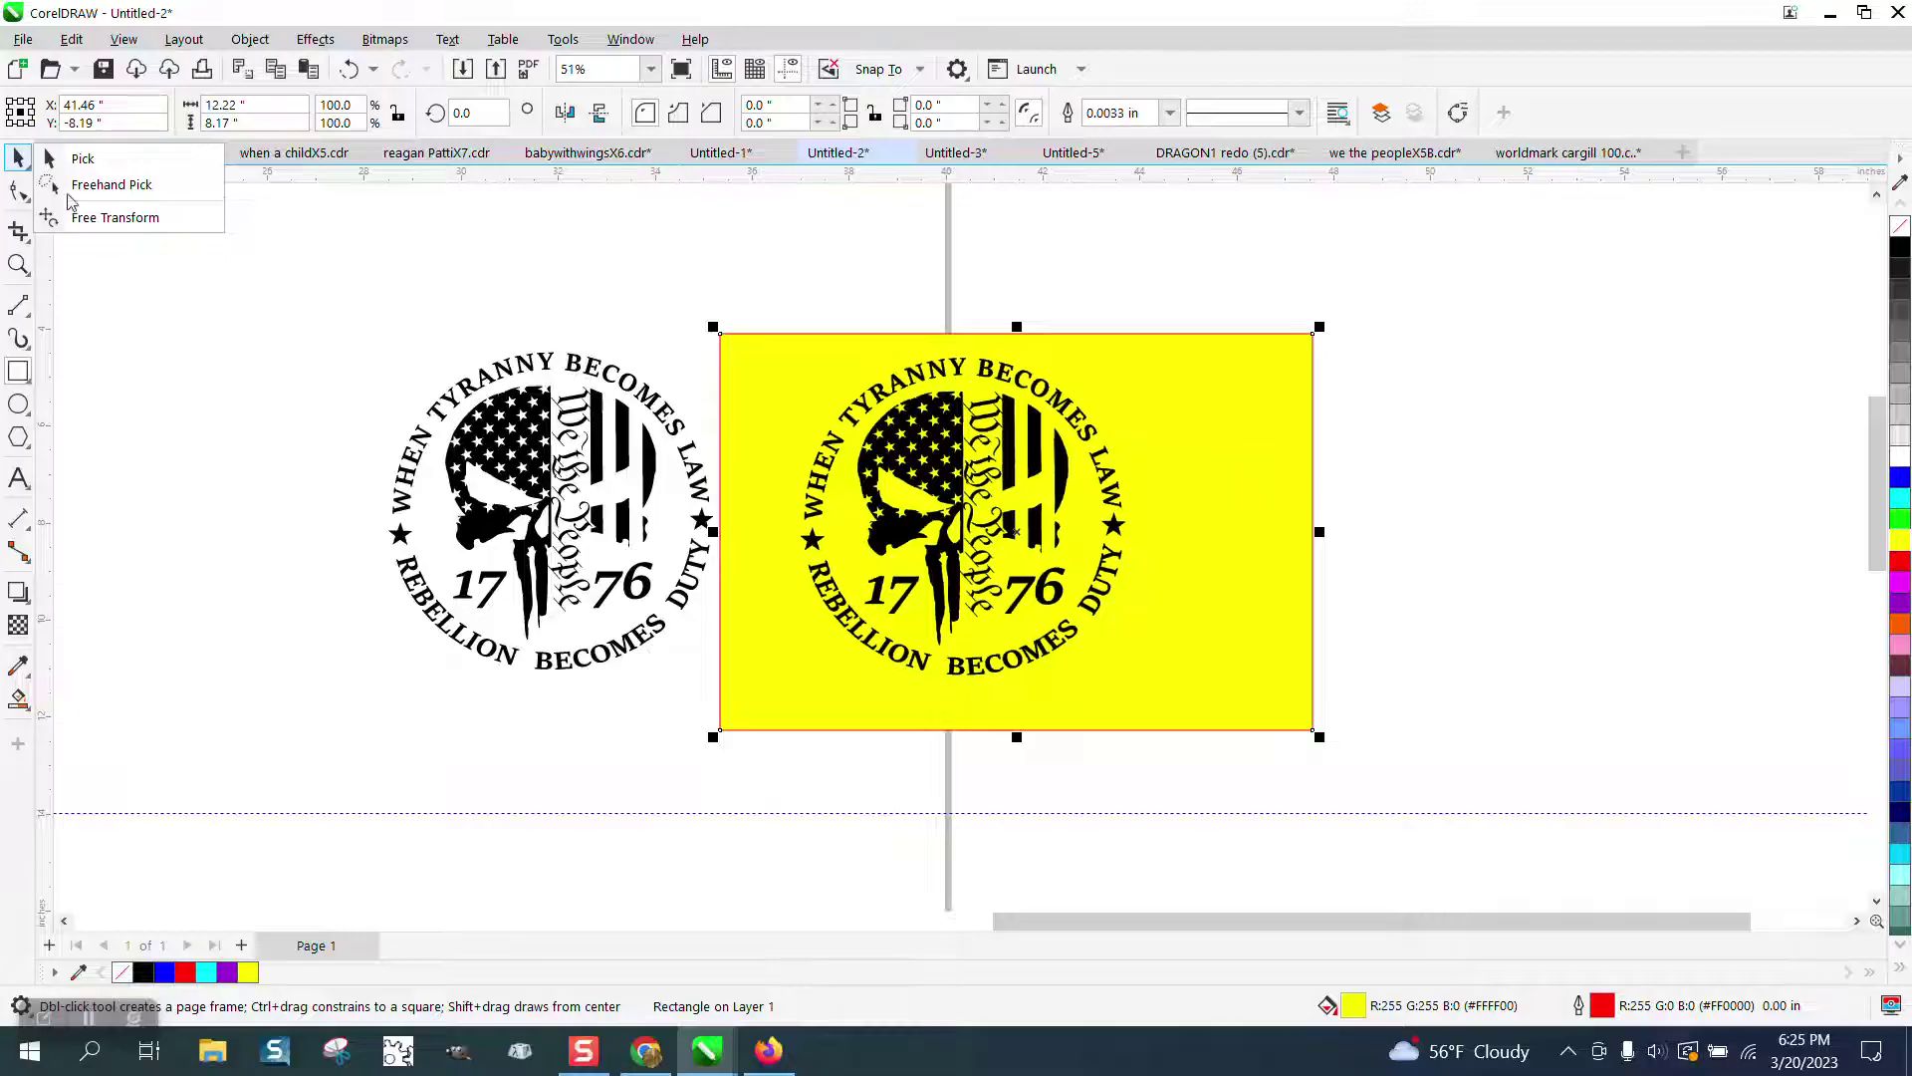
click(82, 158)
click(1070, 261)
click(1180, 398)
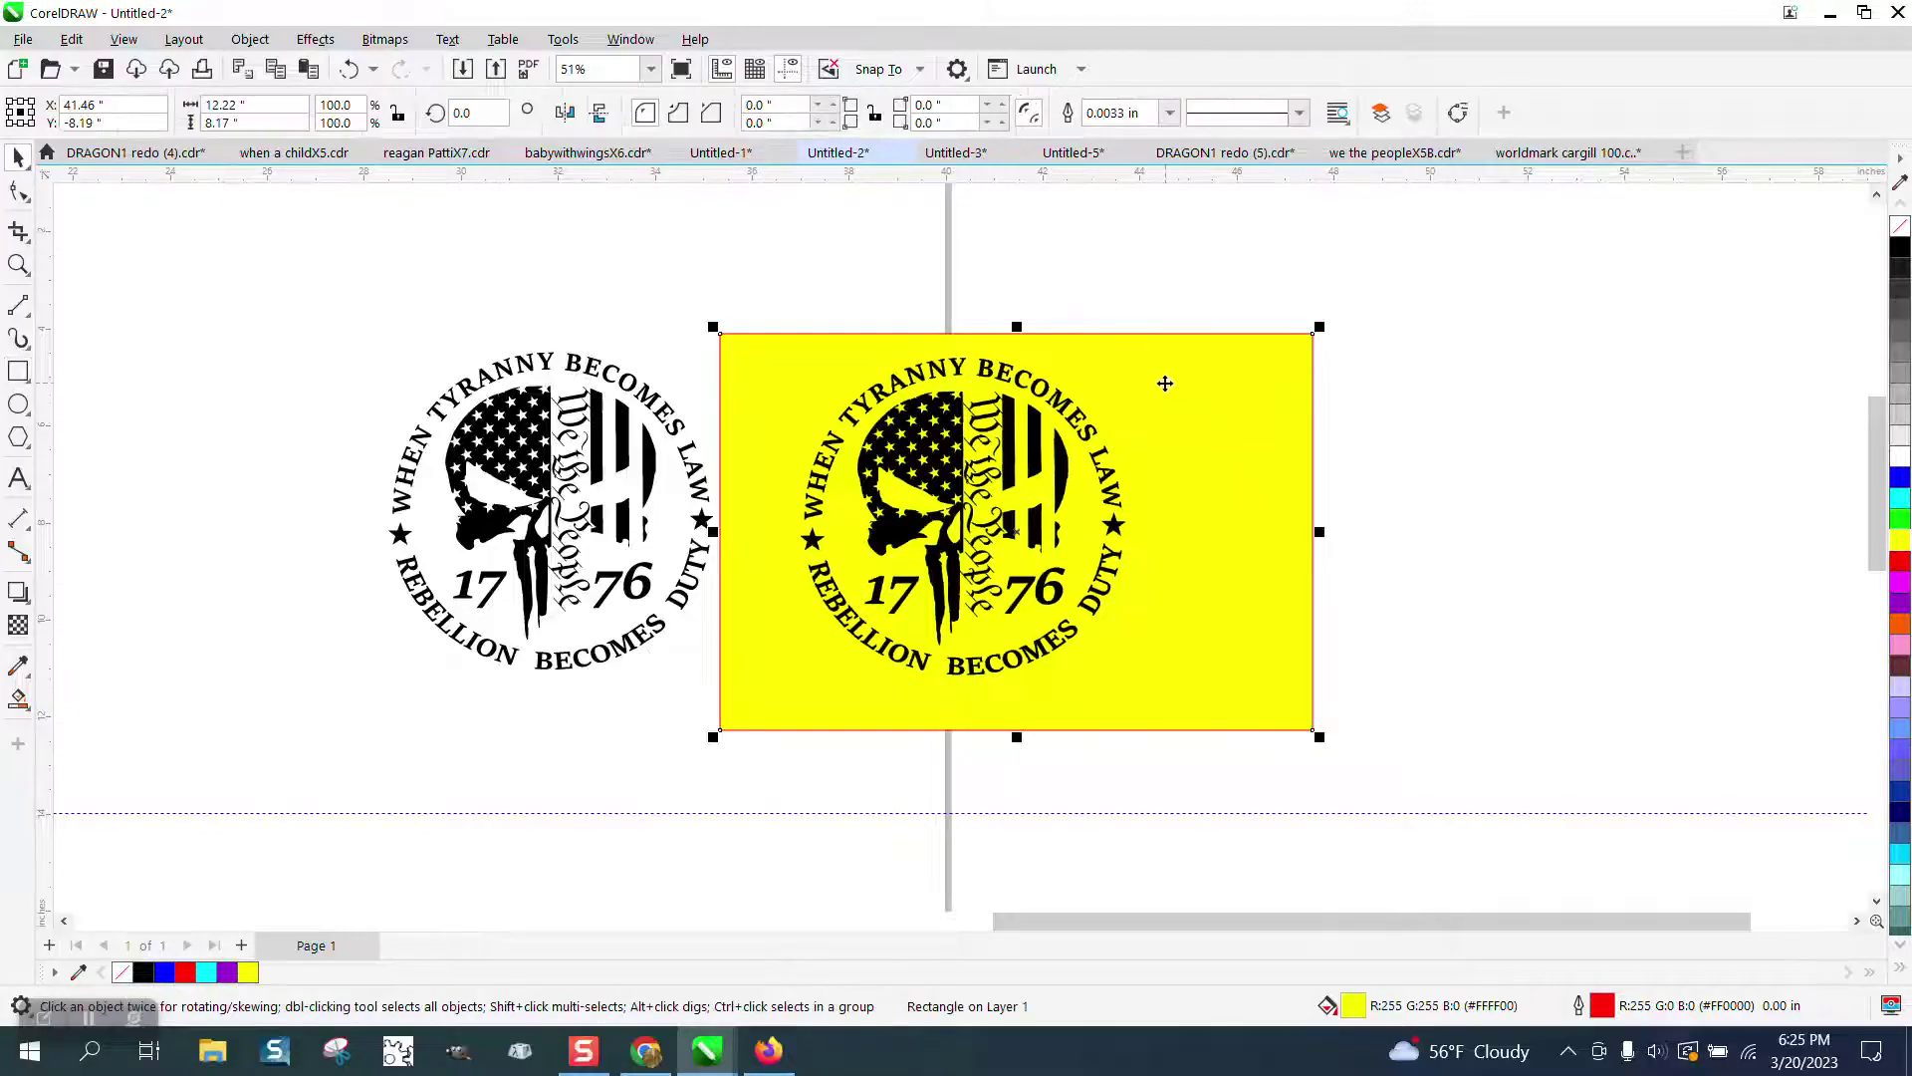
key(Delete)
click(1084, 425)
key(Delete)
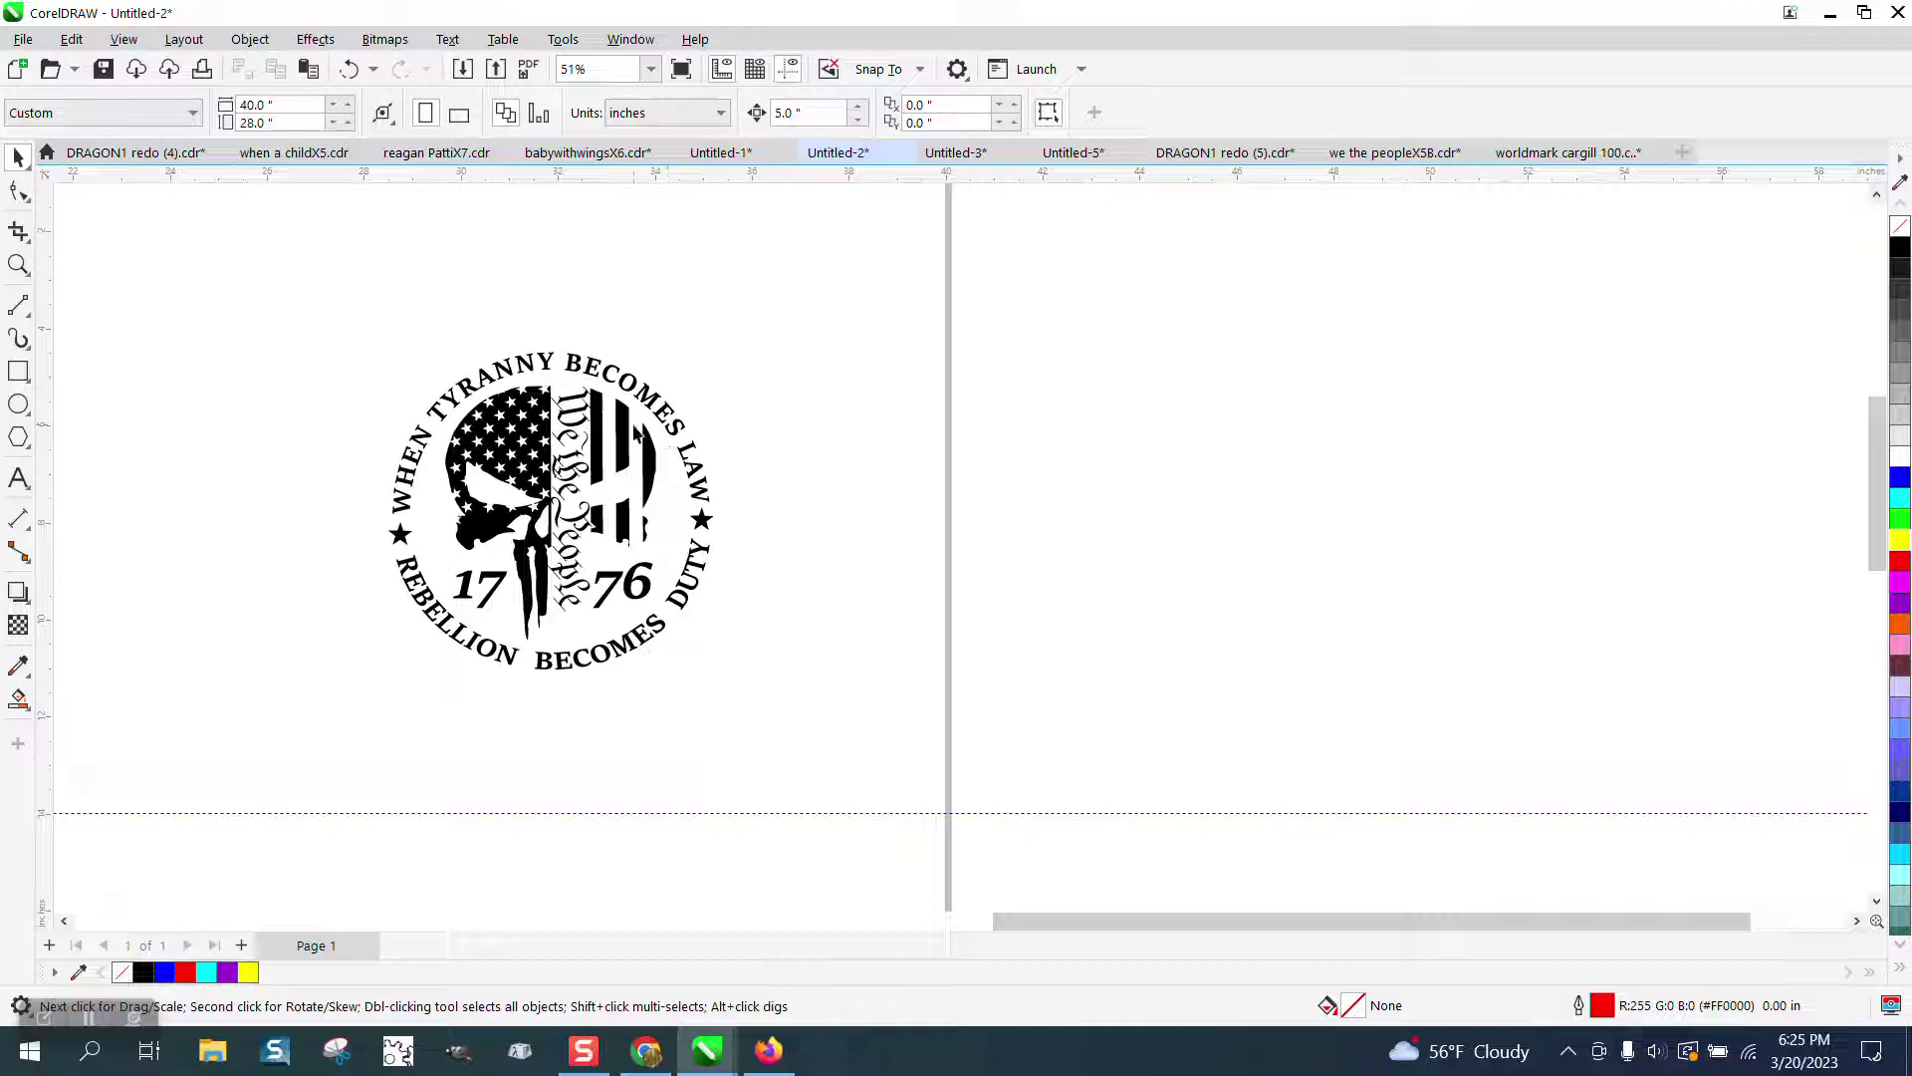
click(630, 431)
key(Delete)
- Import Tyranny We the People.dxf using English units at 1:1 scaling and place it in the drawing
right_click(619, 406)
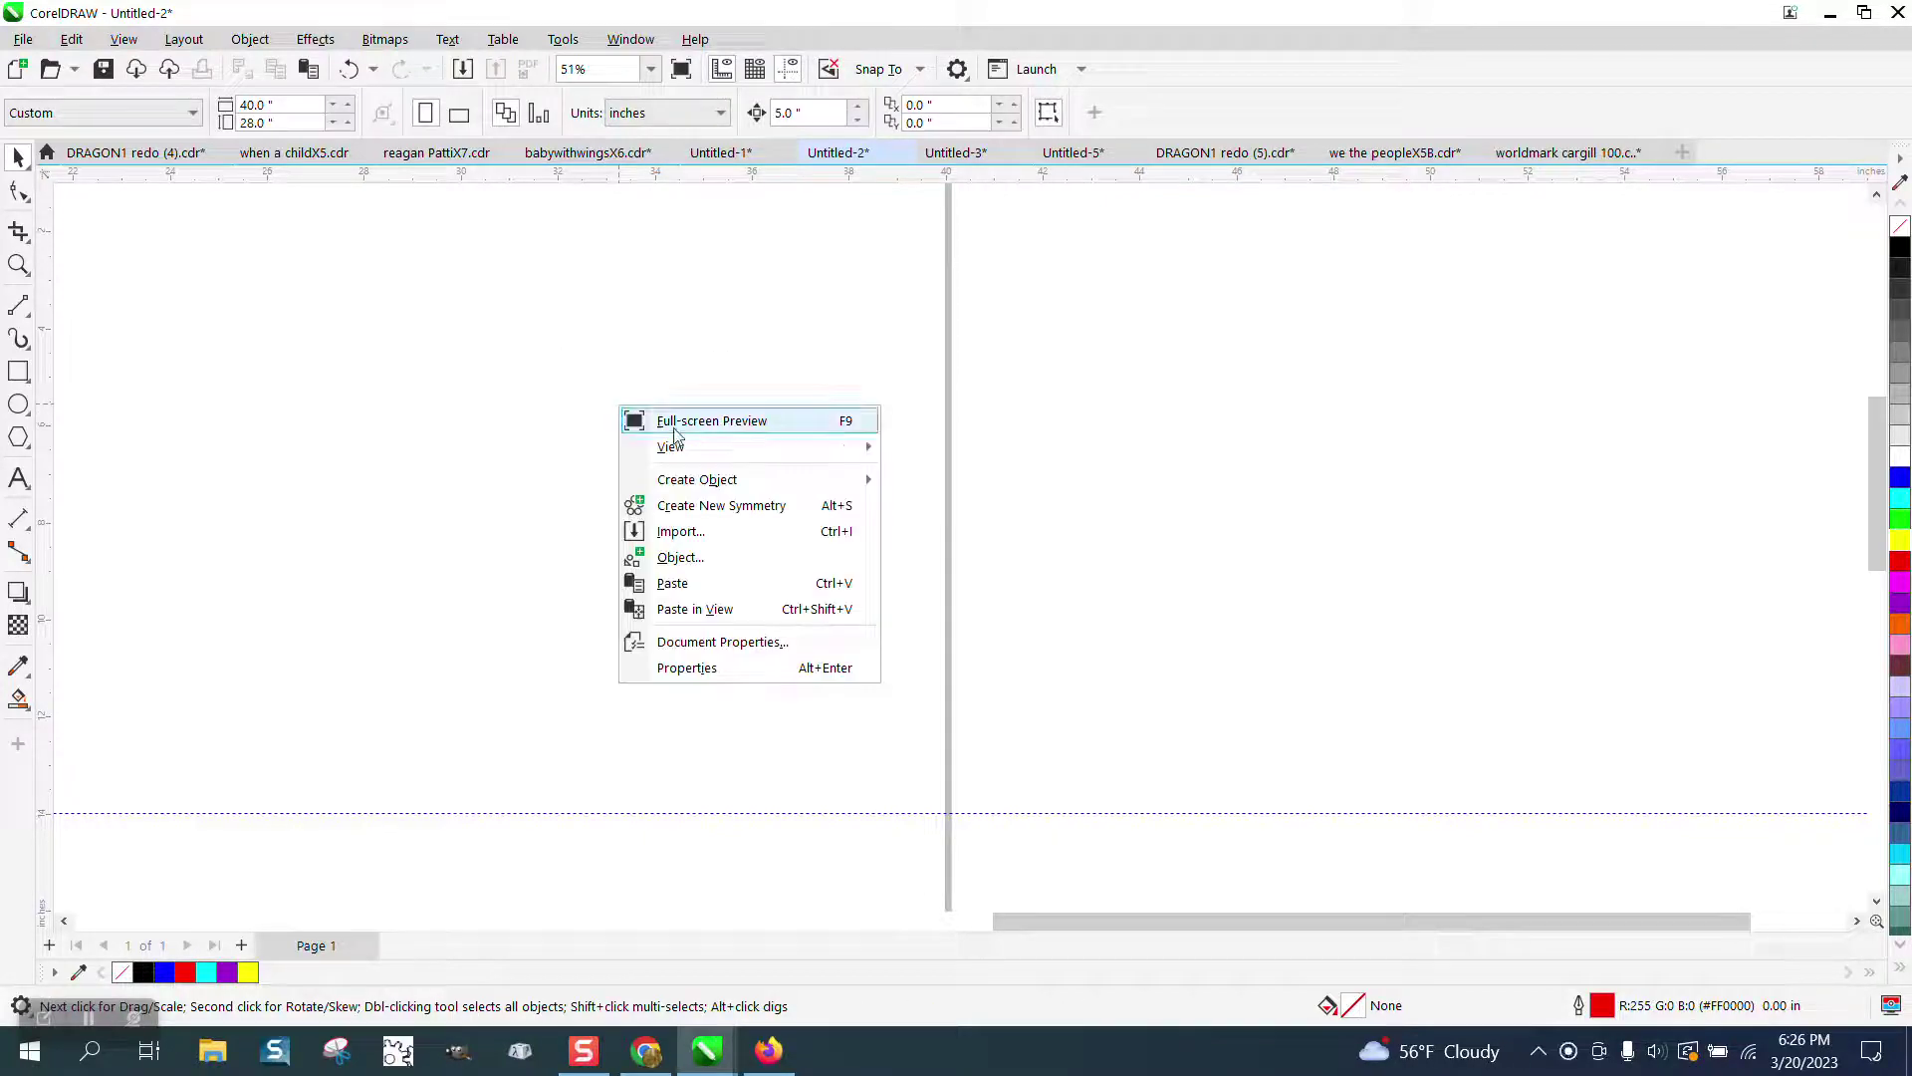
click(694, 533)
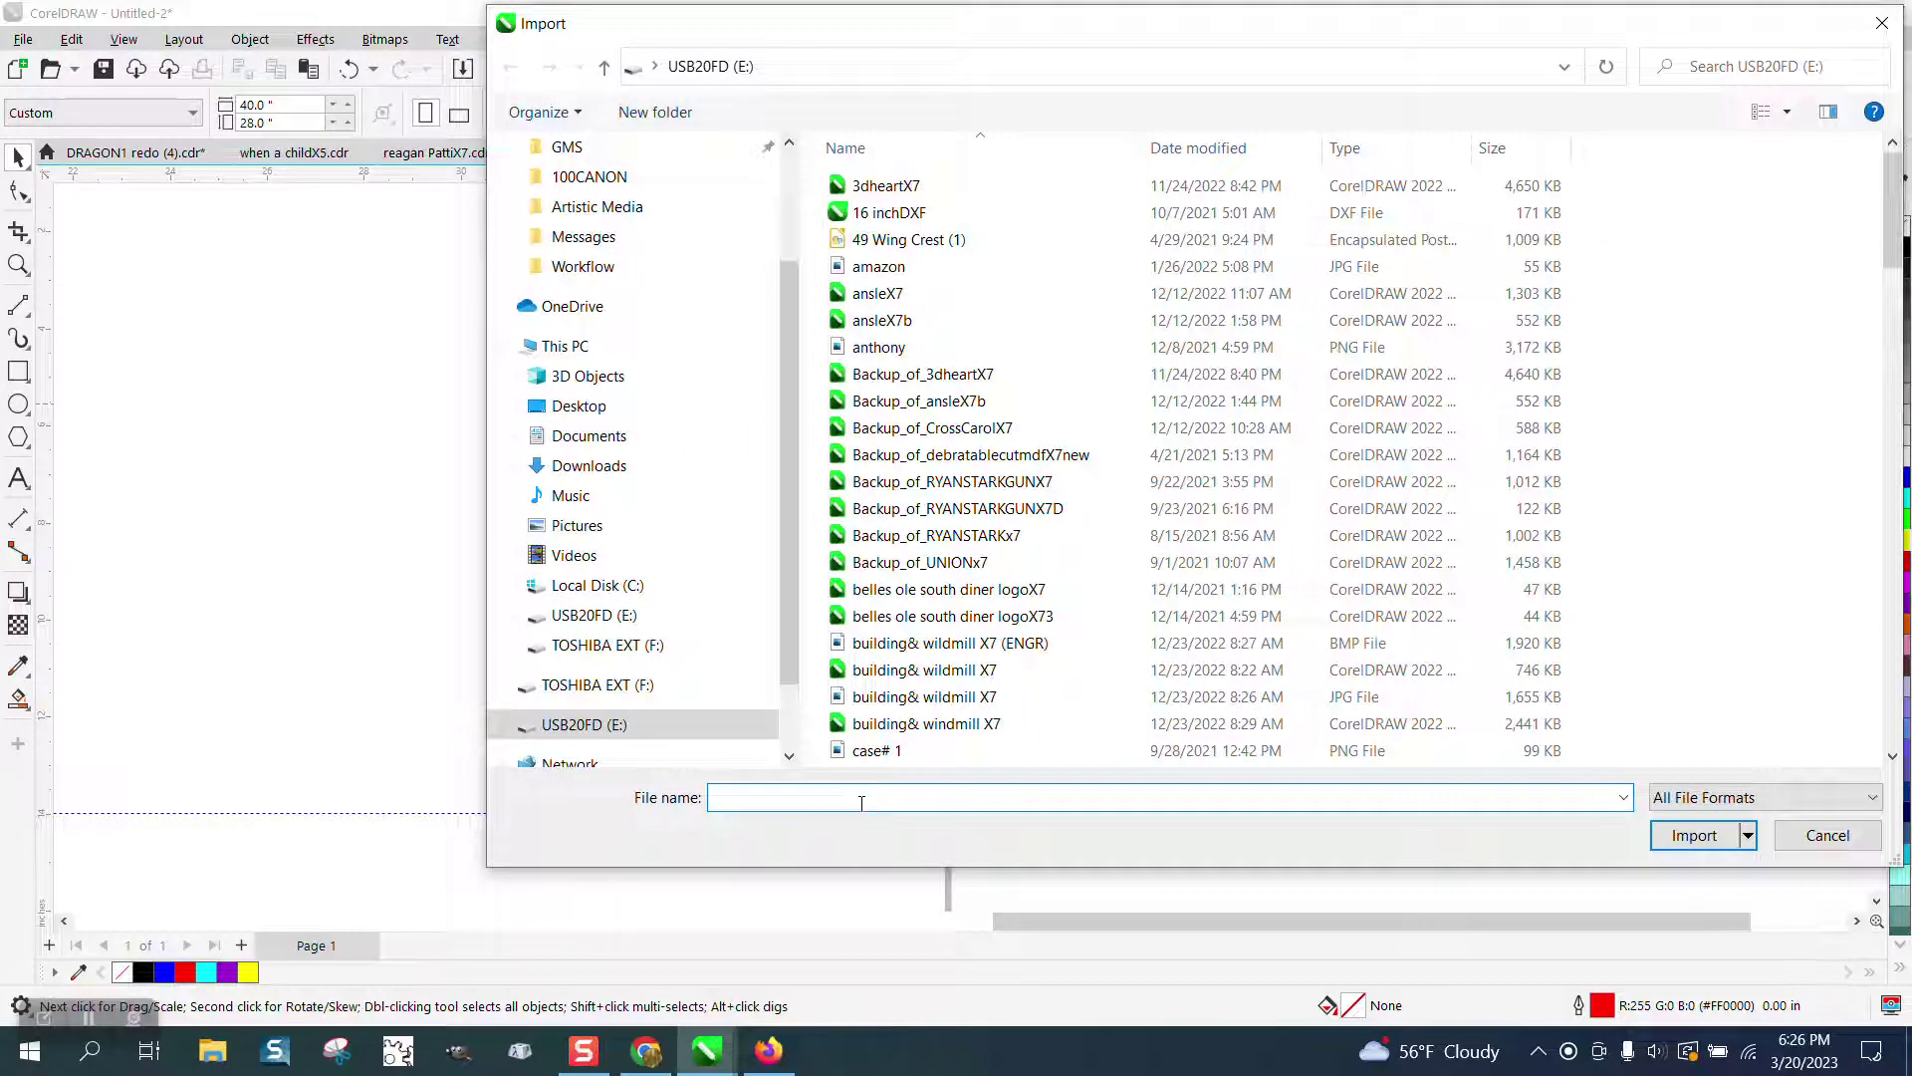
text(t)
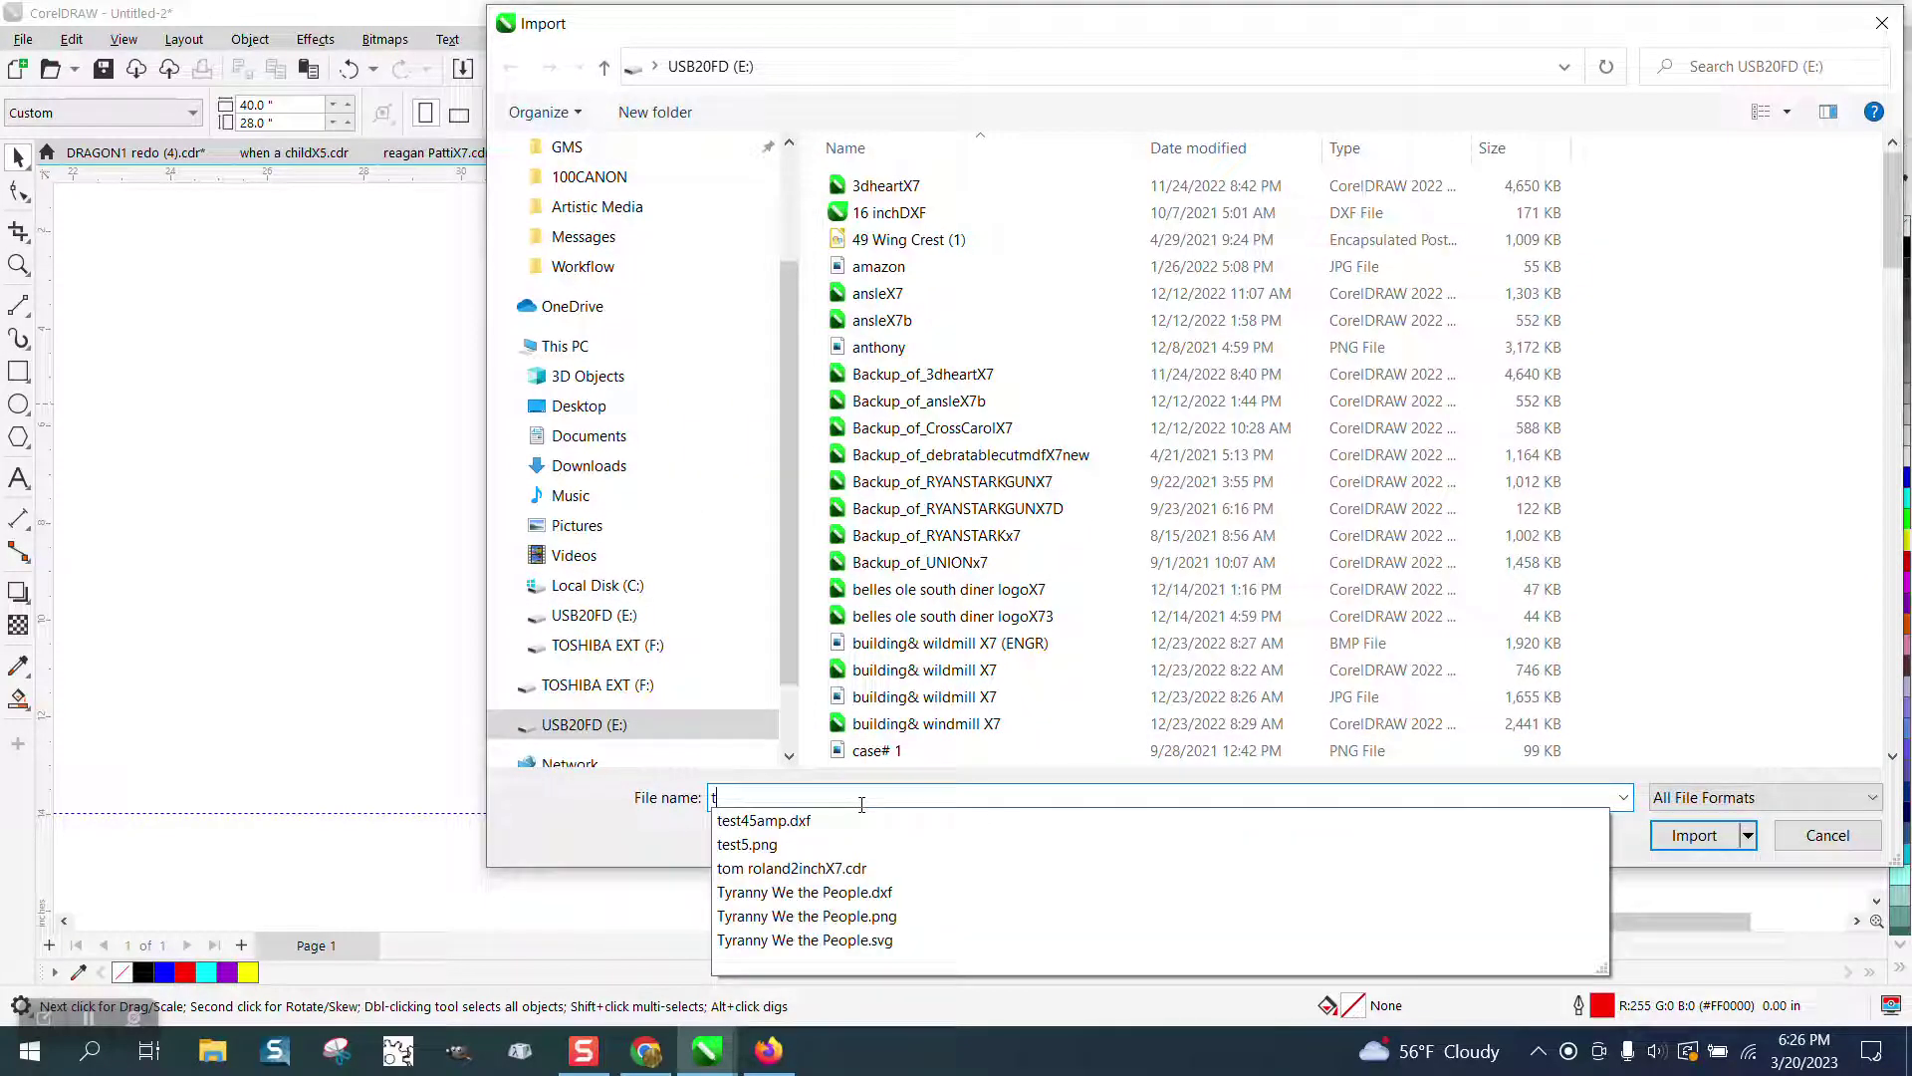
click(870, 894)
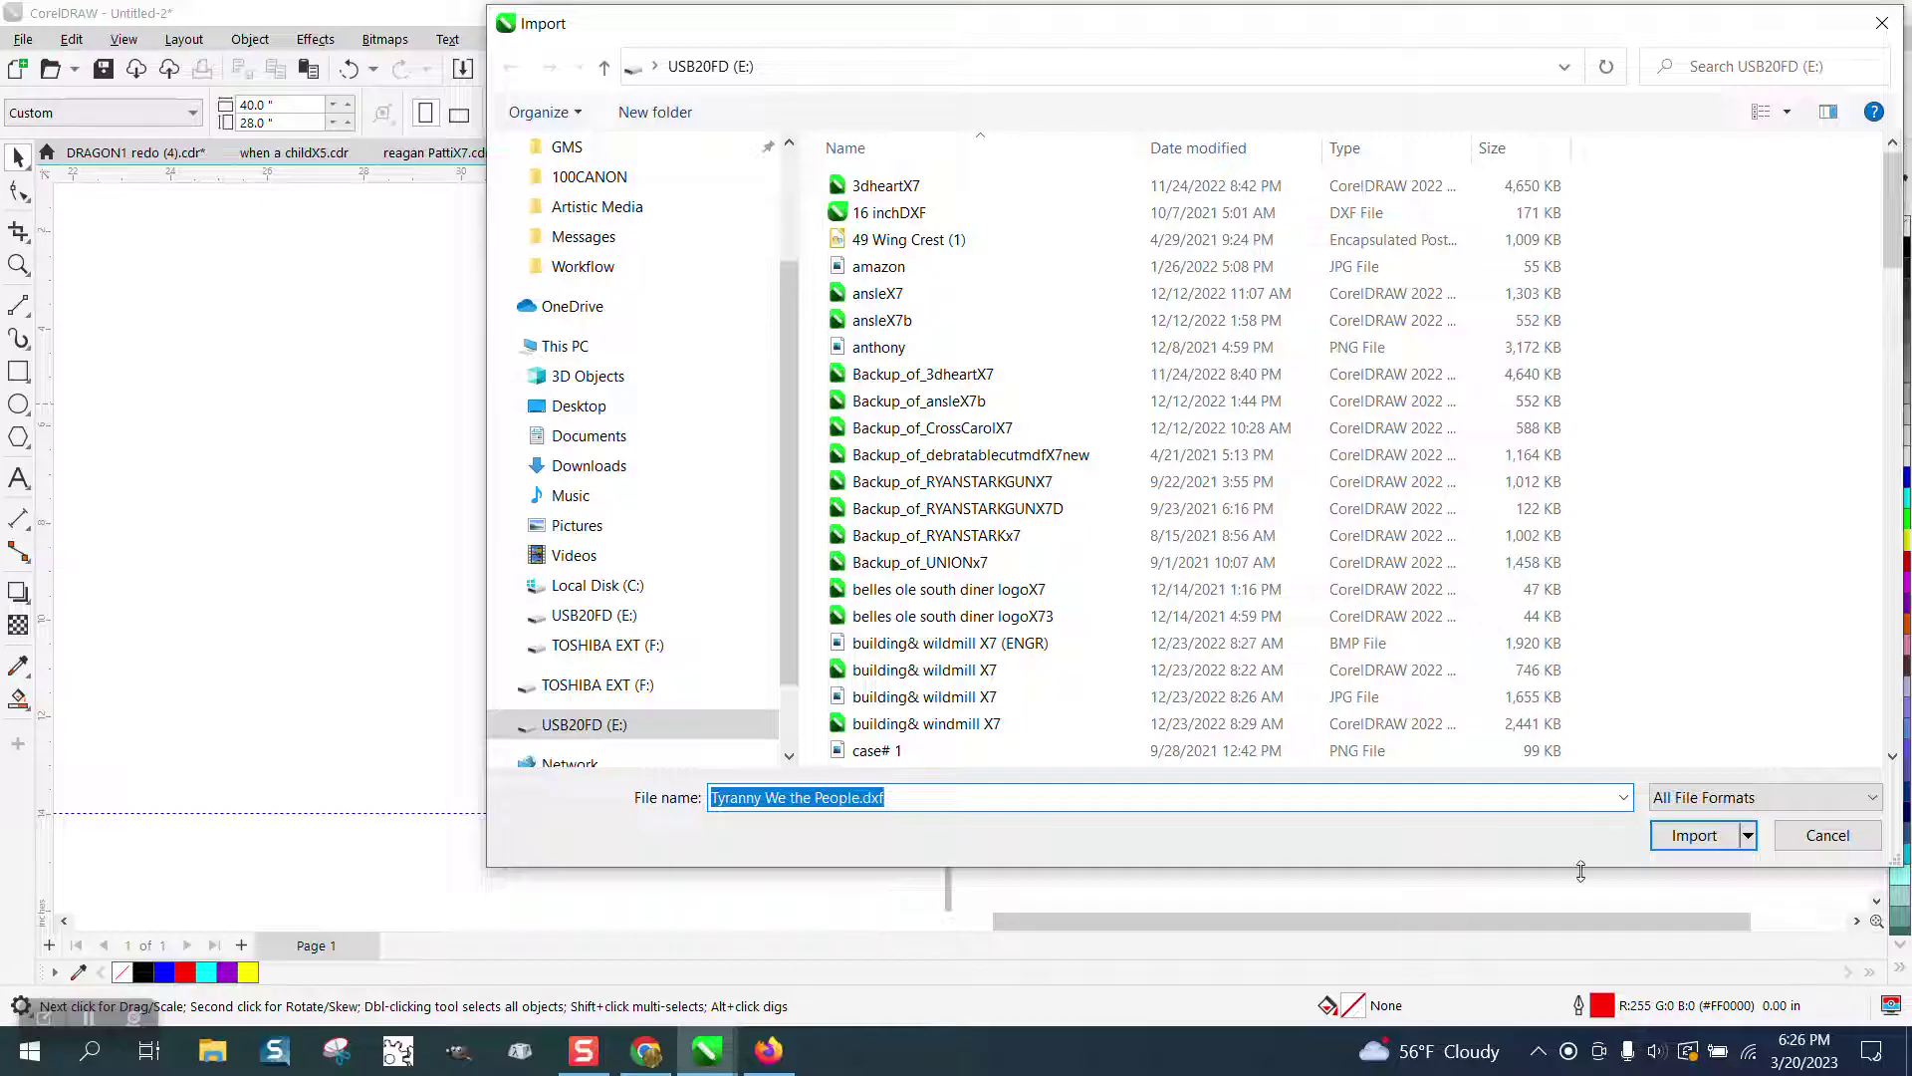
click(1695, 836)
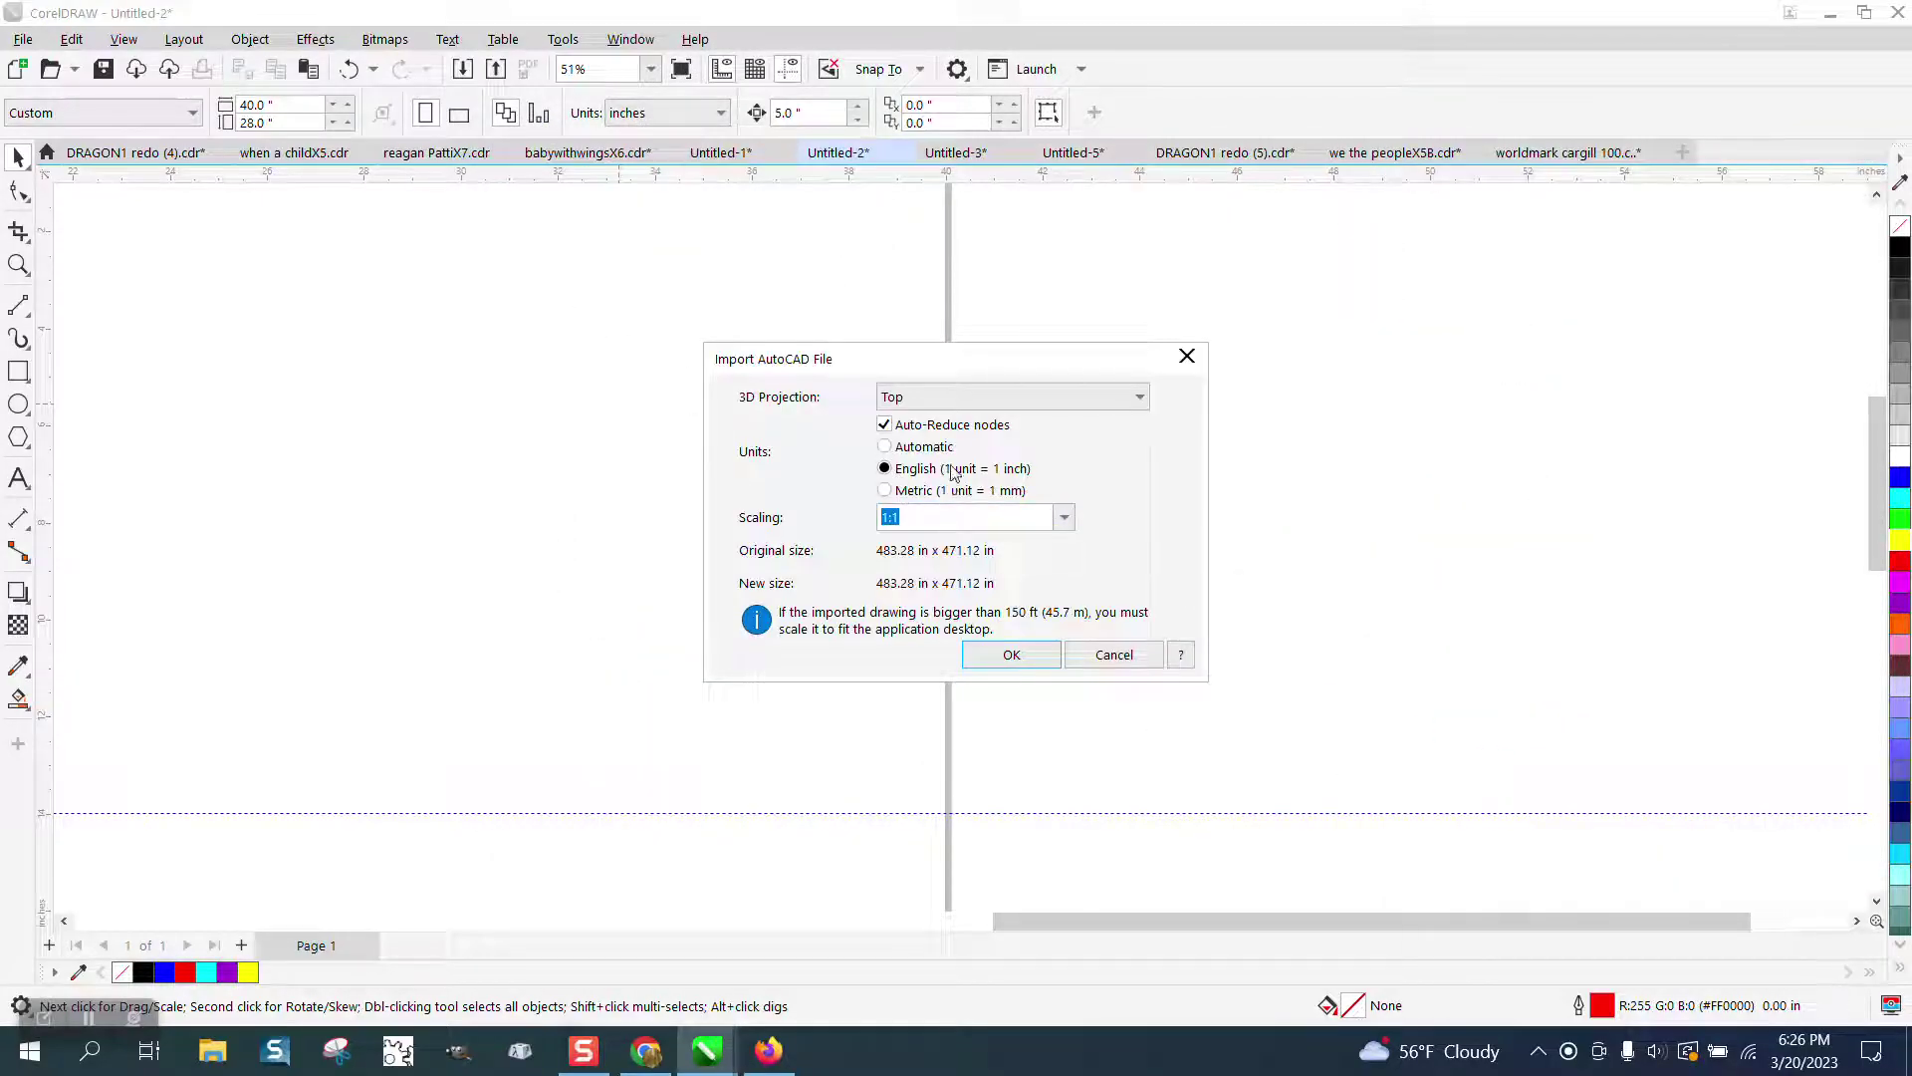
click(1011, 654)
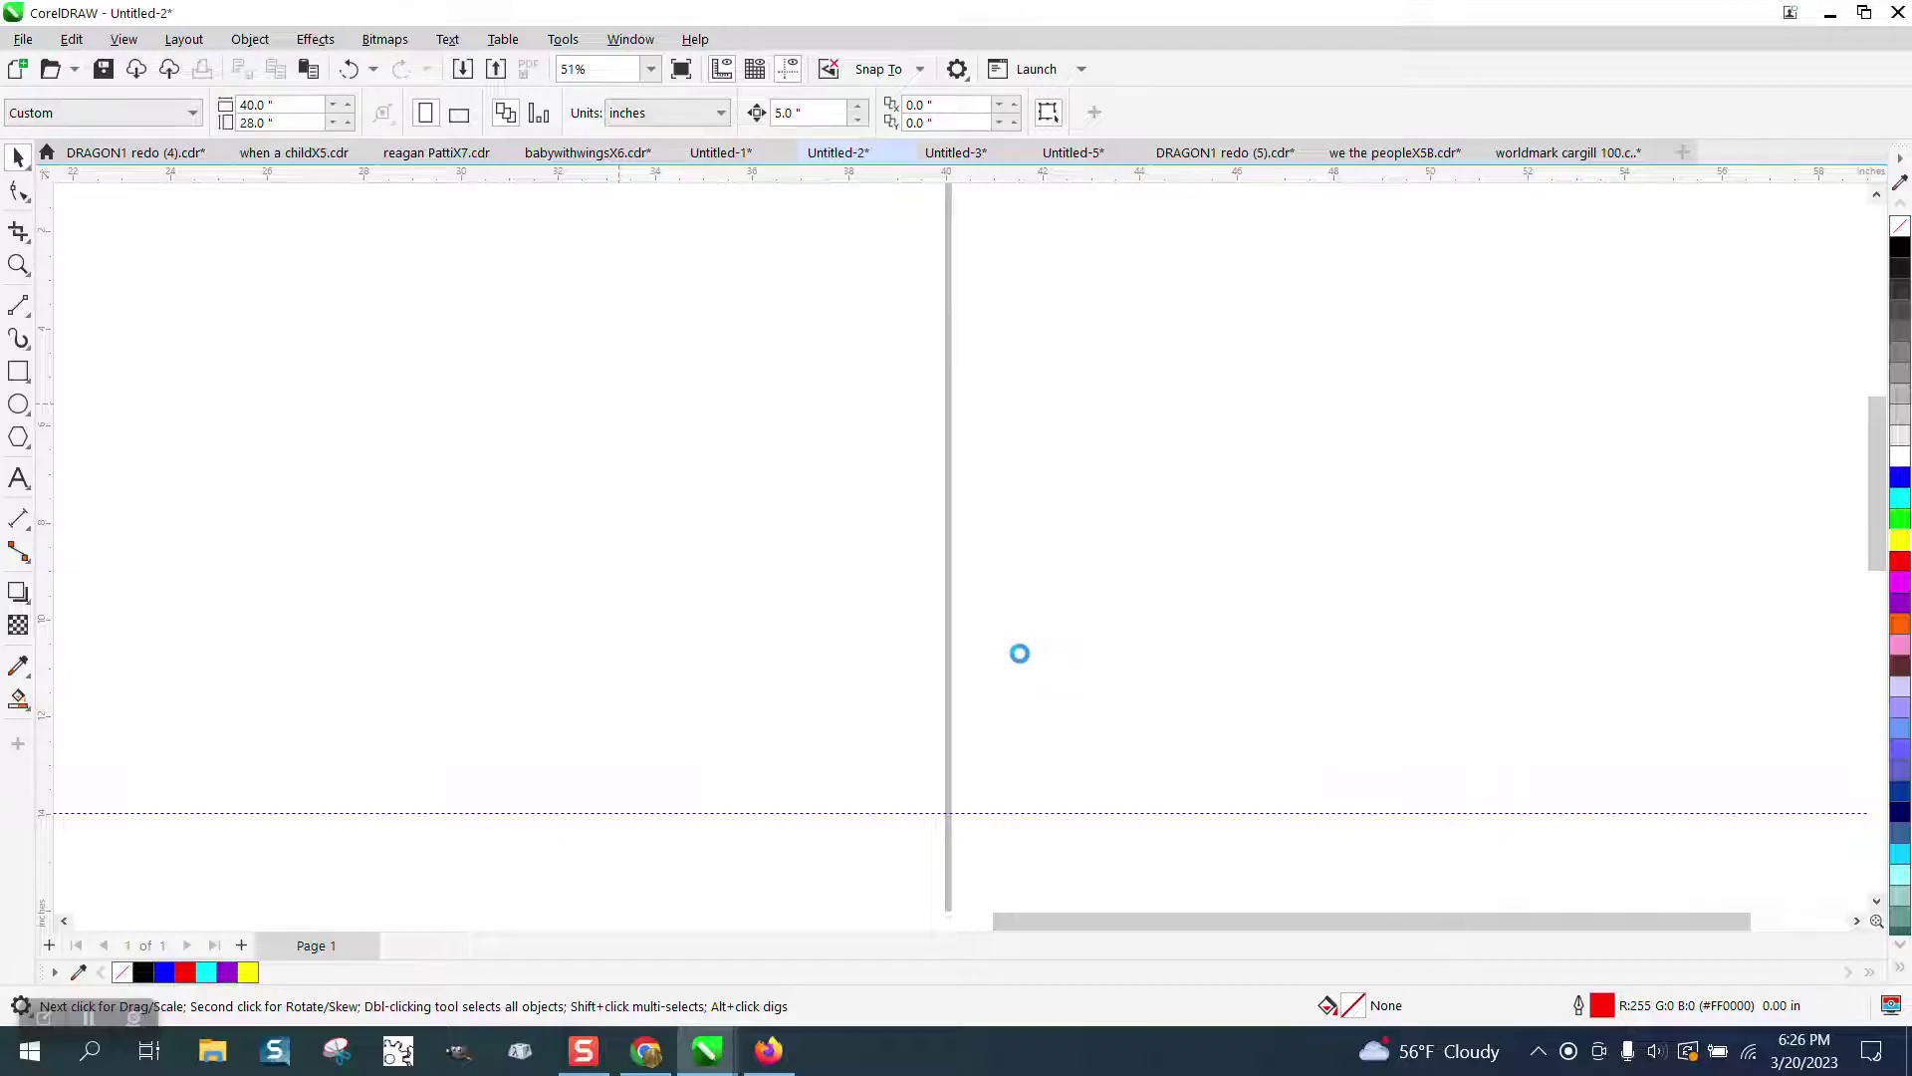
click(529, 305)
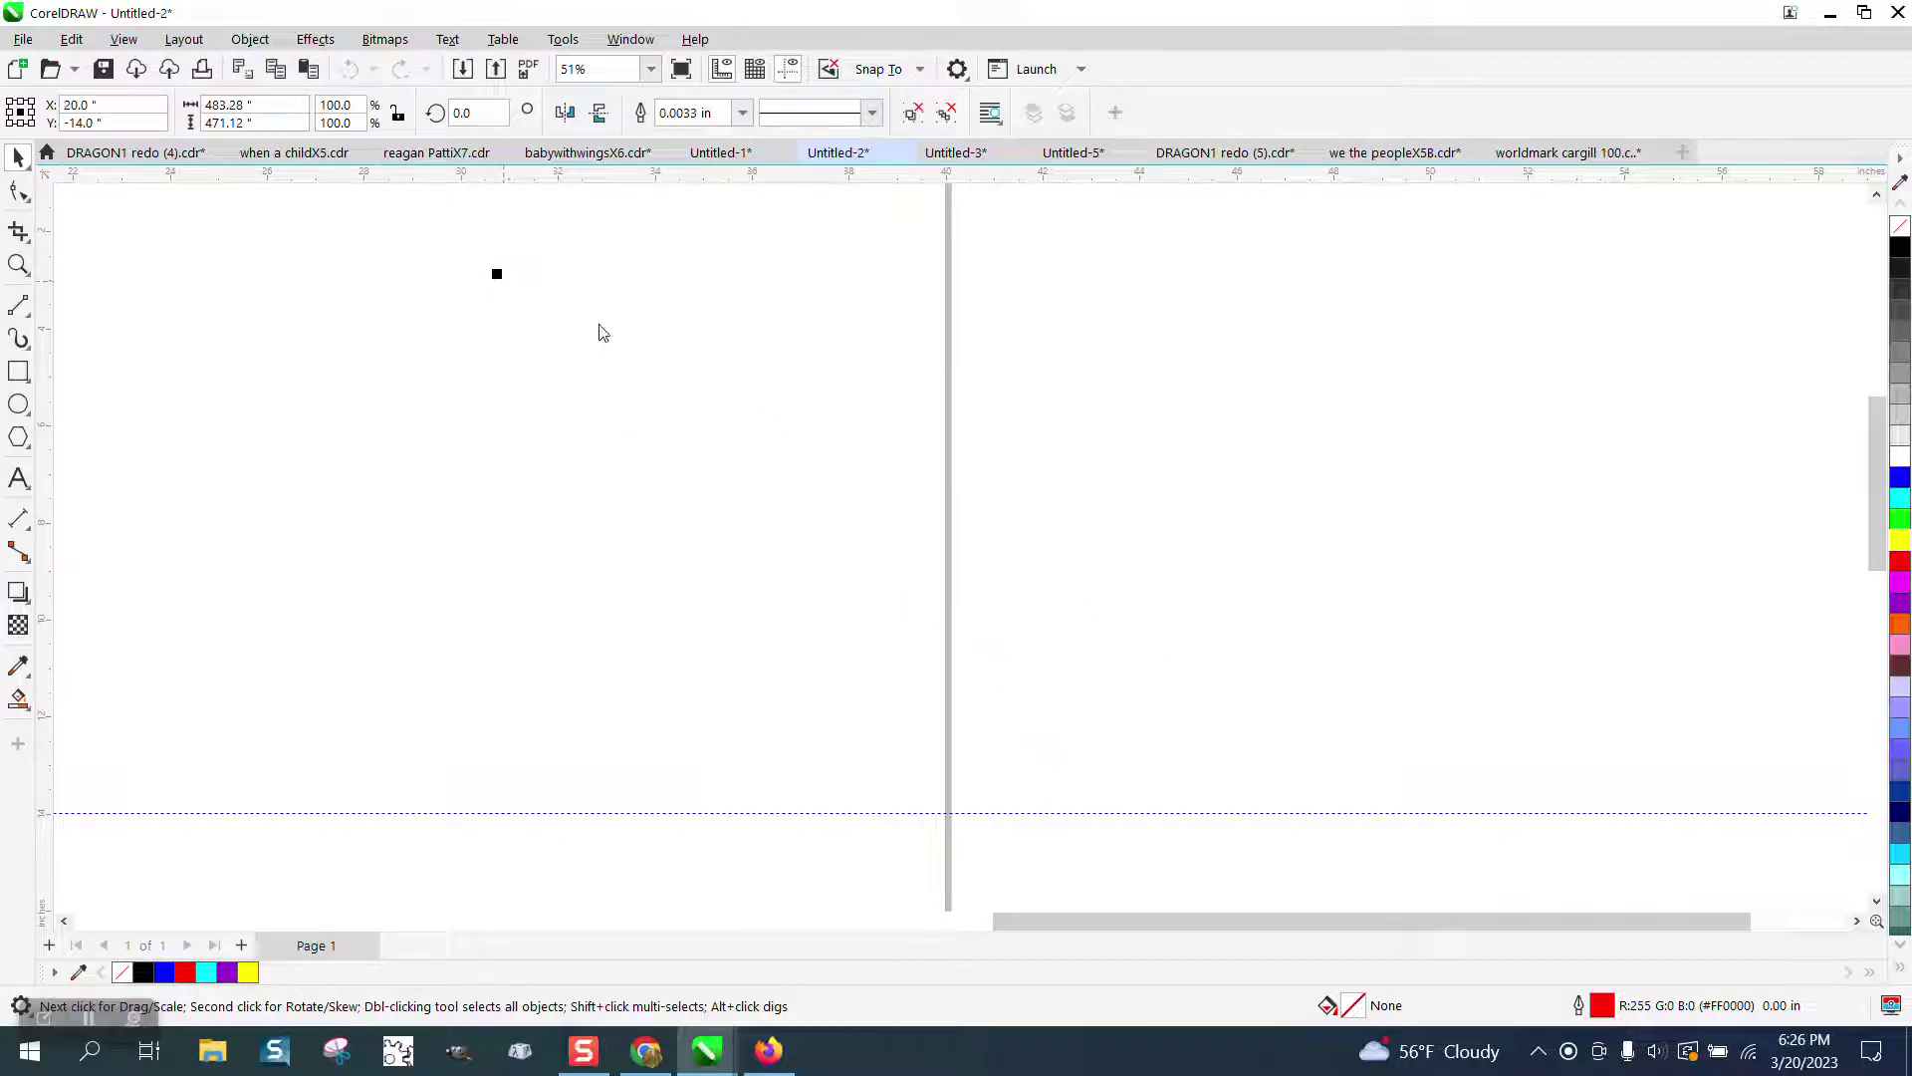
- Scale the entire imported outline emblem down to about 35.6 by 34.7 inches and move it onto the page
click(1060, 422)
scroll(821, 404, down, 8)
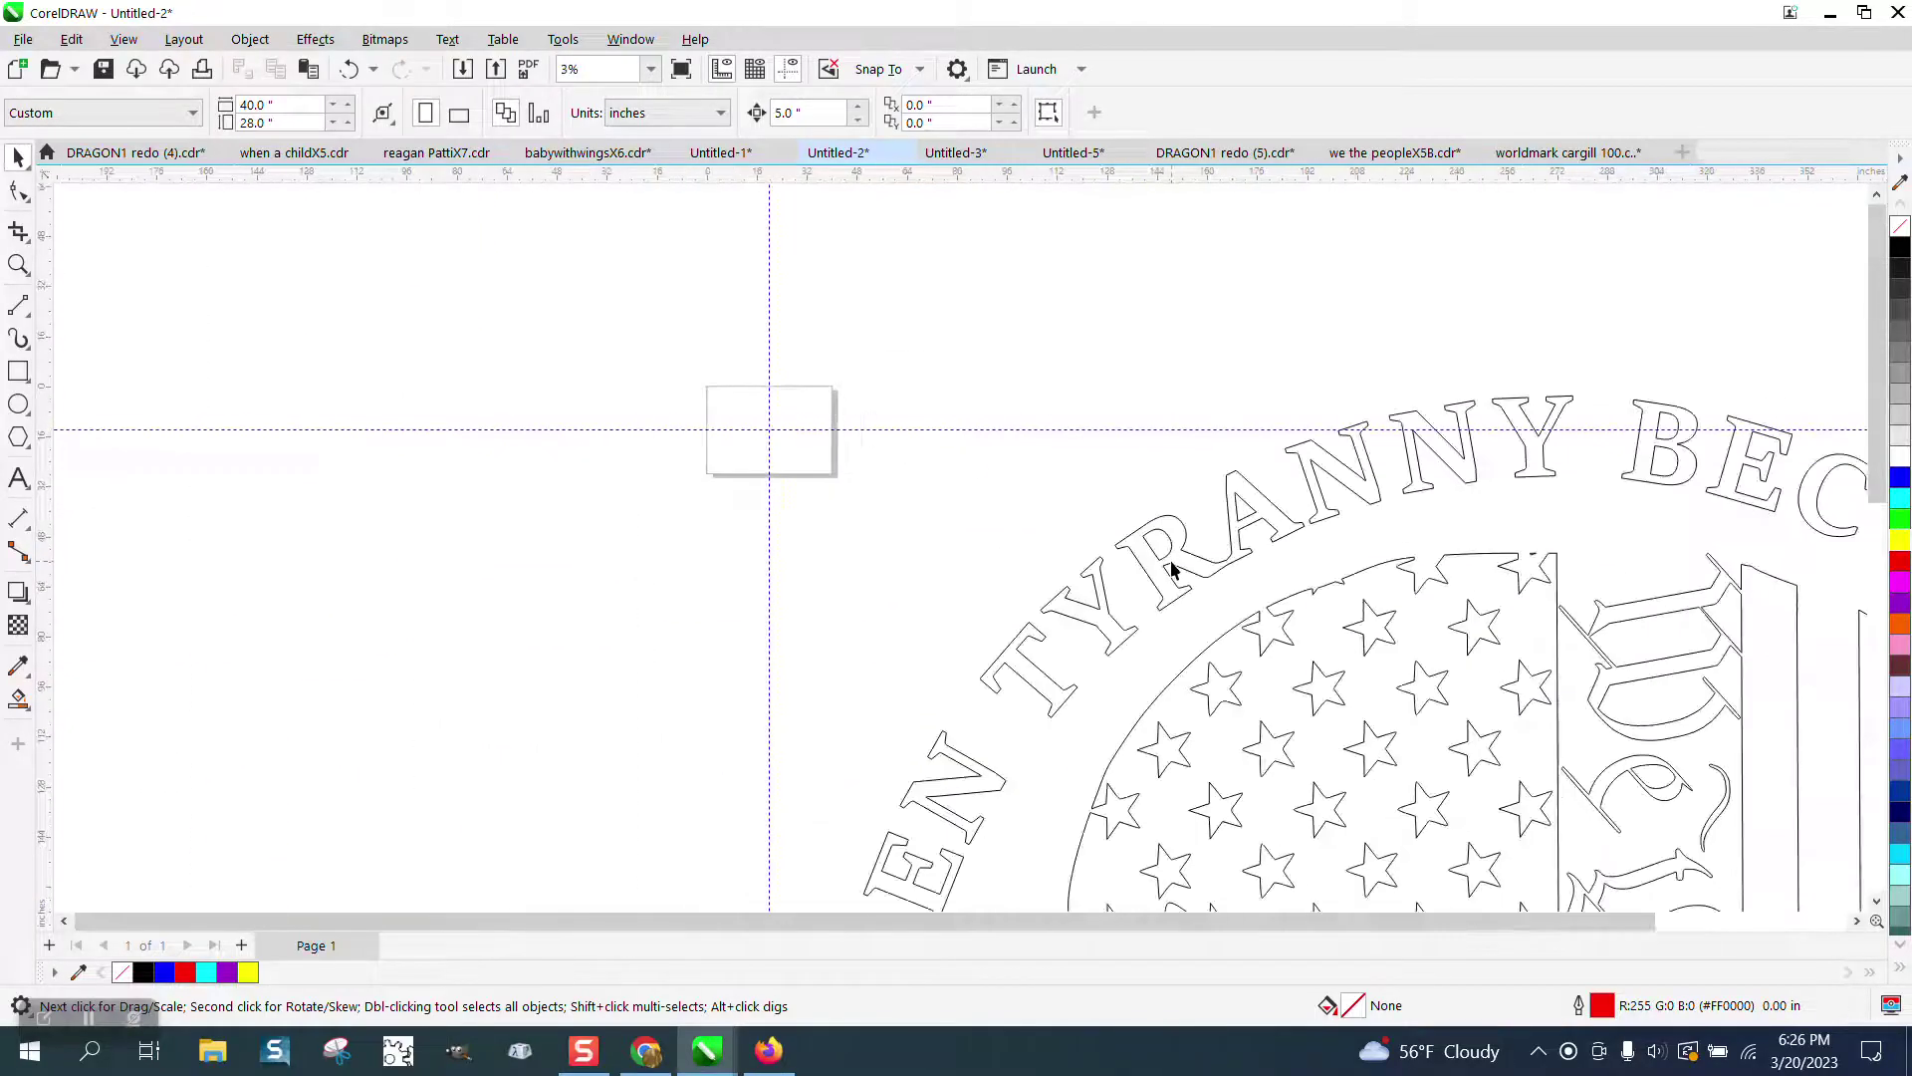
click(1190, 575)
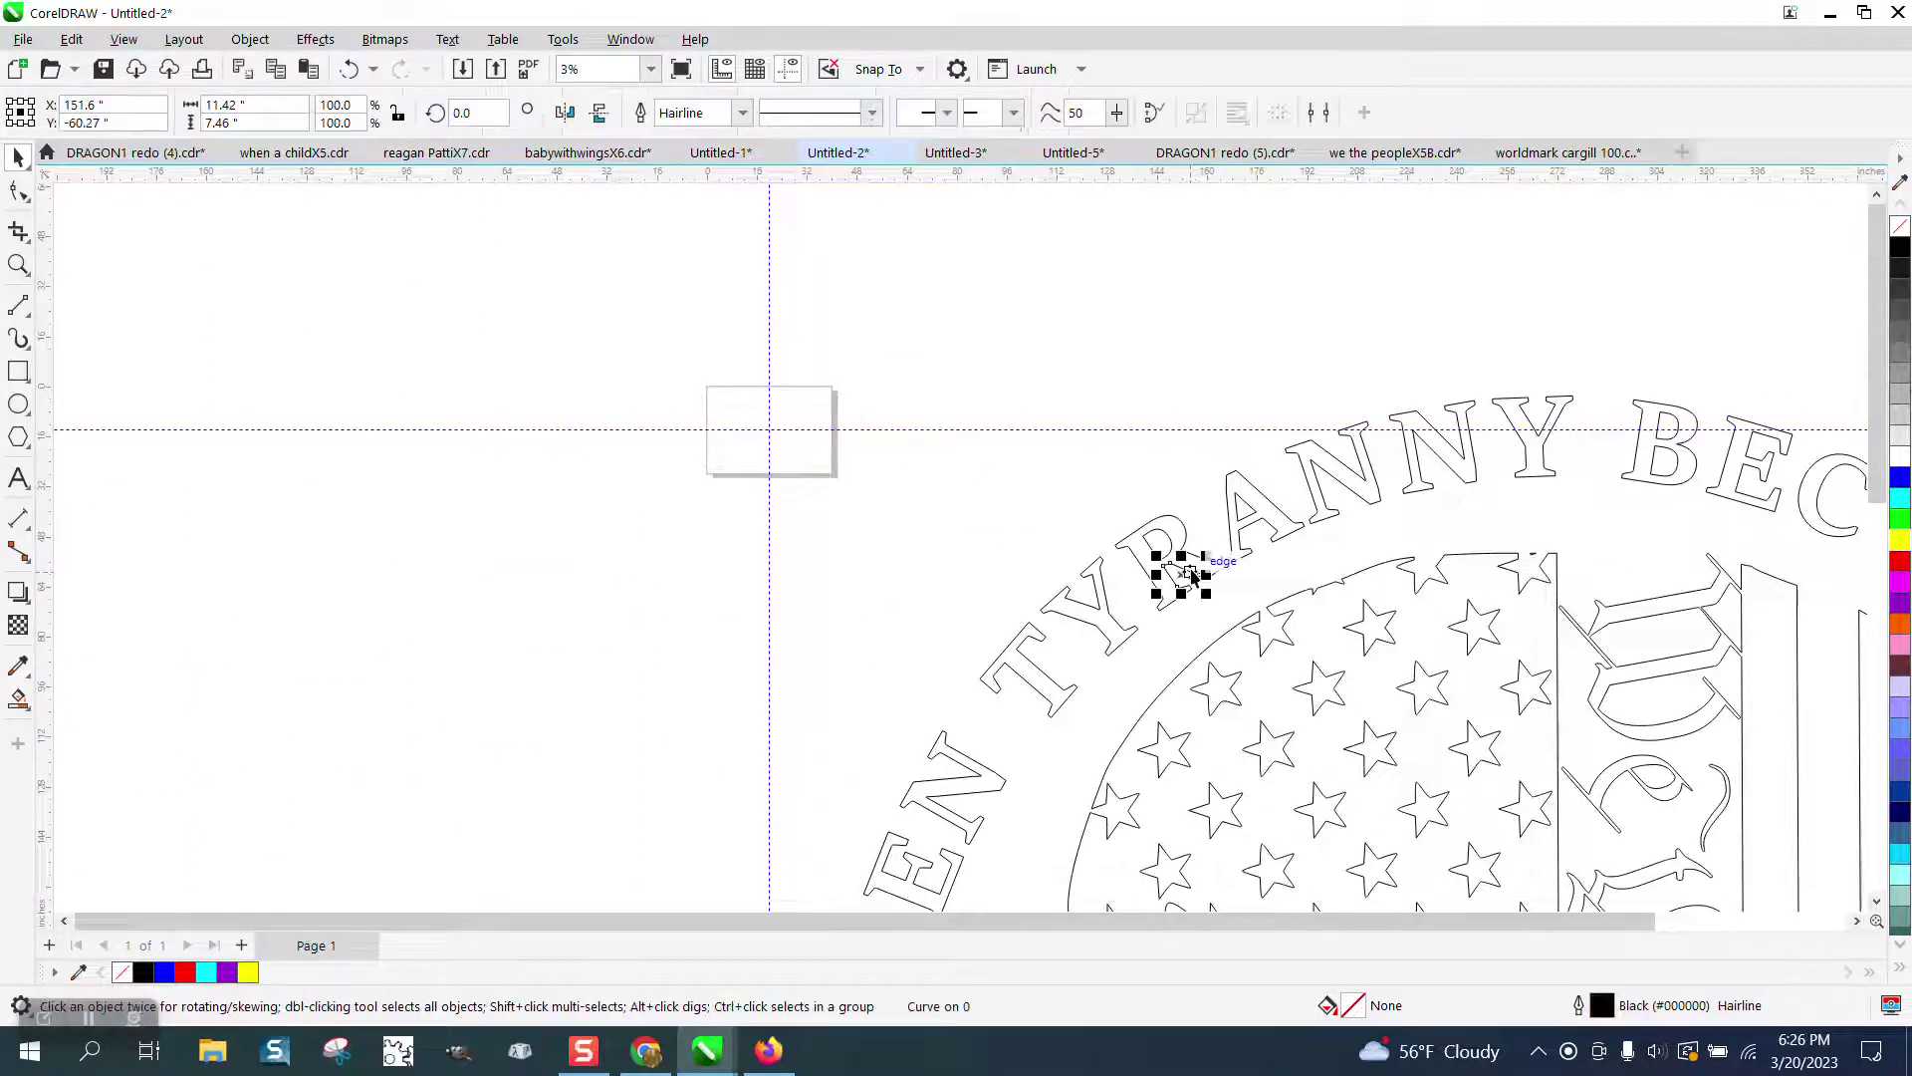
scroll(1044, 416, down, 3)
scroll(962, 398, down, 1)
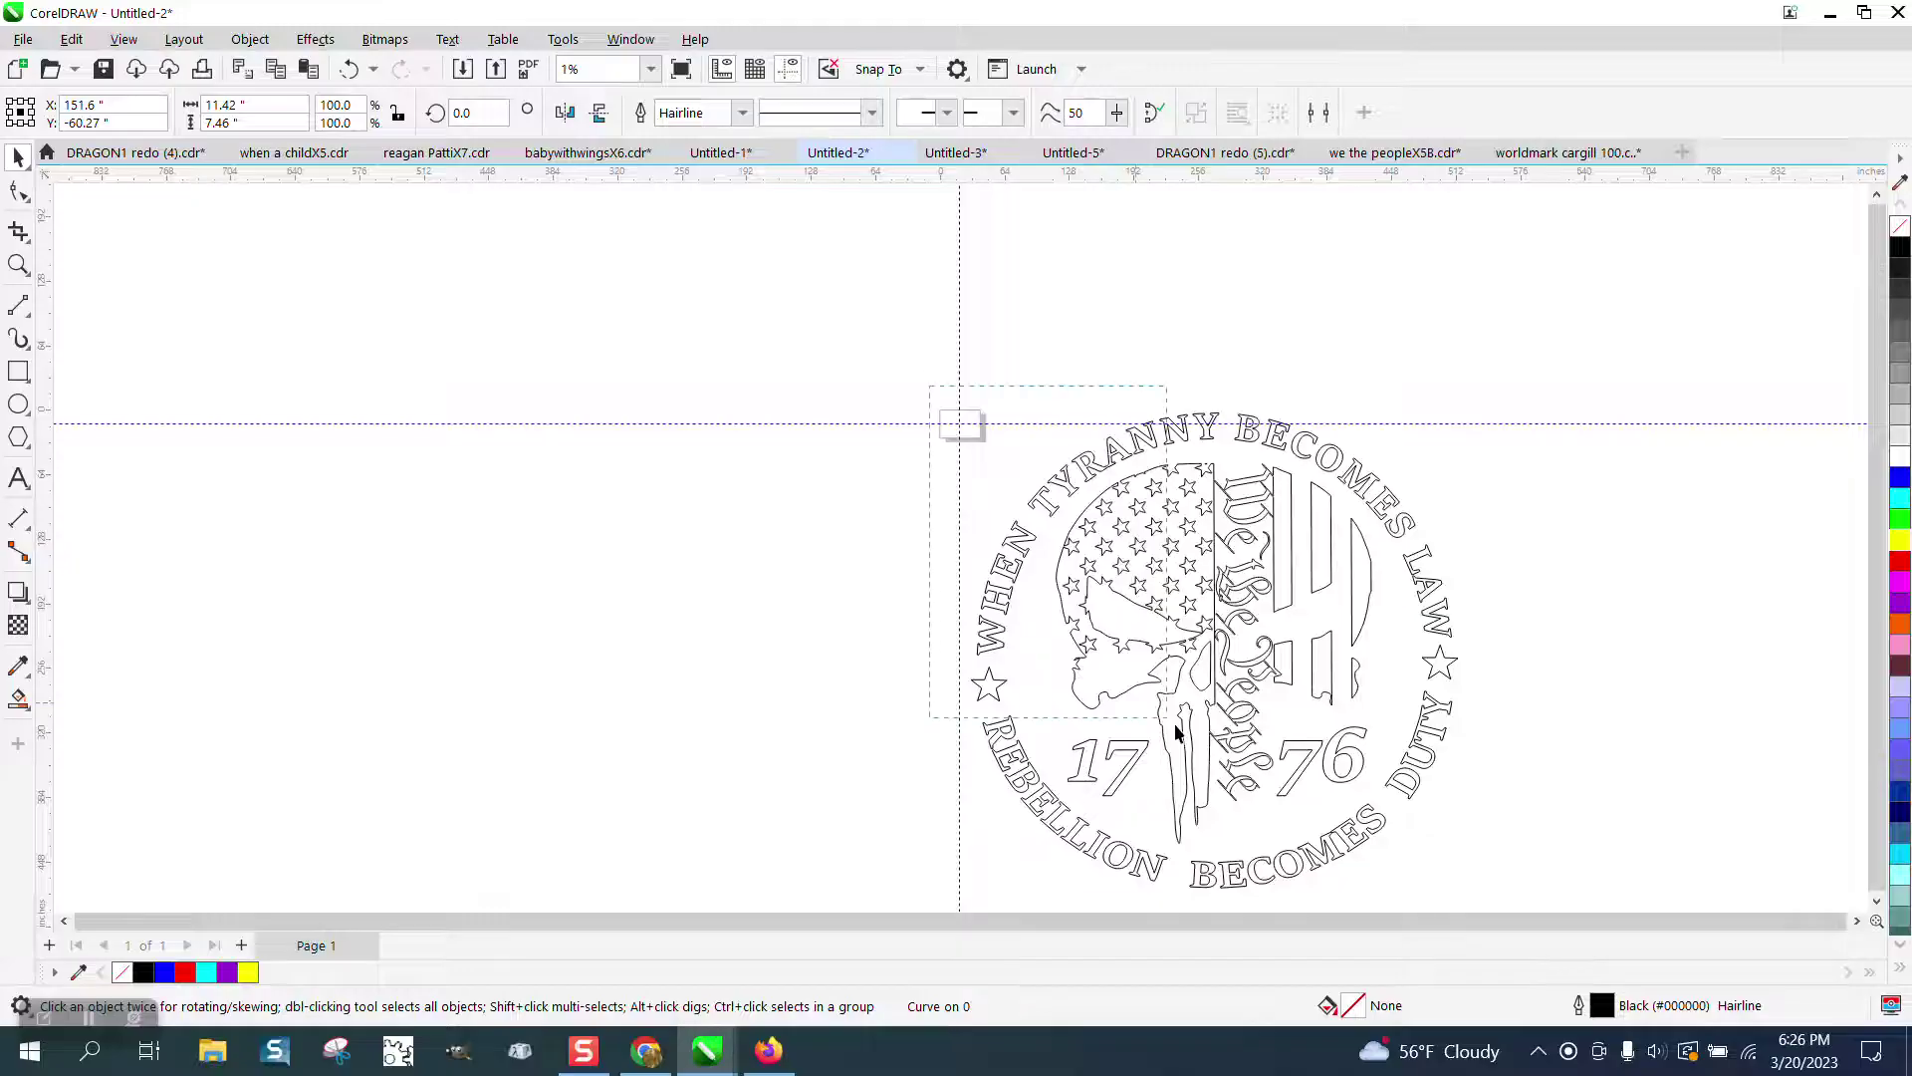
drag(1530, 867, 1580, 921)
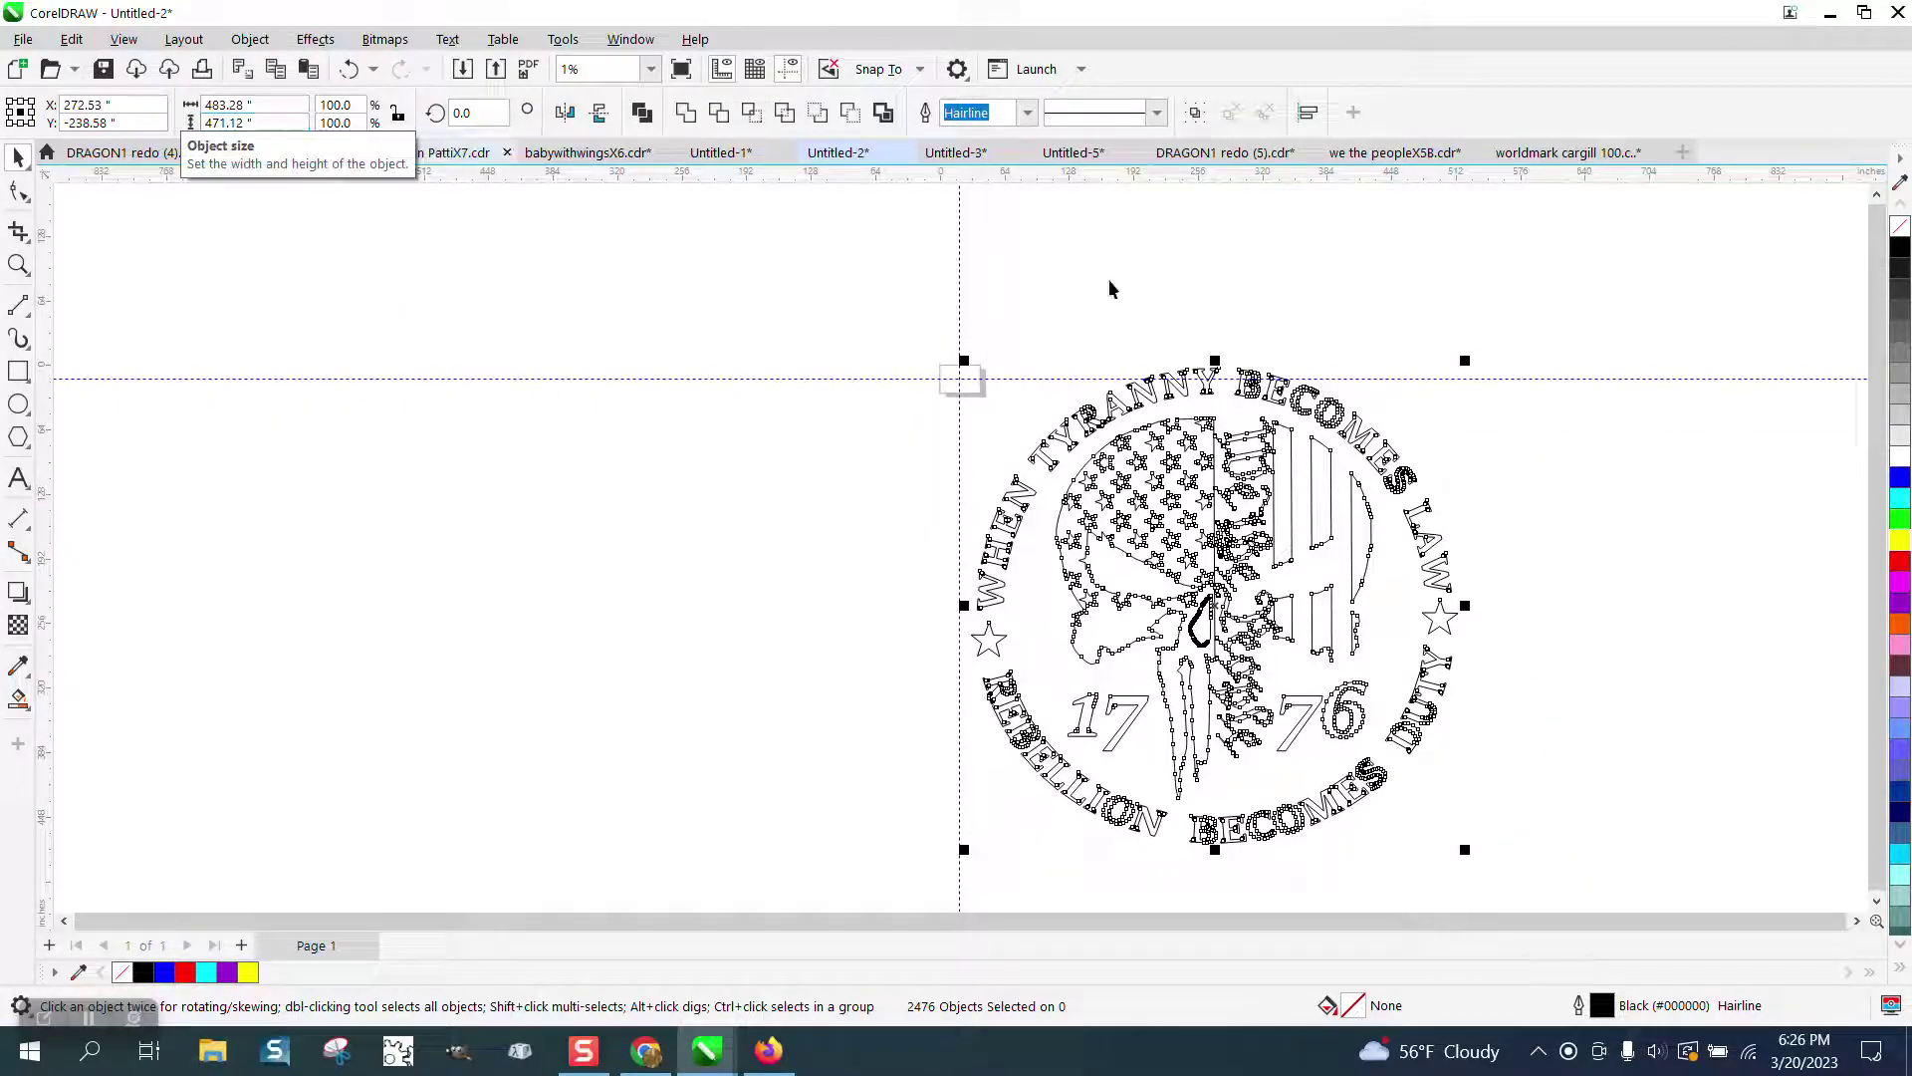
drag(1471, 358, 1023, 762)
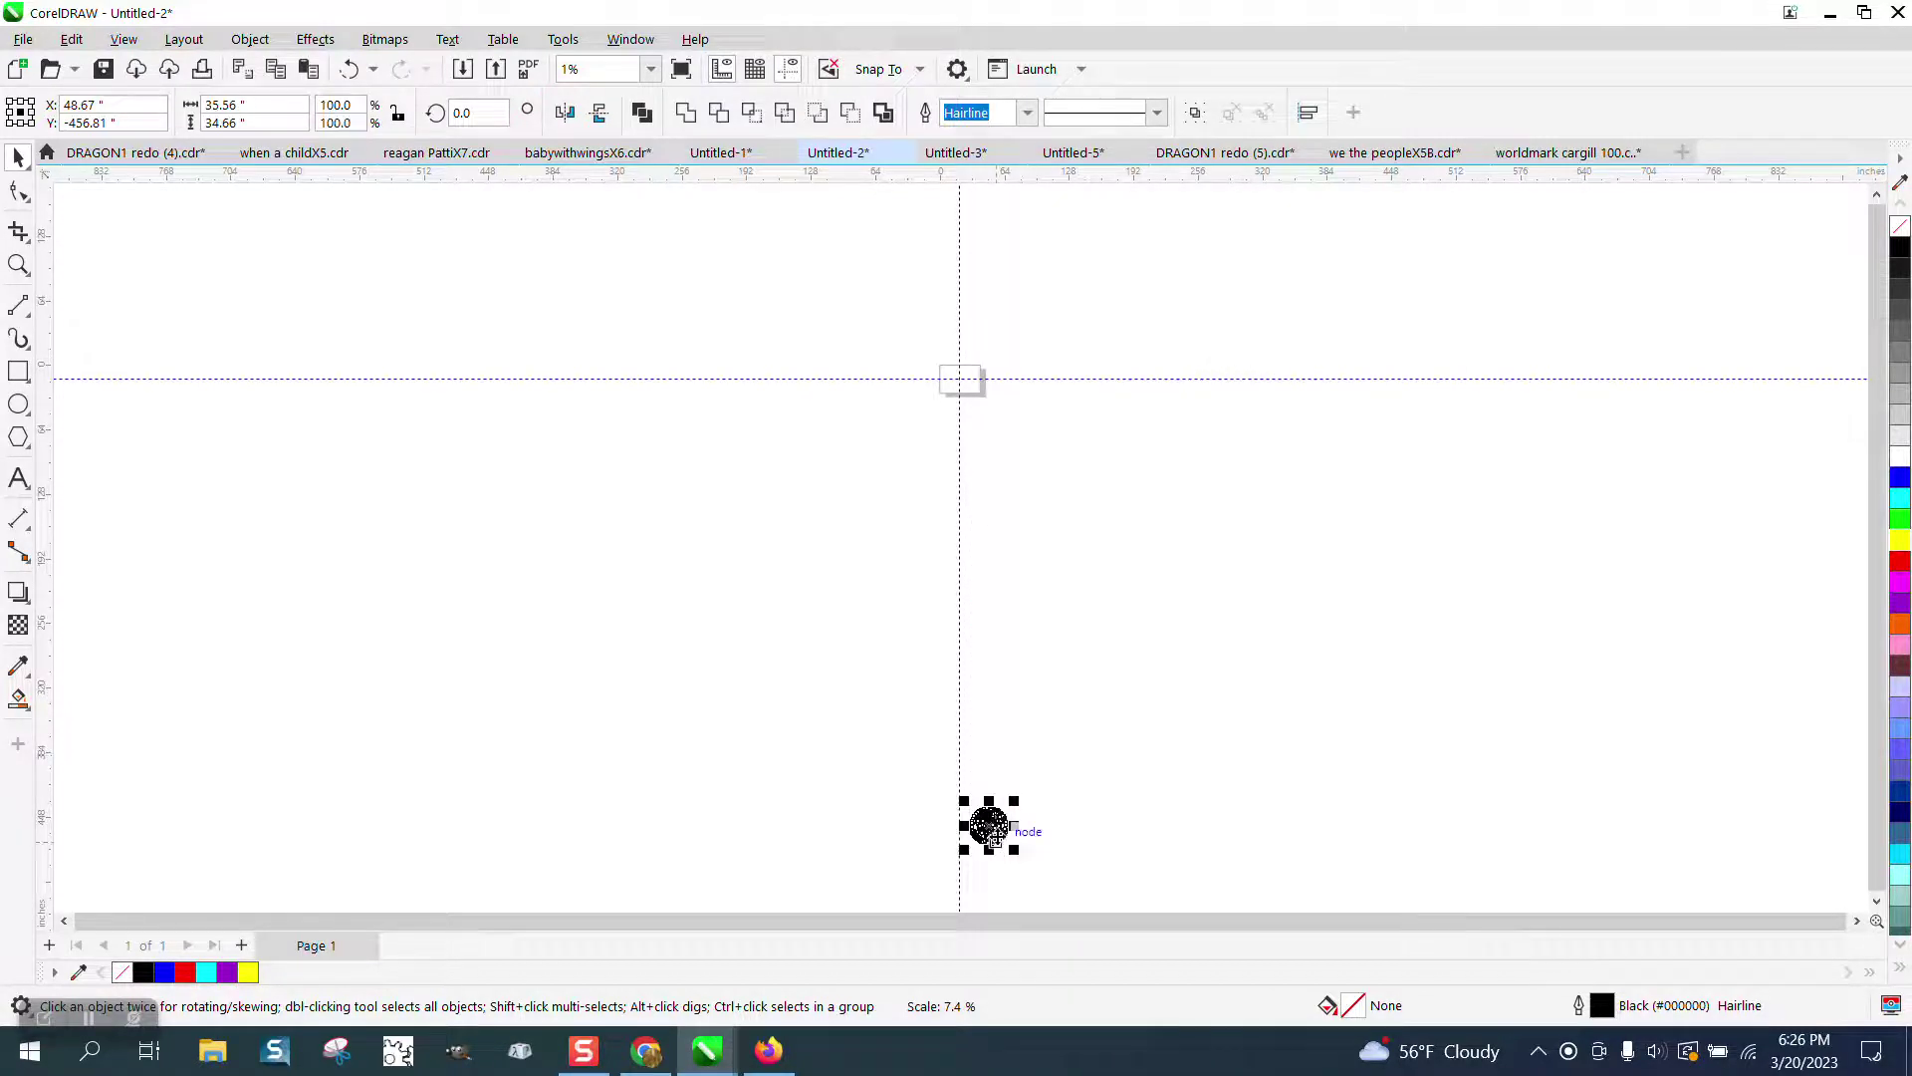
drag(989, 825, 1087, 424)
- Lock the emblem's proportions and set its width to 7 inches
click(18, 264)
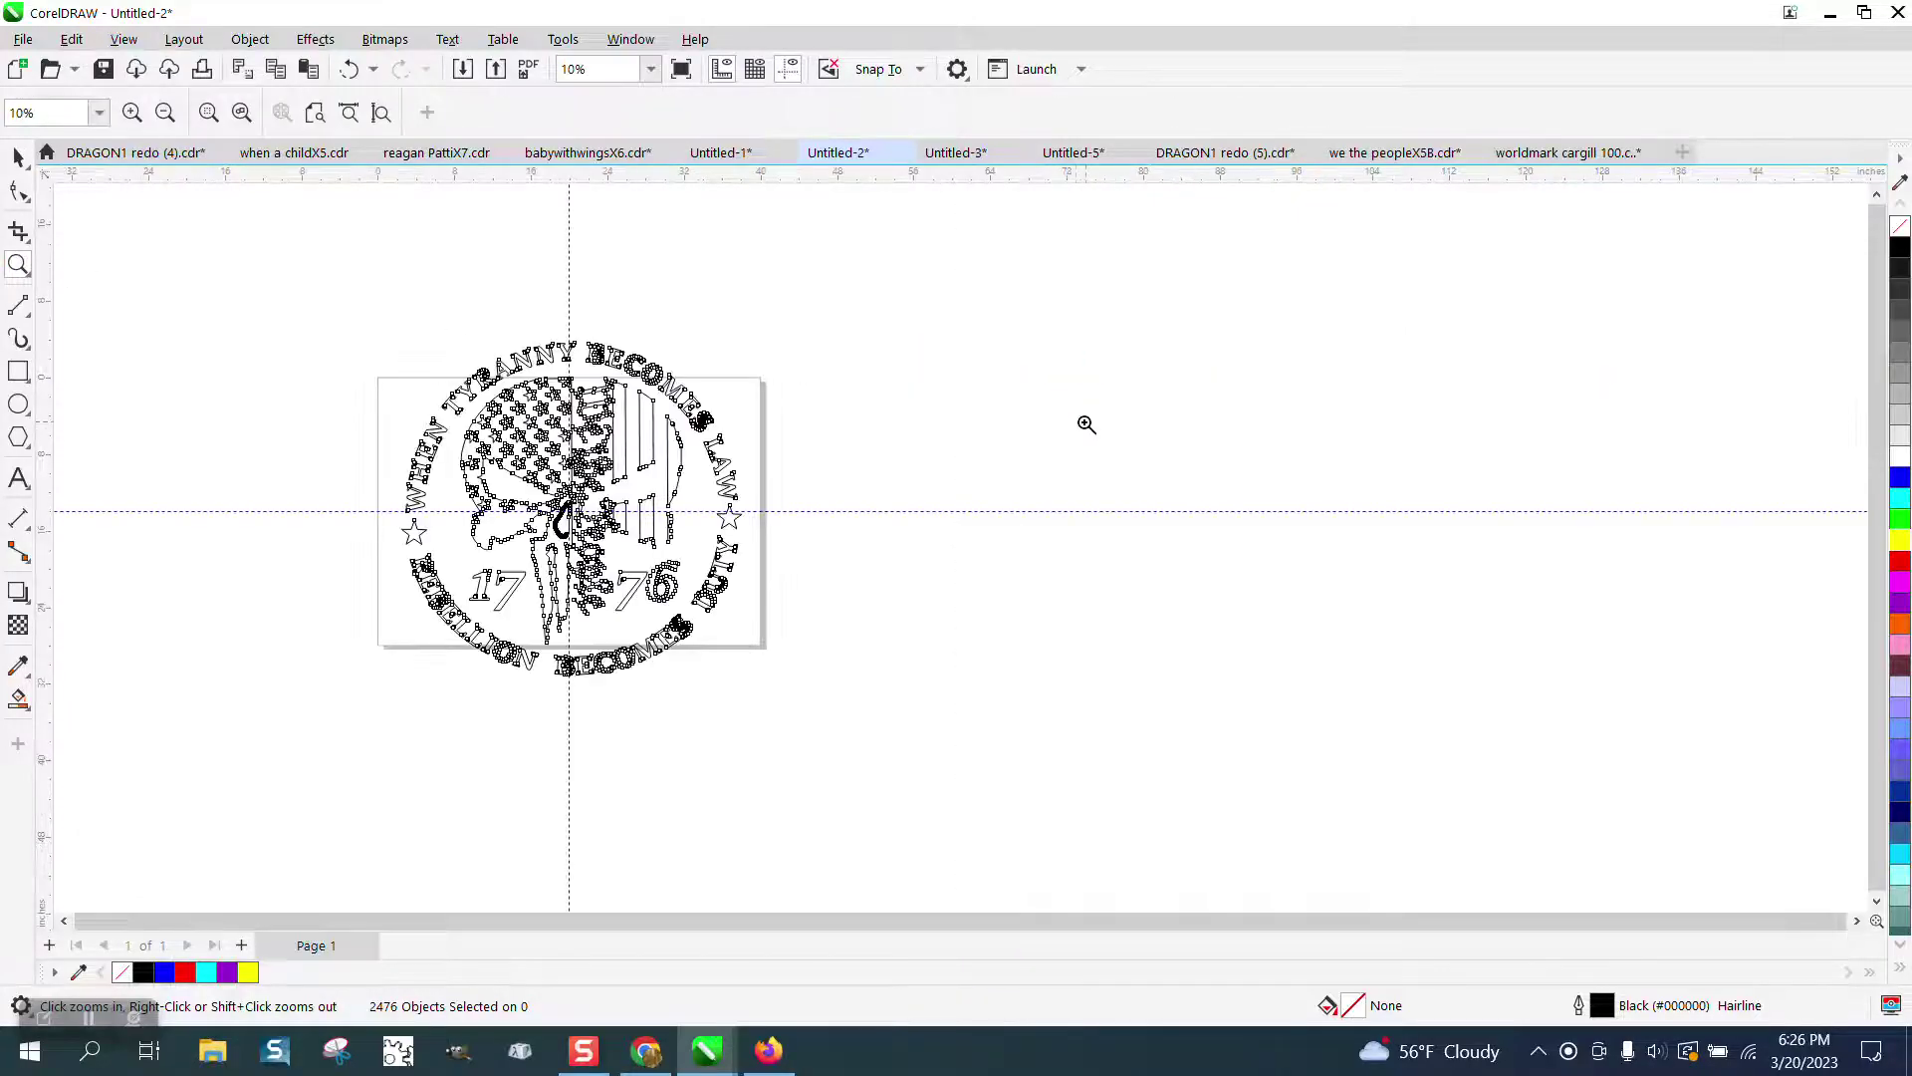
click(777, 398)
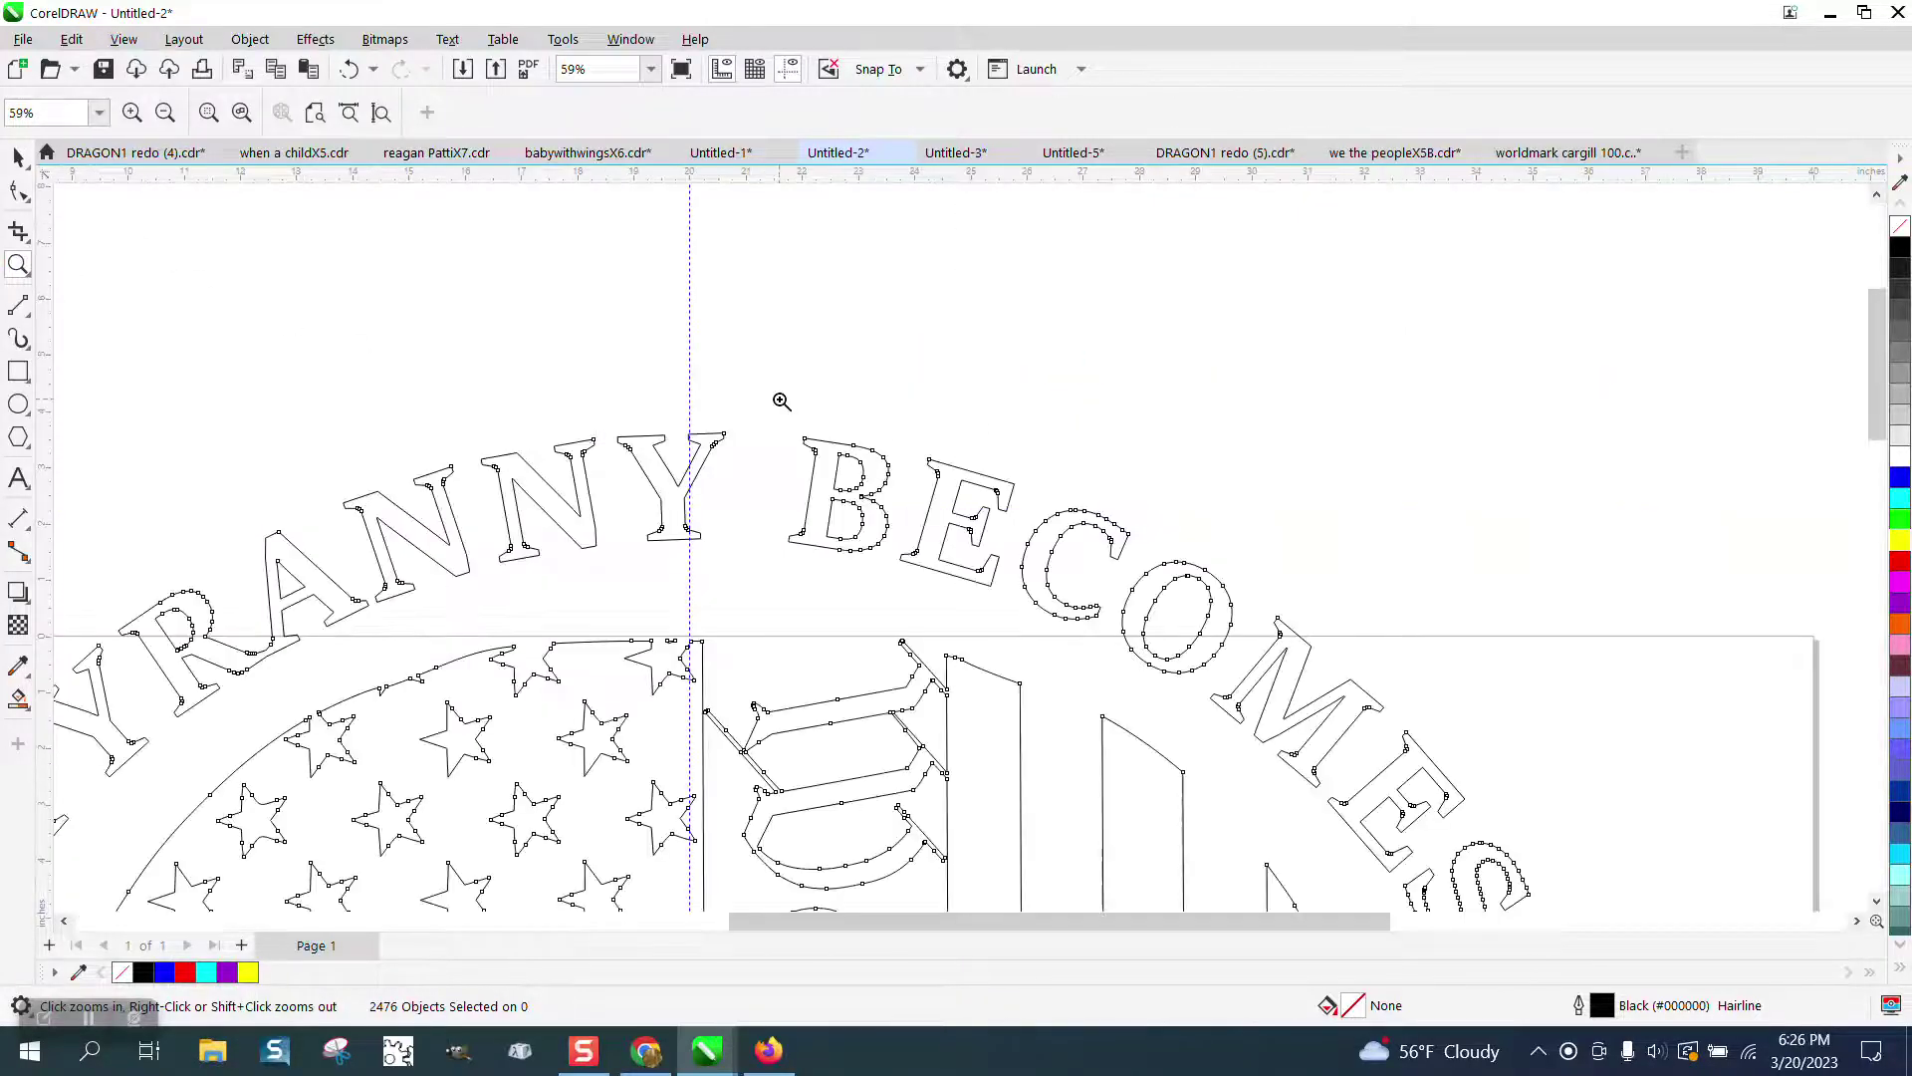
right_click(917, 402)
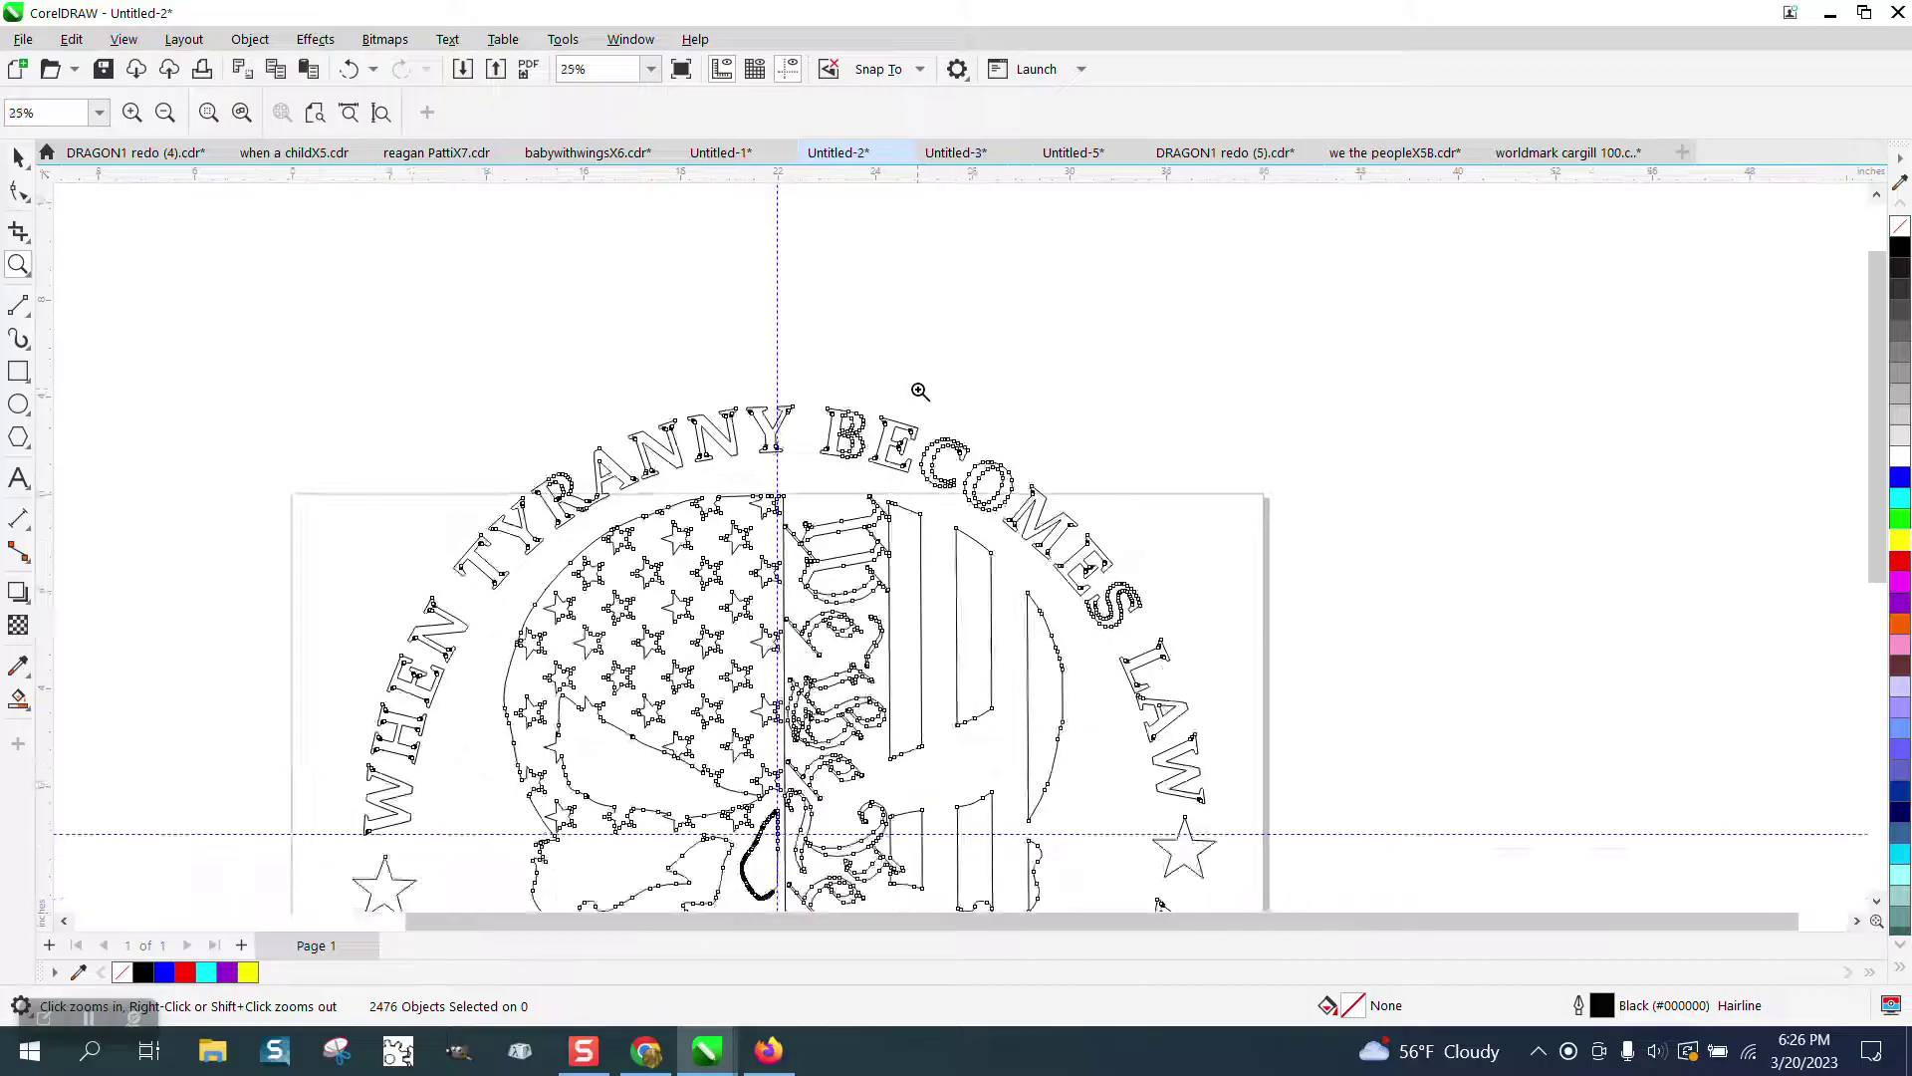
right_click(917, 402)
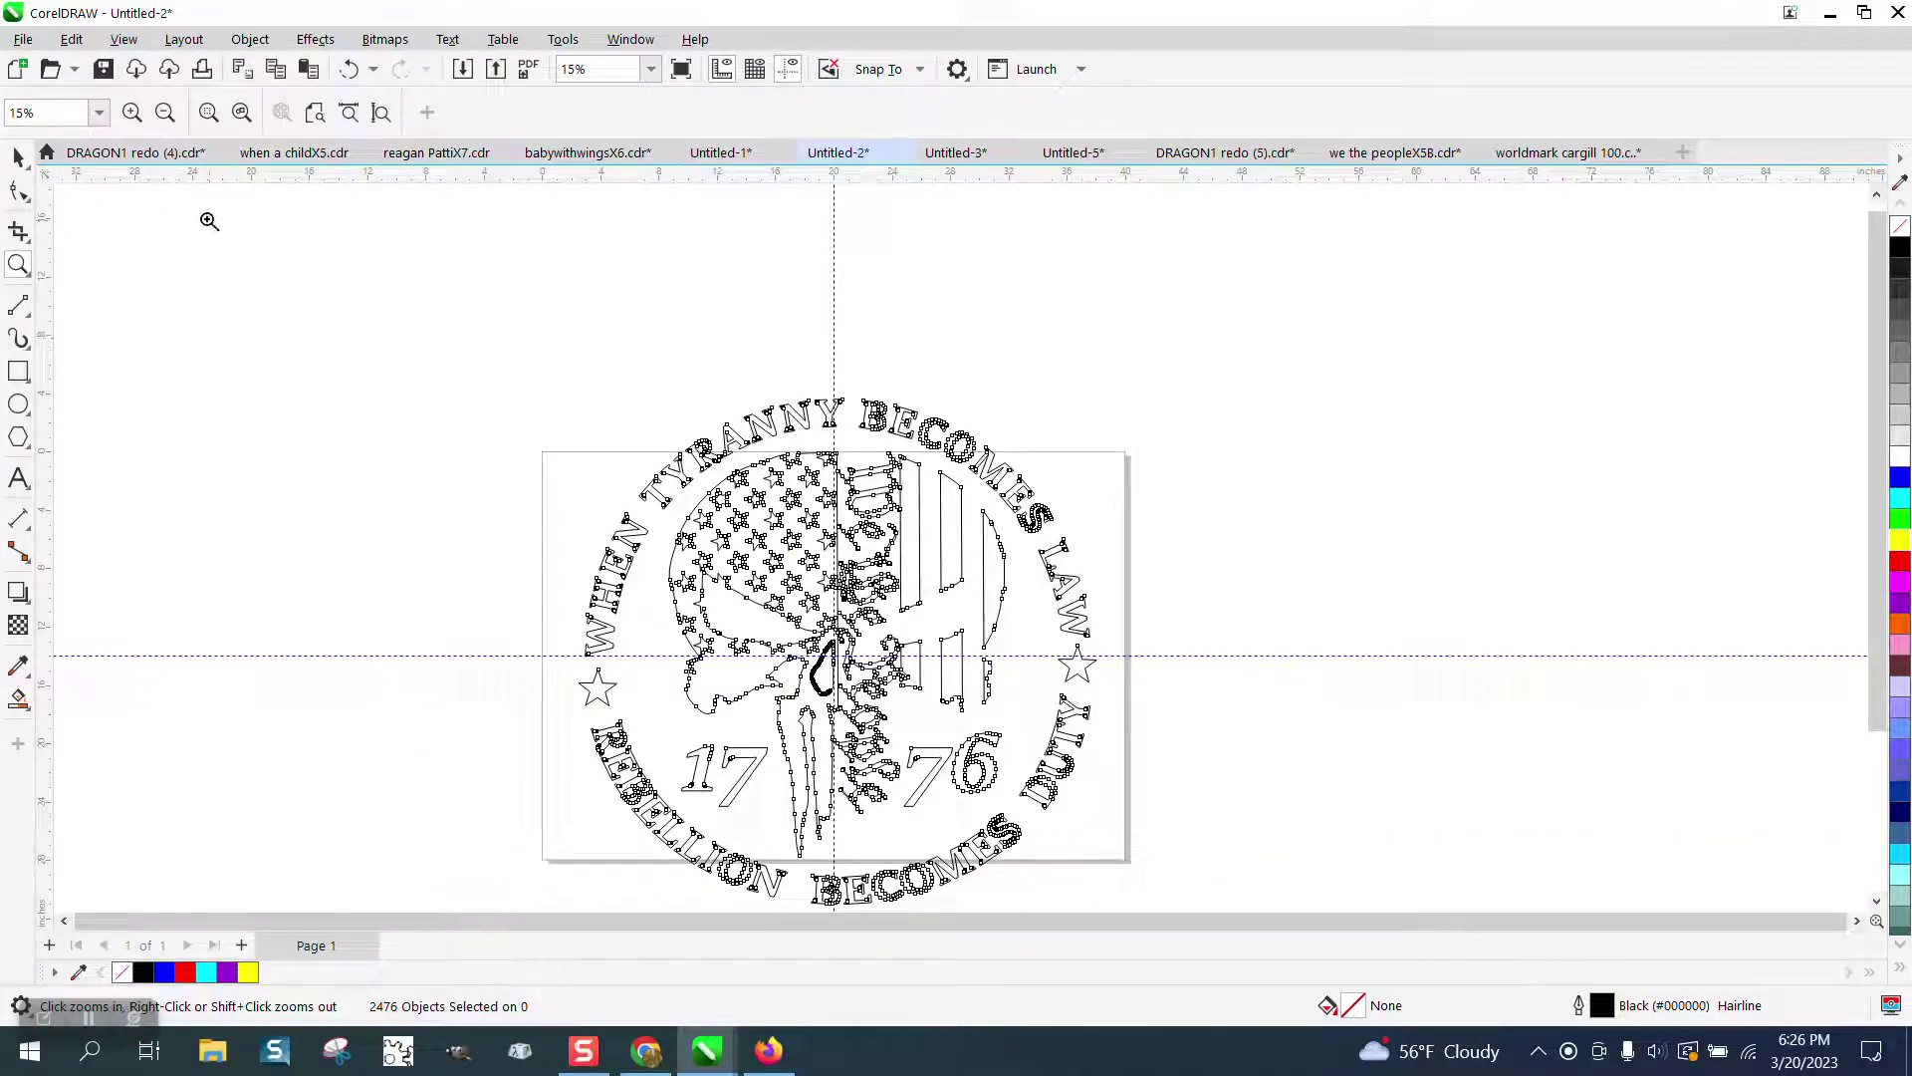
click(18, 157)
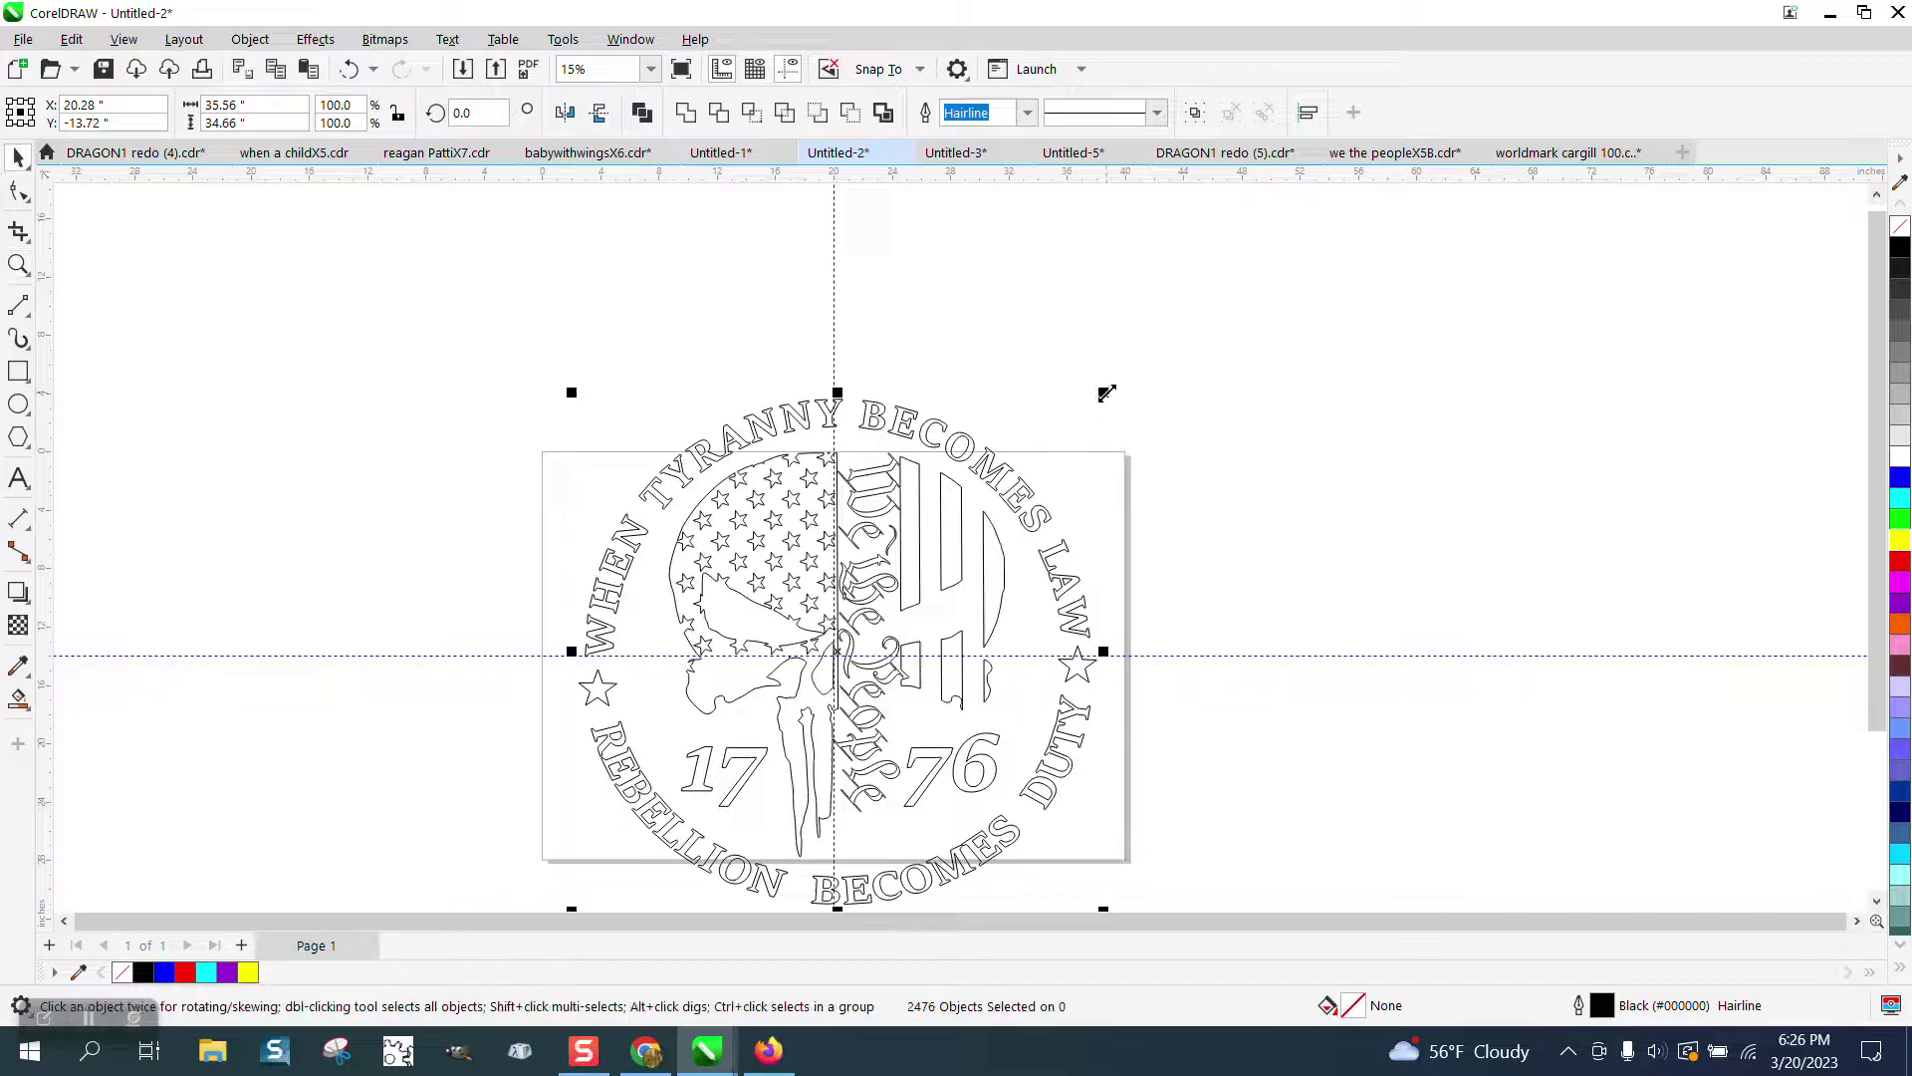
click(400, 111)
drag(264, 104, 228, 103)
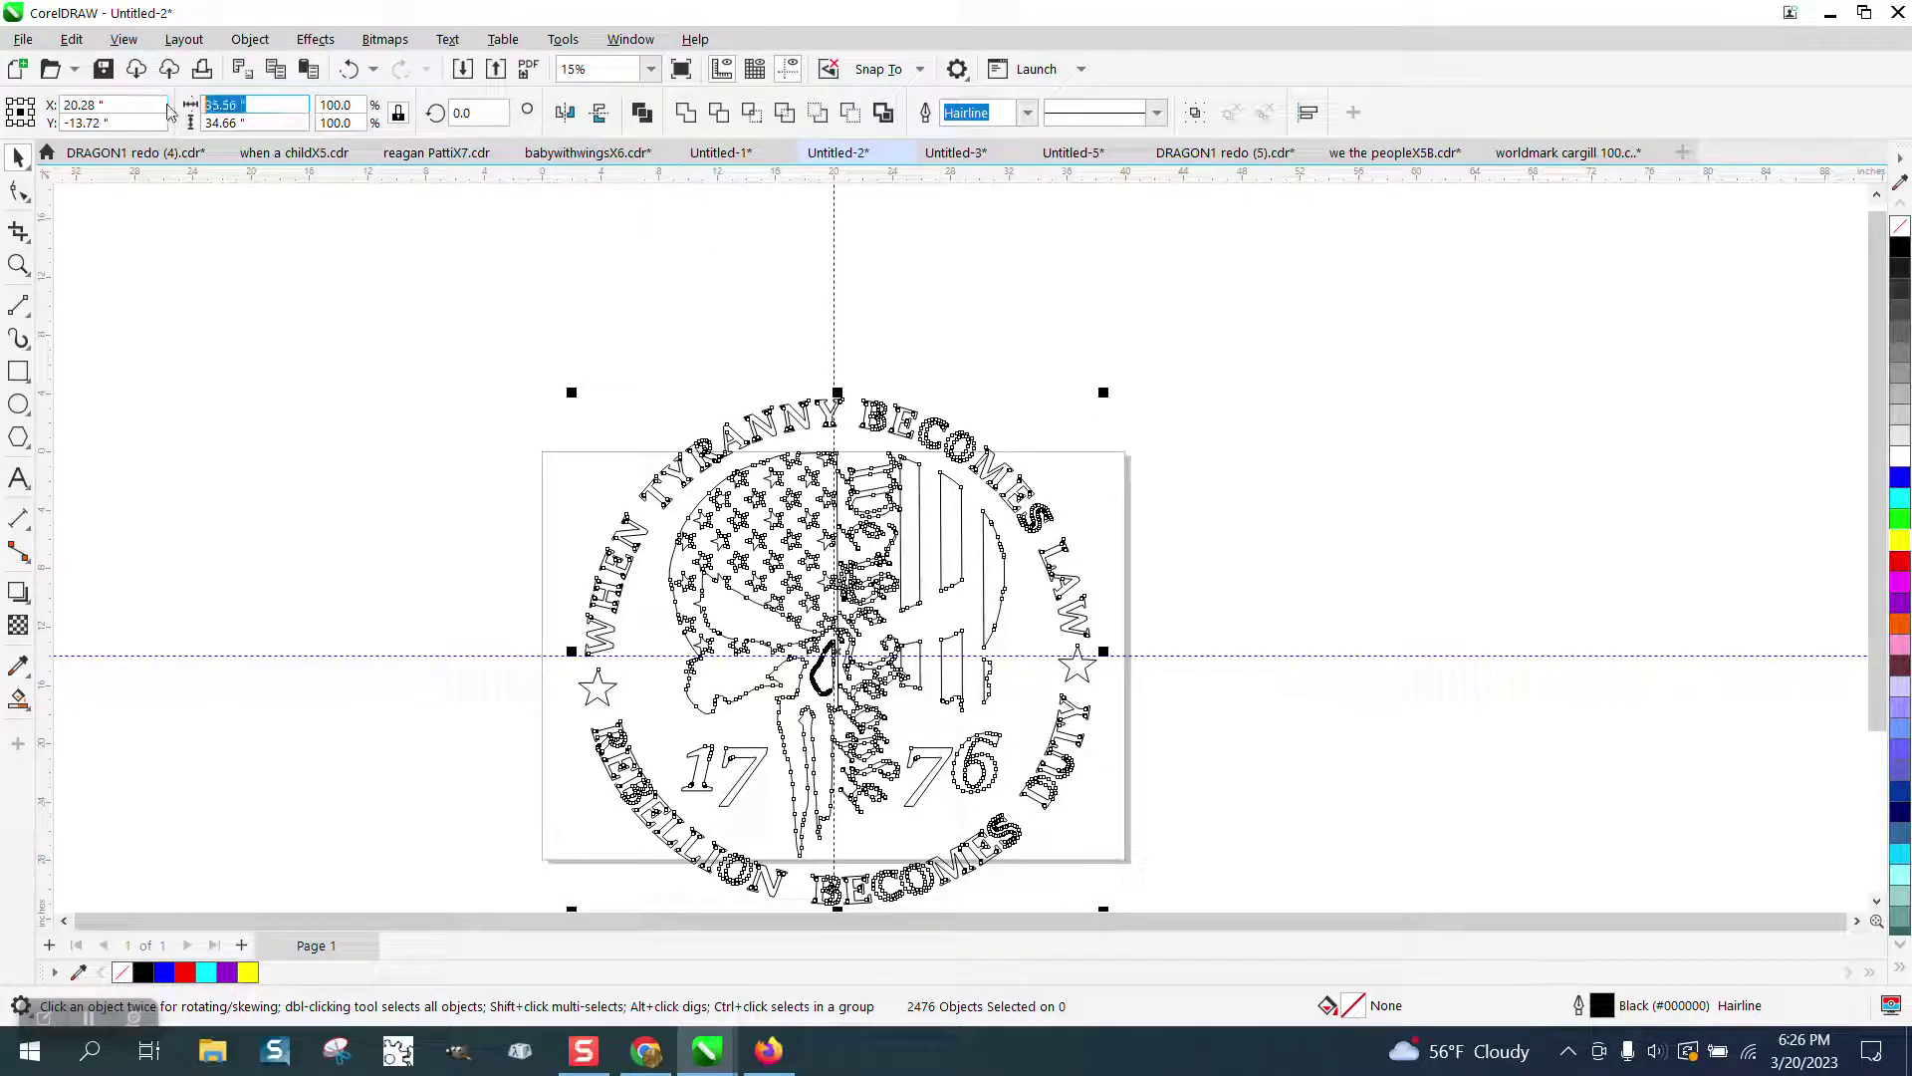
text(7)
key(Return)
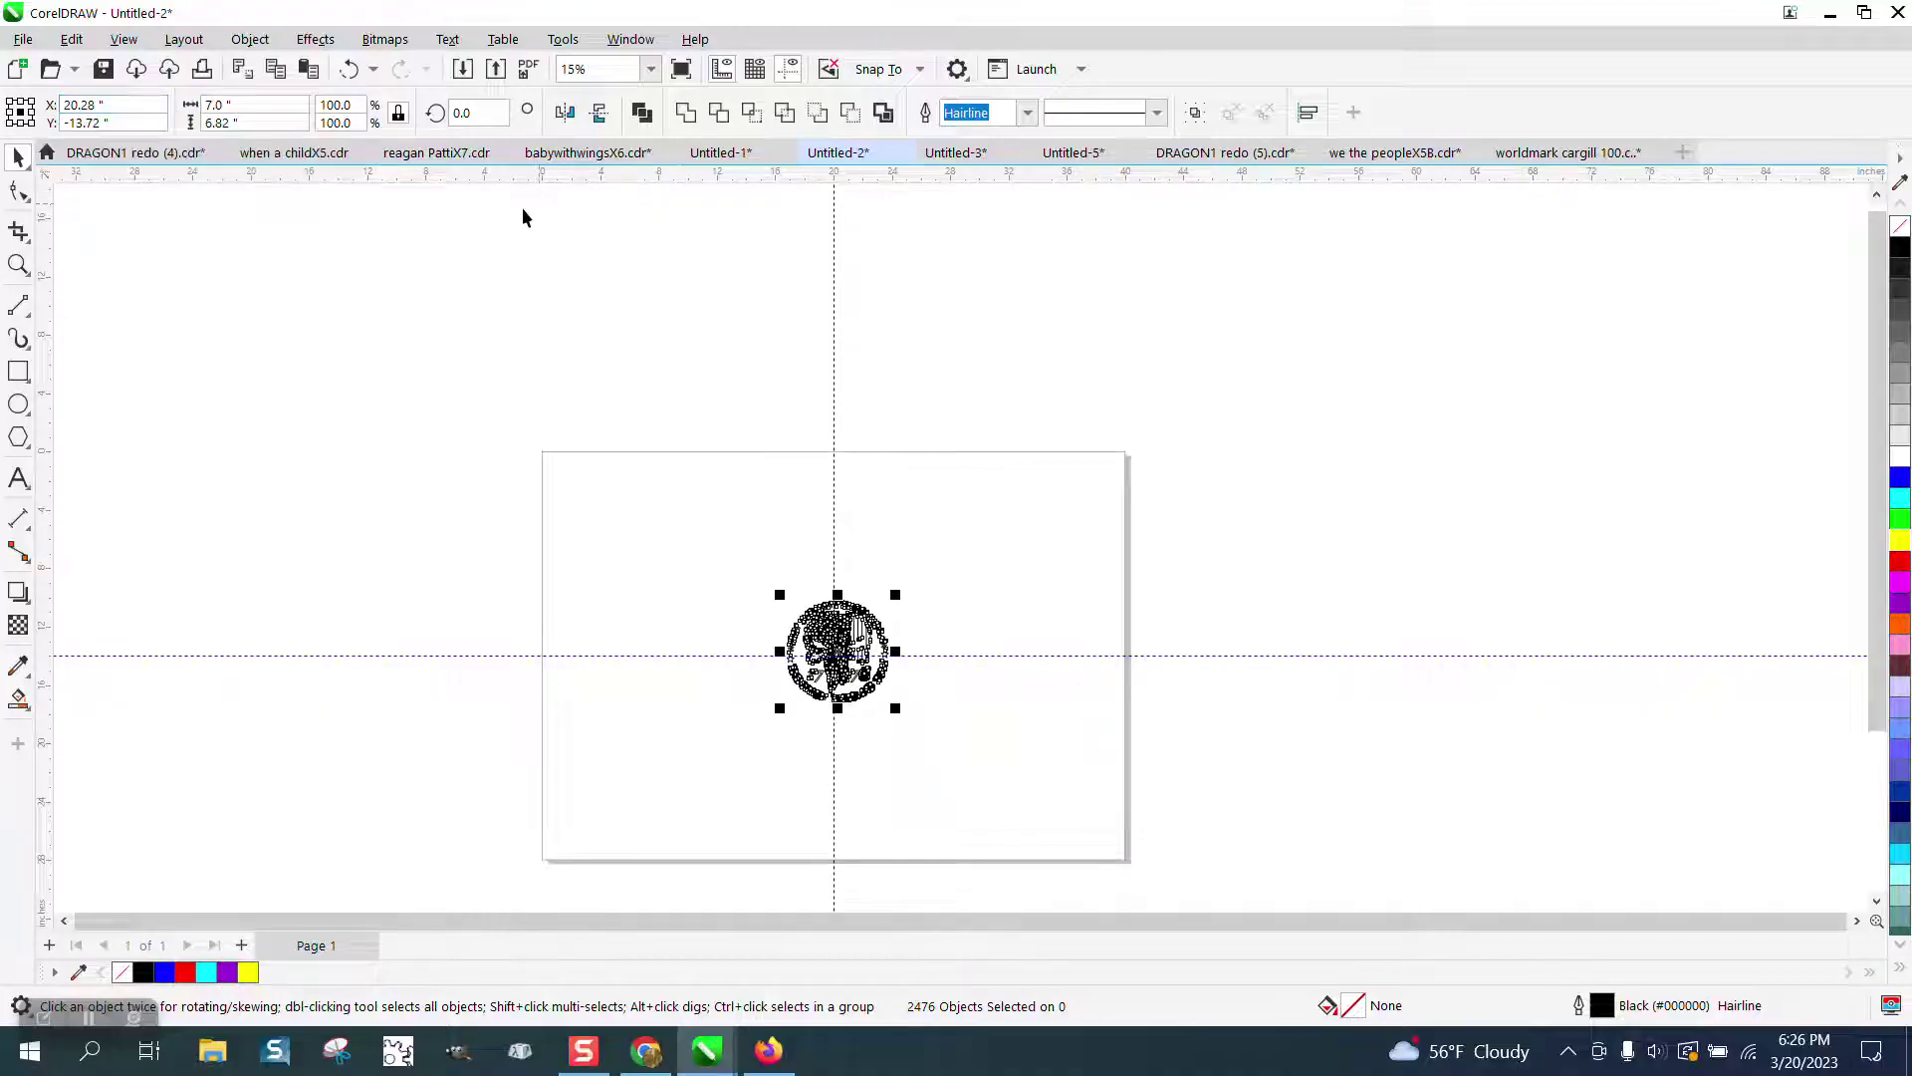
- Examine the nodes along the imported emblem's outlines, particularly on the small nose shape at the skull's centre
click(18, 264)
drag(772, 567, 986, 689)
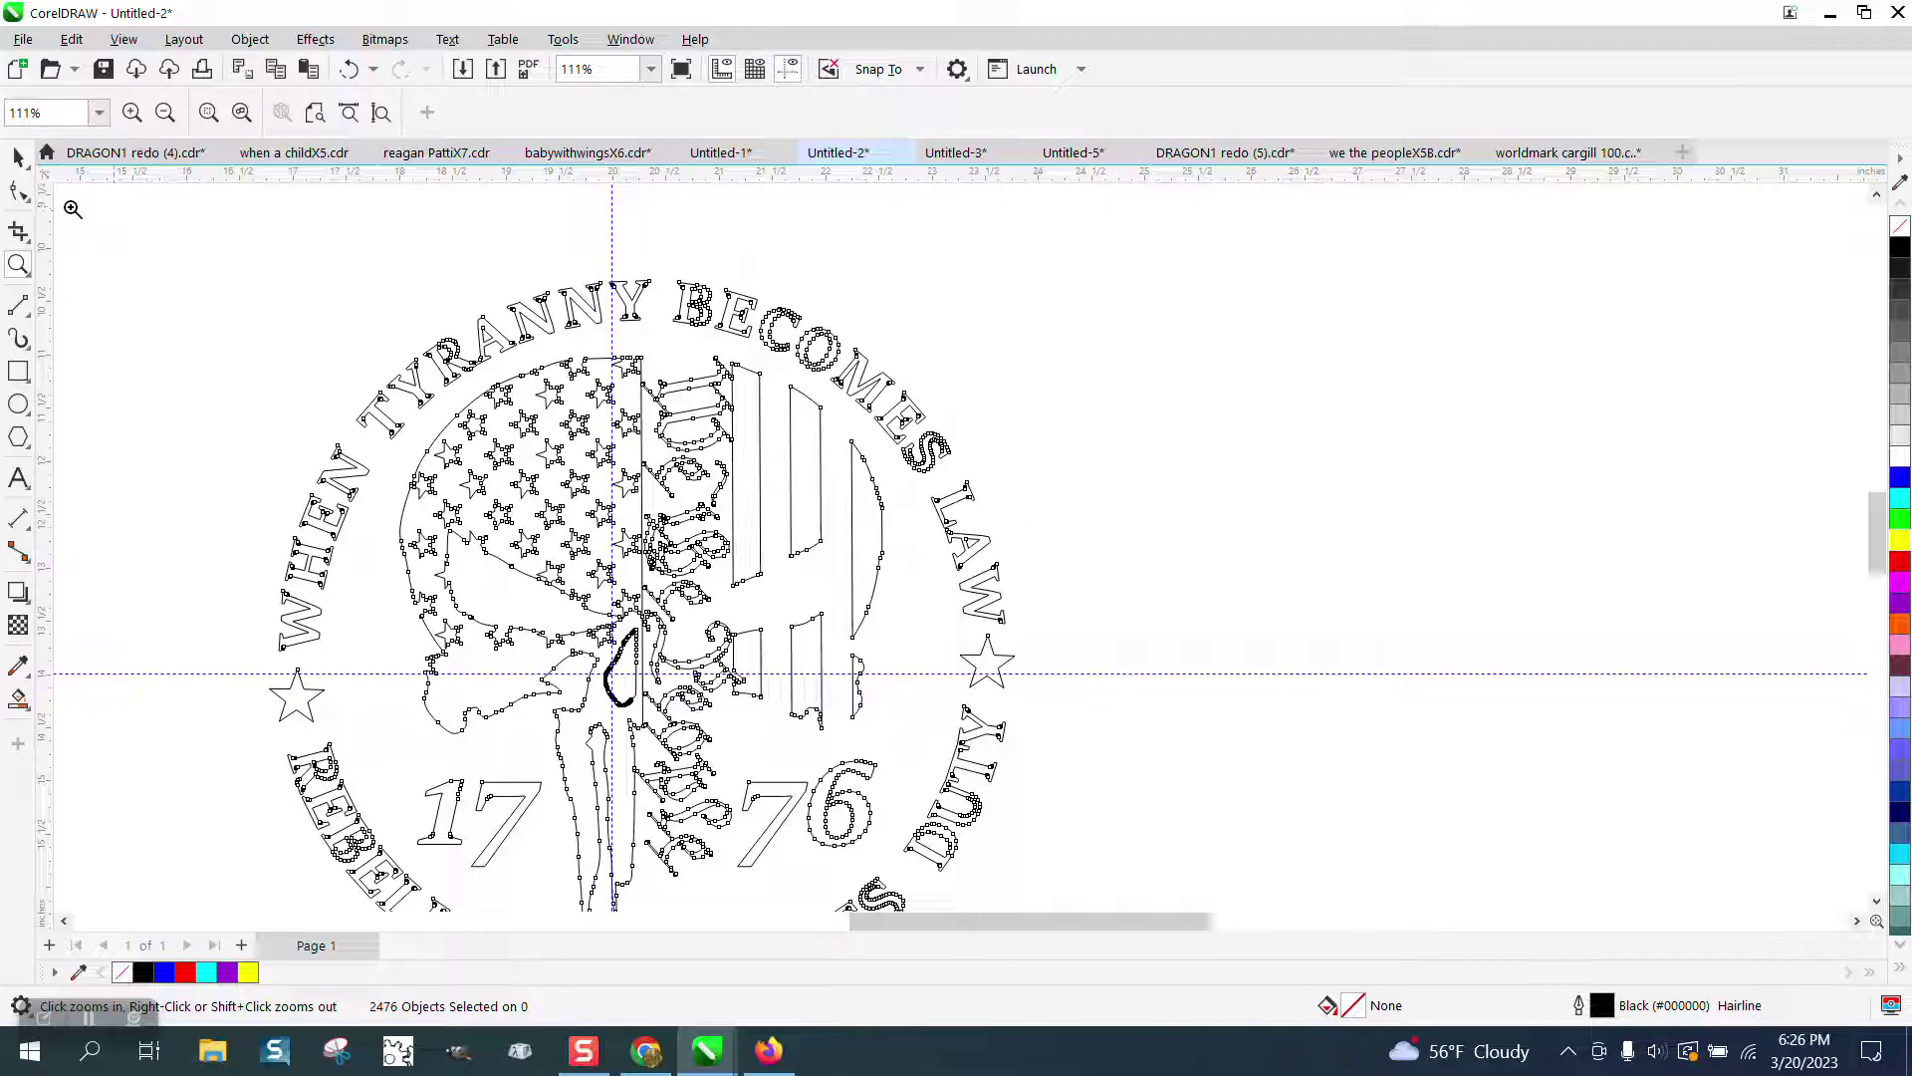
drag(752, 727, 753, 728)
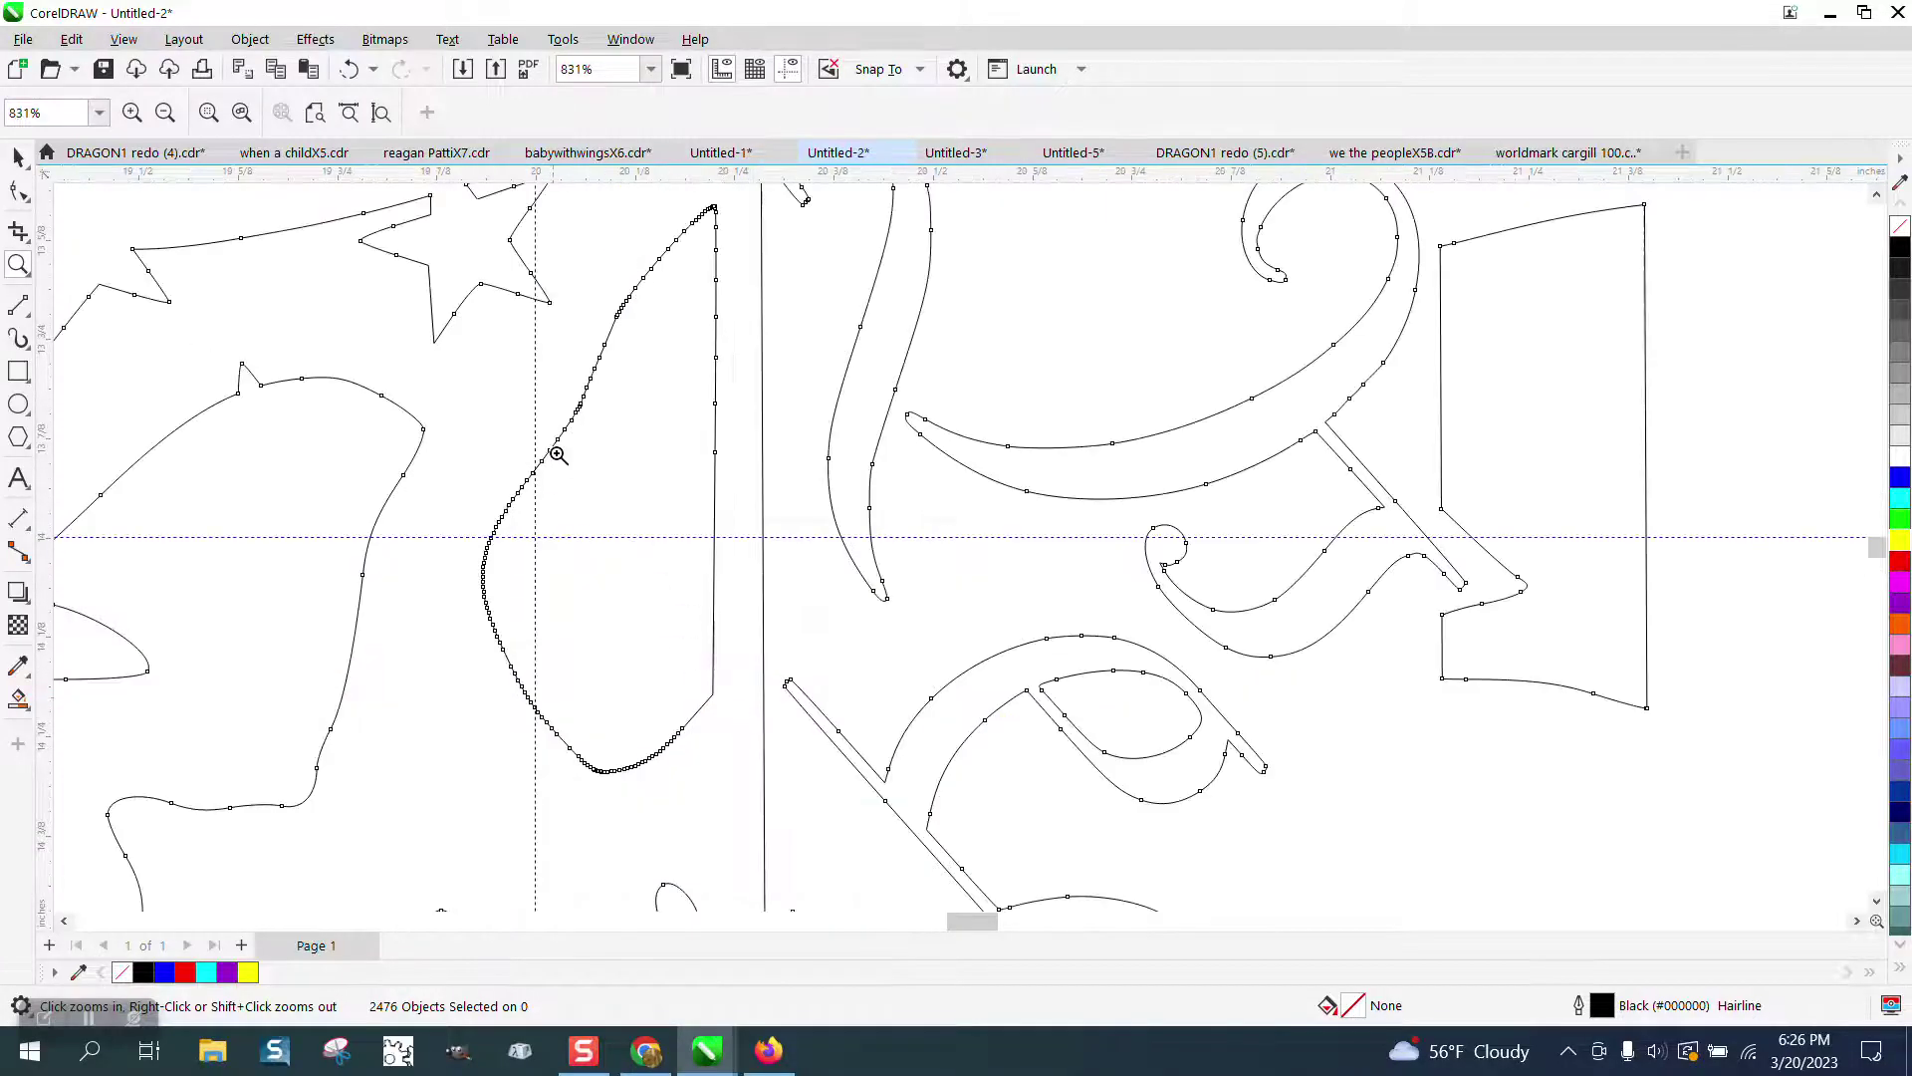
right_click(555, 449)
click(17, 157)
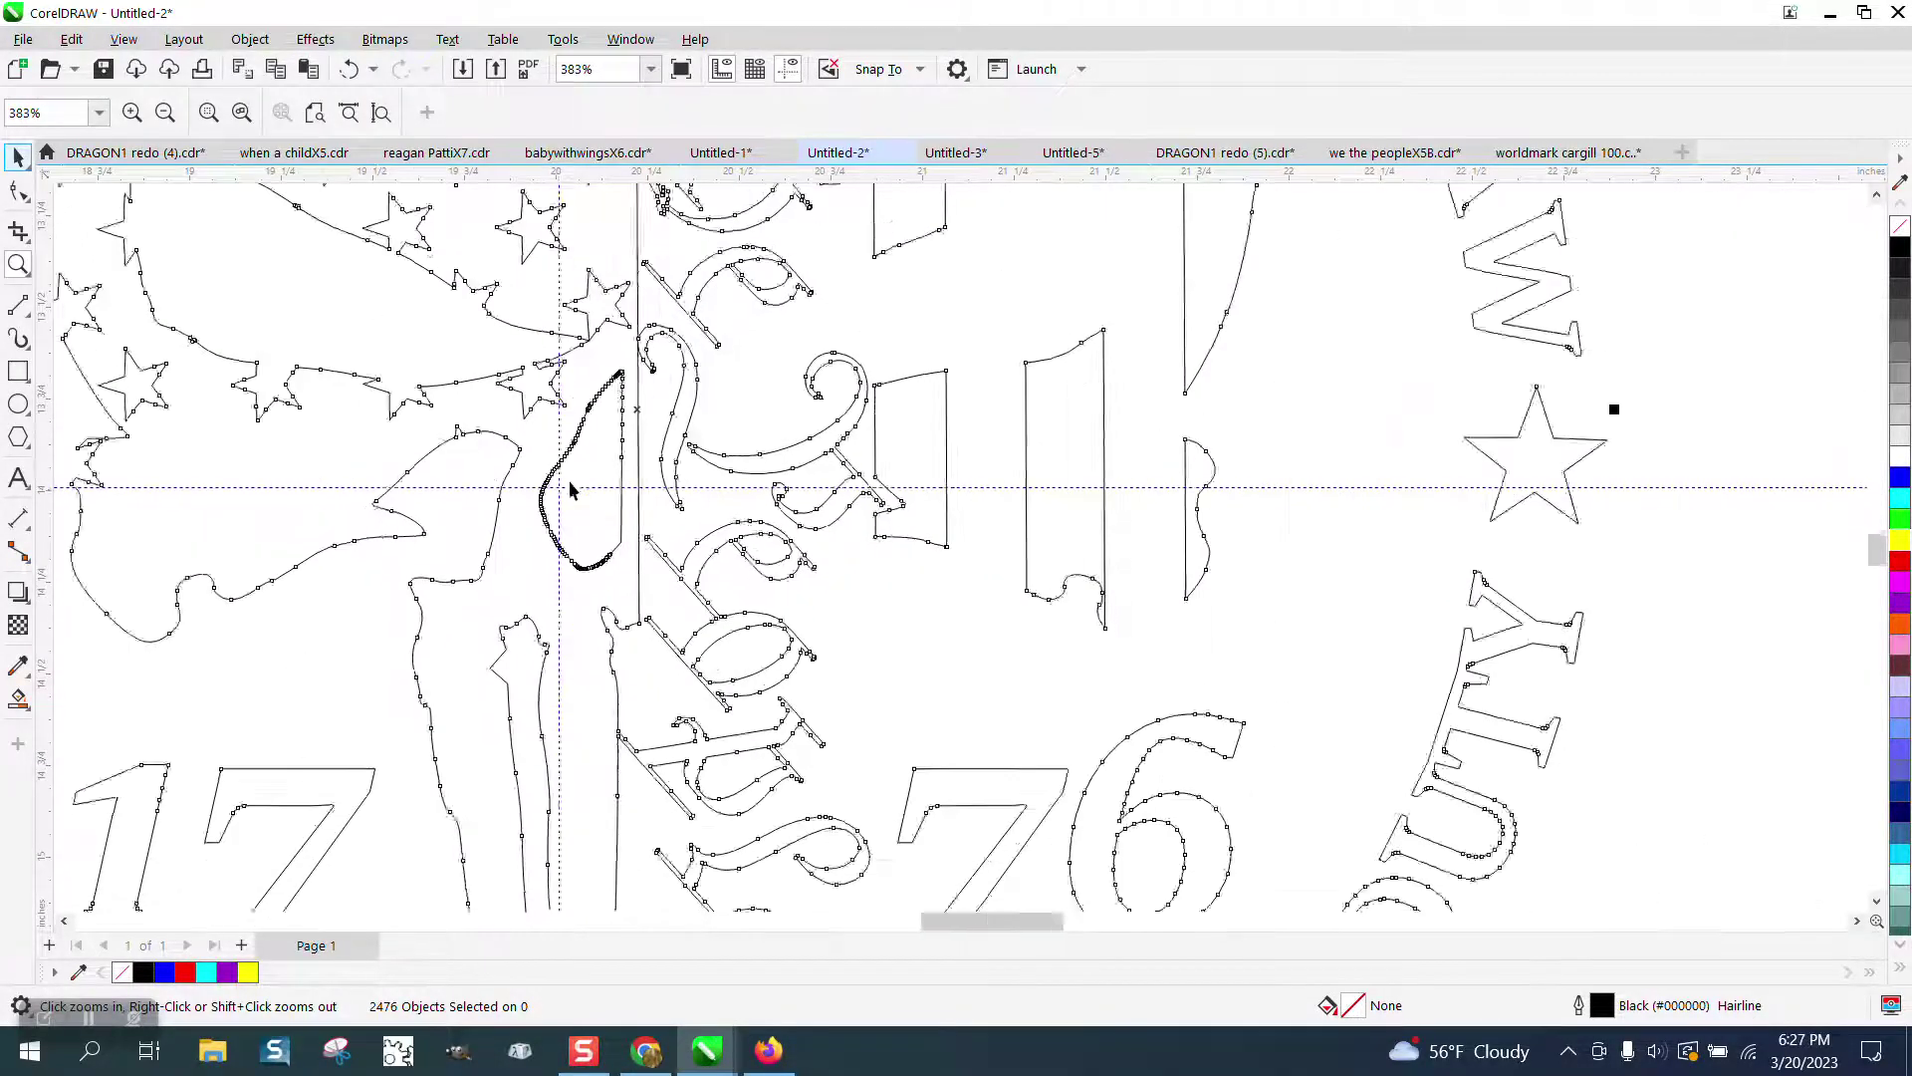
scroll(570, 480, down, 5)
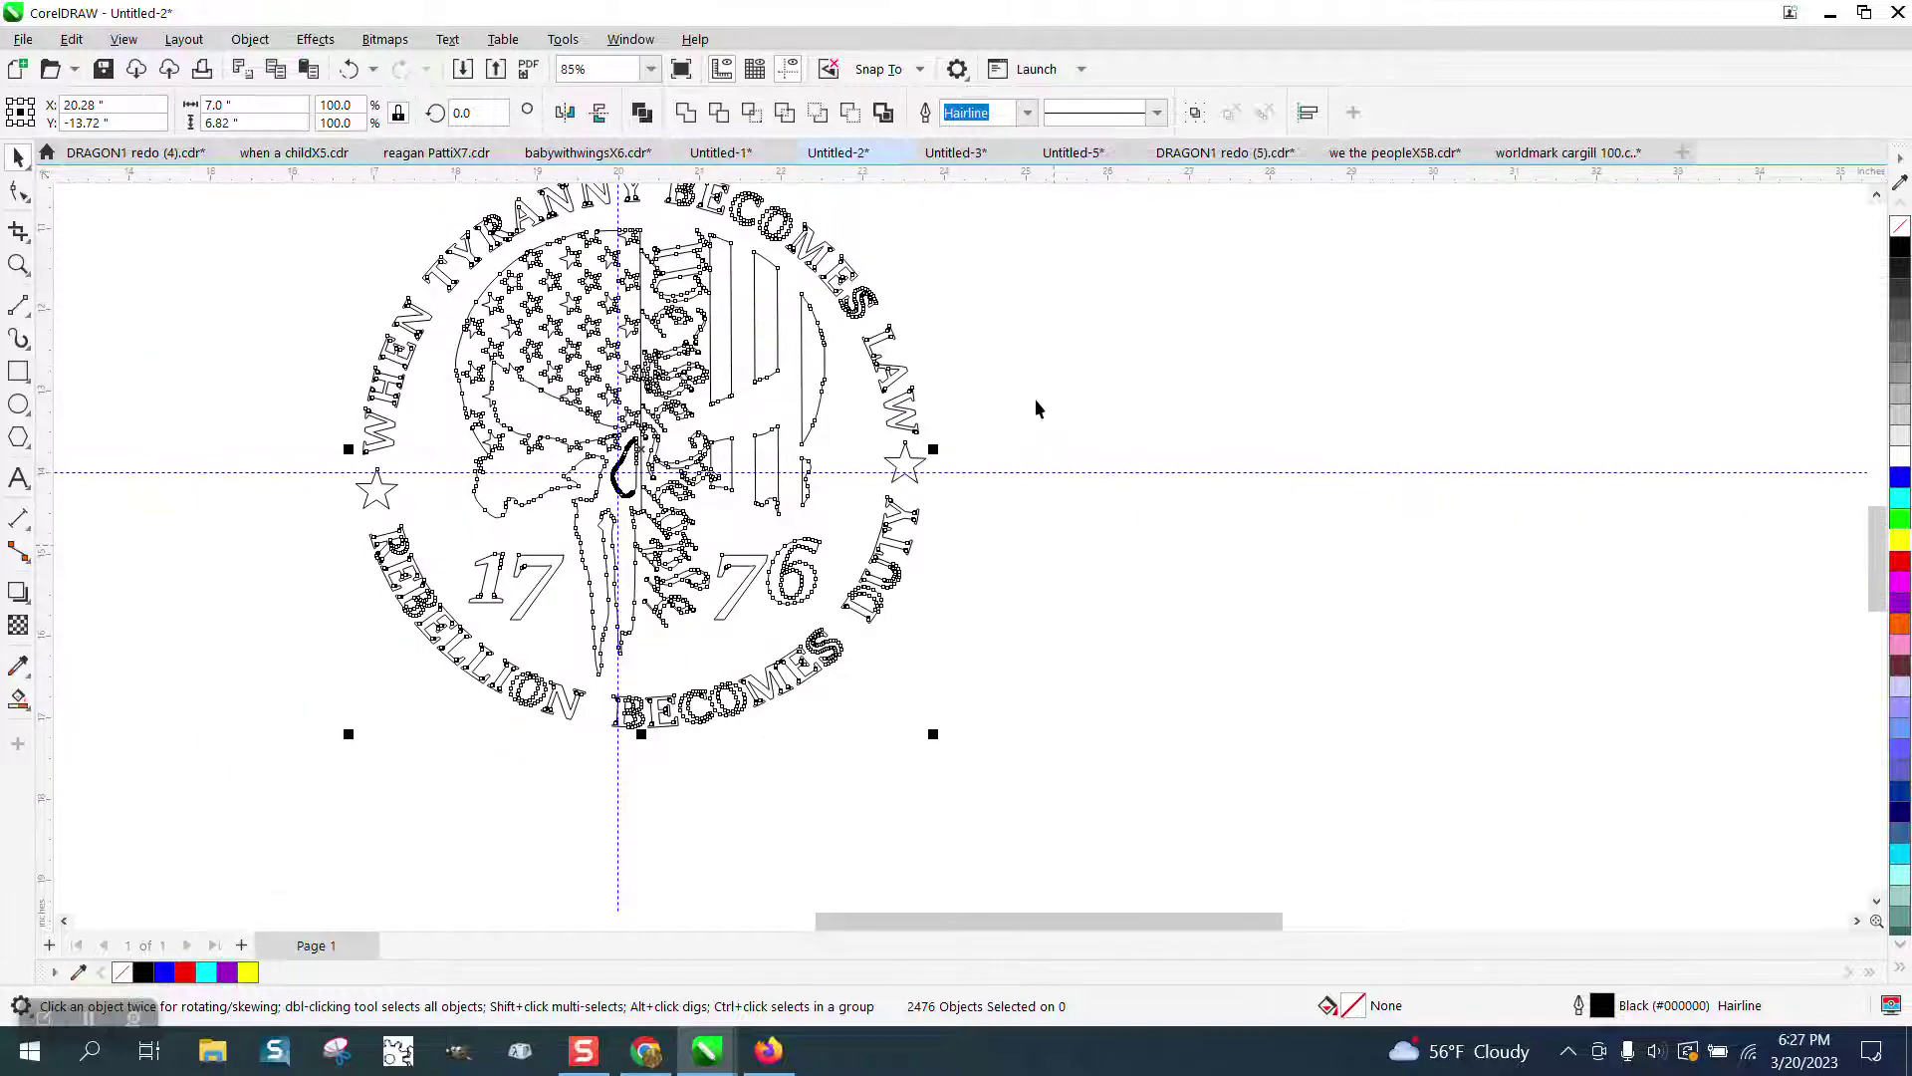
click(1036, 379)
scroll(1032, 395, down, 1)
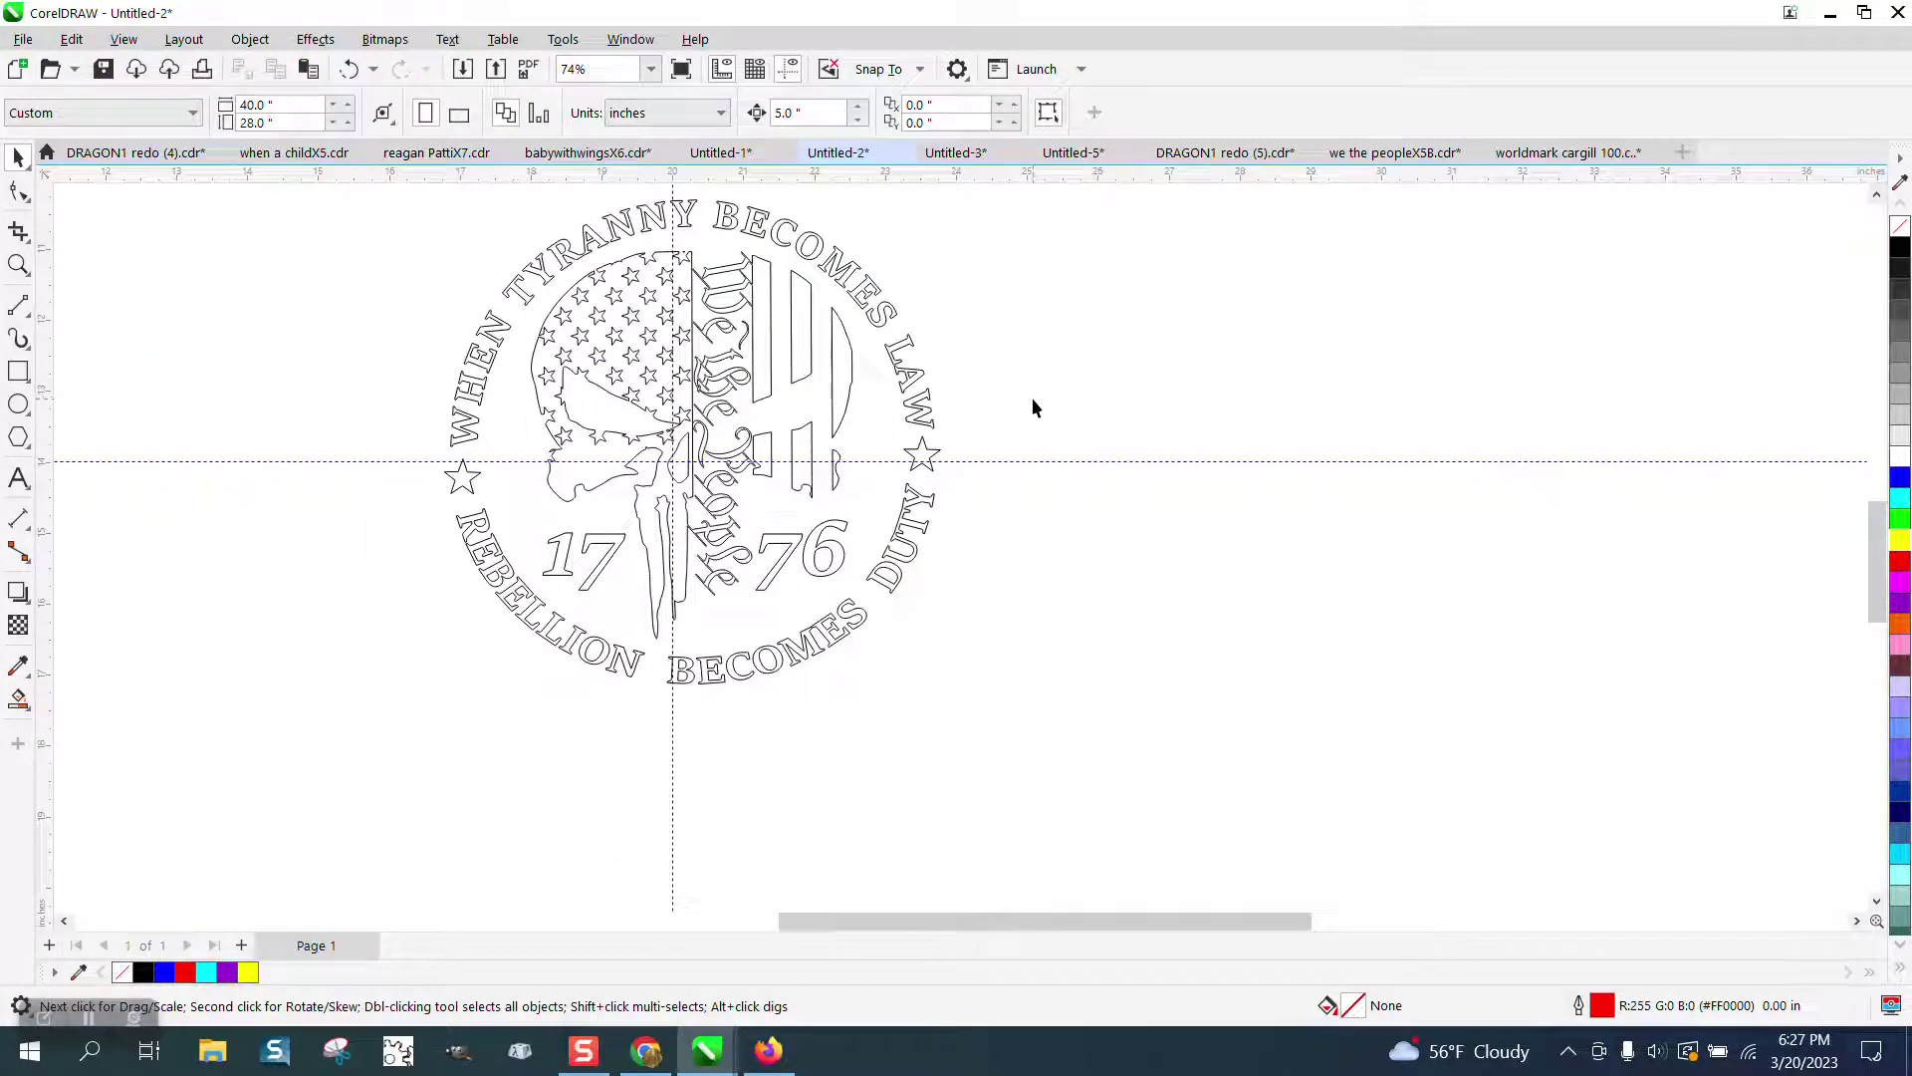
click(871, 288)
key(Delete)
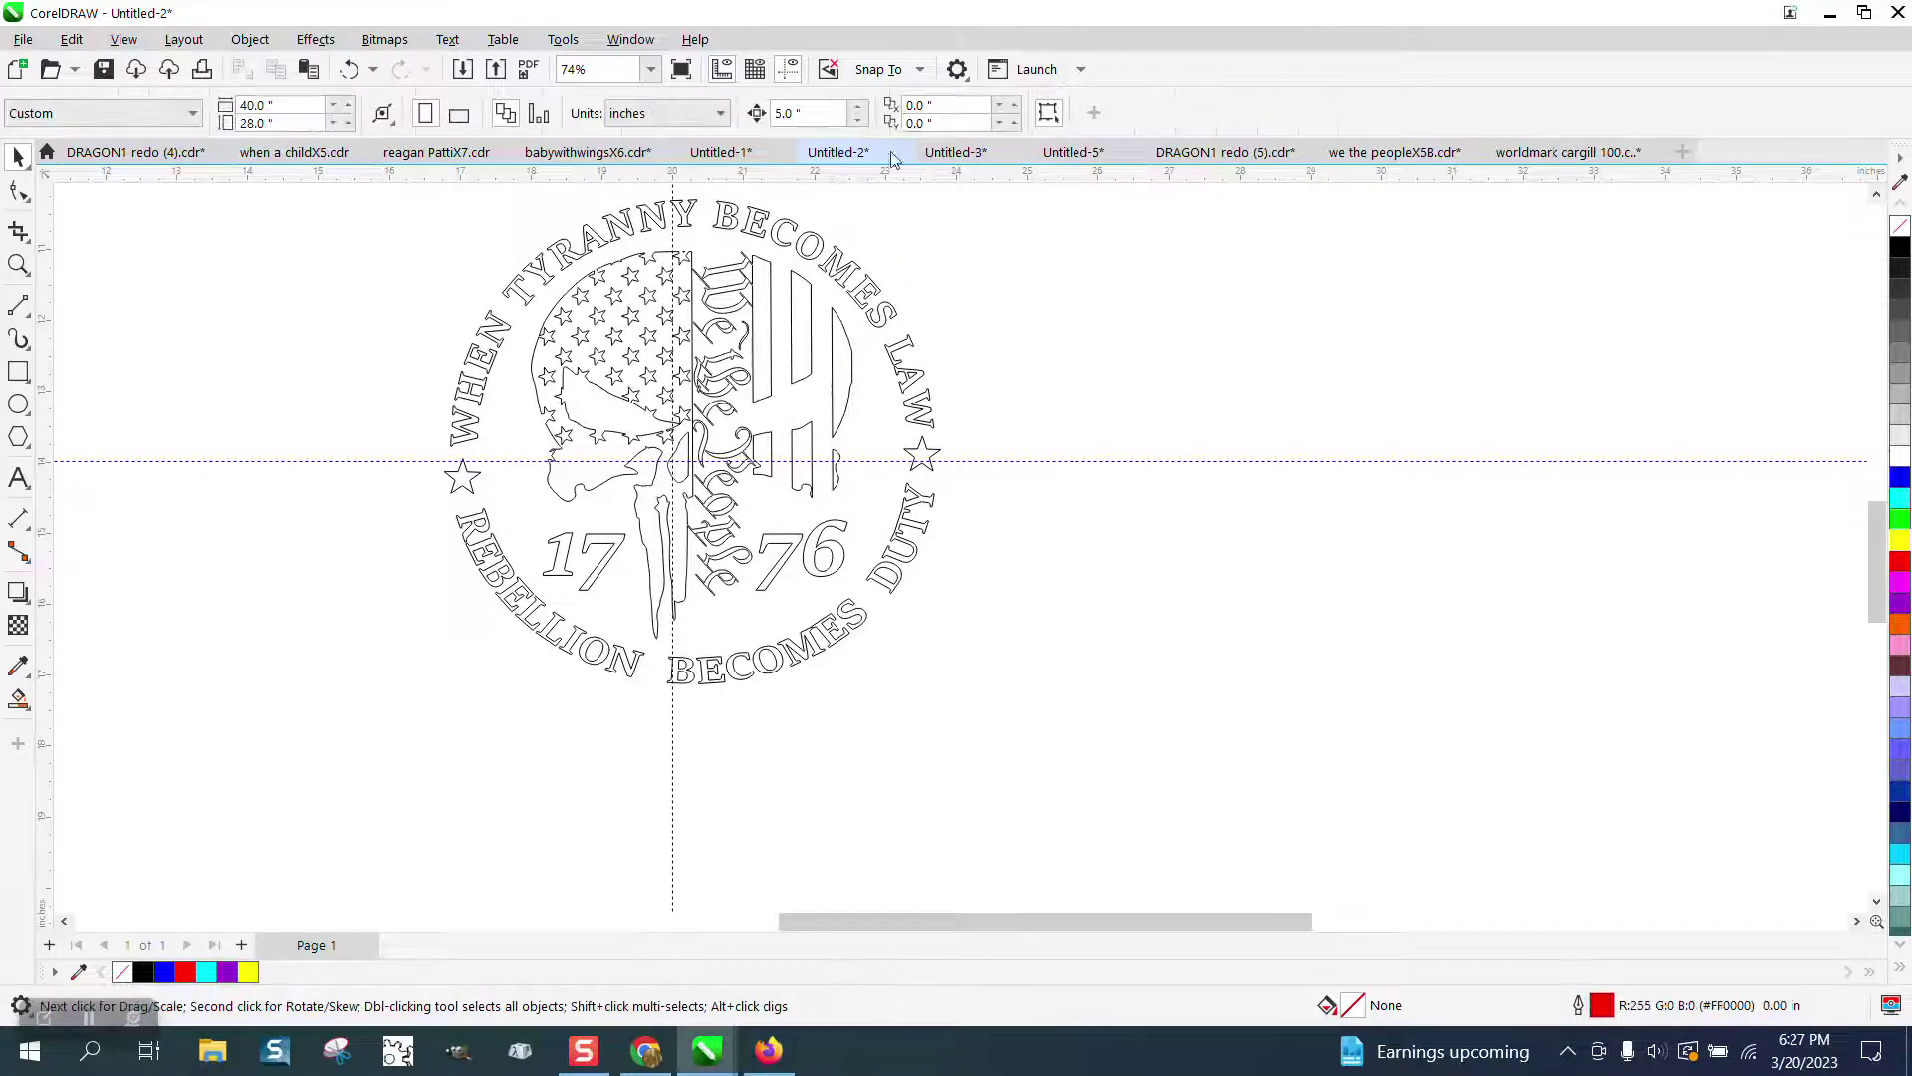
drag(796, 112, 756, 120)
text(8)
key(Return)
- Select all curves of the outline emblem and group them
click(849, 386)
scroll(1042, 325, down, 2)
drag(1067, 237, 641, 595)
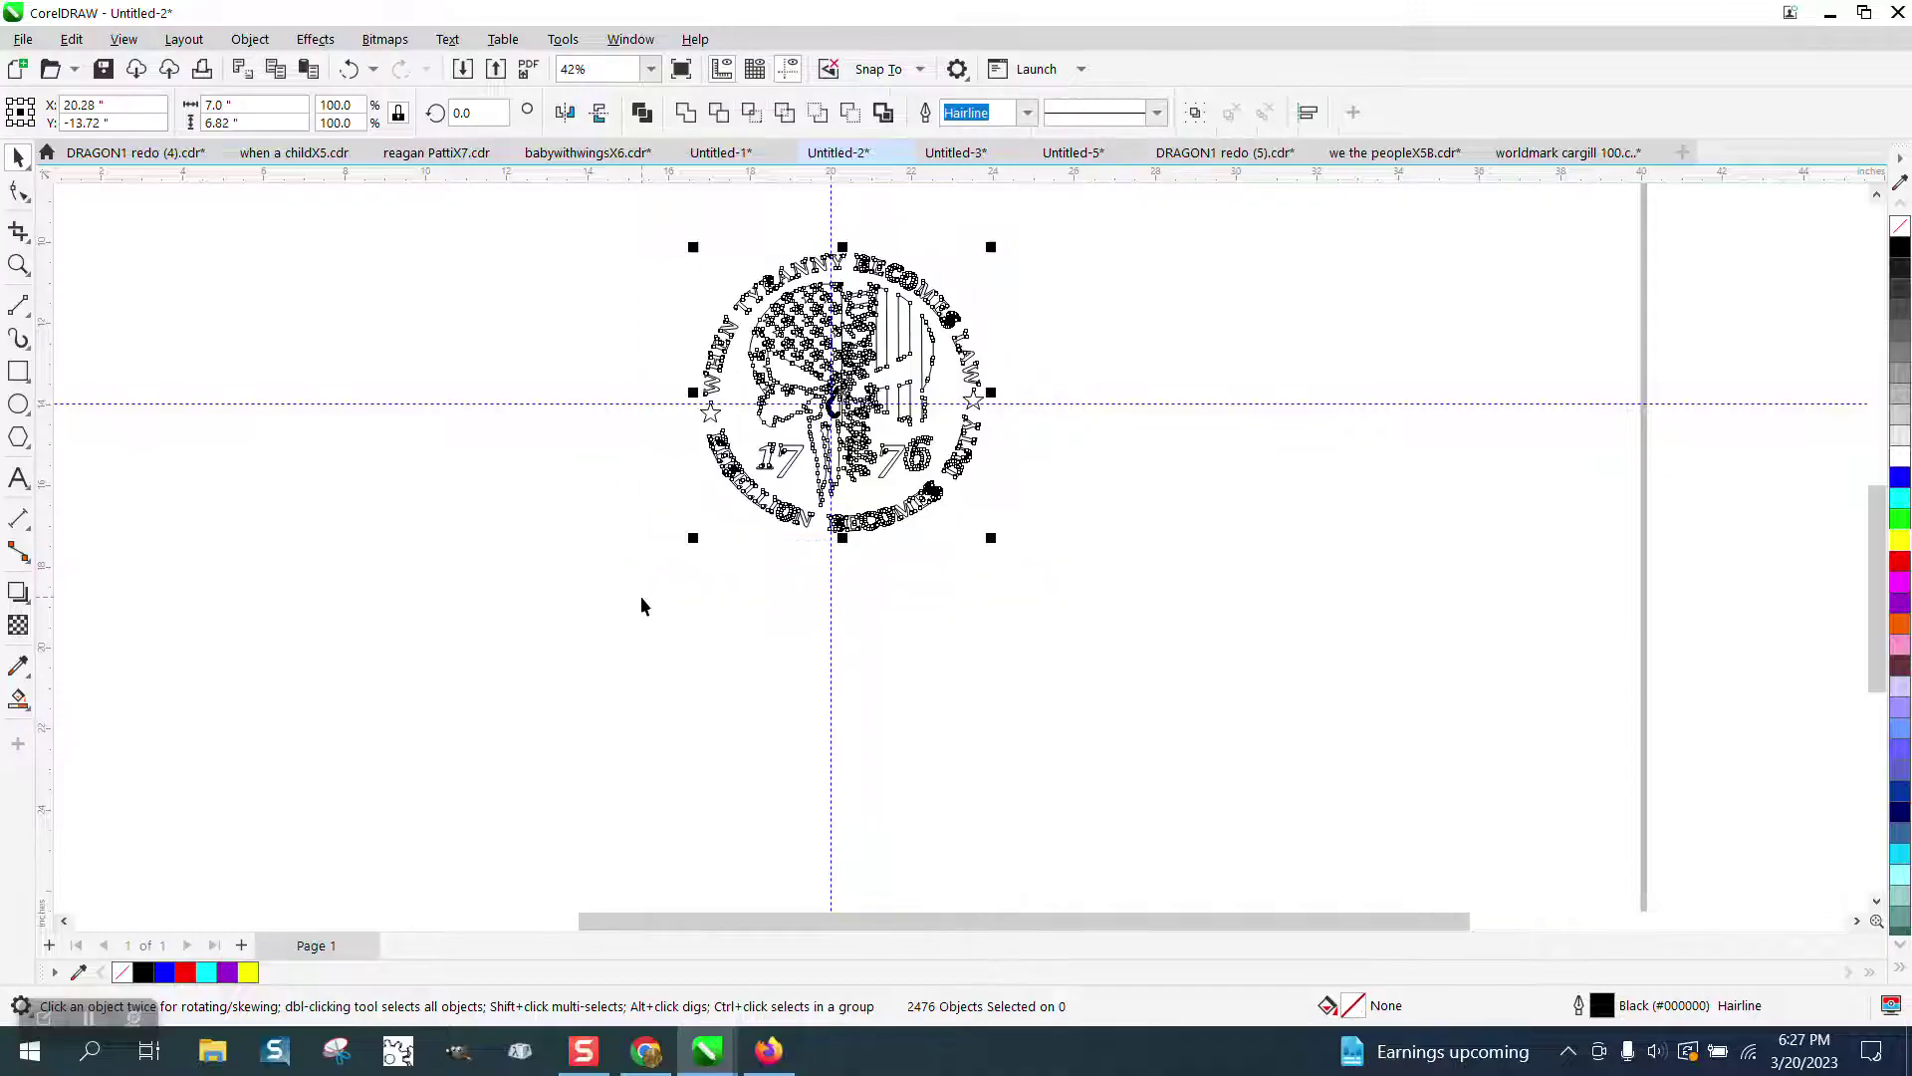
- Set the Smart Fill colour to black from the RGB Palette for filling the emblem's upper lettering
click(18, 264)
drag(689, 245, 1166, 399)
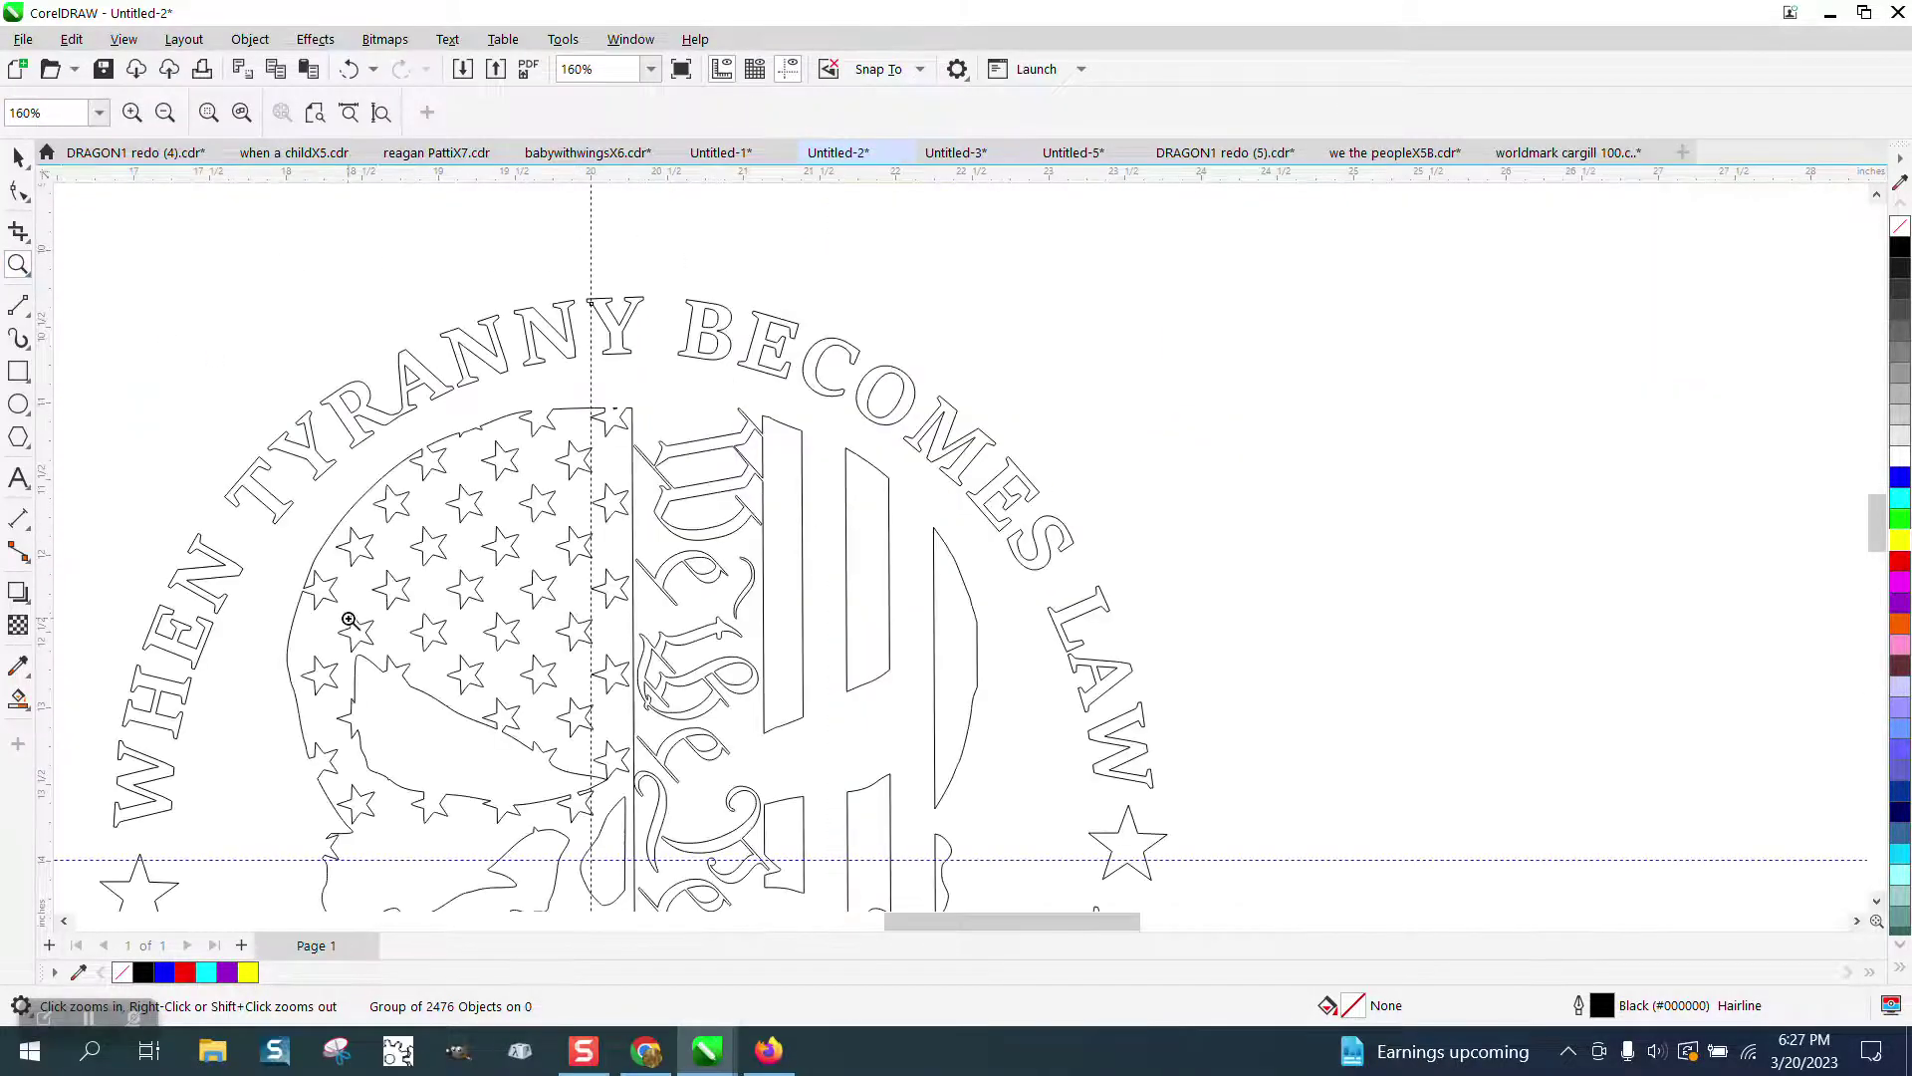
click(18, 698)
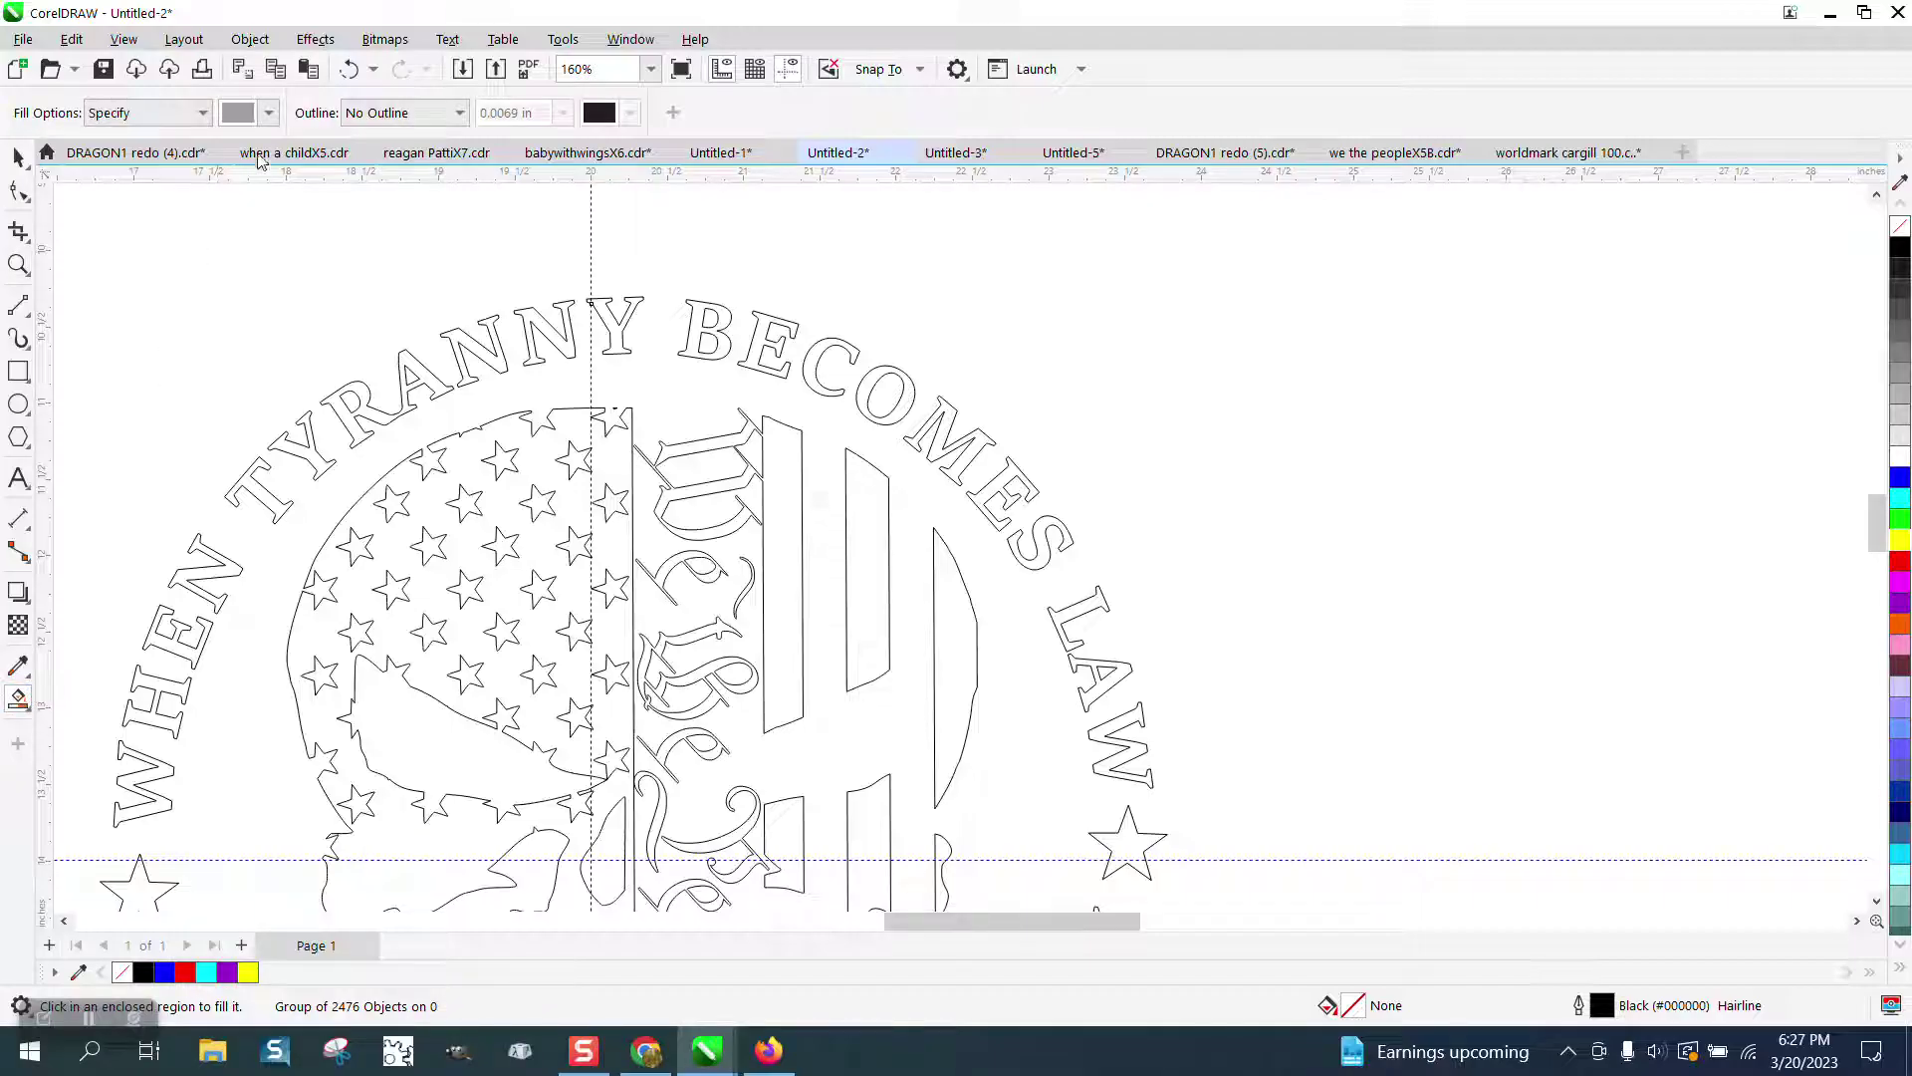
click(269, 112)
click(320, 195)
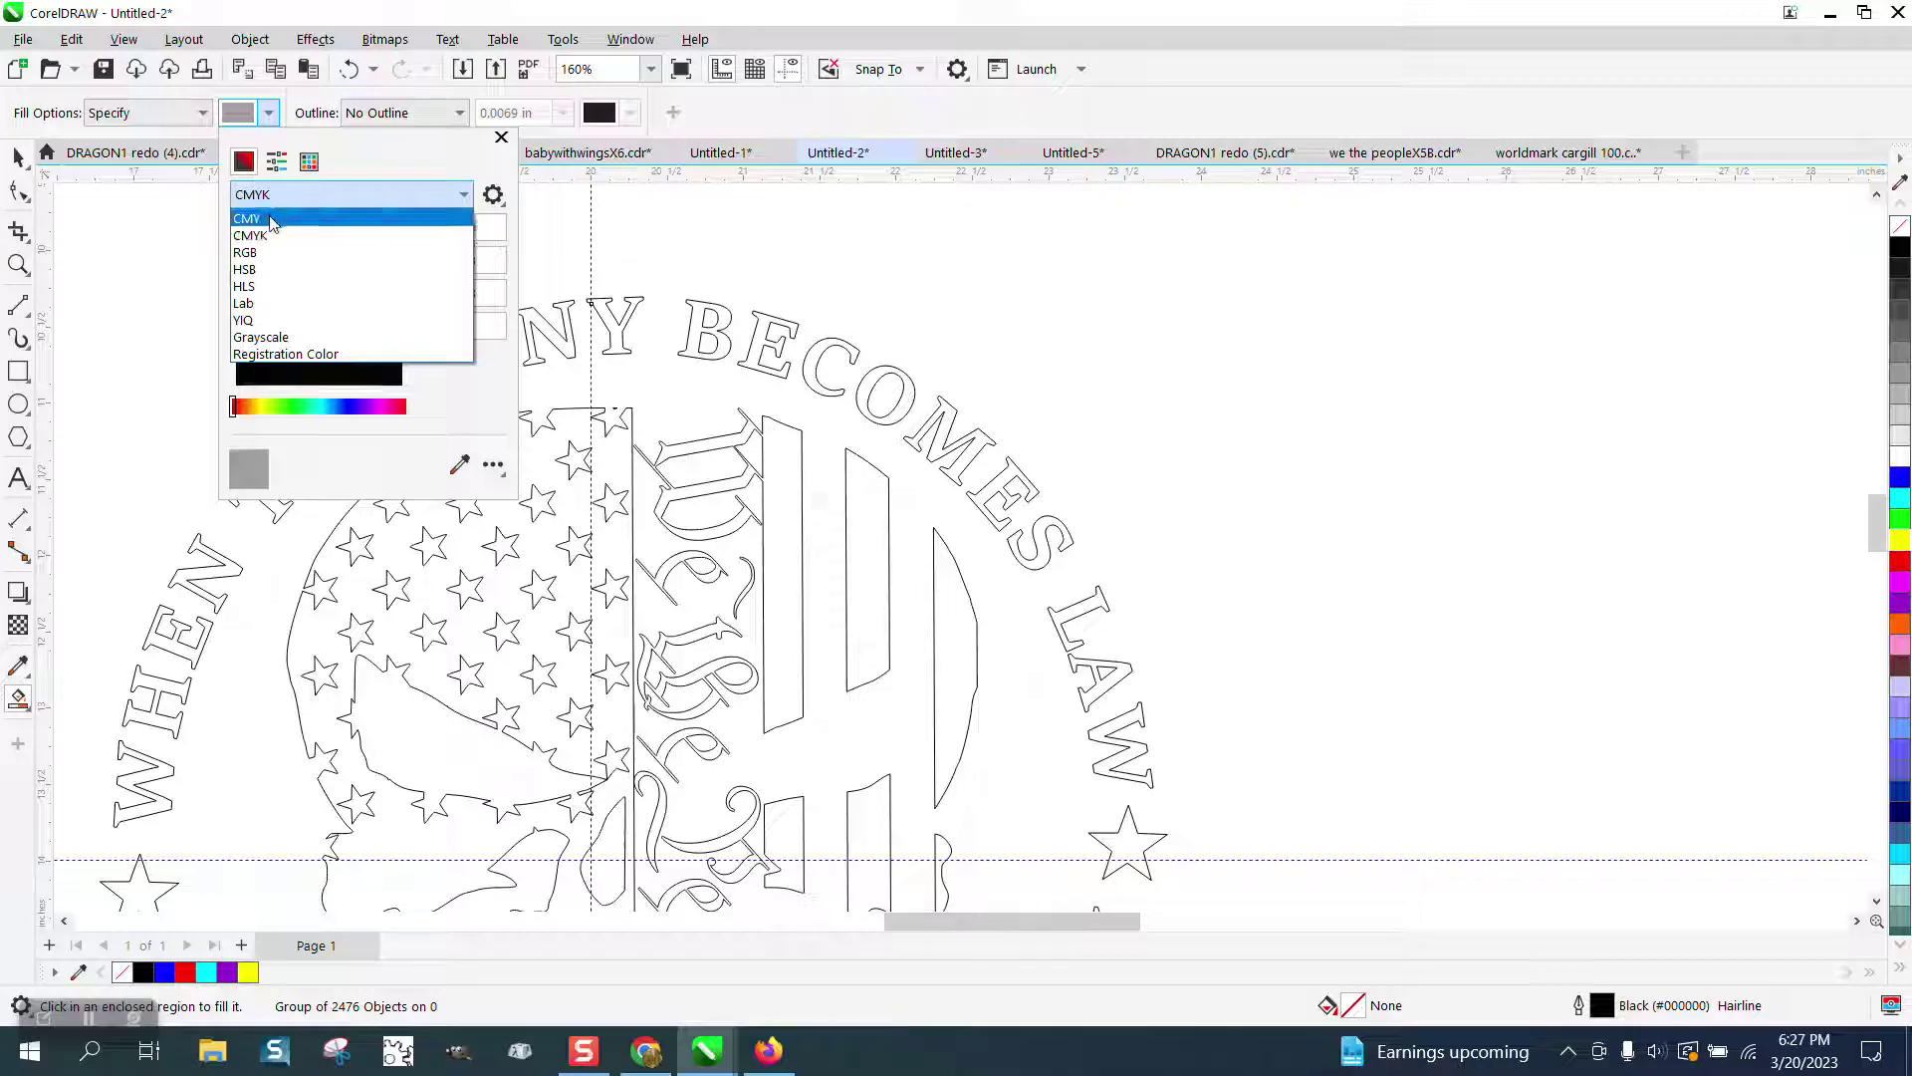
click(249, 253)
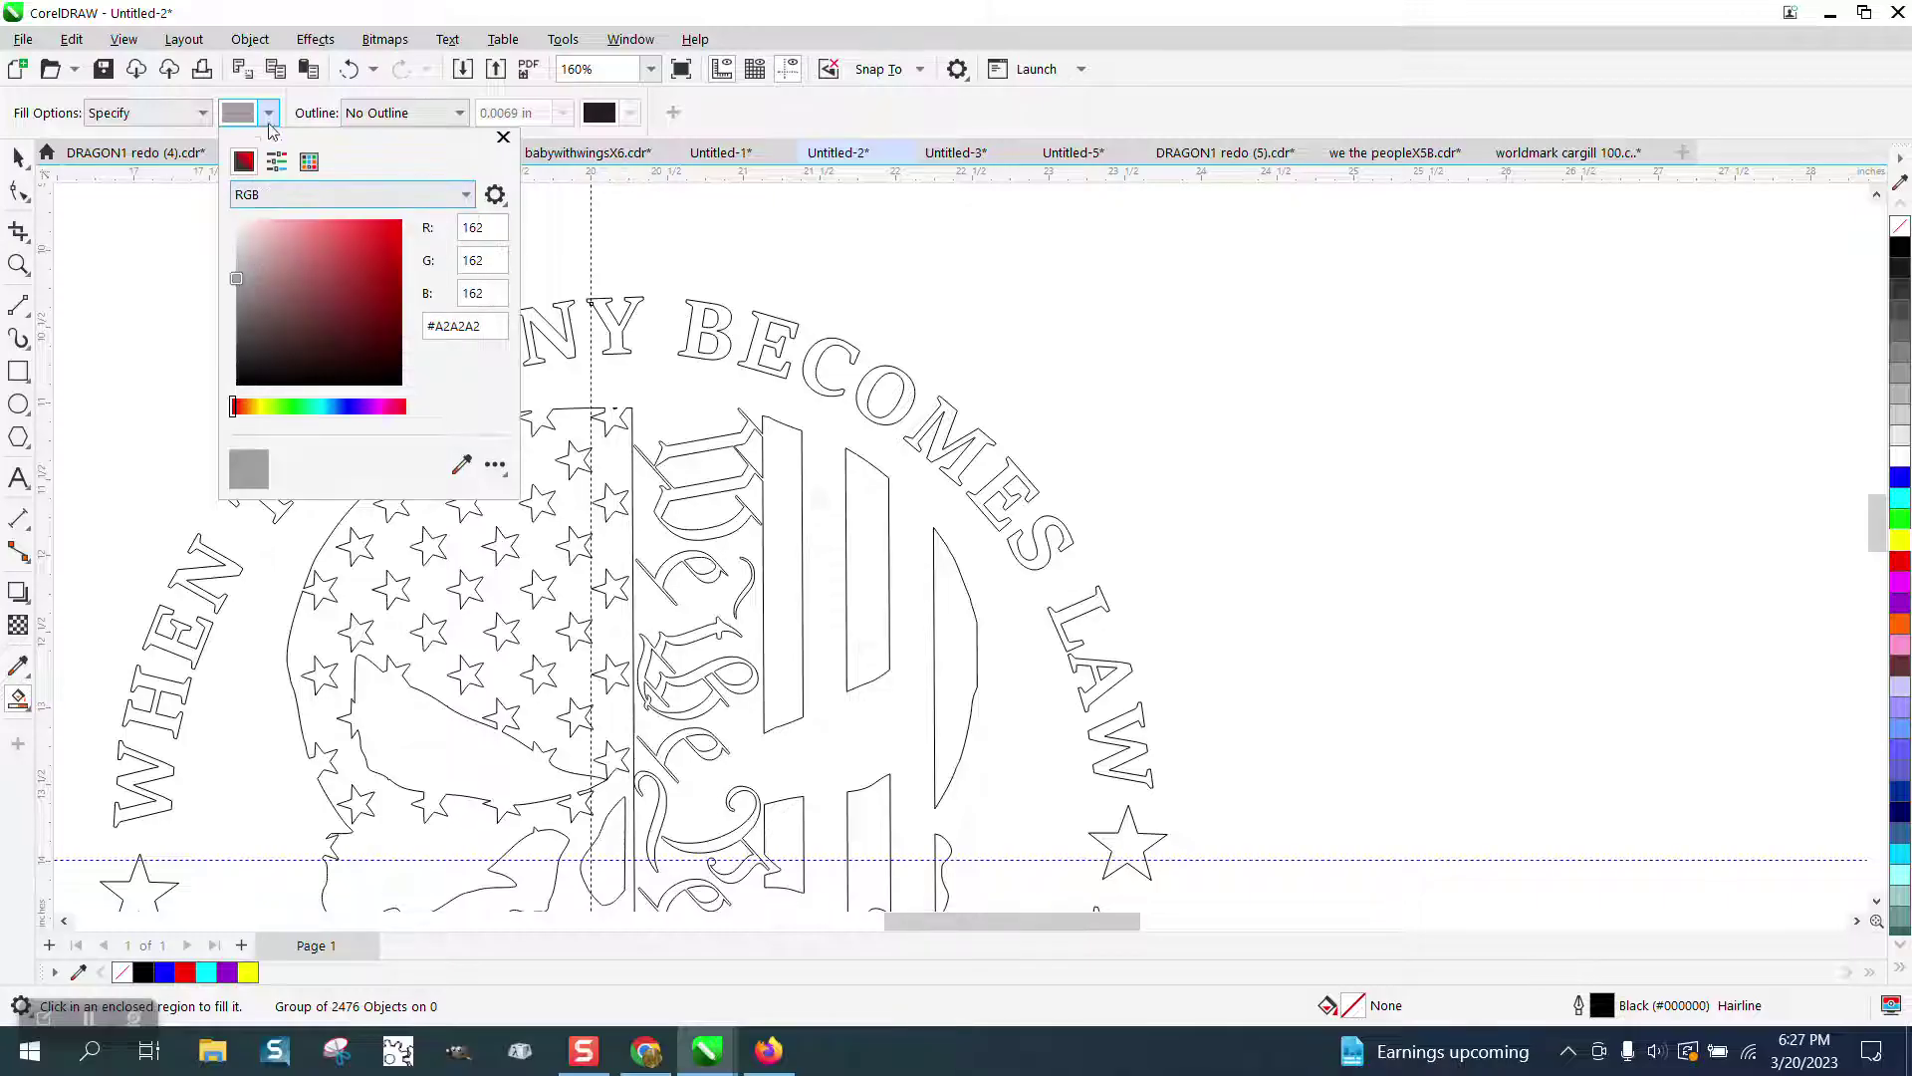
click(308, 163)
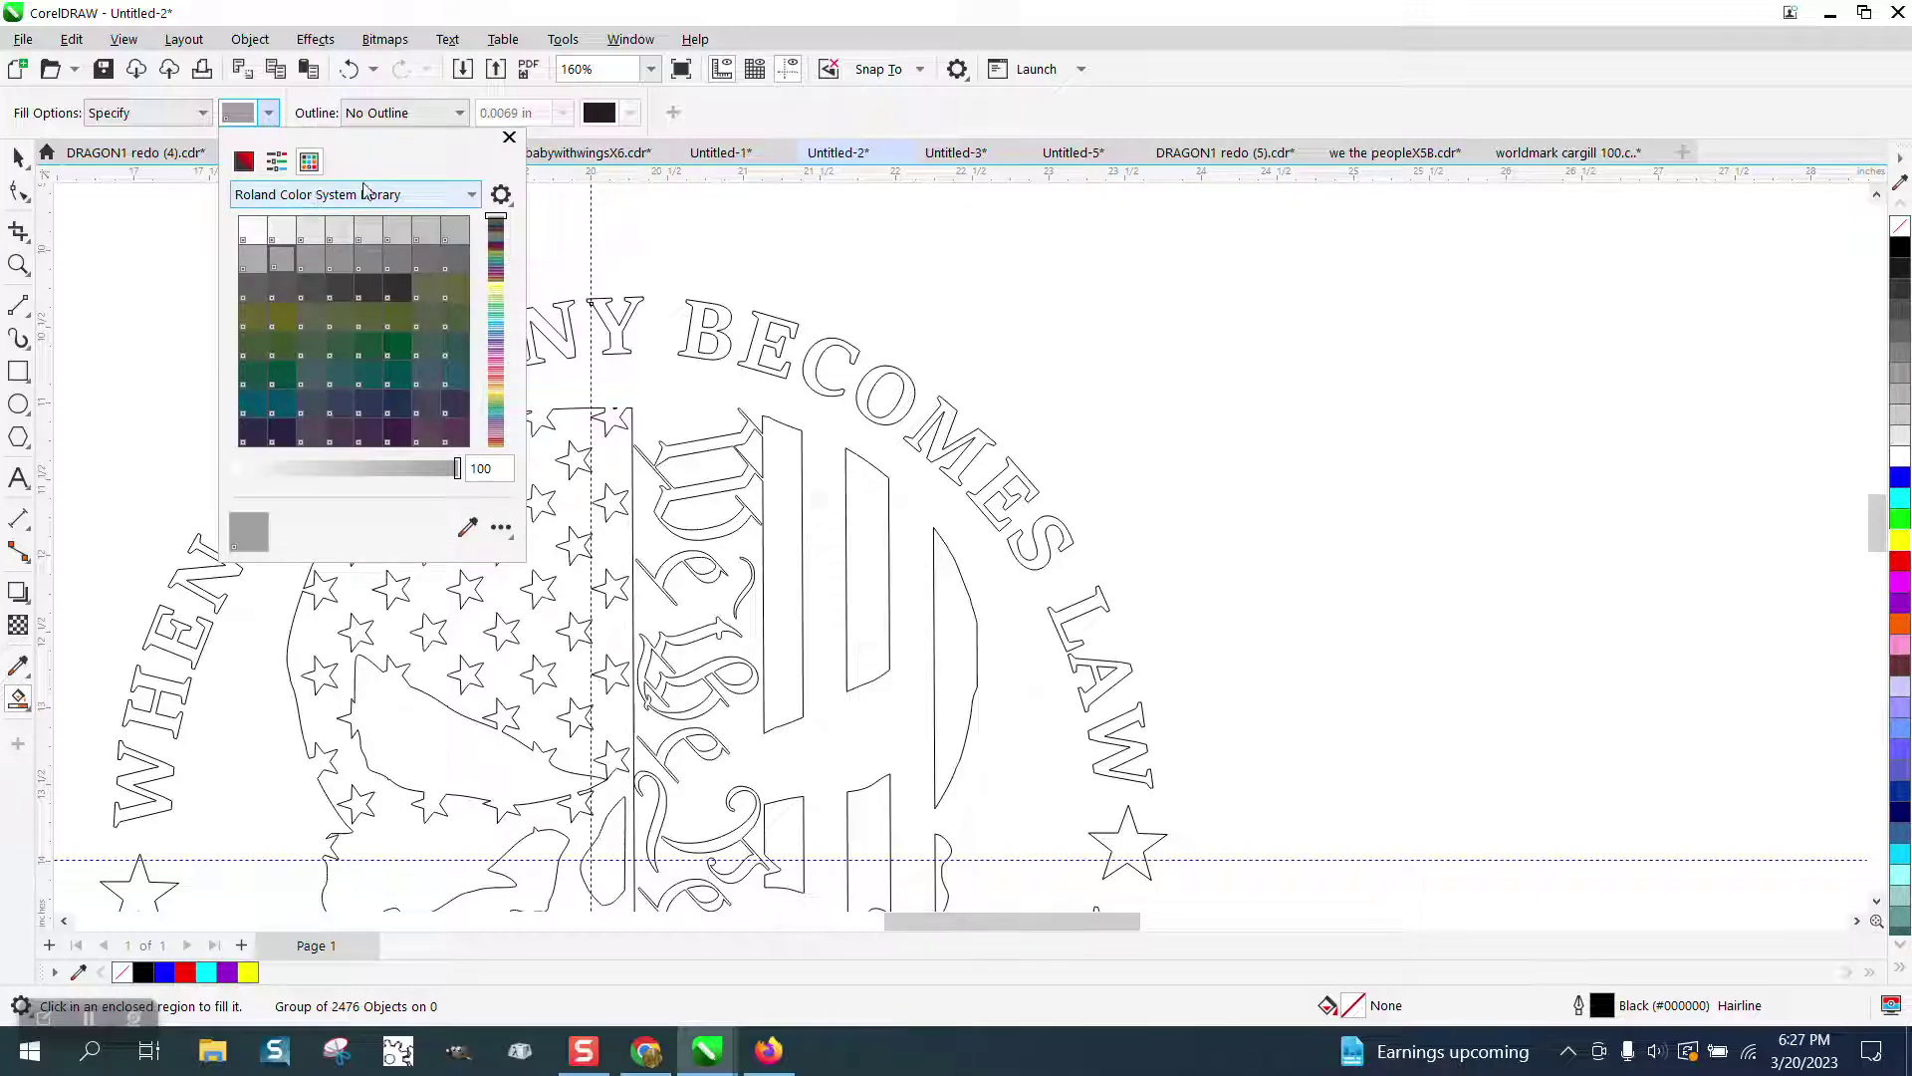
click(472, 195)
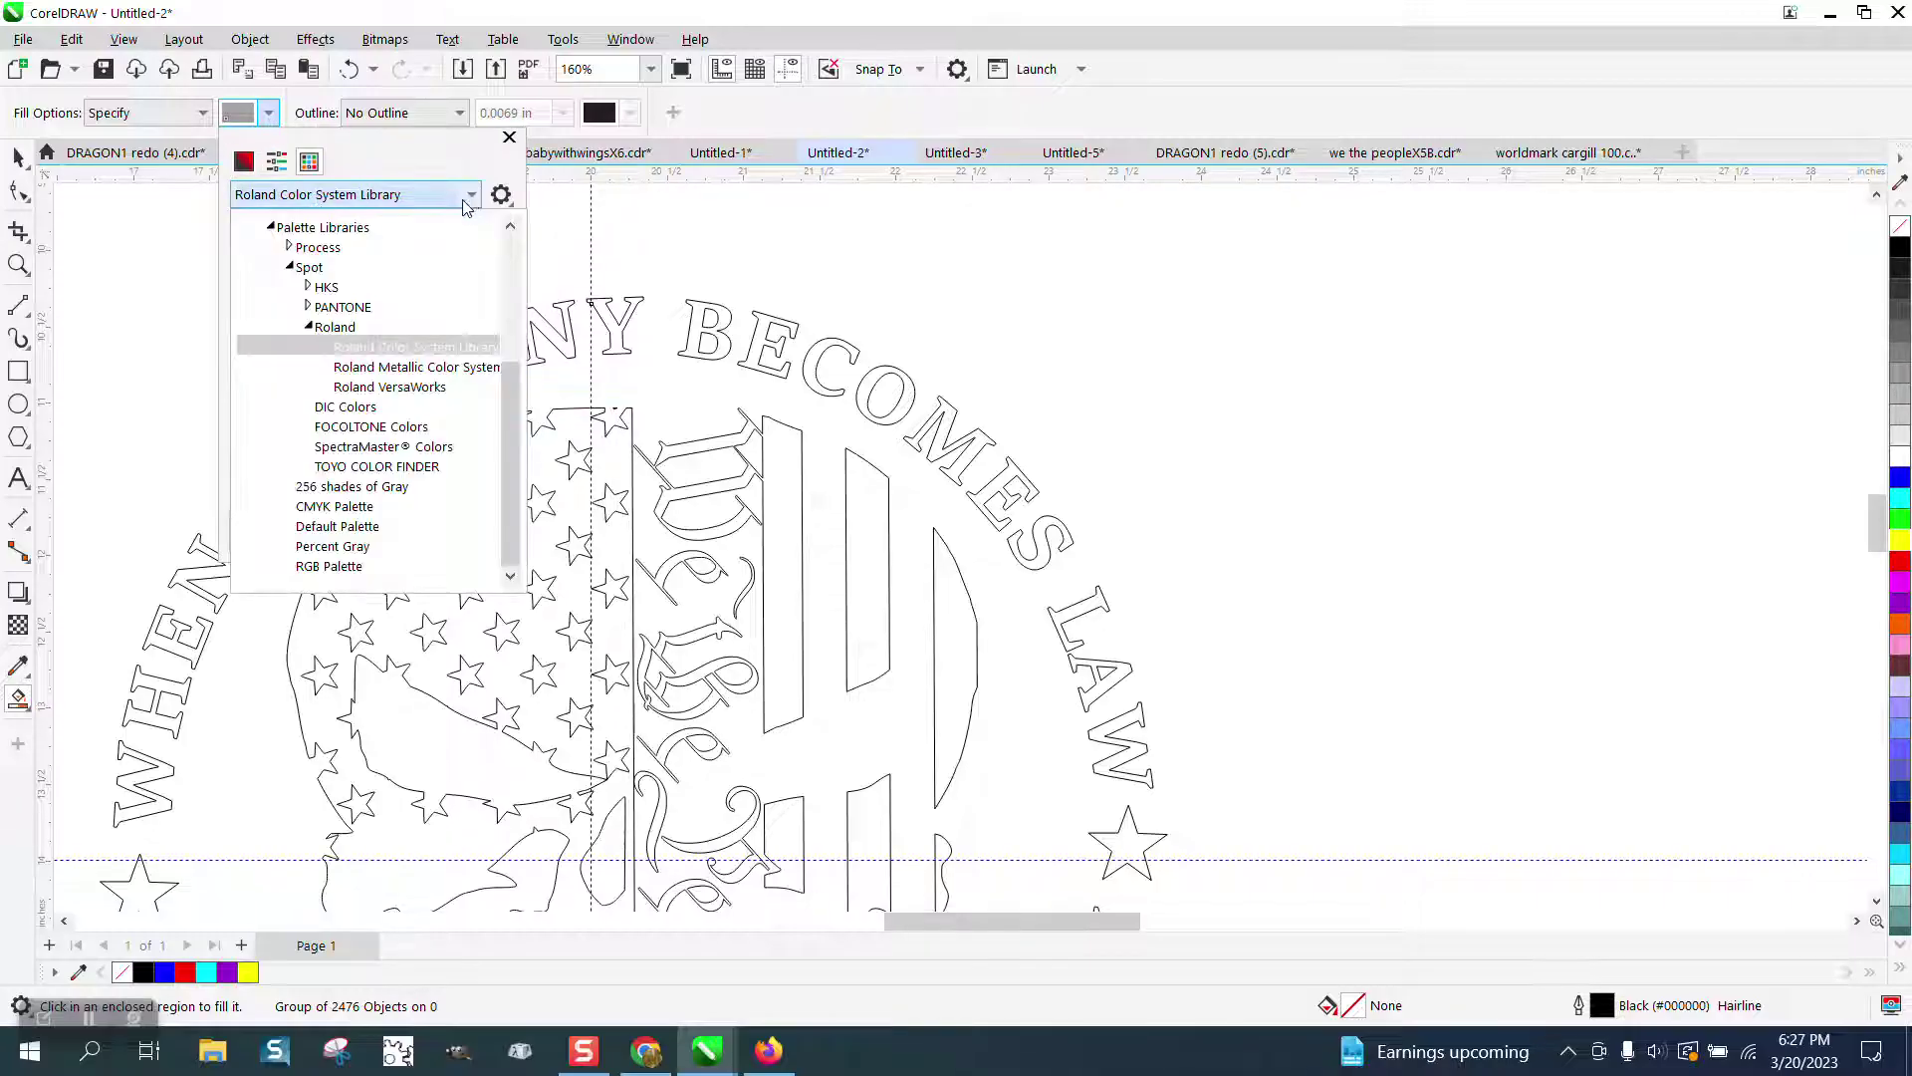
click(339, 565)
click(252, 230)
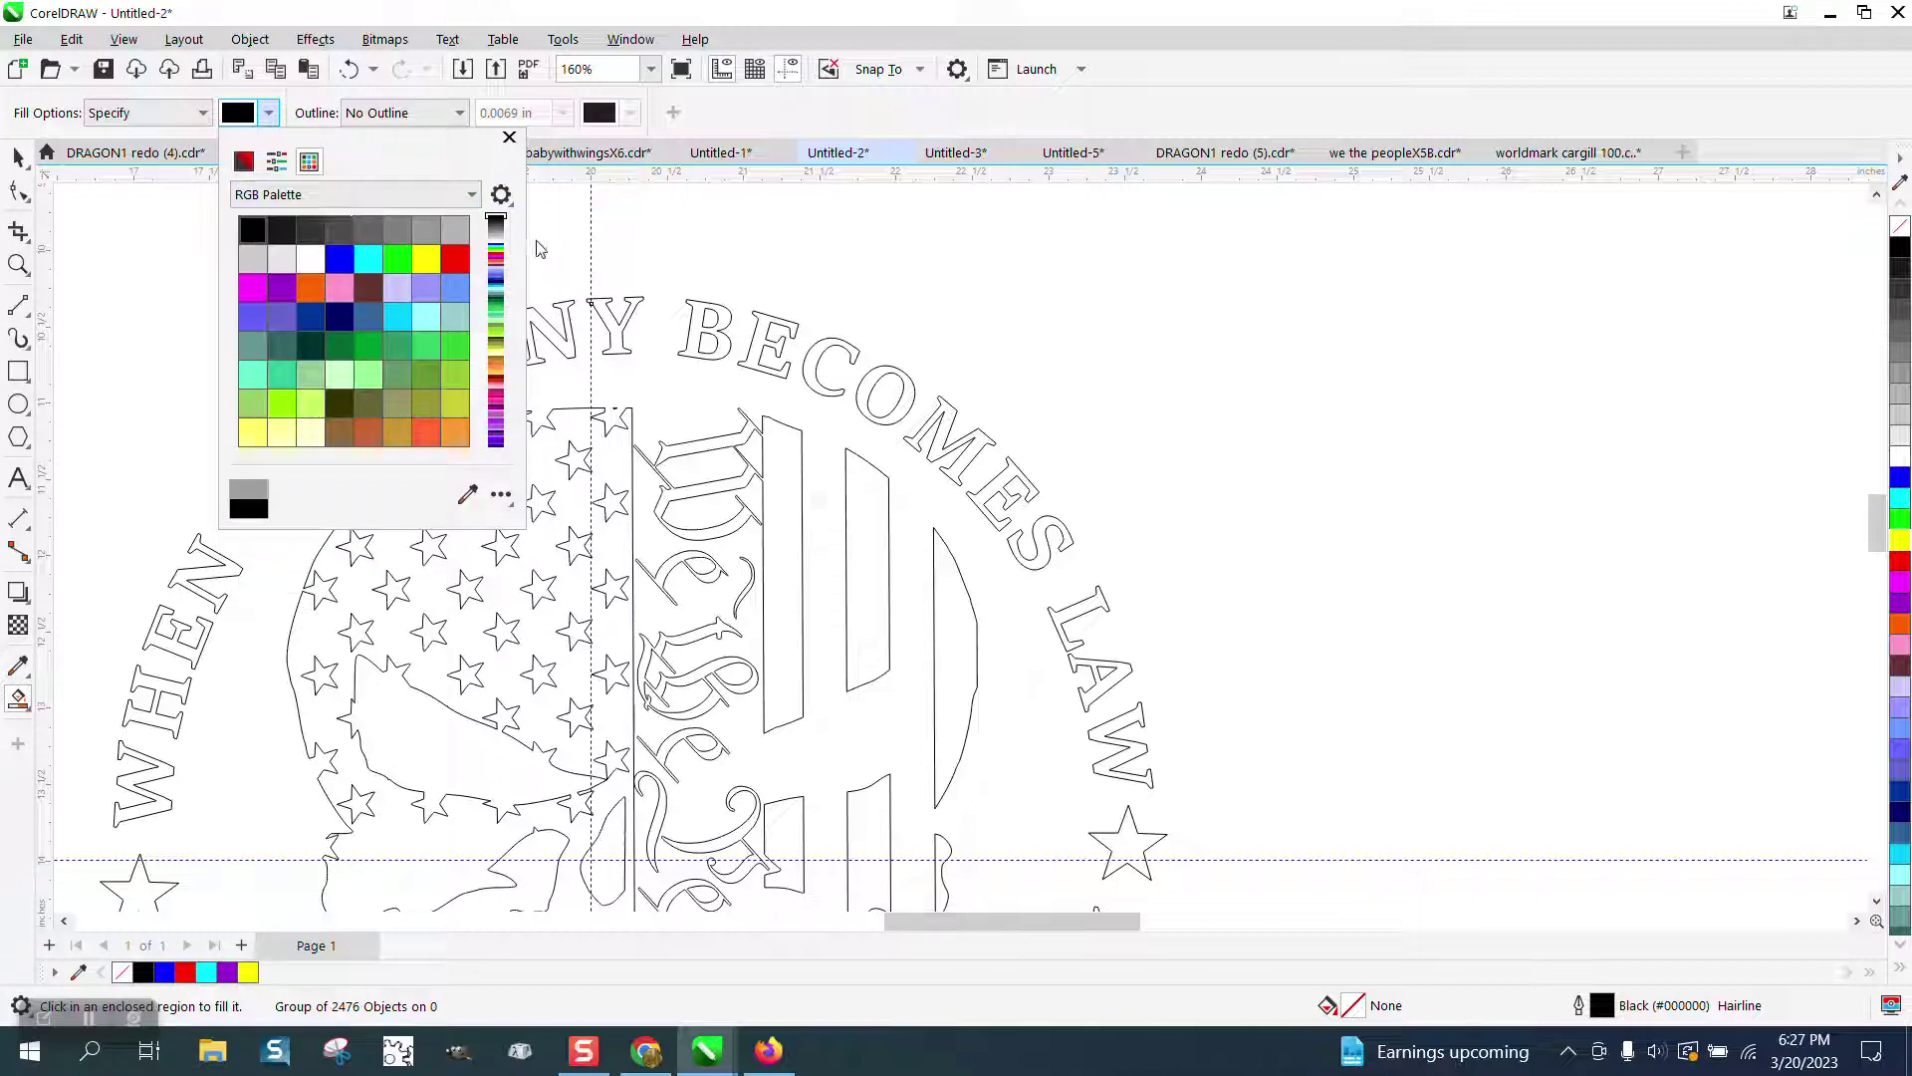
click(551, 236)
- Smart-fill the letters RANNY of TYRANNY in the emblem's upper arc with black
click(610, 324)
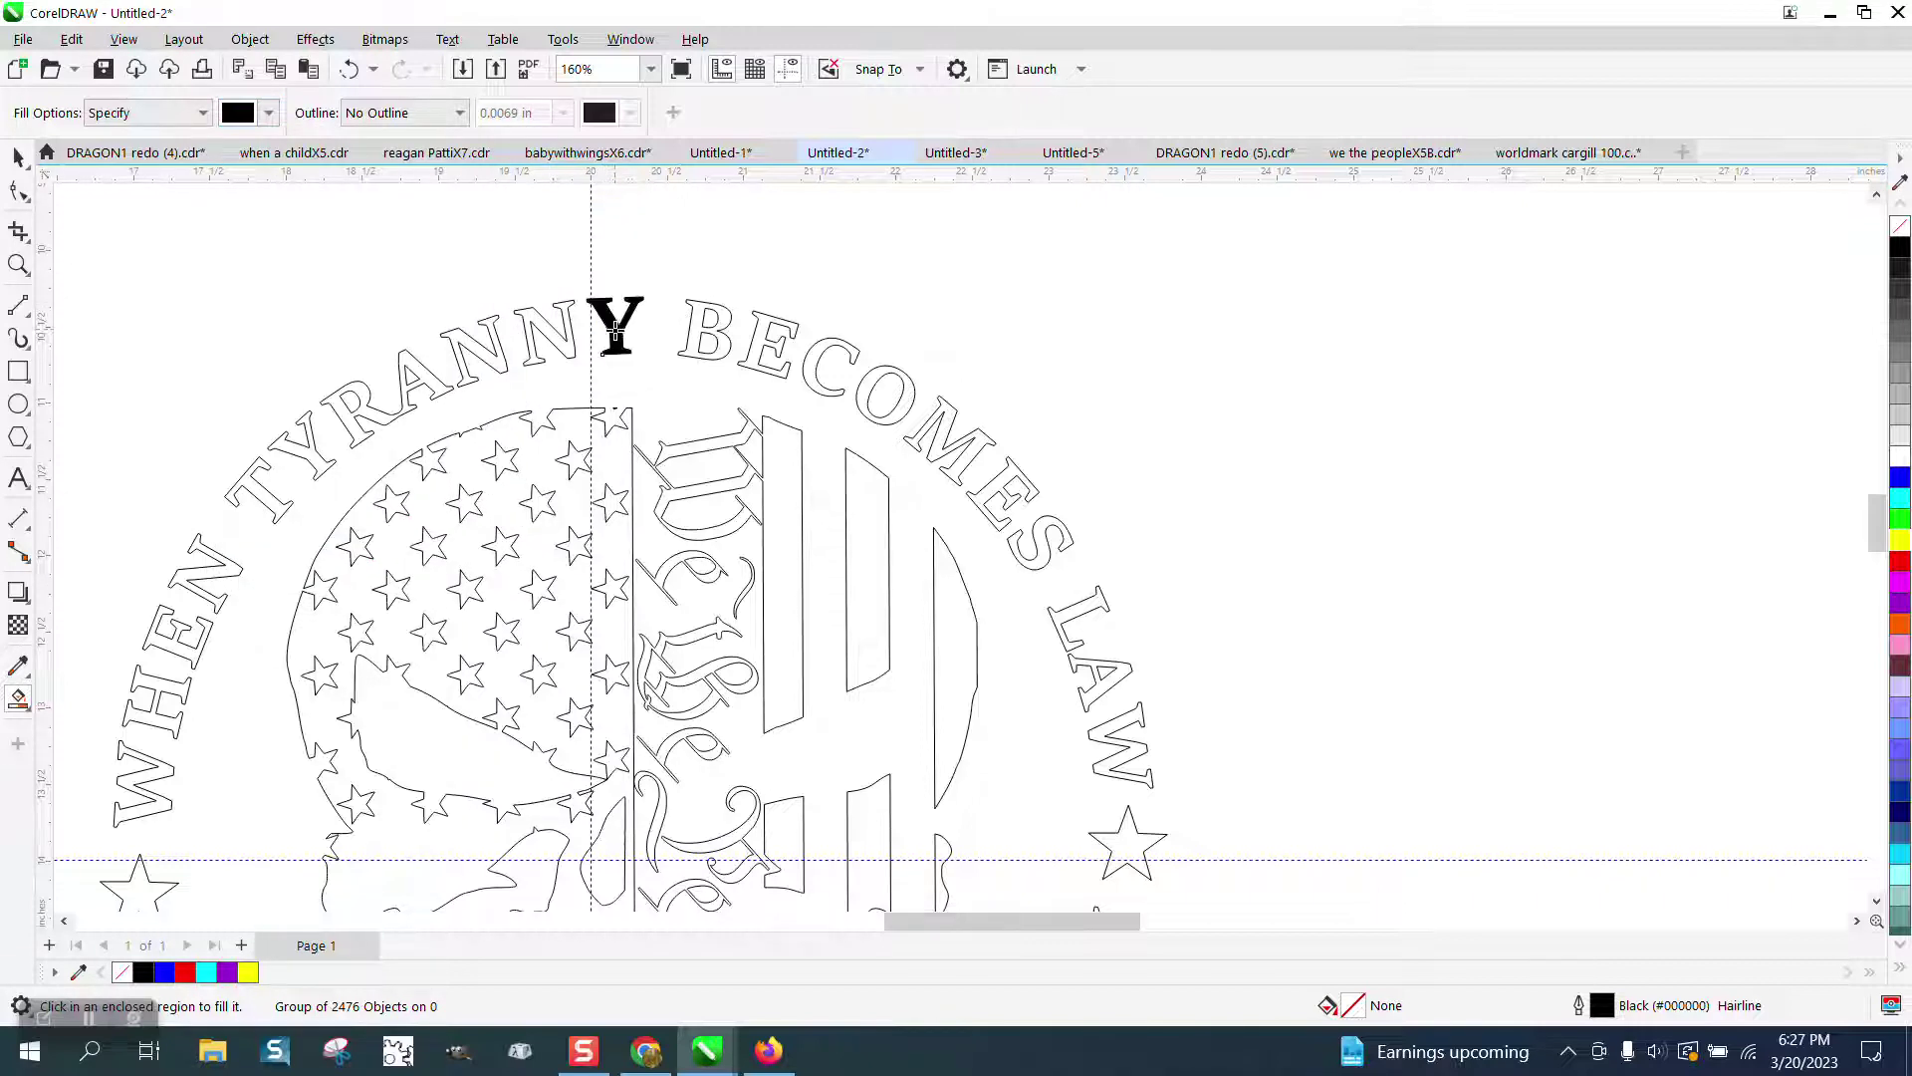
click(567, 339)
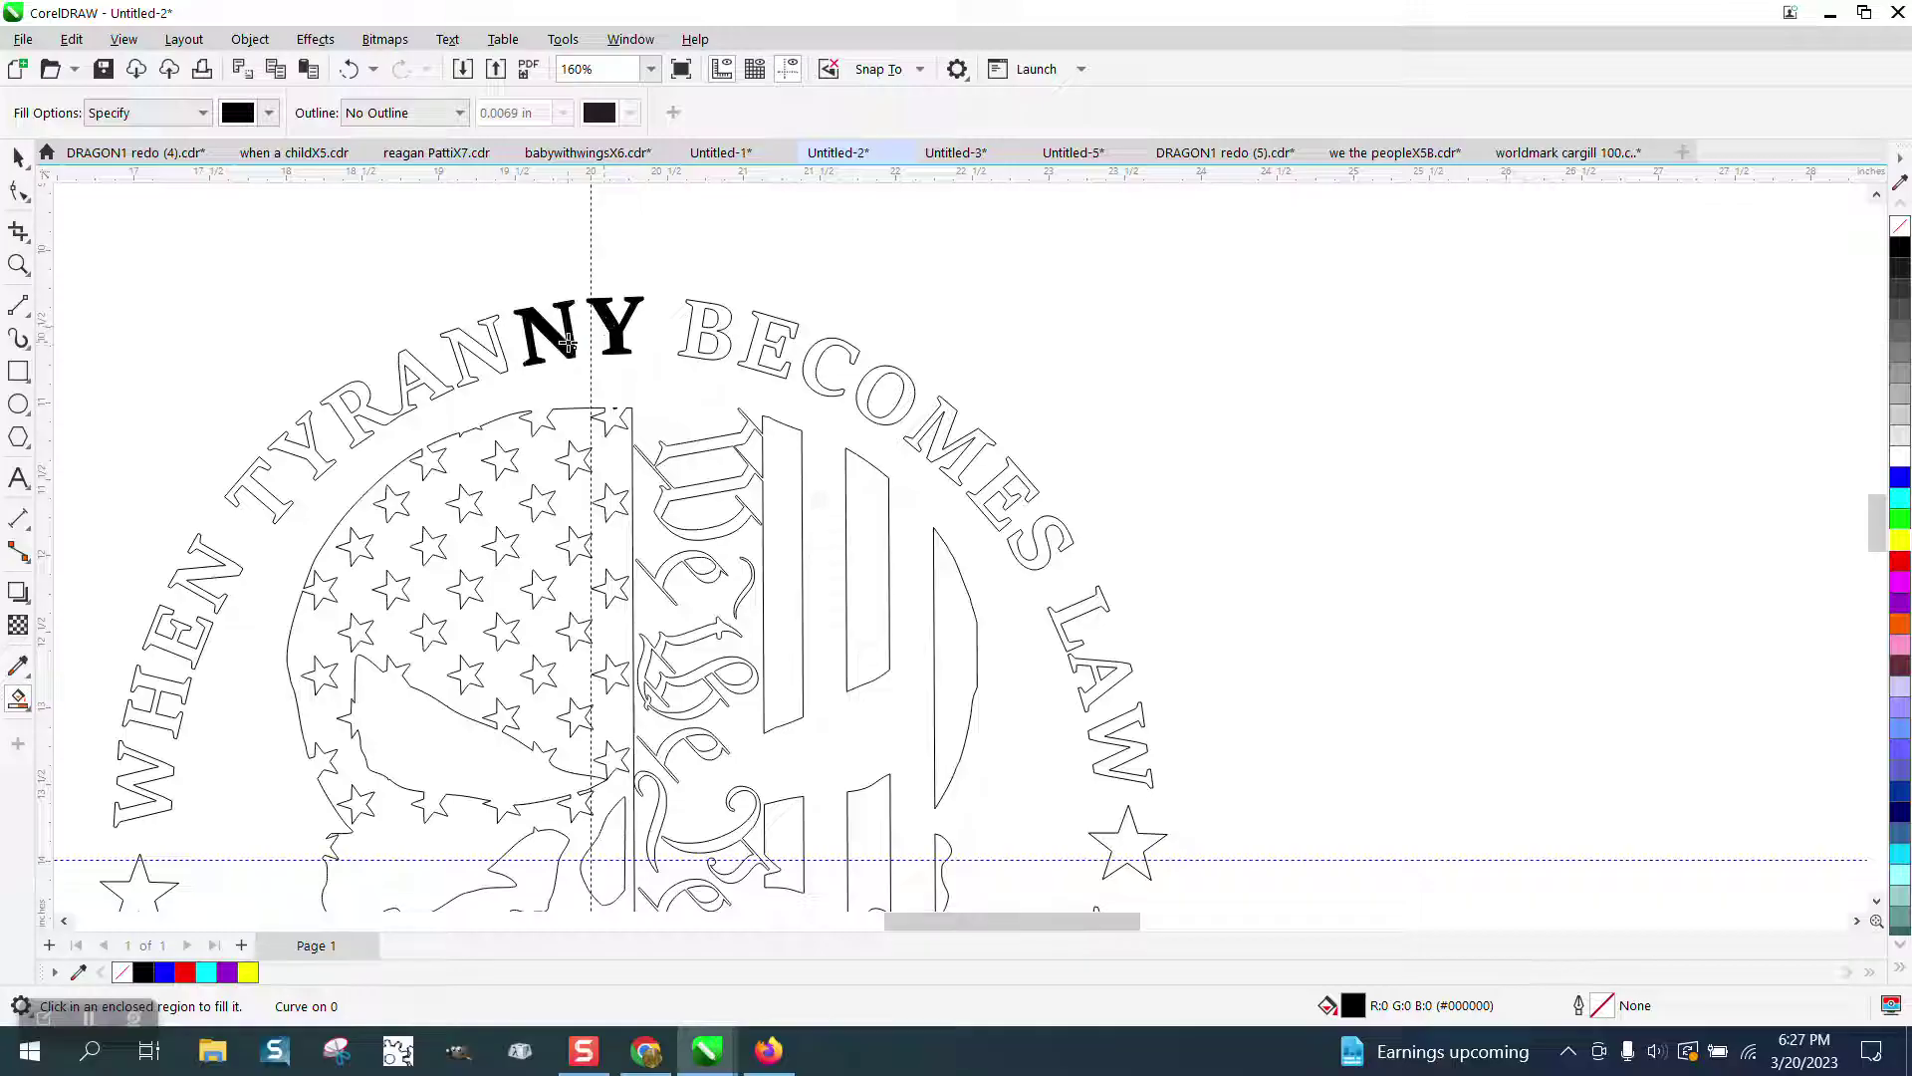
click(490, 361)
click(423, 370)
click(356, 411)
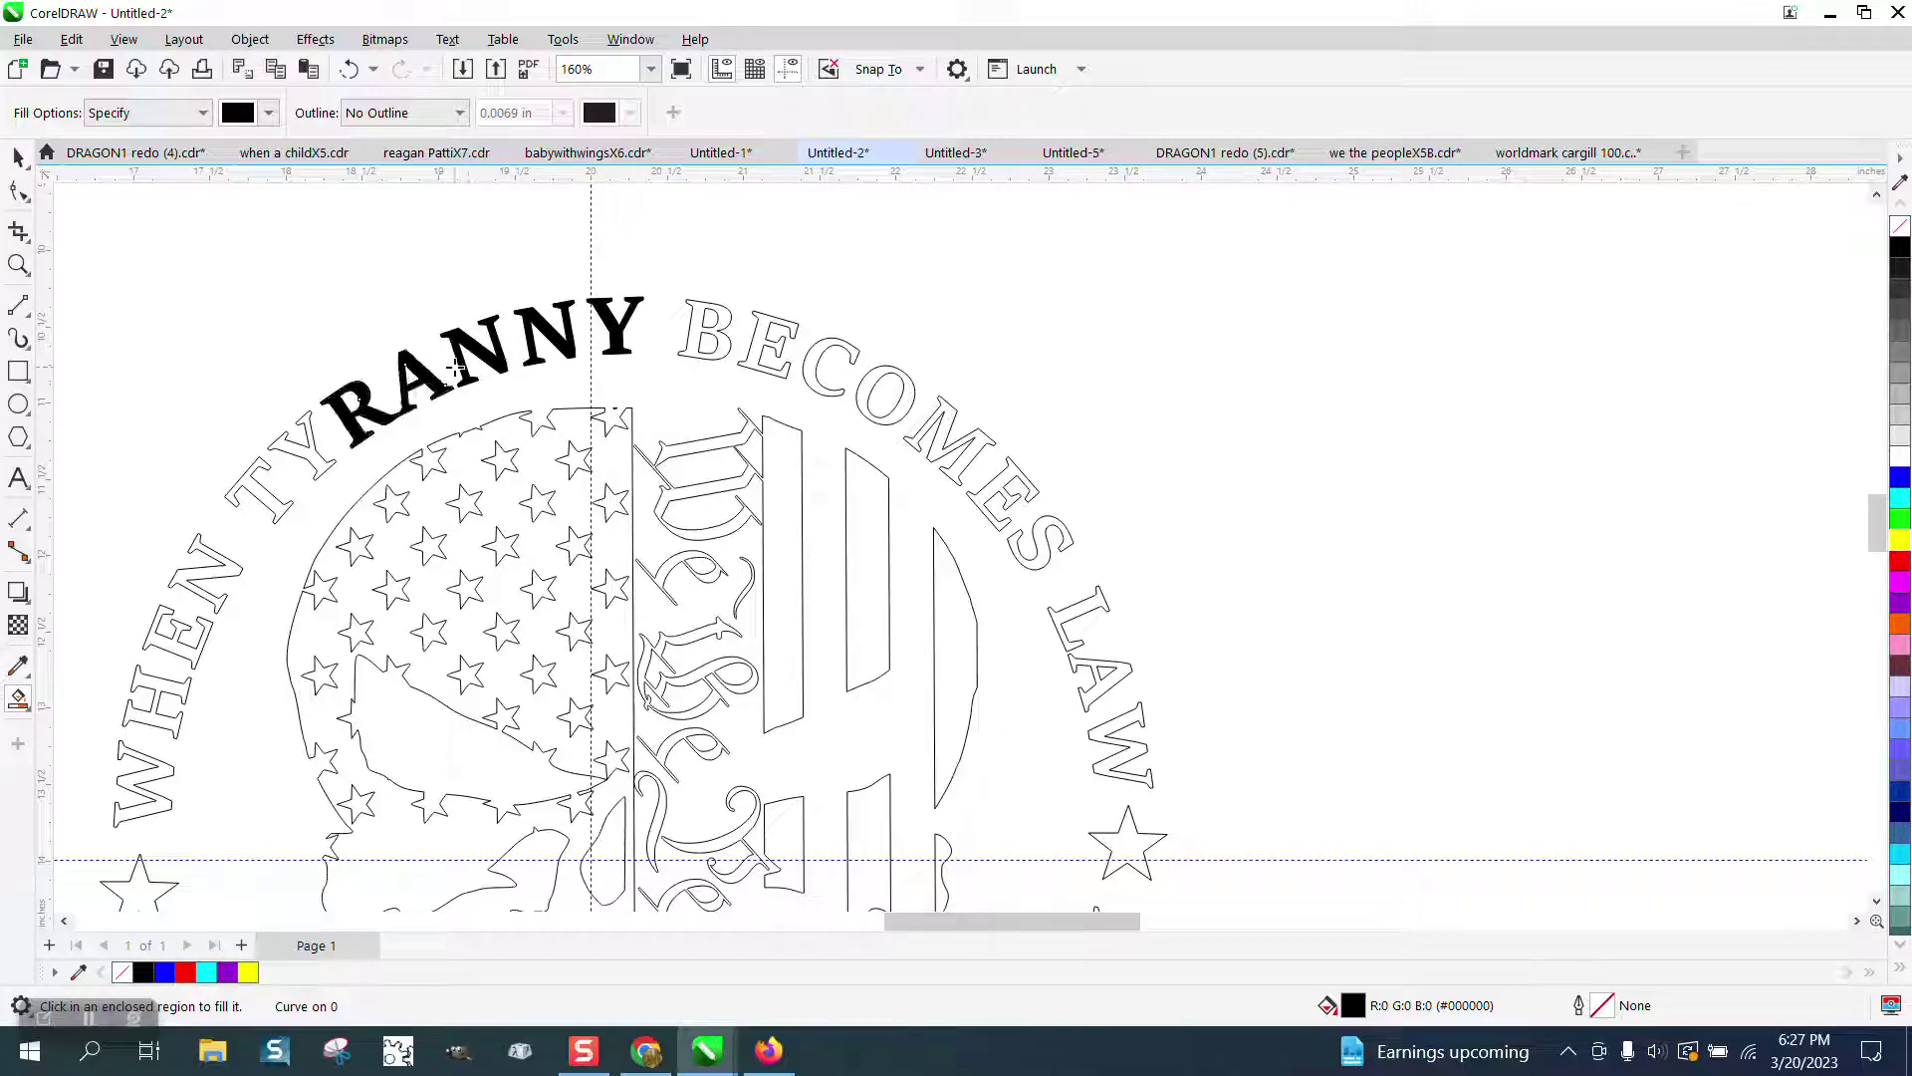
- Smart-fill the remaining T and Y of TYRANNY and the letters HEN of WHEN in black
click(18, 264)
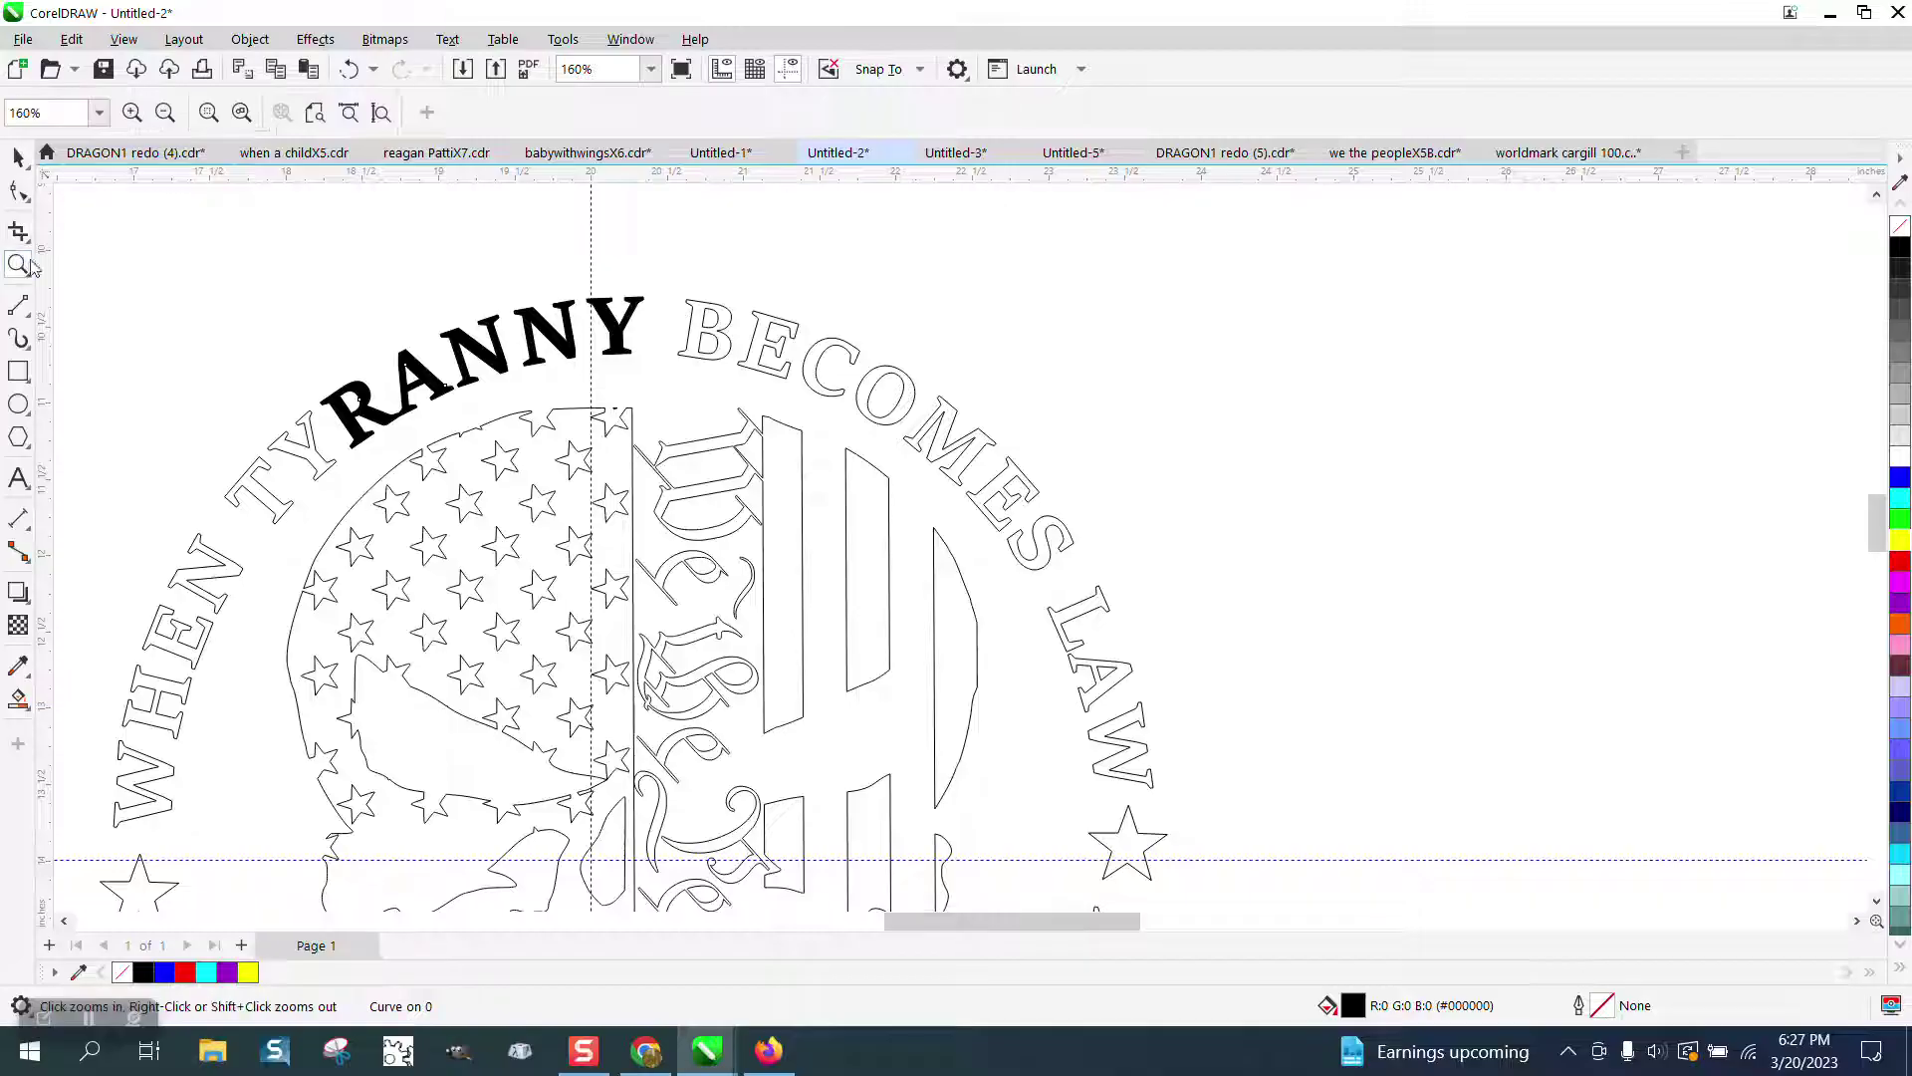
drag(177, 302, 879, 713)
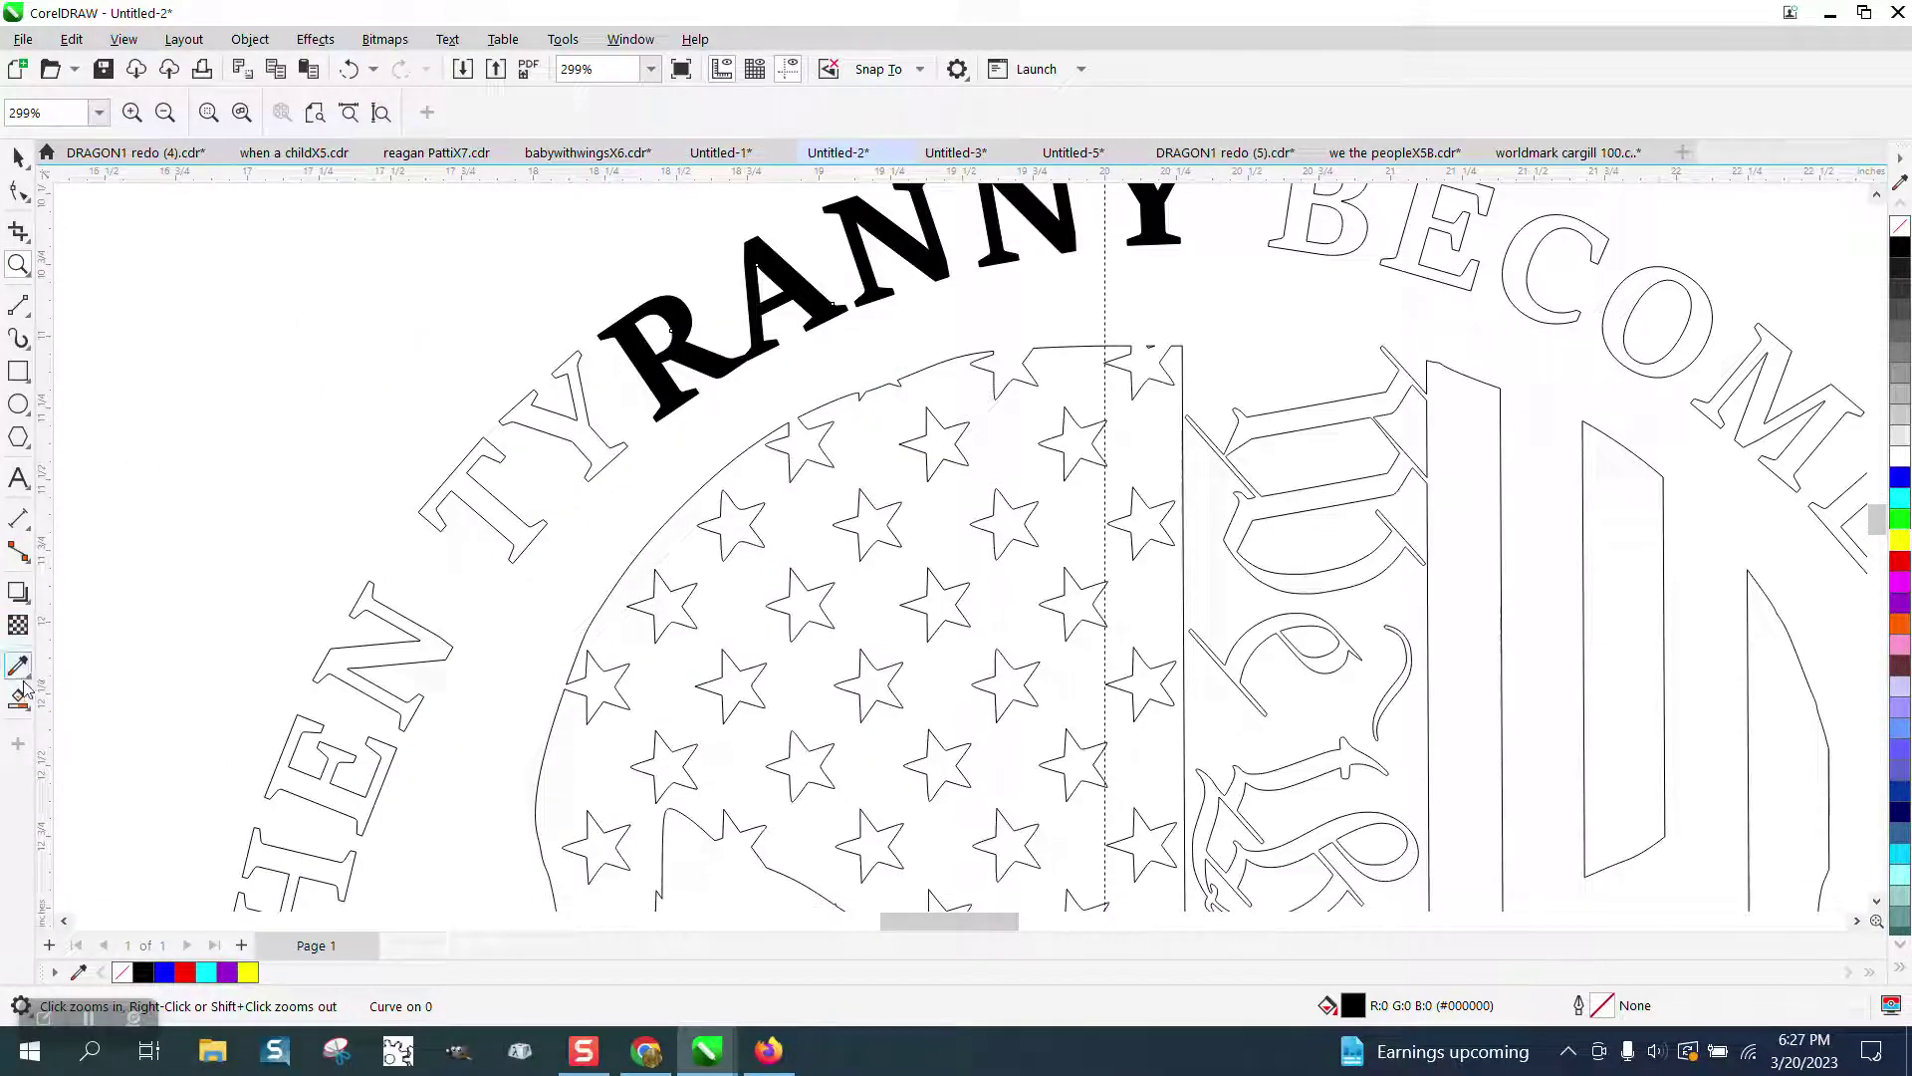
click(34, 692)
click(583, 451)
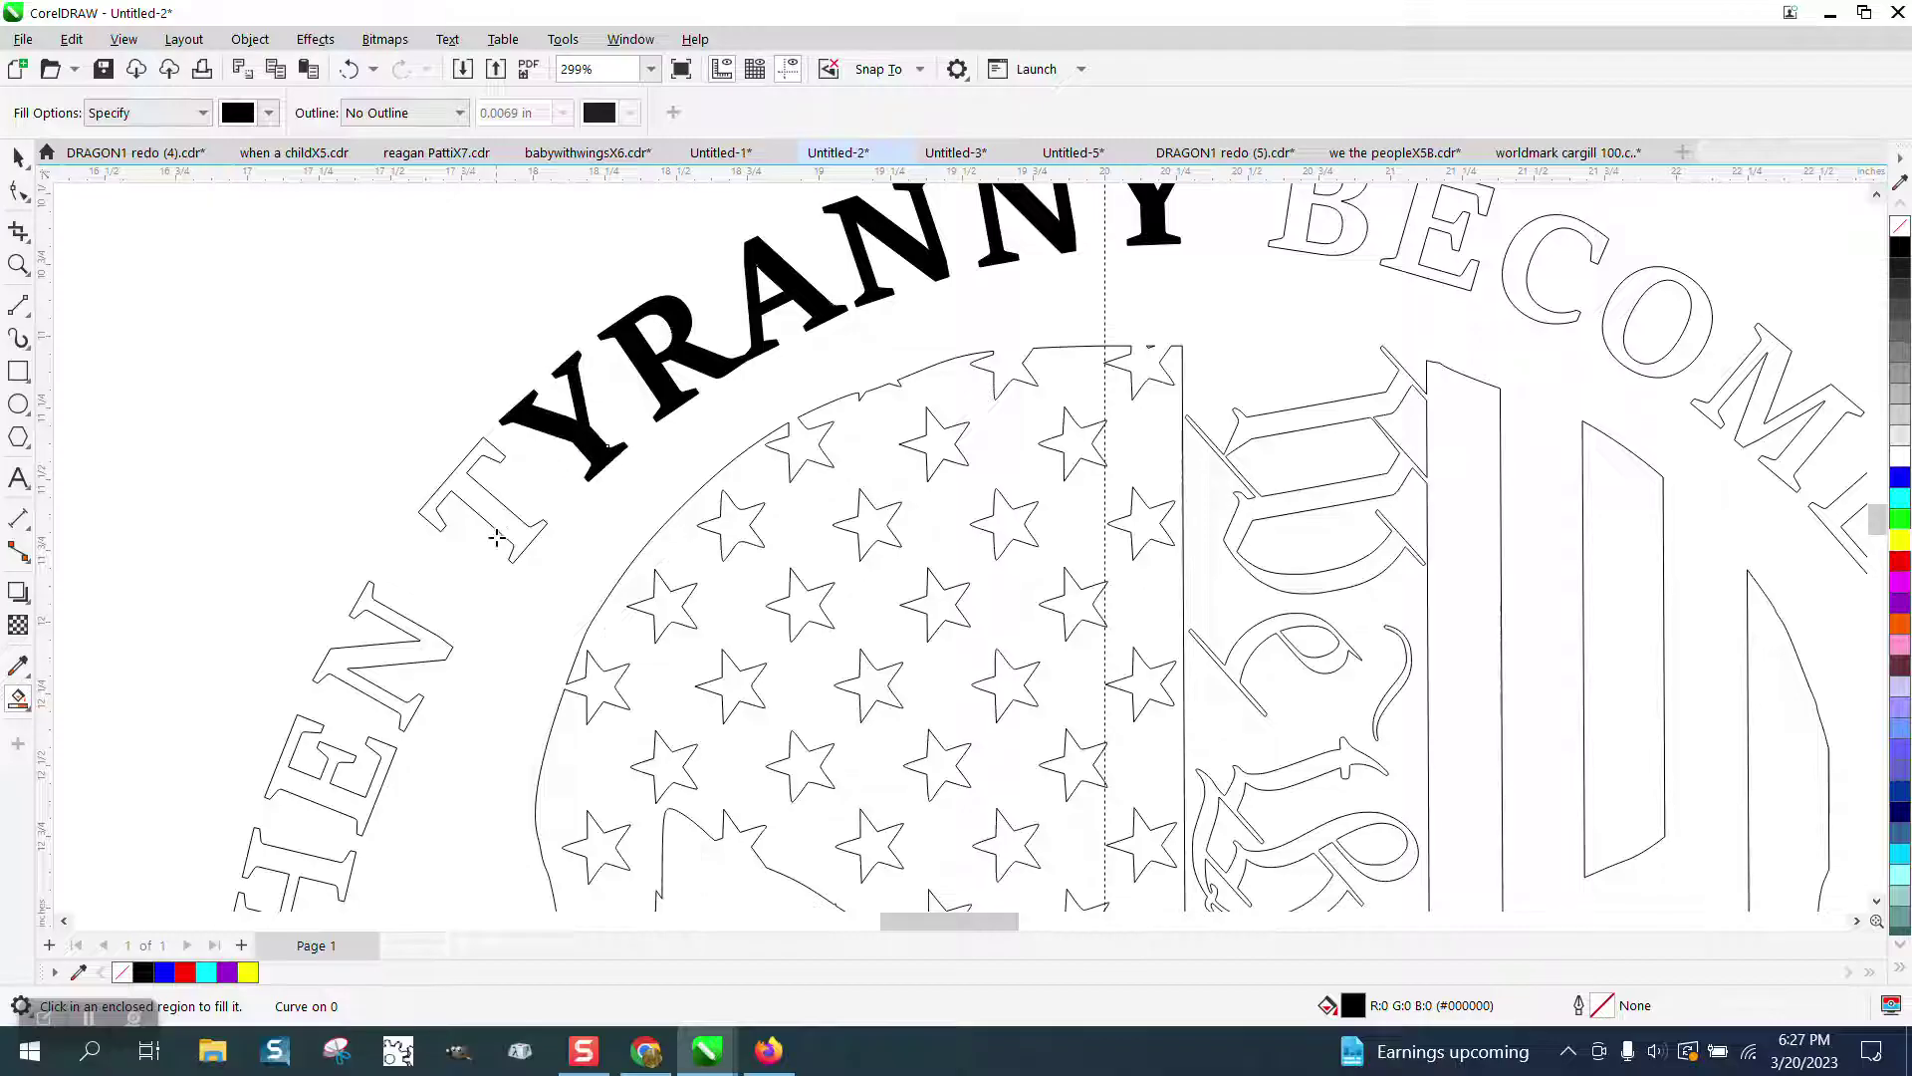
click(498, 533)
click(427, 643)
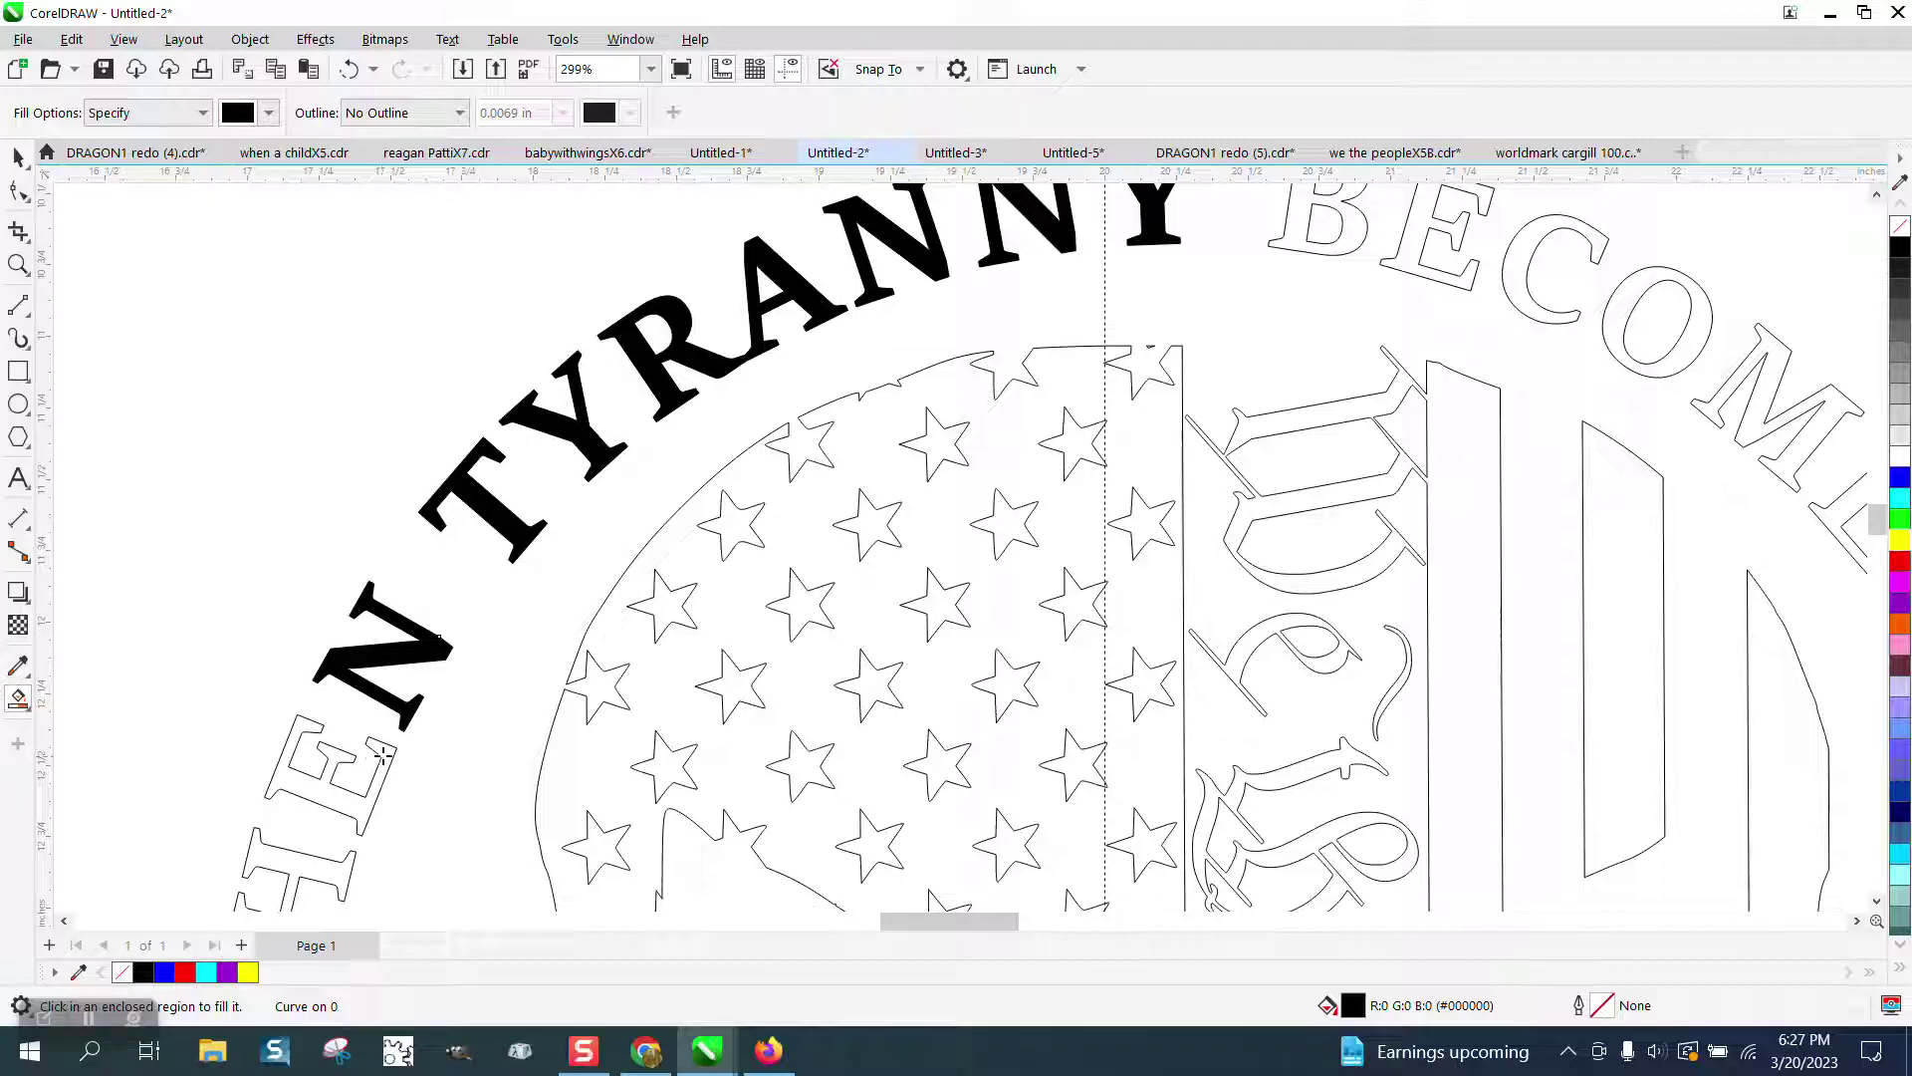
click(329, 820)
click(313, 861)
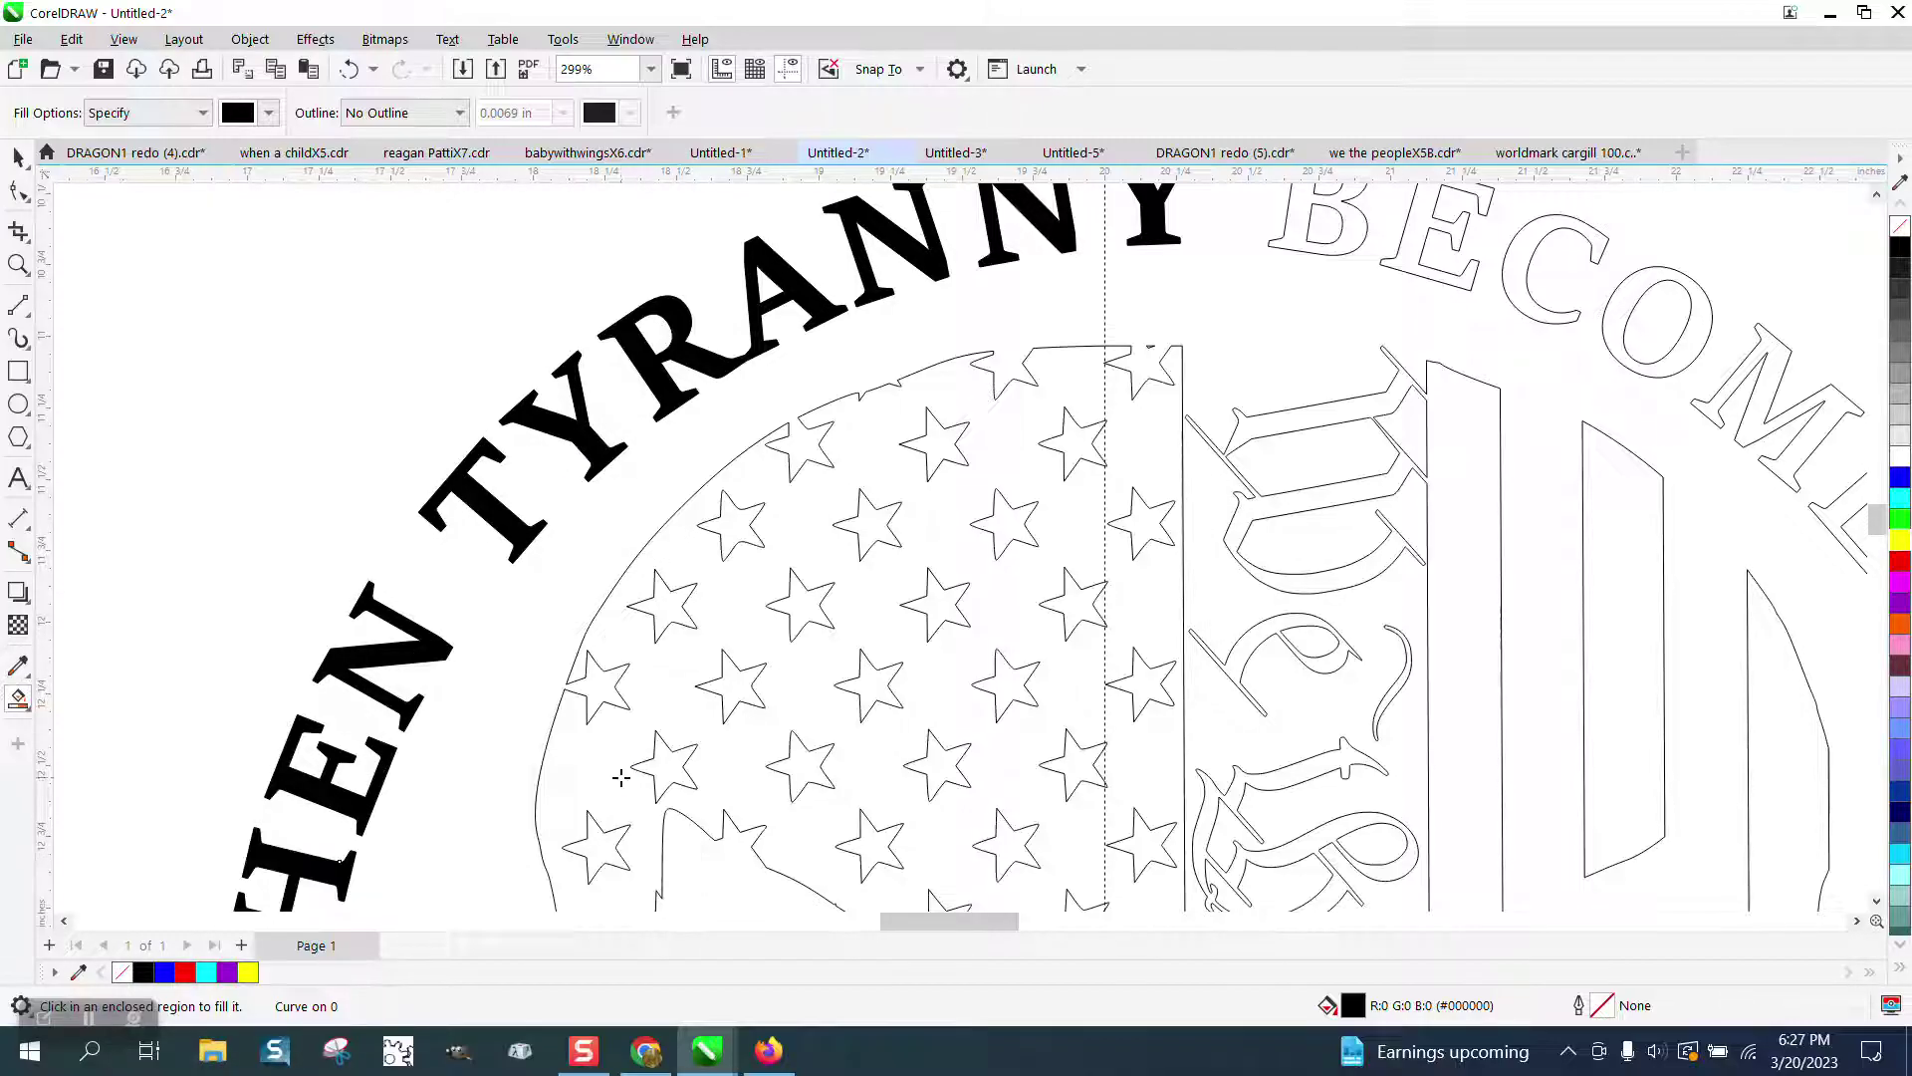
- Smart-fill the skull's starred half, the gothic W and the three upper stripes in black
click(621, 777)
click(1481, 446)
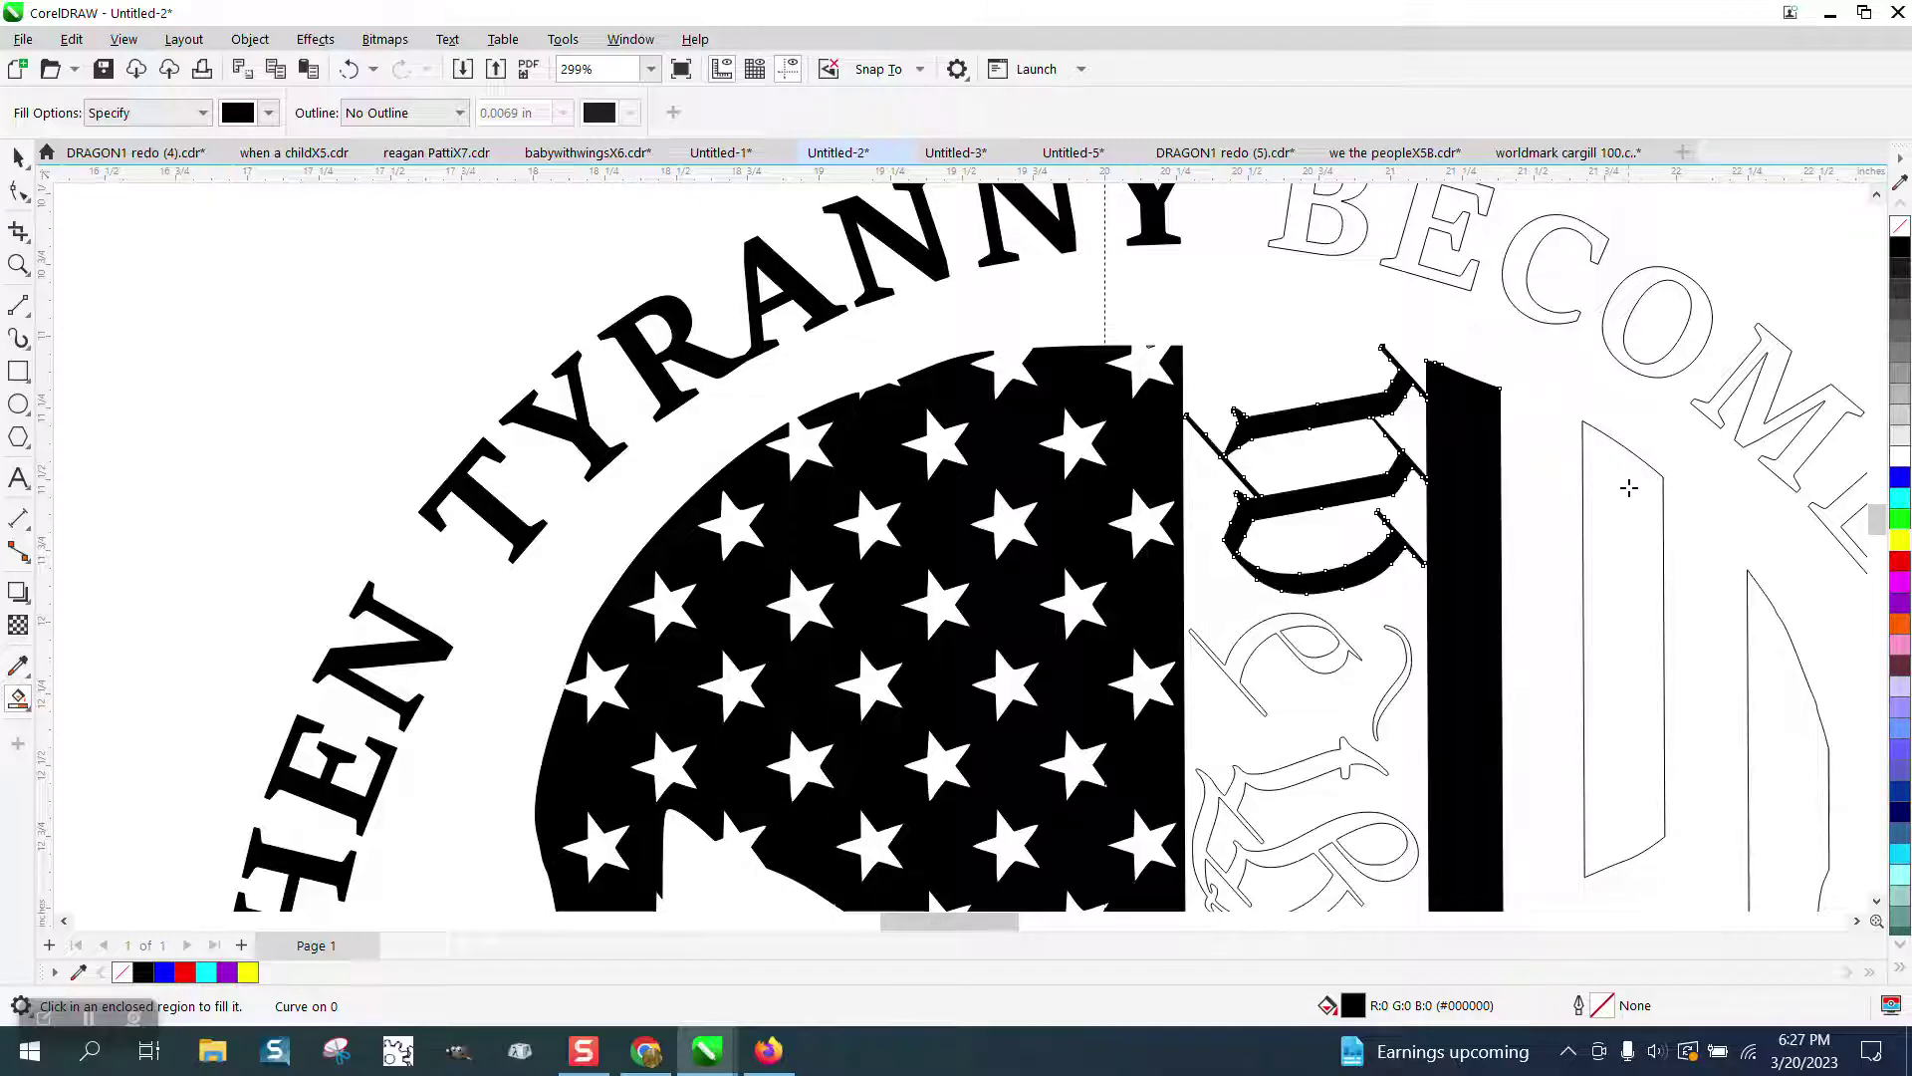
click(1629, 488)
click(1791, 666)
- Smart-fill the gothic e of We, the curved stroke beside it and the Th in black, undoing the misplaced fill inside the e
click(1308, 628)
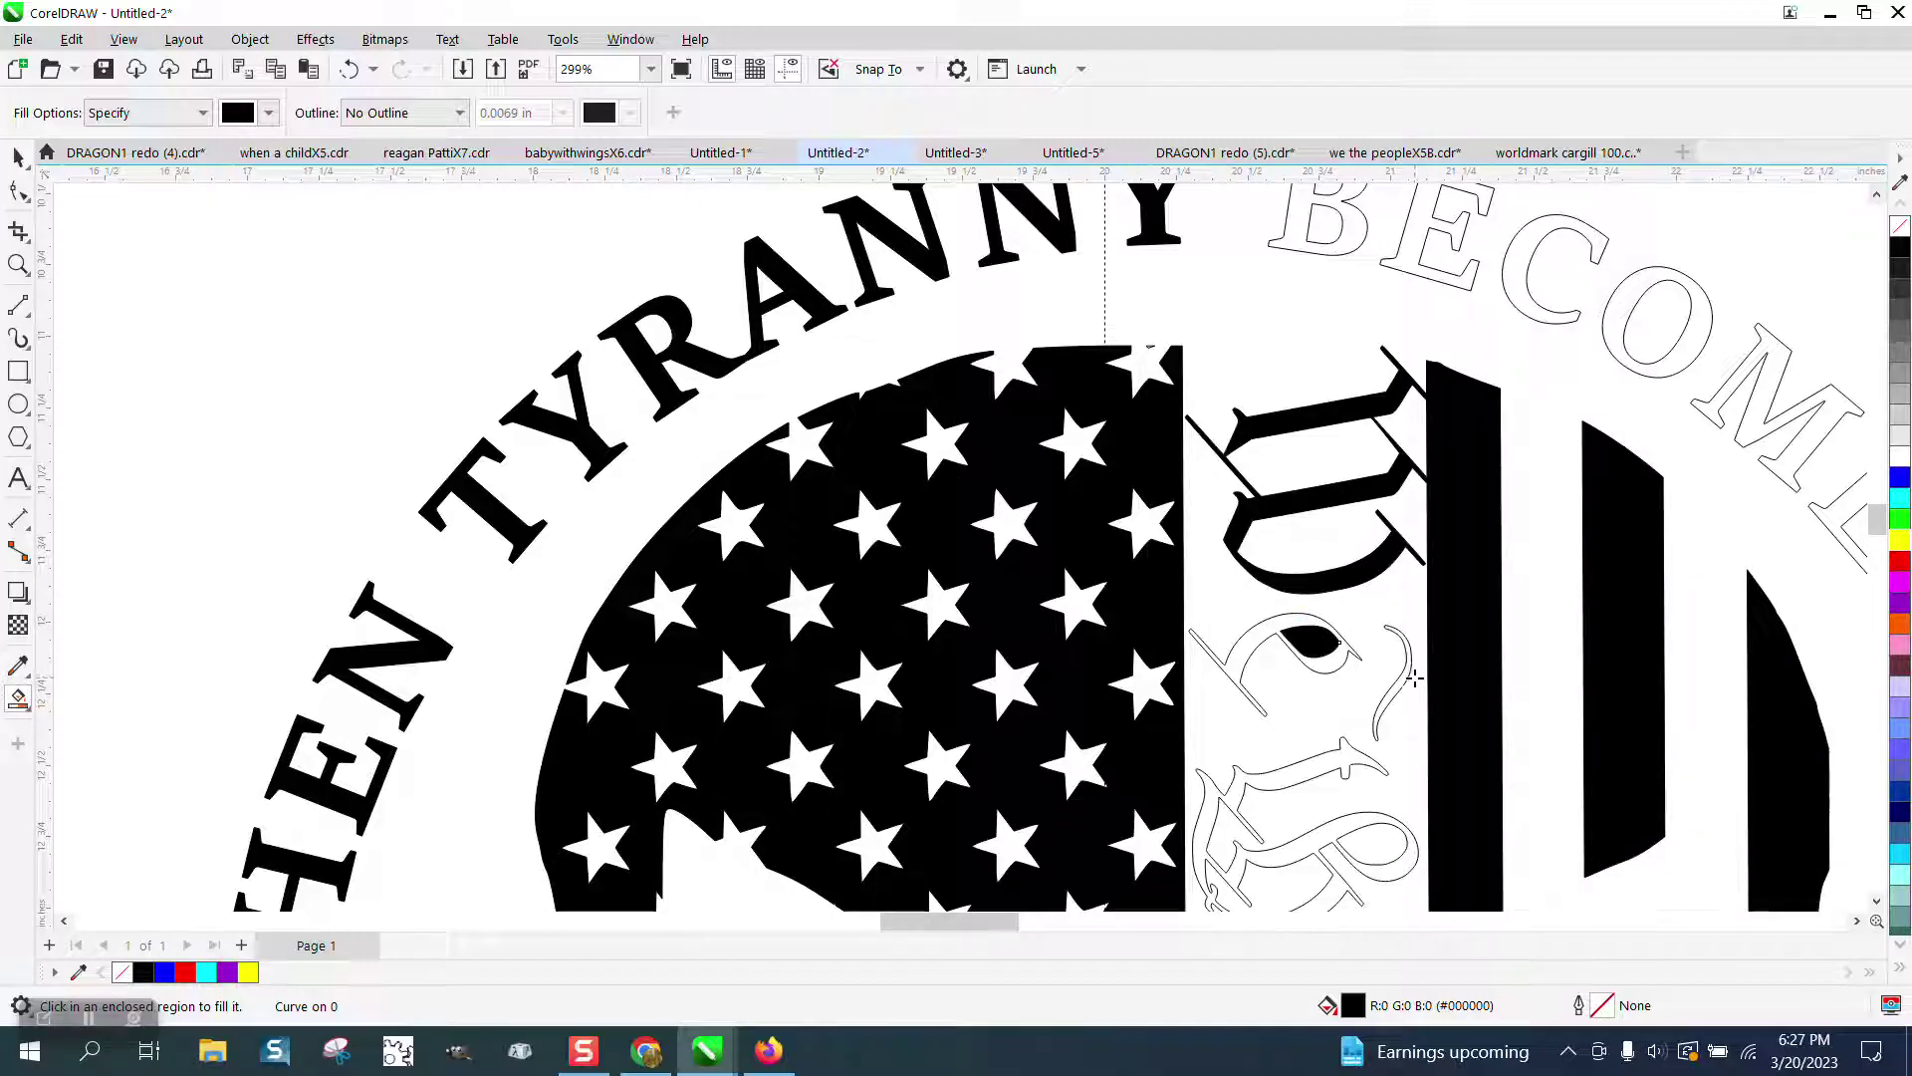
click(349, 69)
click(1340, 657)
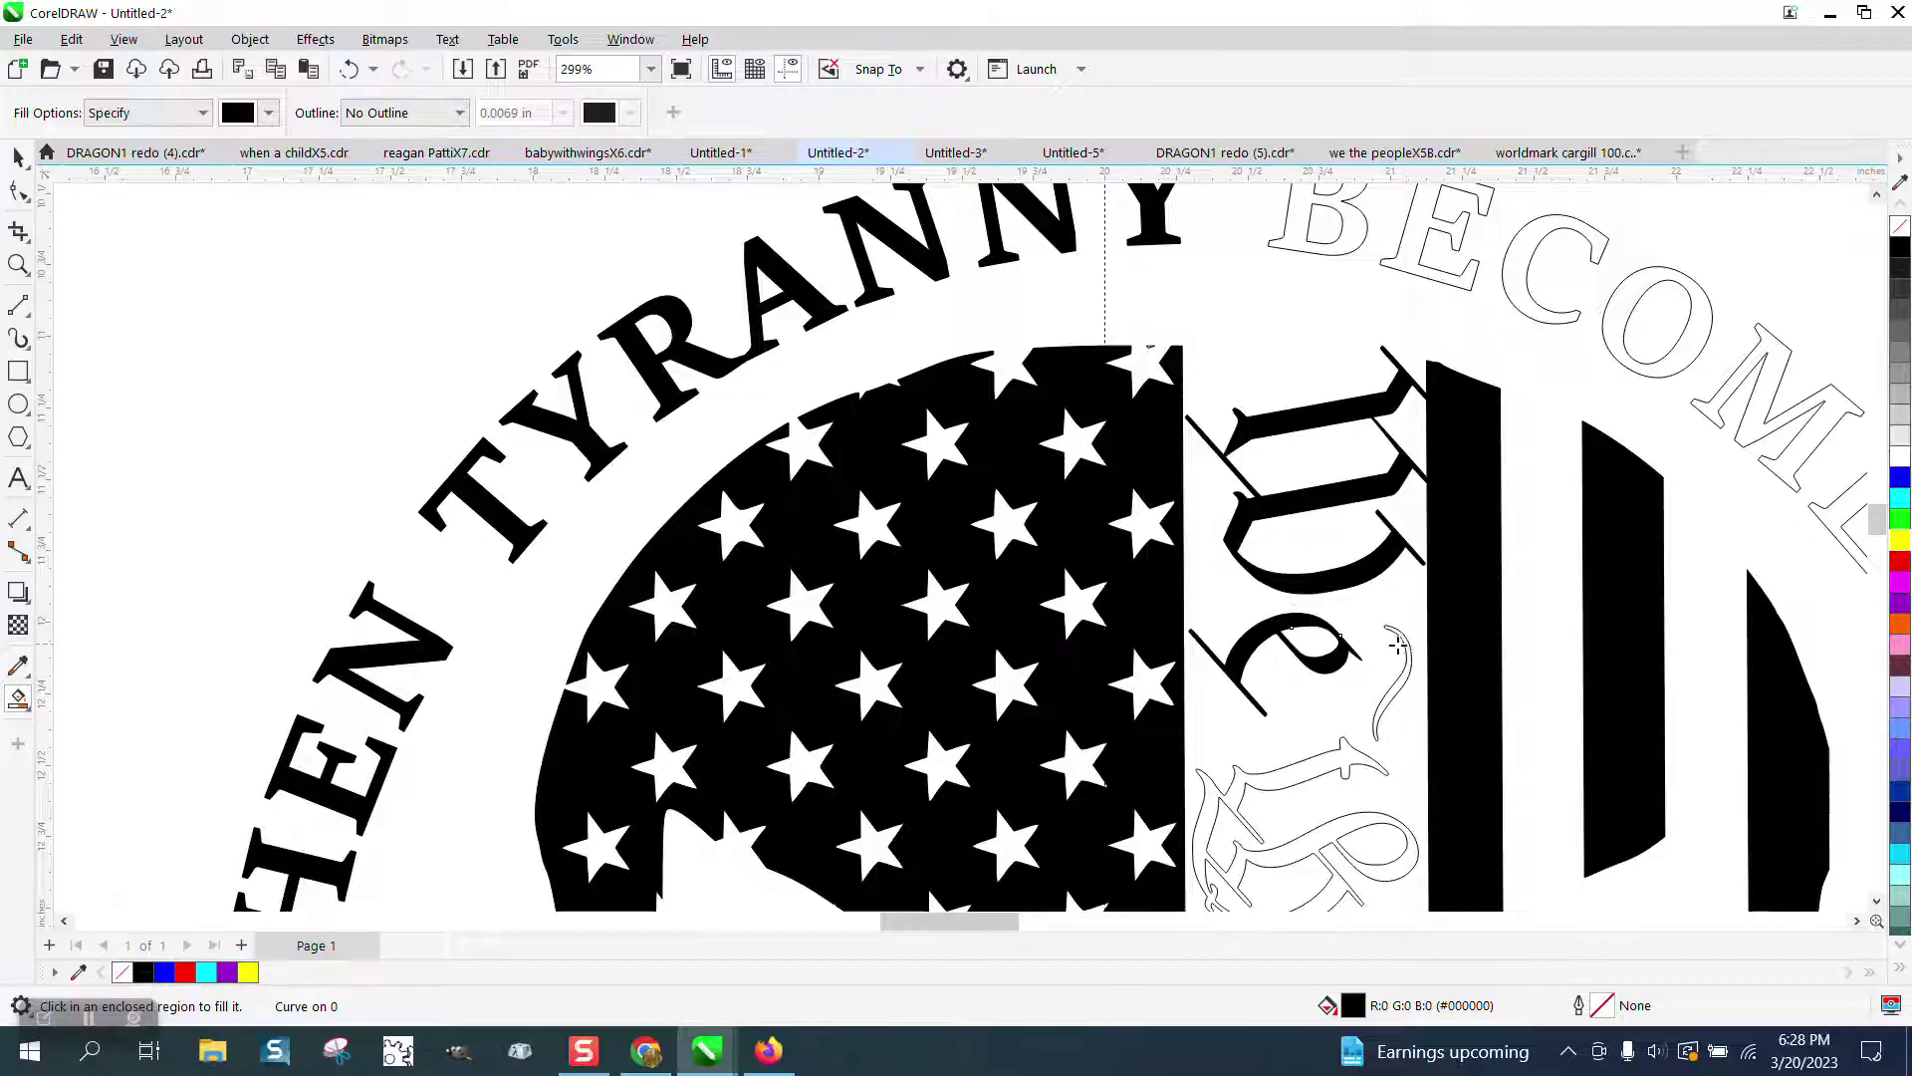
click(1397, 646)
click(1321, 767)
- Smart-fill the e of the, the gothic P of People and the three lower stripe pieces in black
scroll(1305, 803, down, 2)
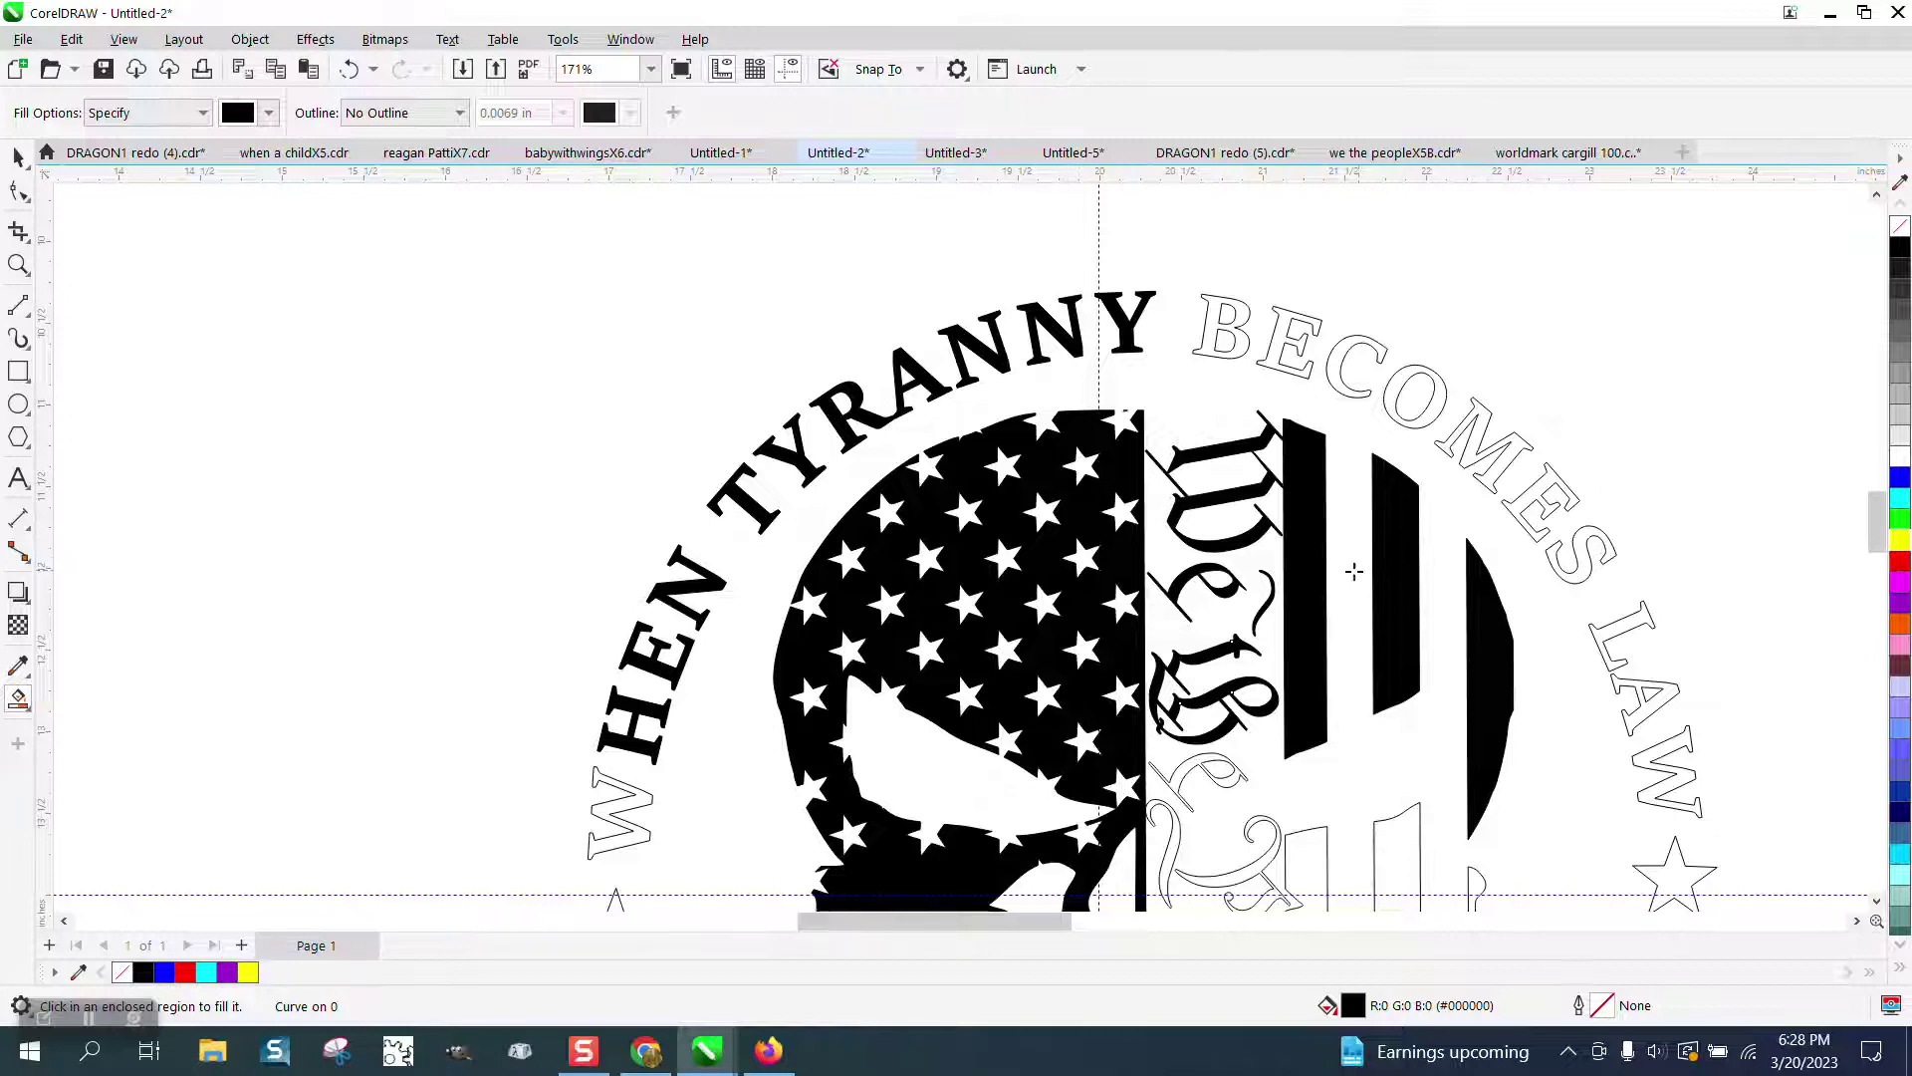
scroll(1334, 641, down, 1)
click(1233, 732)
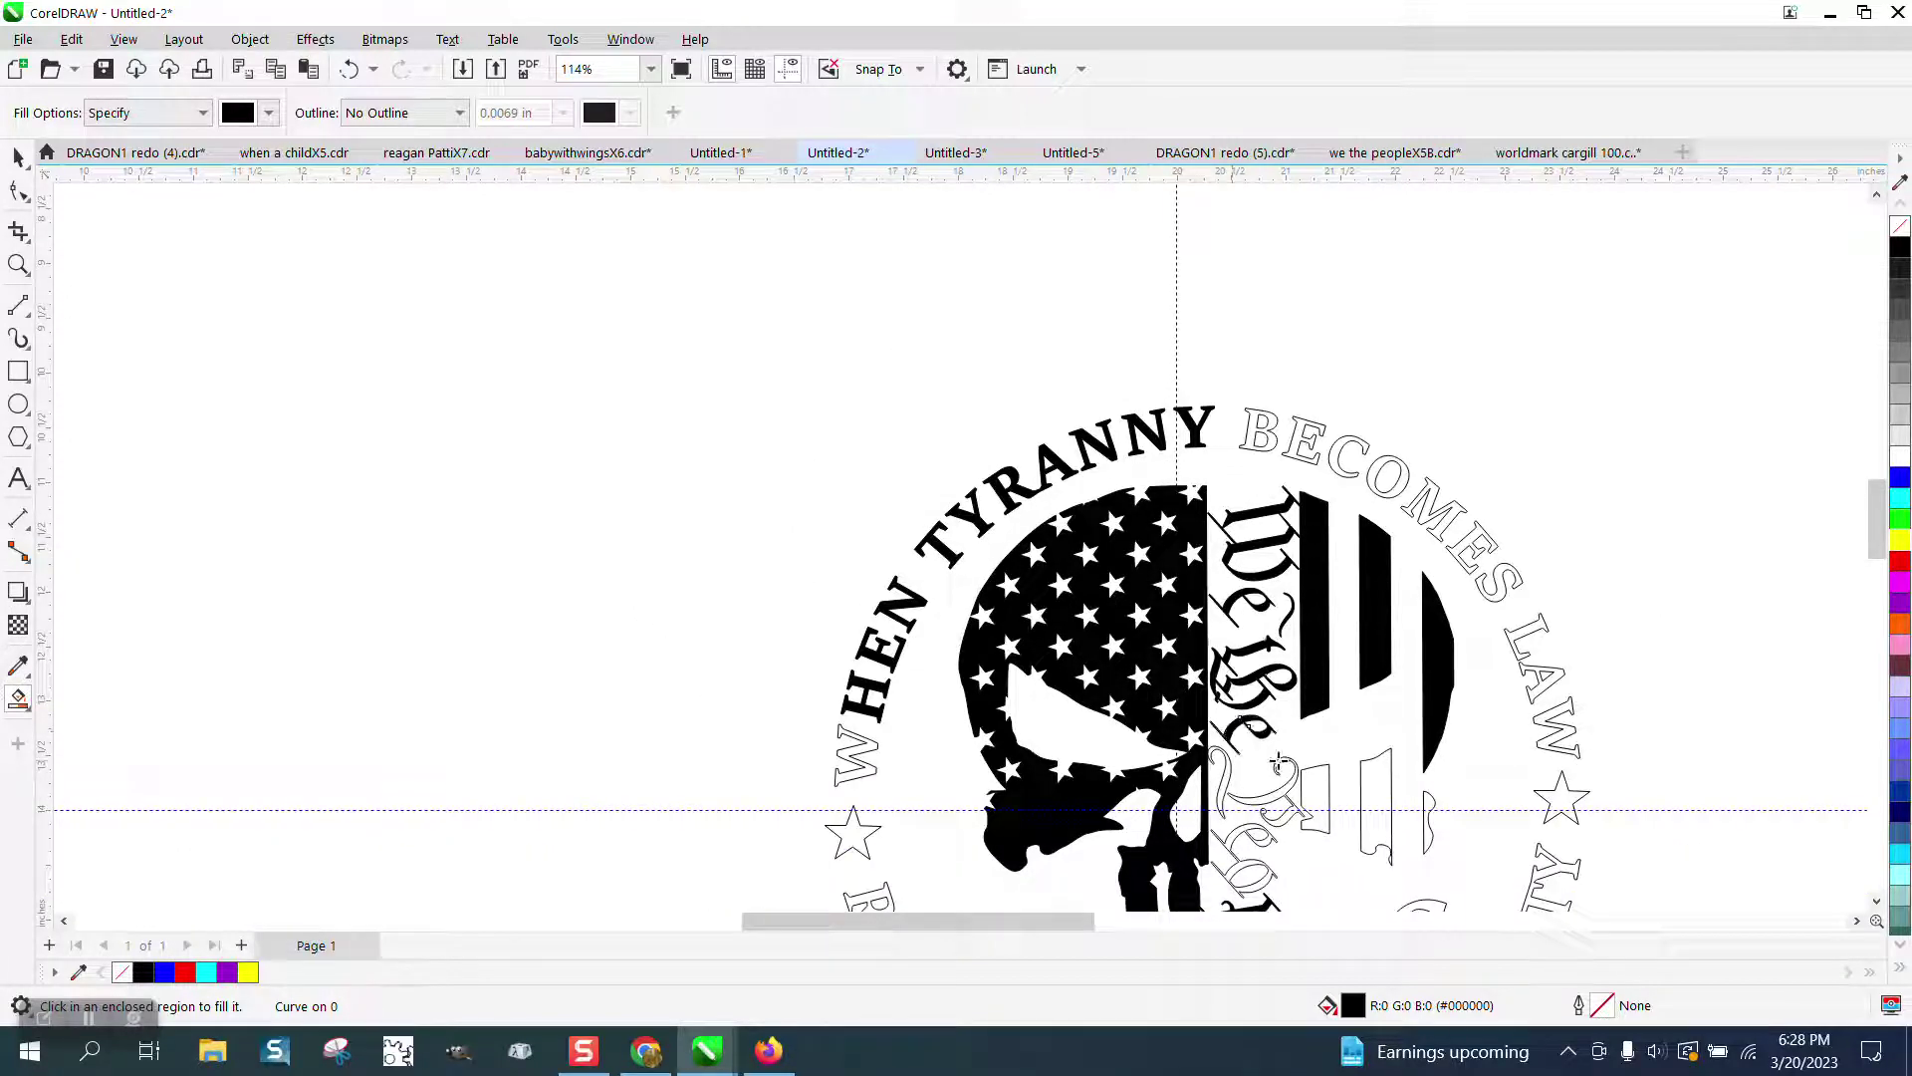
click(1292, 789)
click(1317, 786)
click(1227, 774)
click(1376, 794)
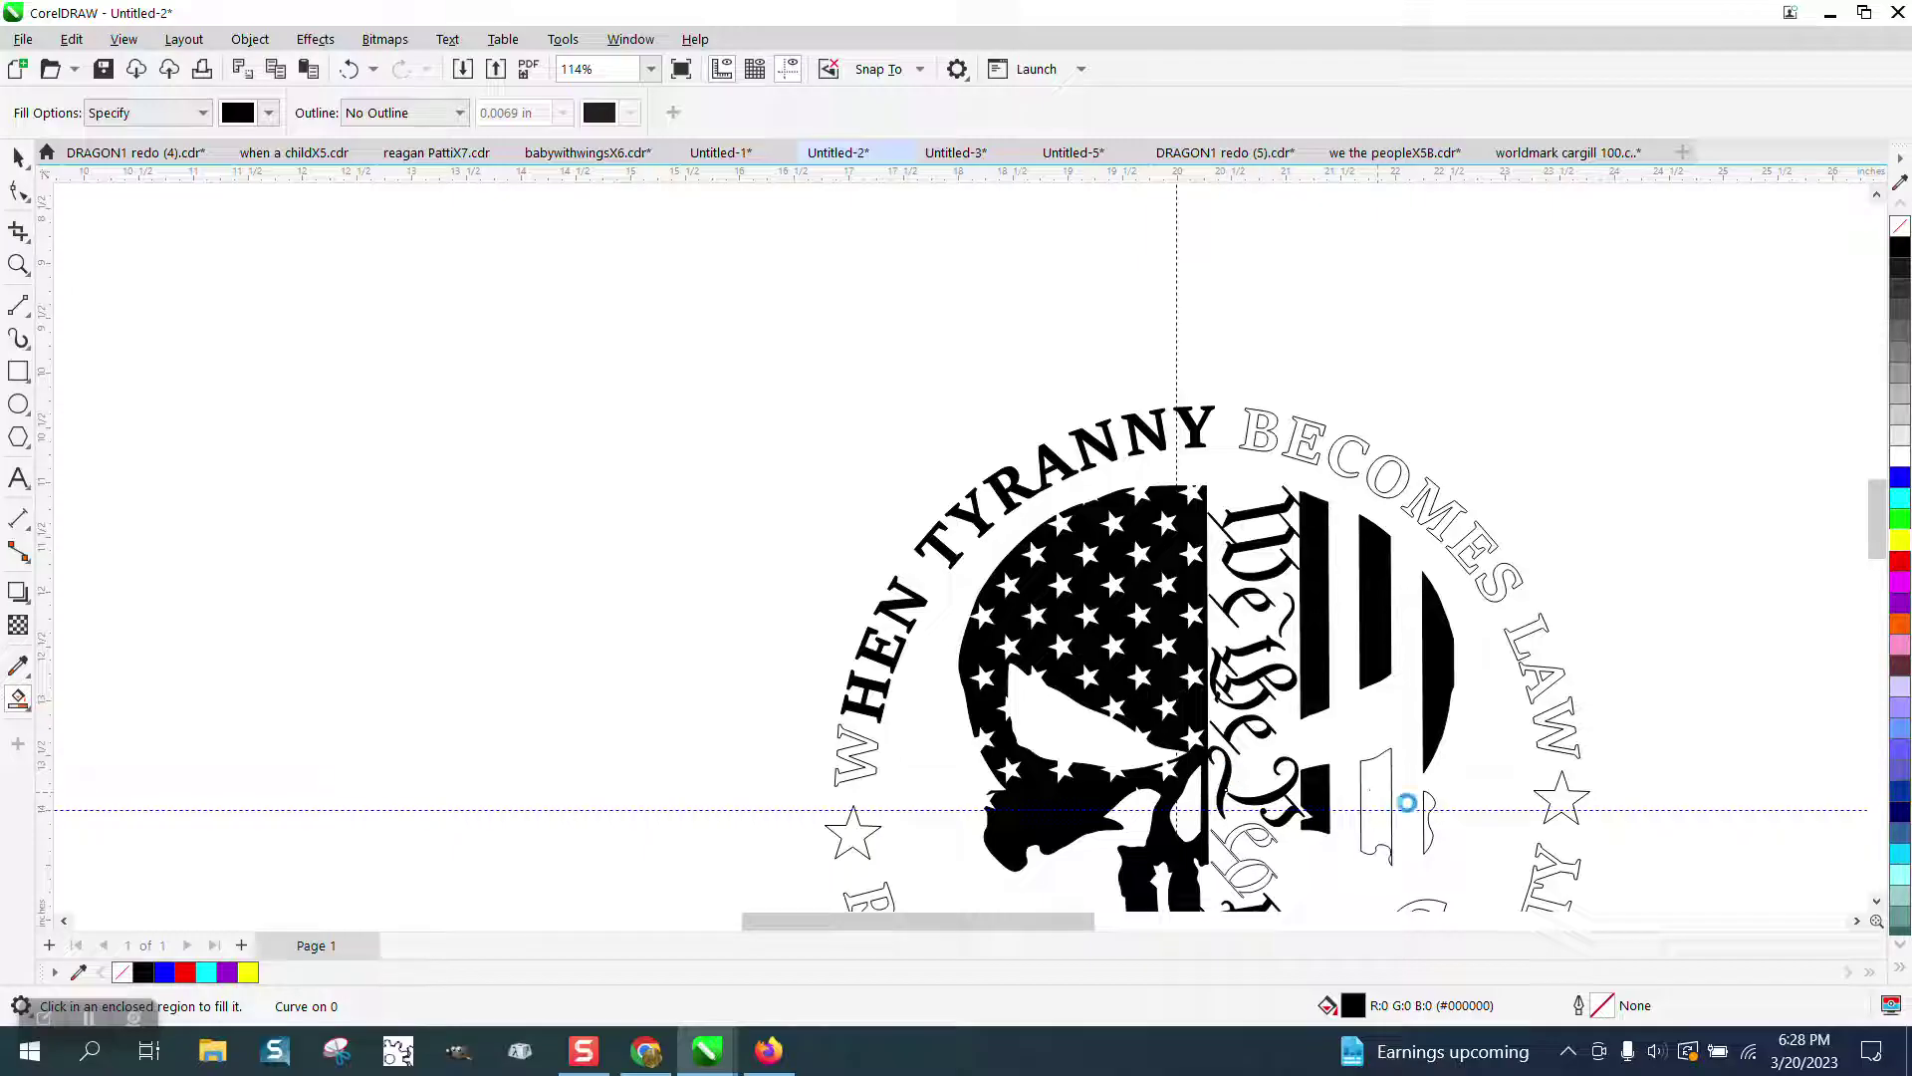
click(1432, 805)
- Smart-fill the four digits of 17 and 76 on both sides of the skull's teeth in black
scroll(977, 525, down, 3)
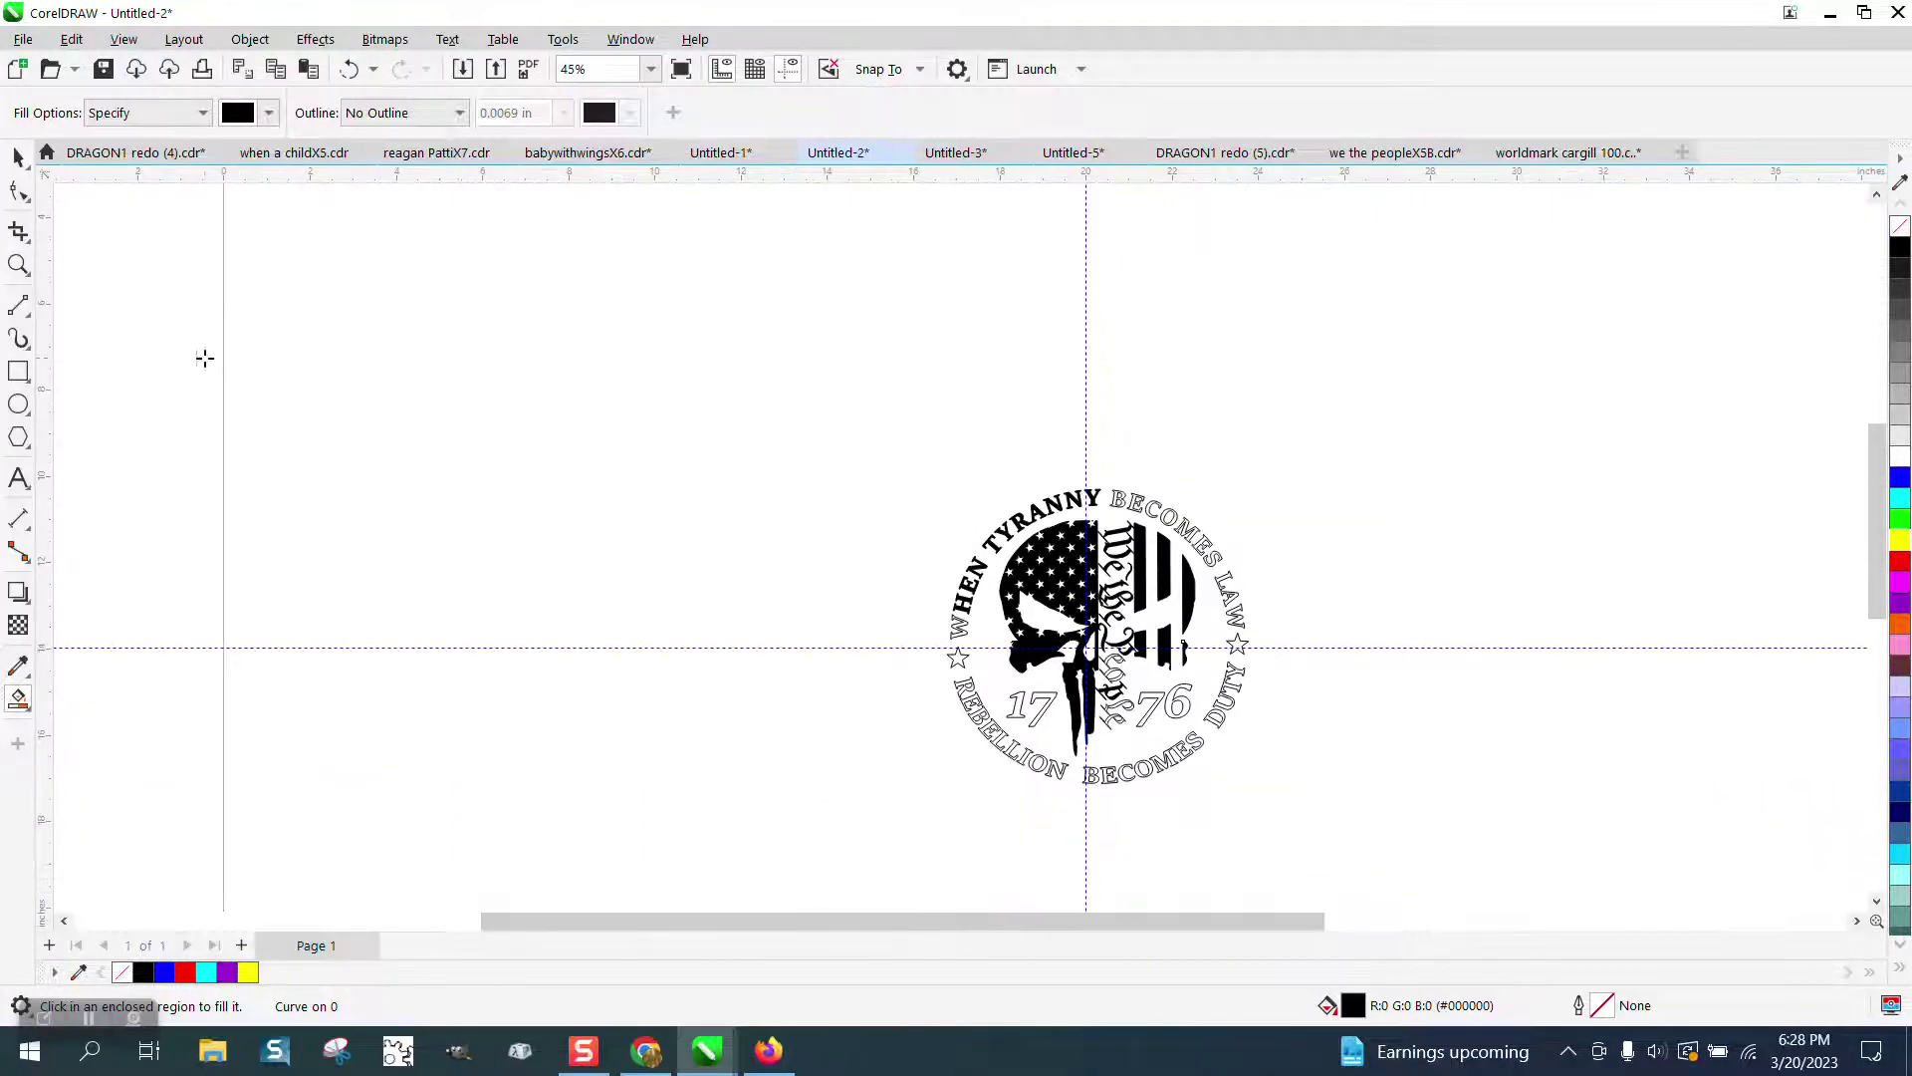
click(18, 264)
drag(1030, 607, 1281, 781)
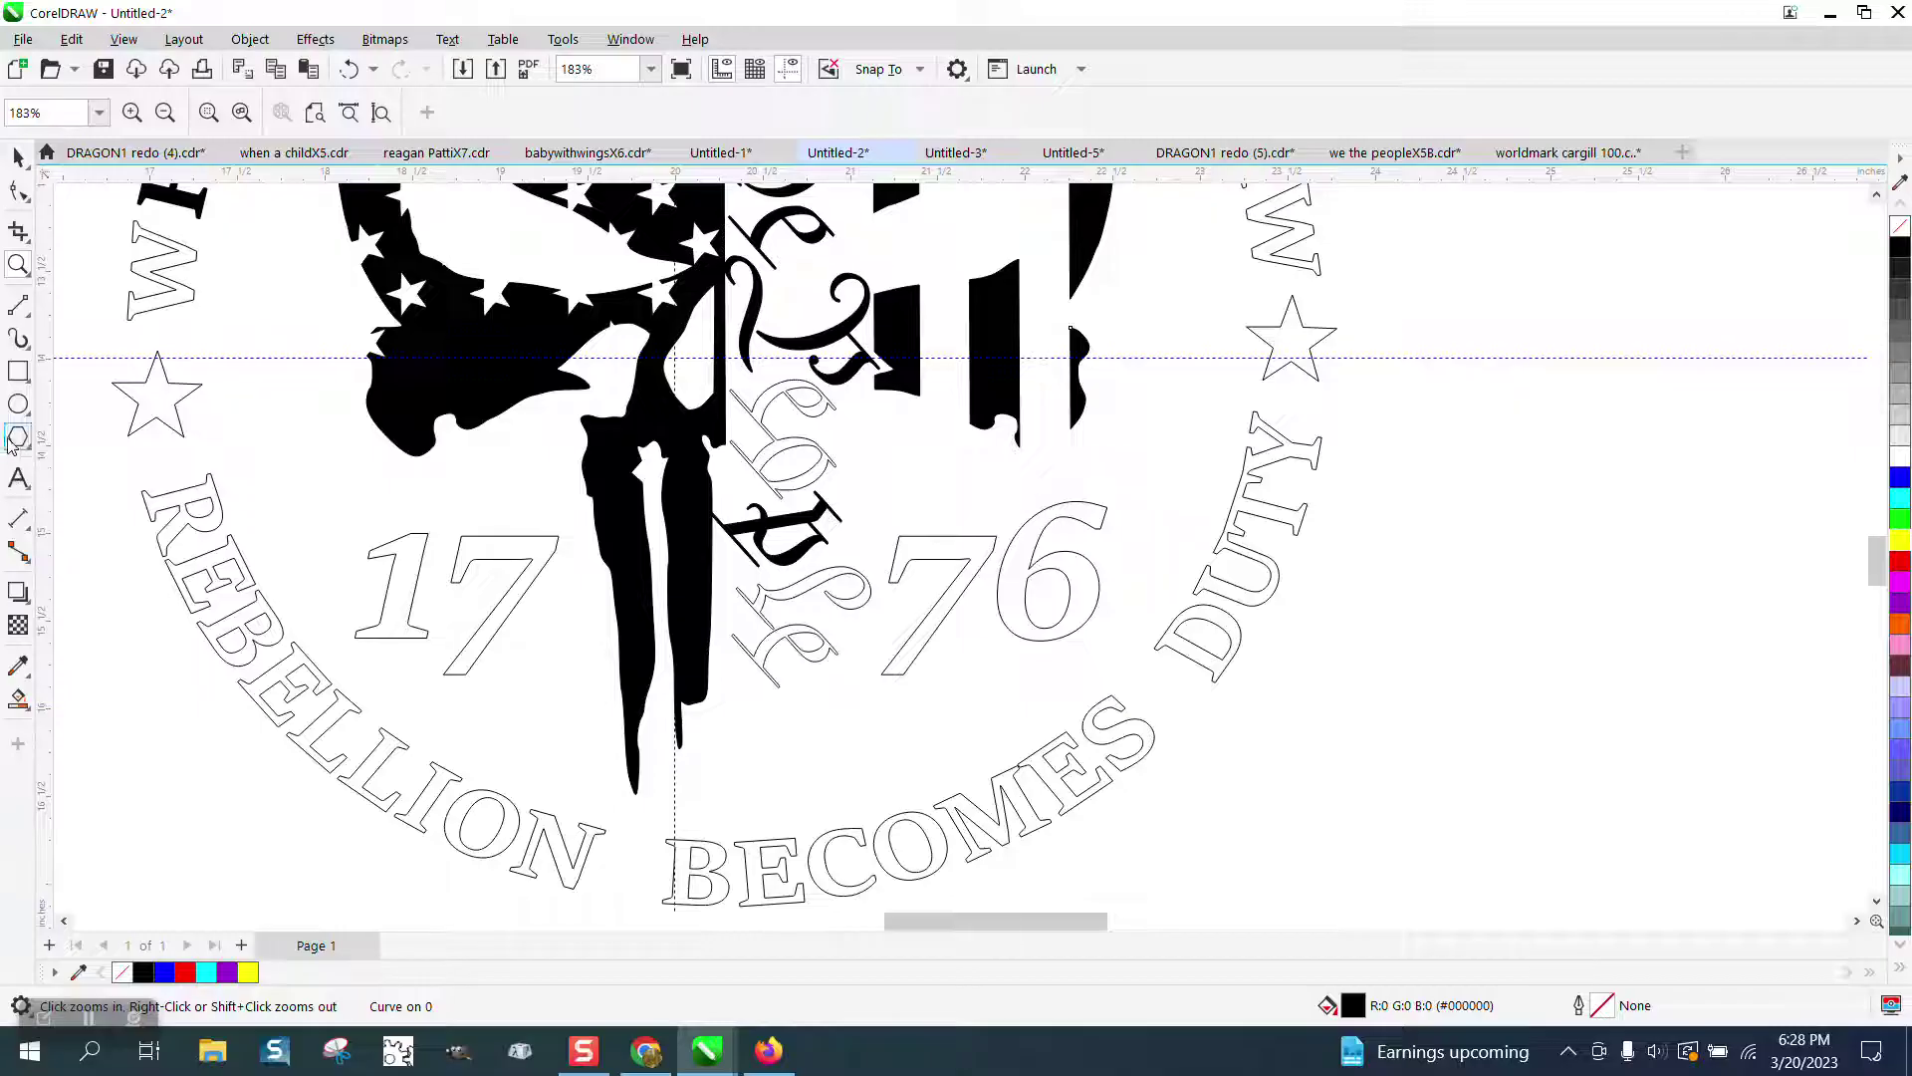
click(18, 698)
click(413, 544)
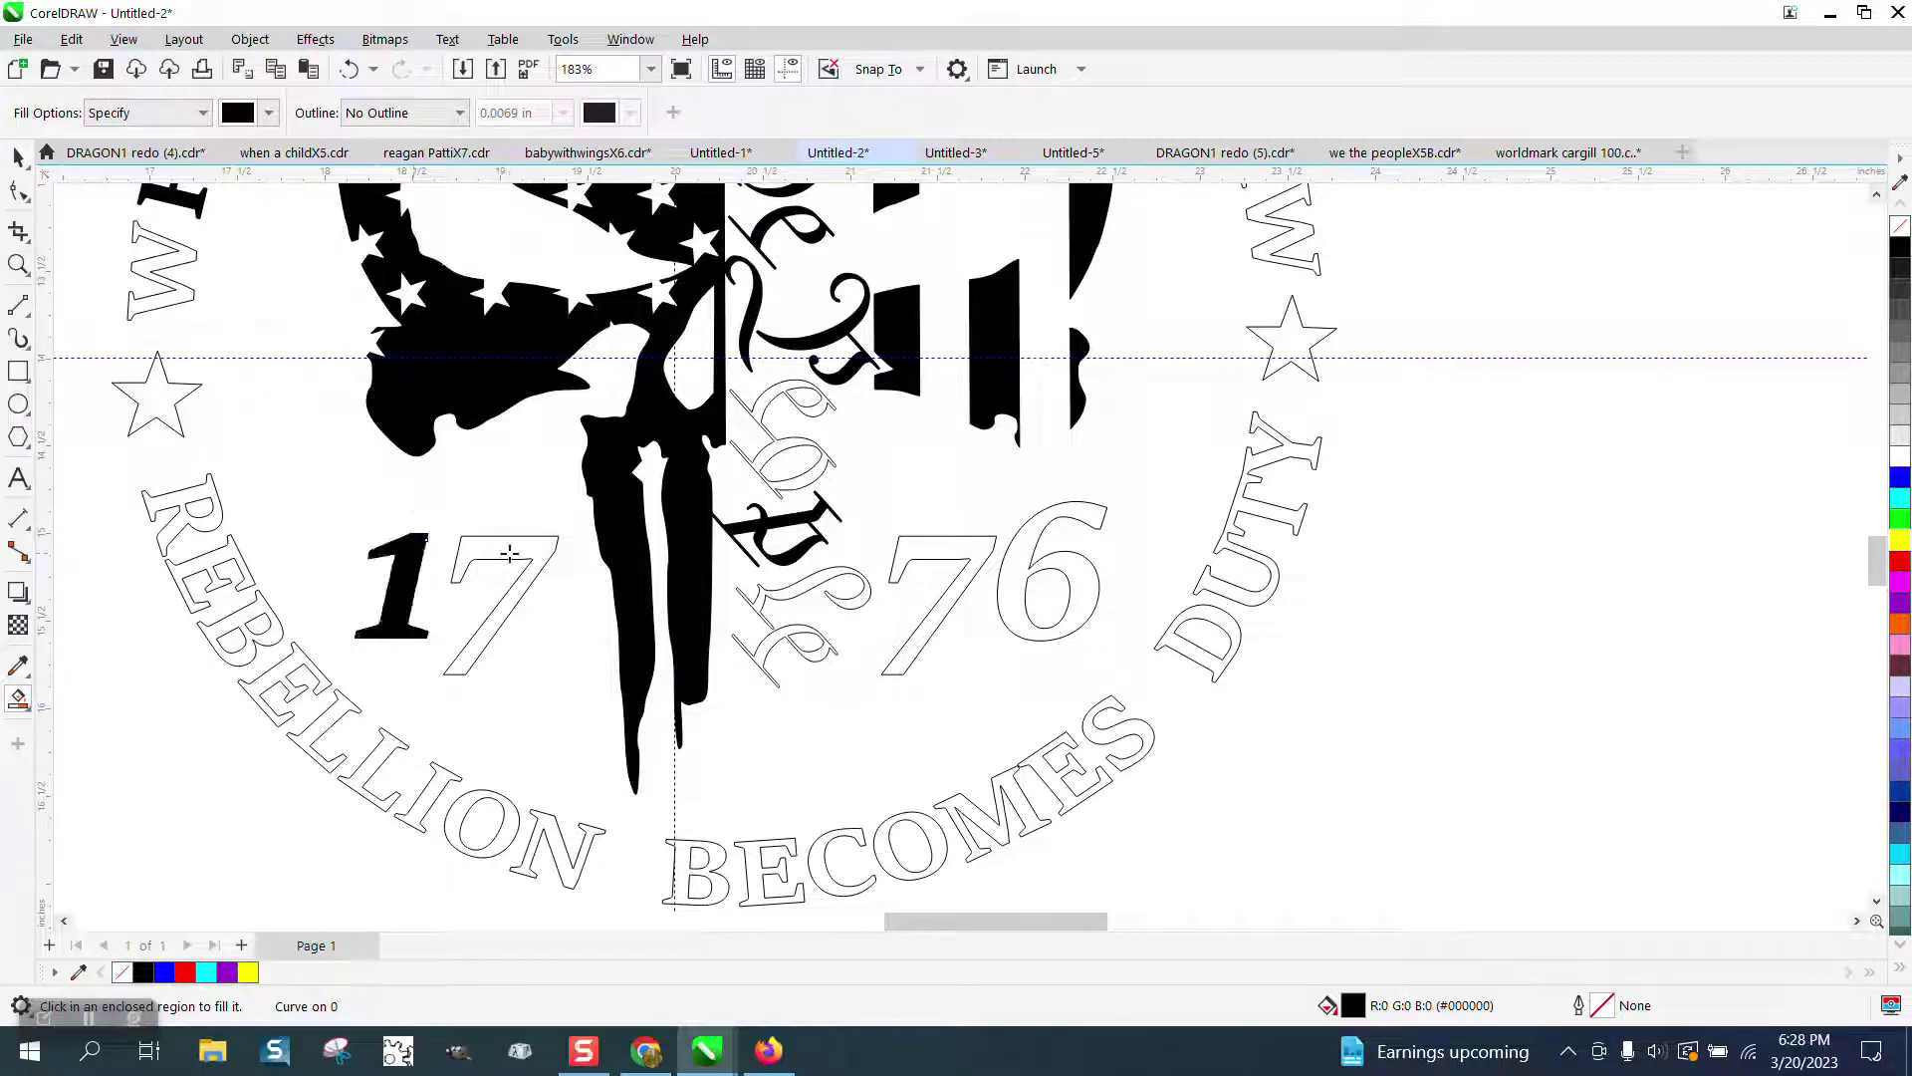
click(510, 553)
click(939, 555)
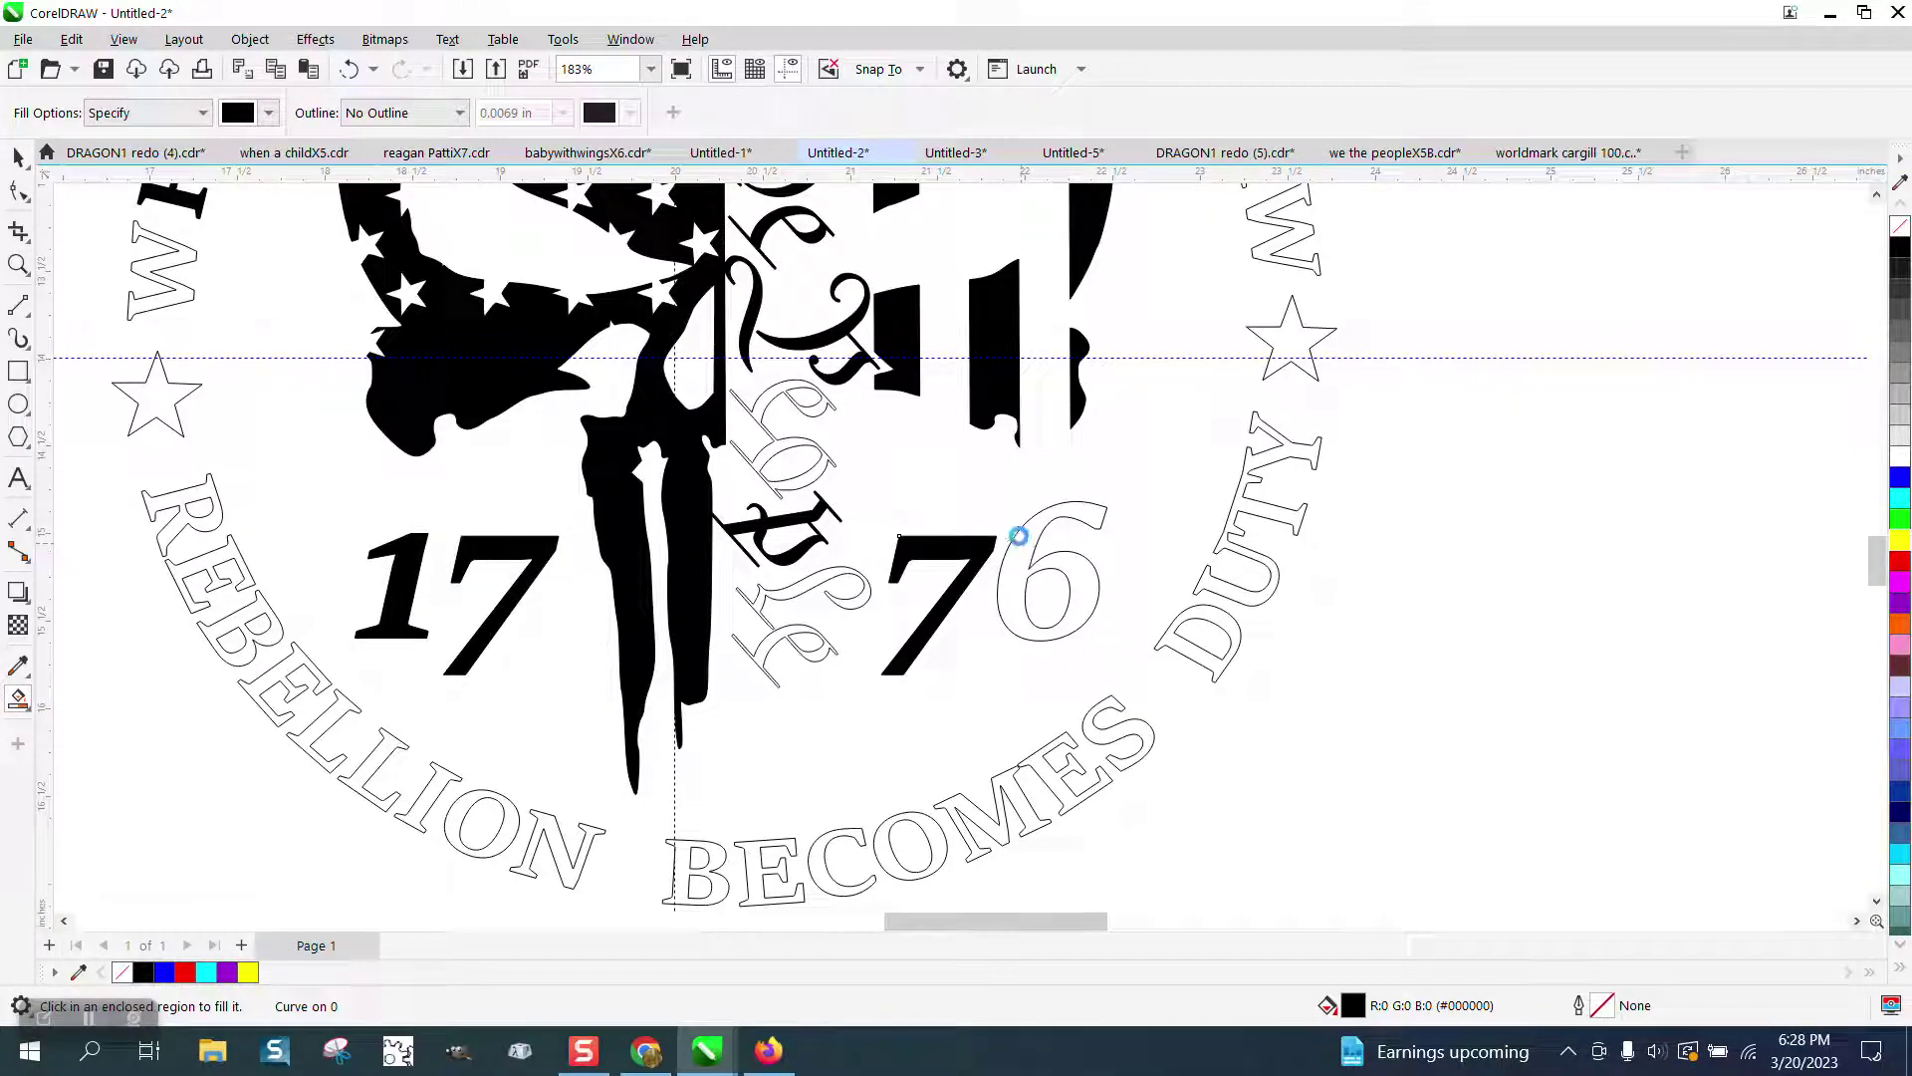
click(1018, 543)
- Smart-fill the unfilled gothic letters e, o, l and e of People in black
click(817, 411)
click(819, 450)
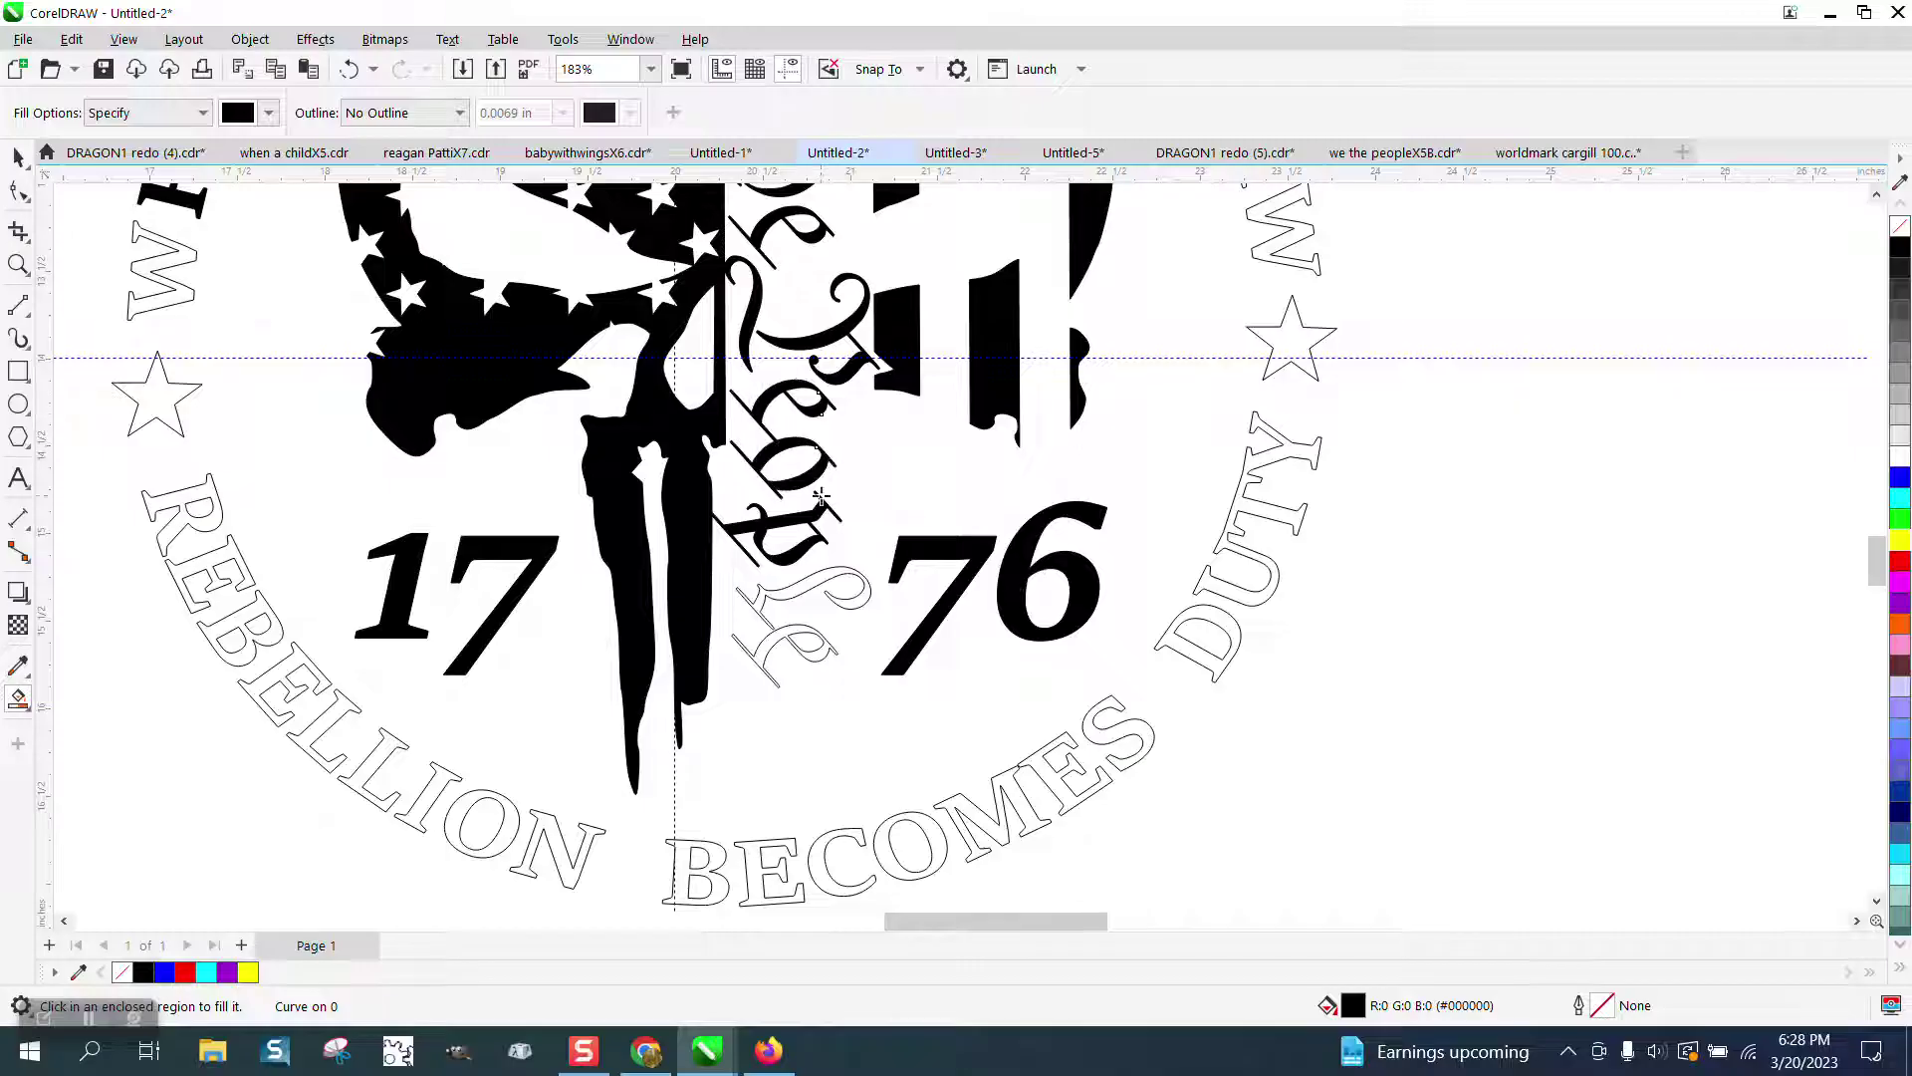
click(841, 569)
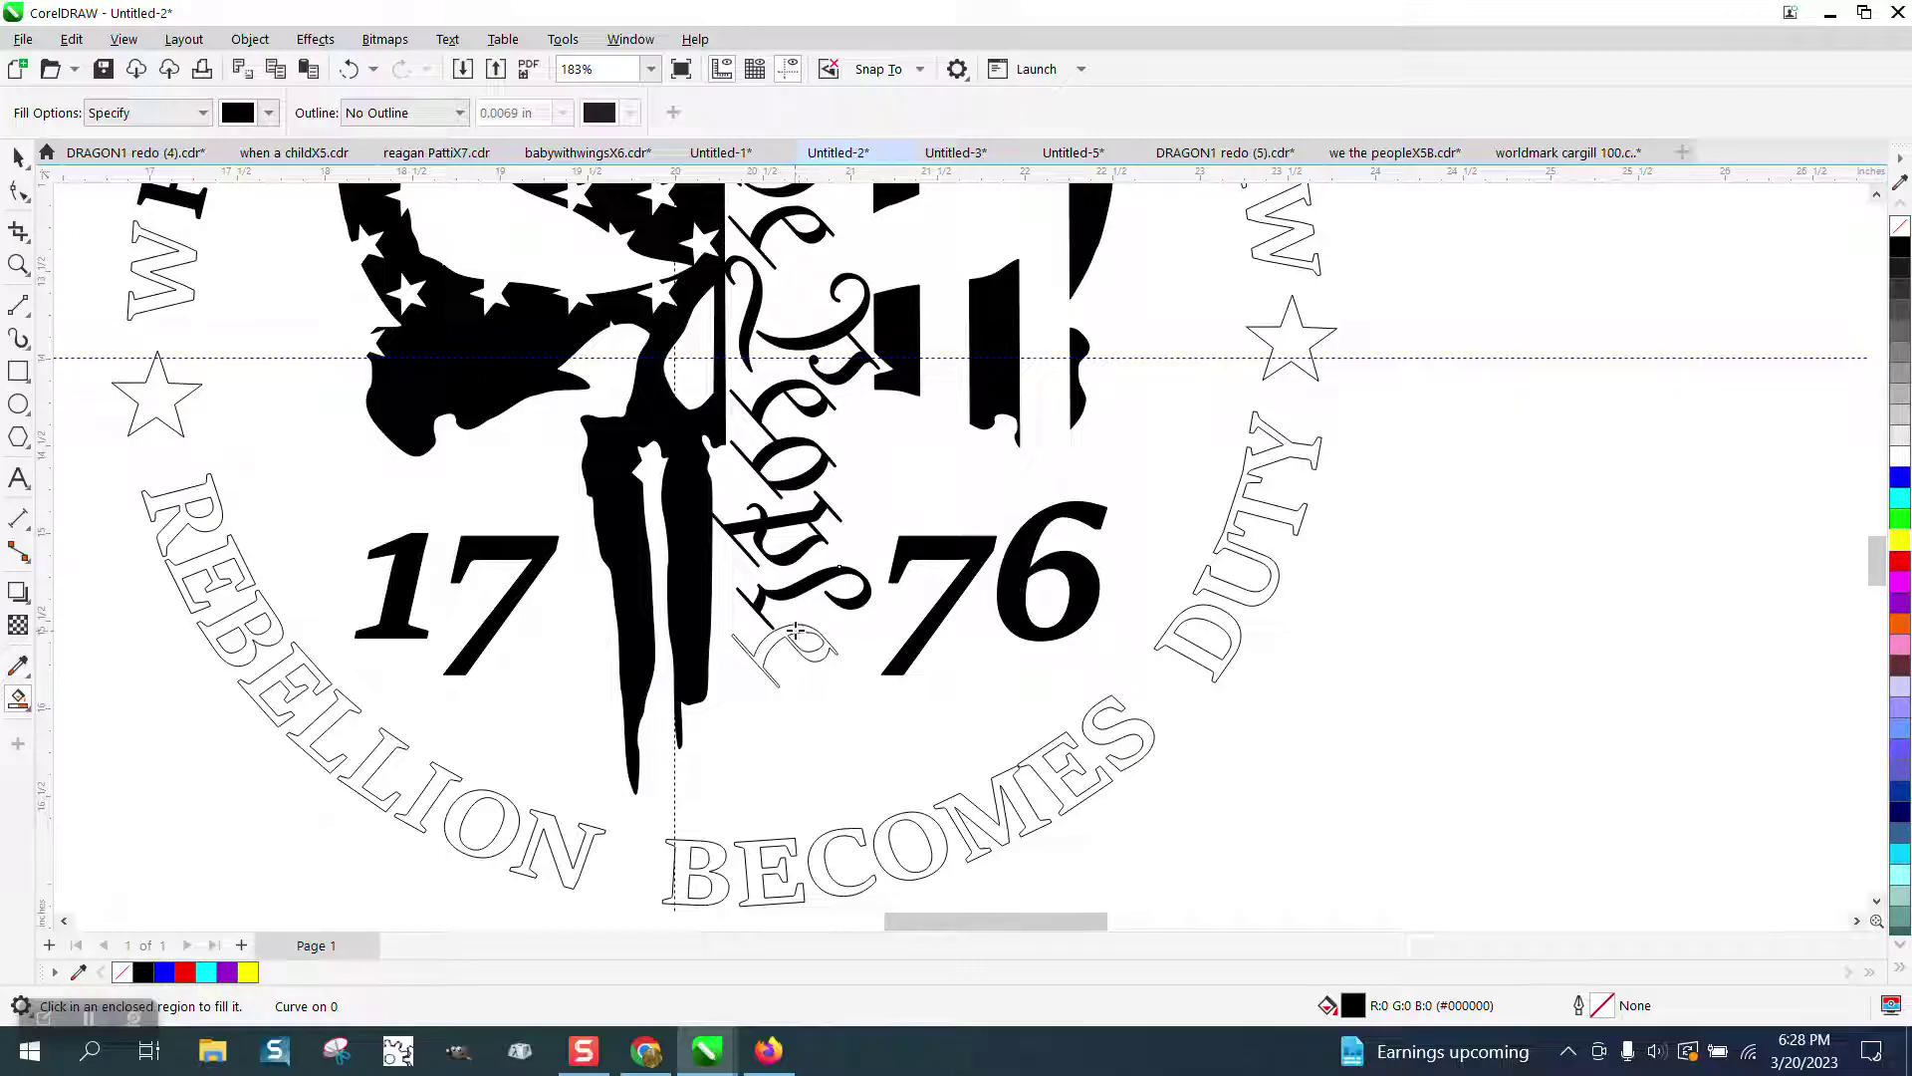
click(794, 626)
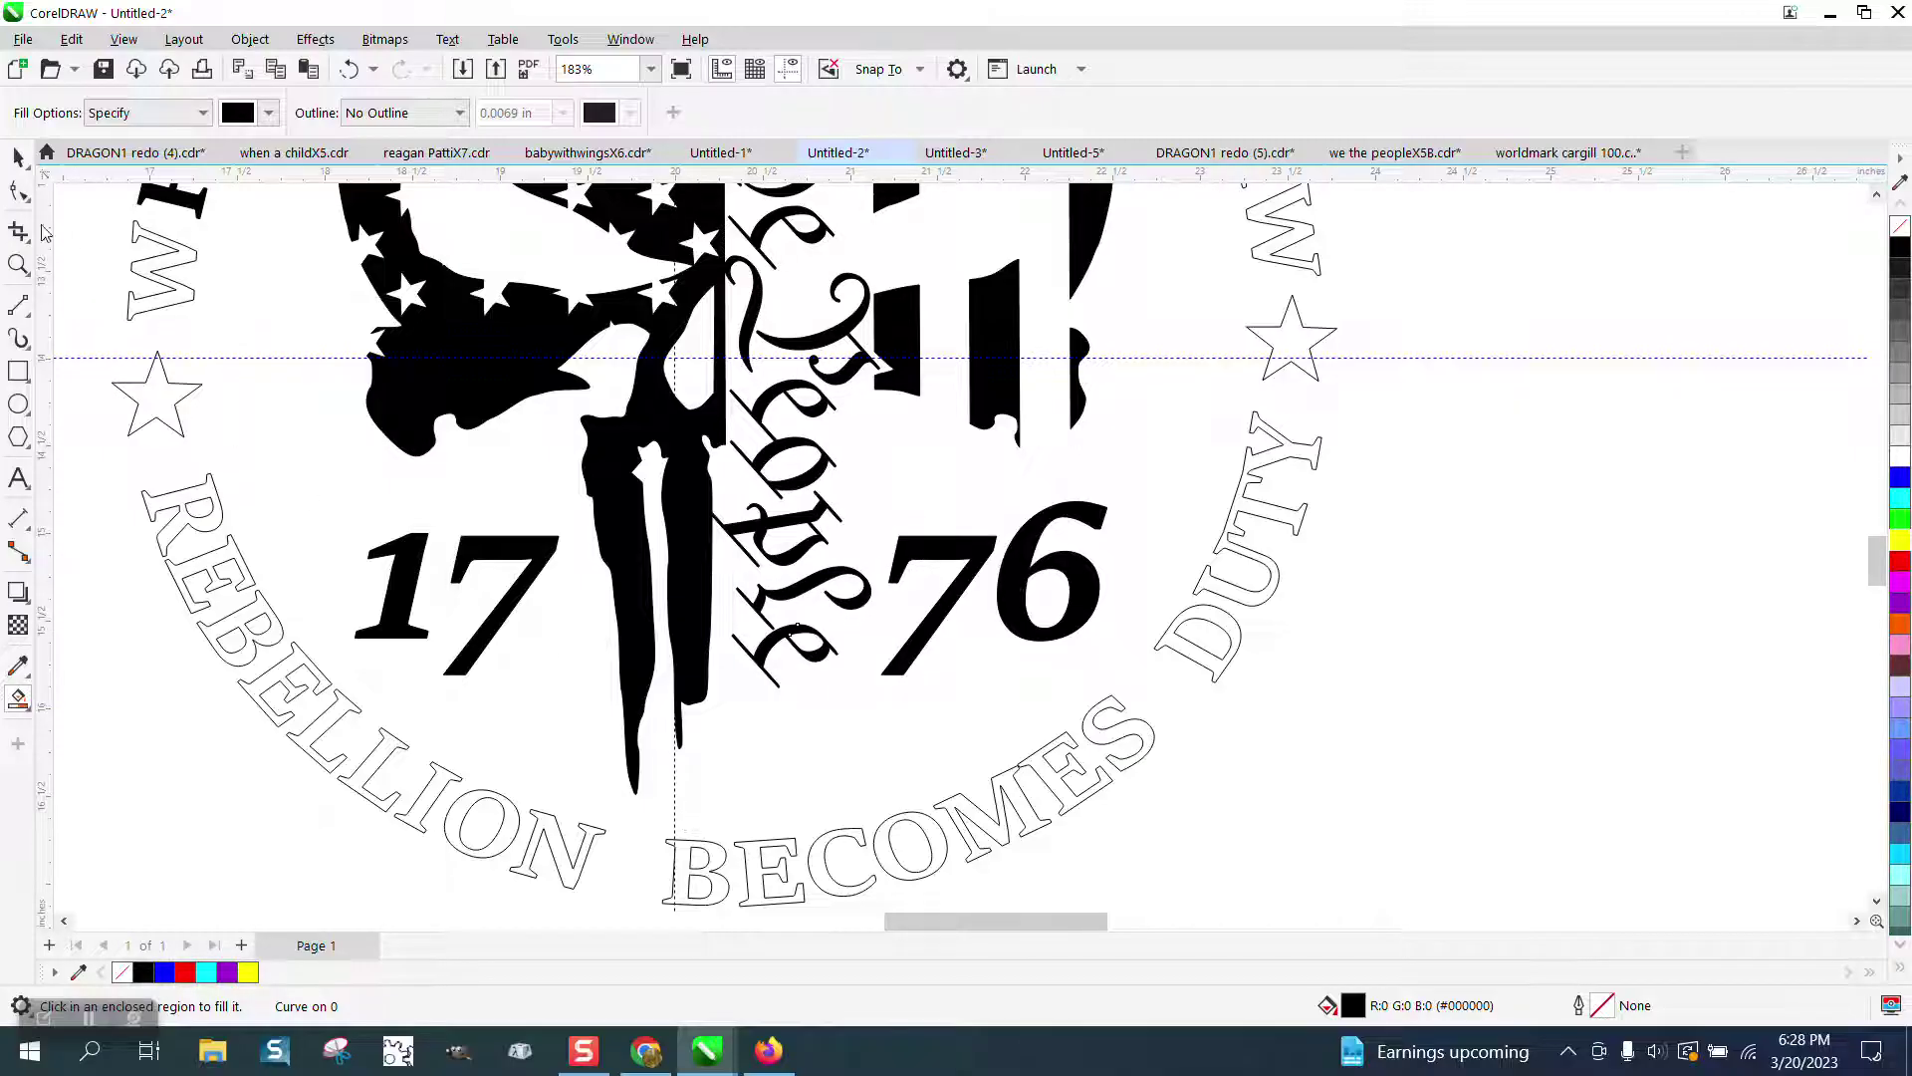
- Try to fill the whole grouped outline emblem with black at once, and undo that fill
click(18, 157)
drag(1305, 650, 788, 918)
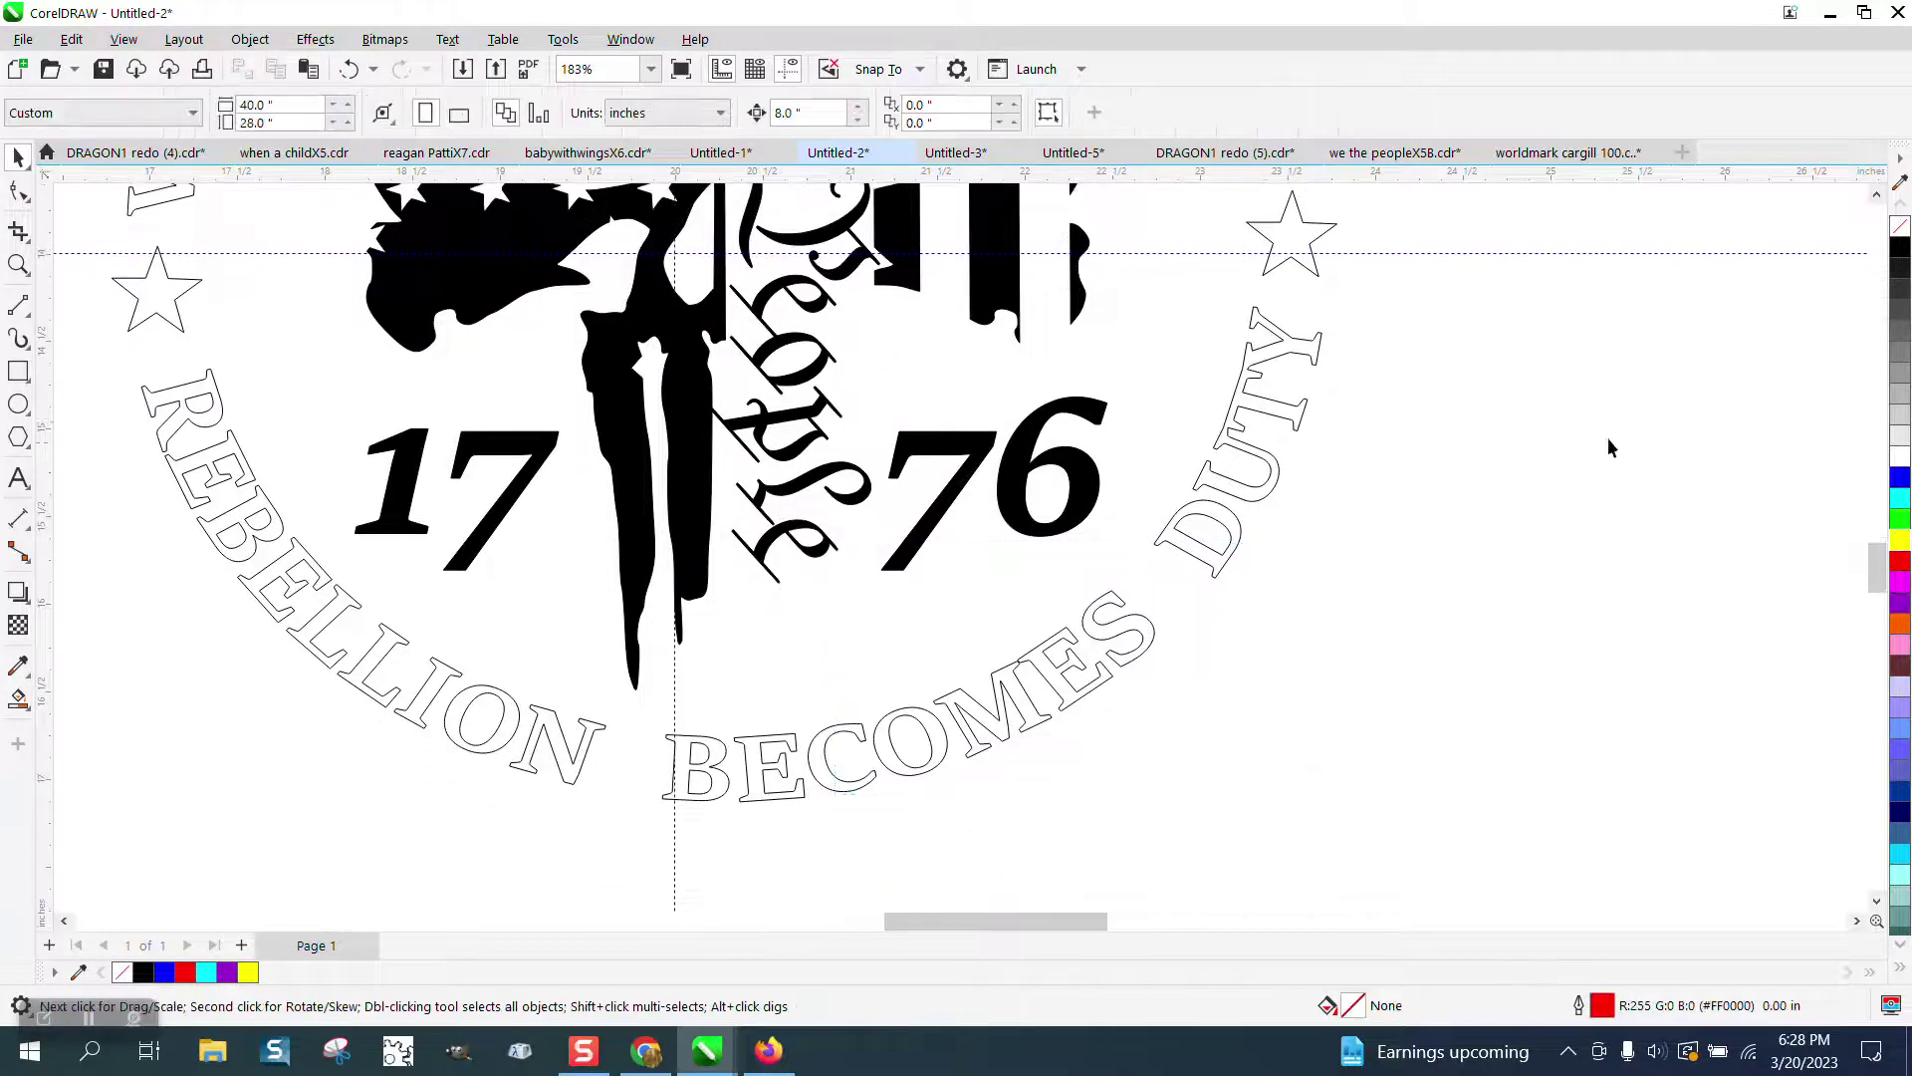
click(1137, 630)
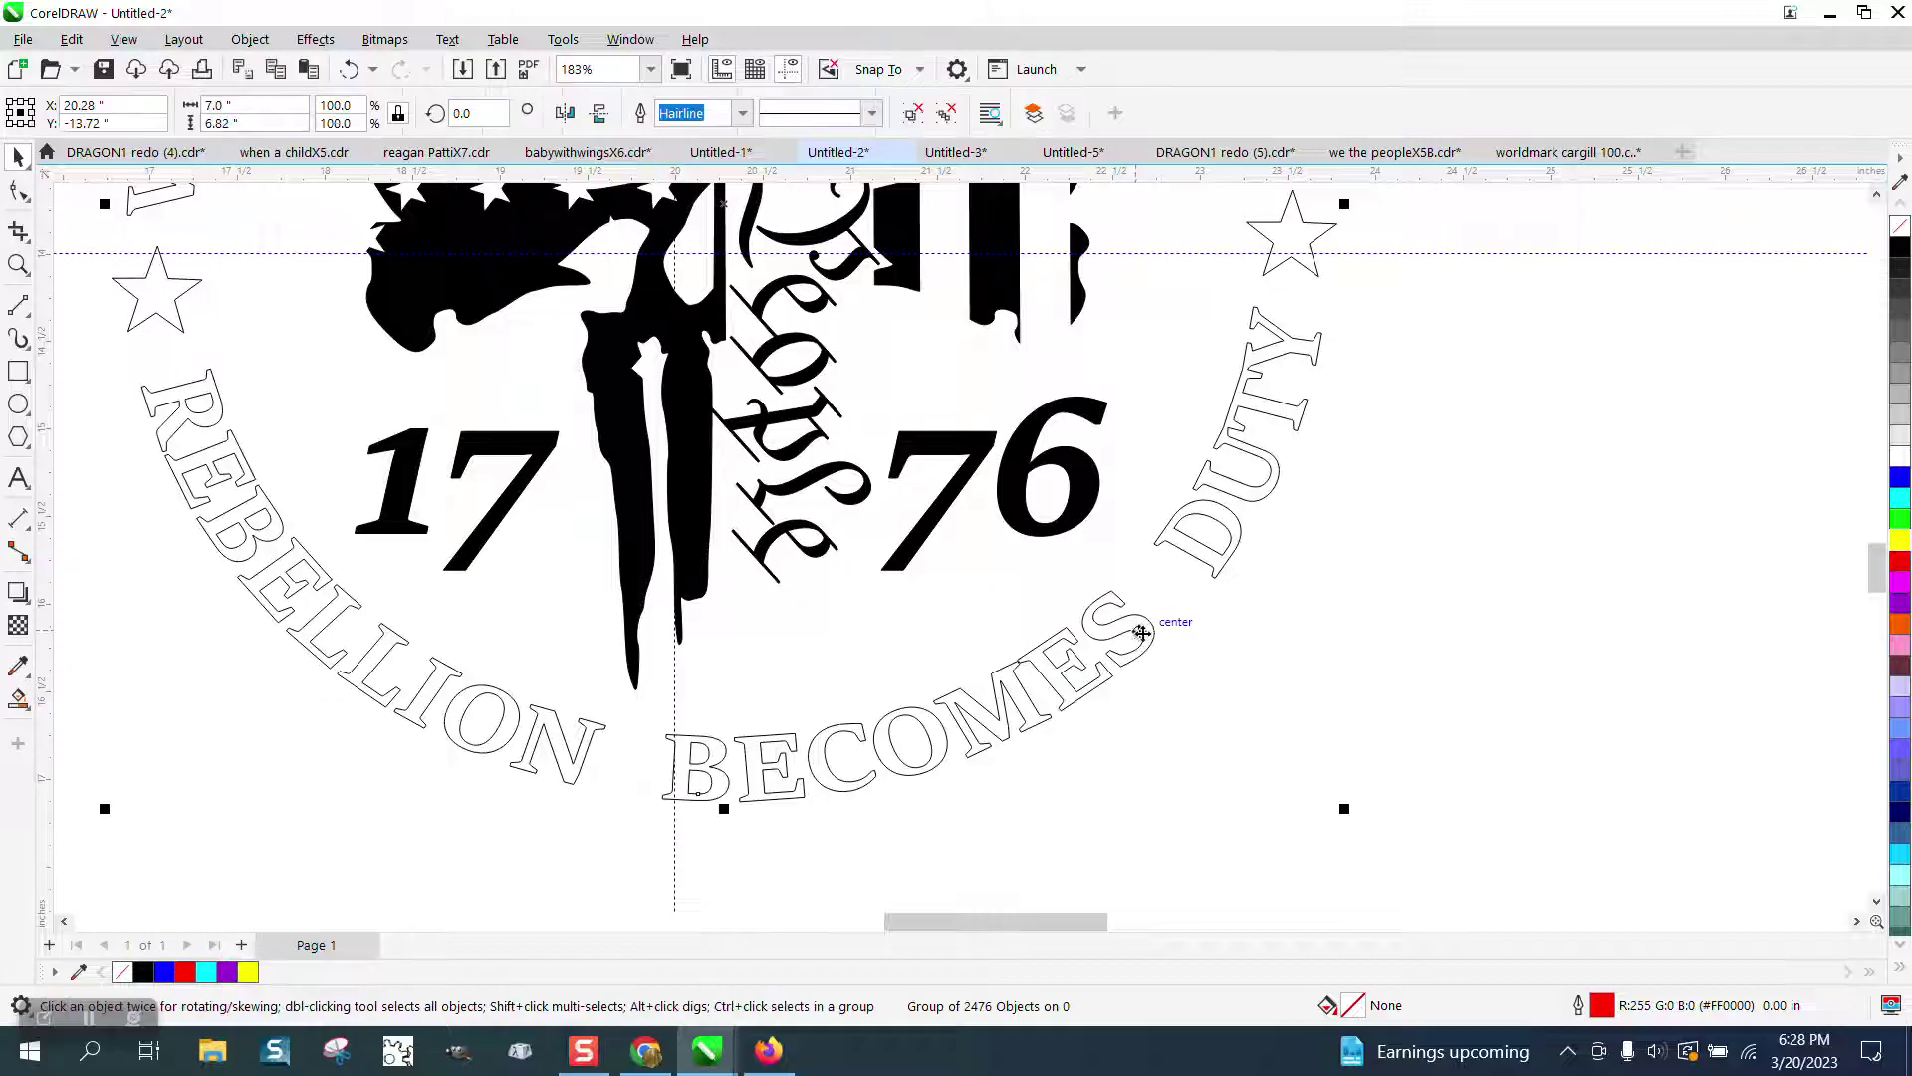
click(1899, 248)
scroll(1224, 666, down, 3)
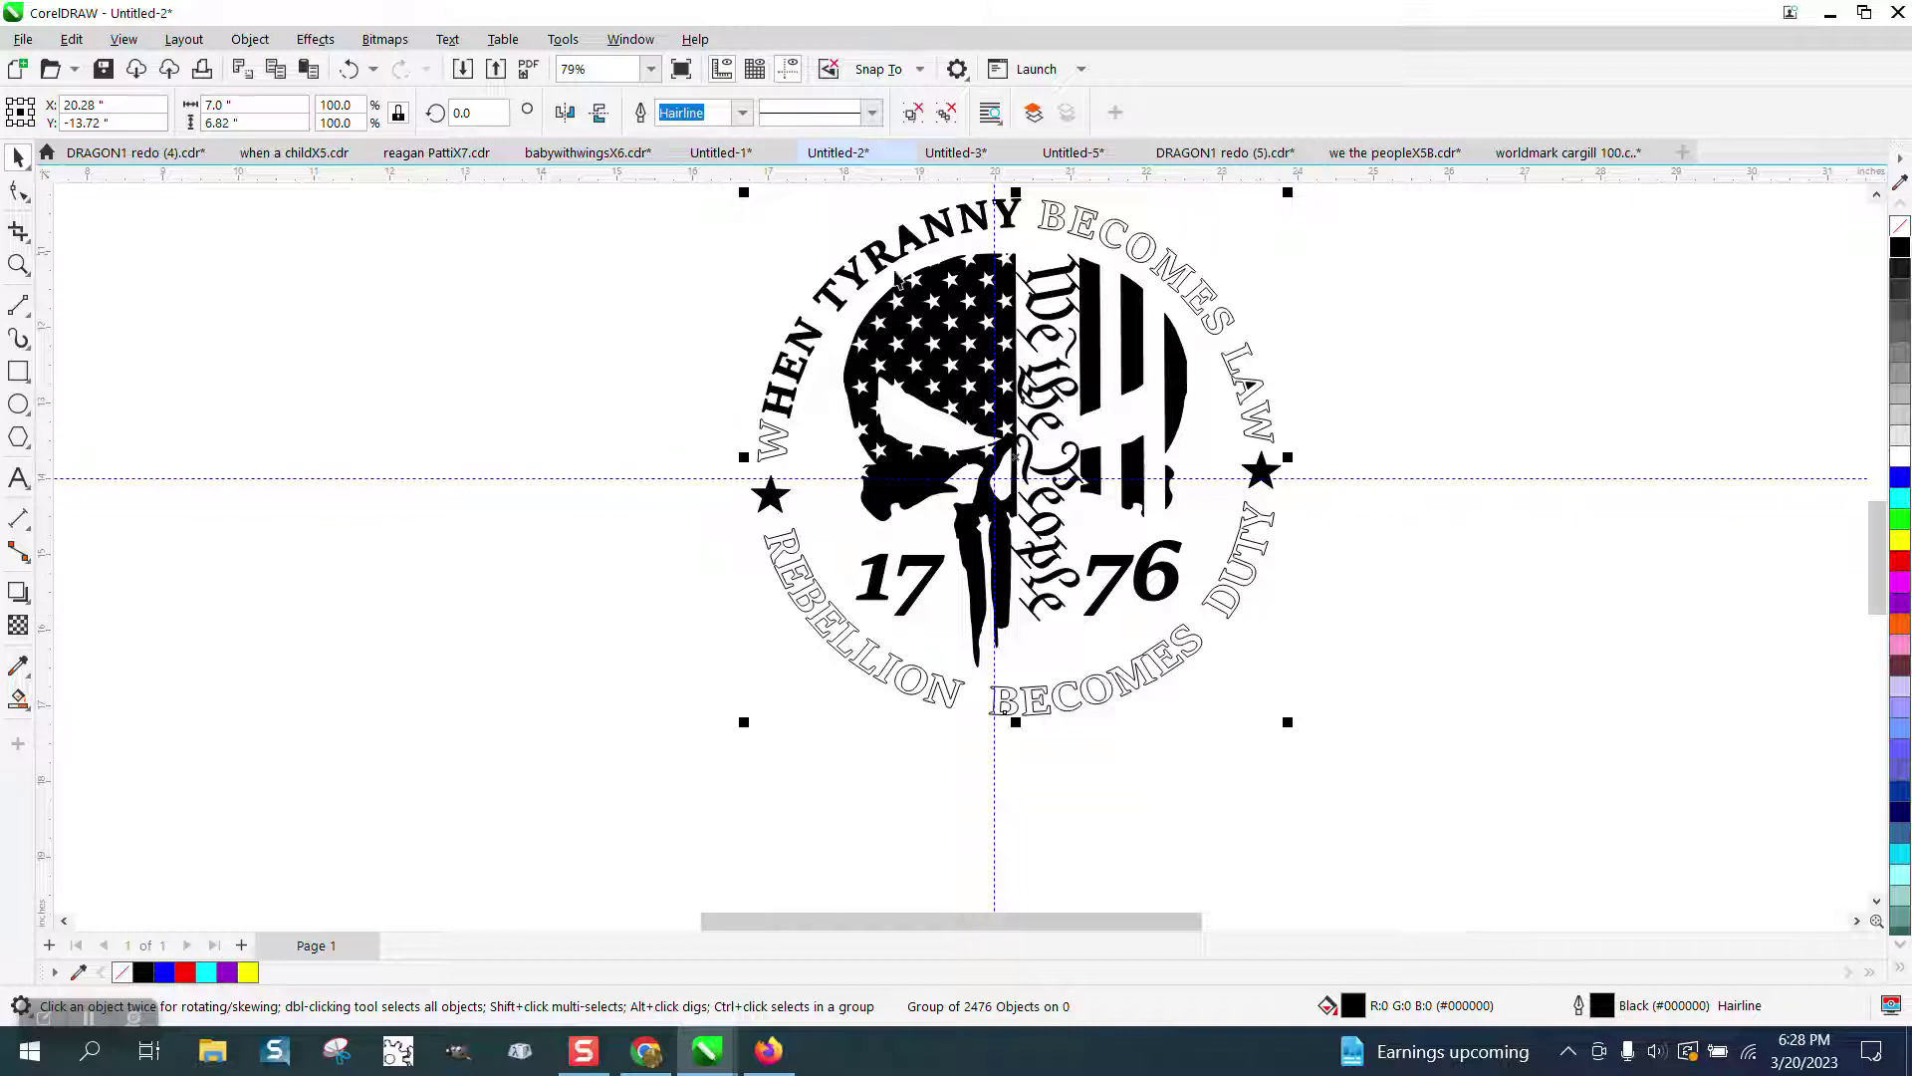
click(349, 69)
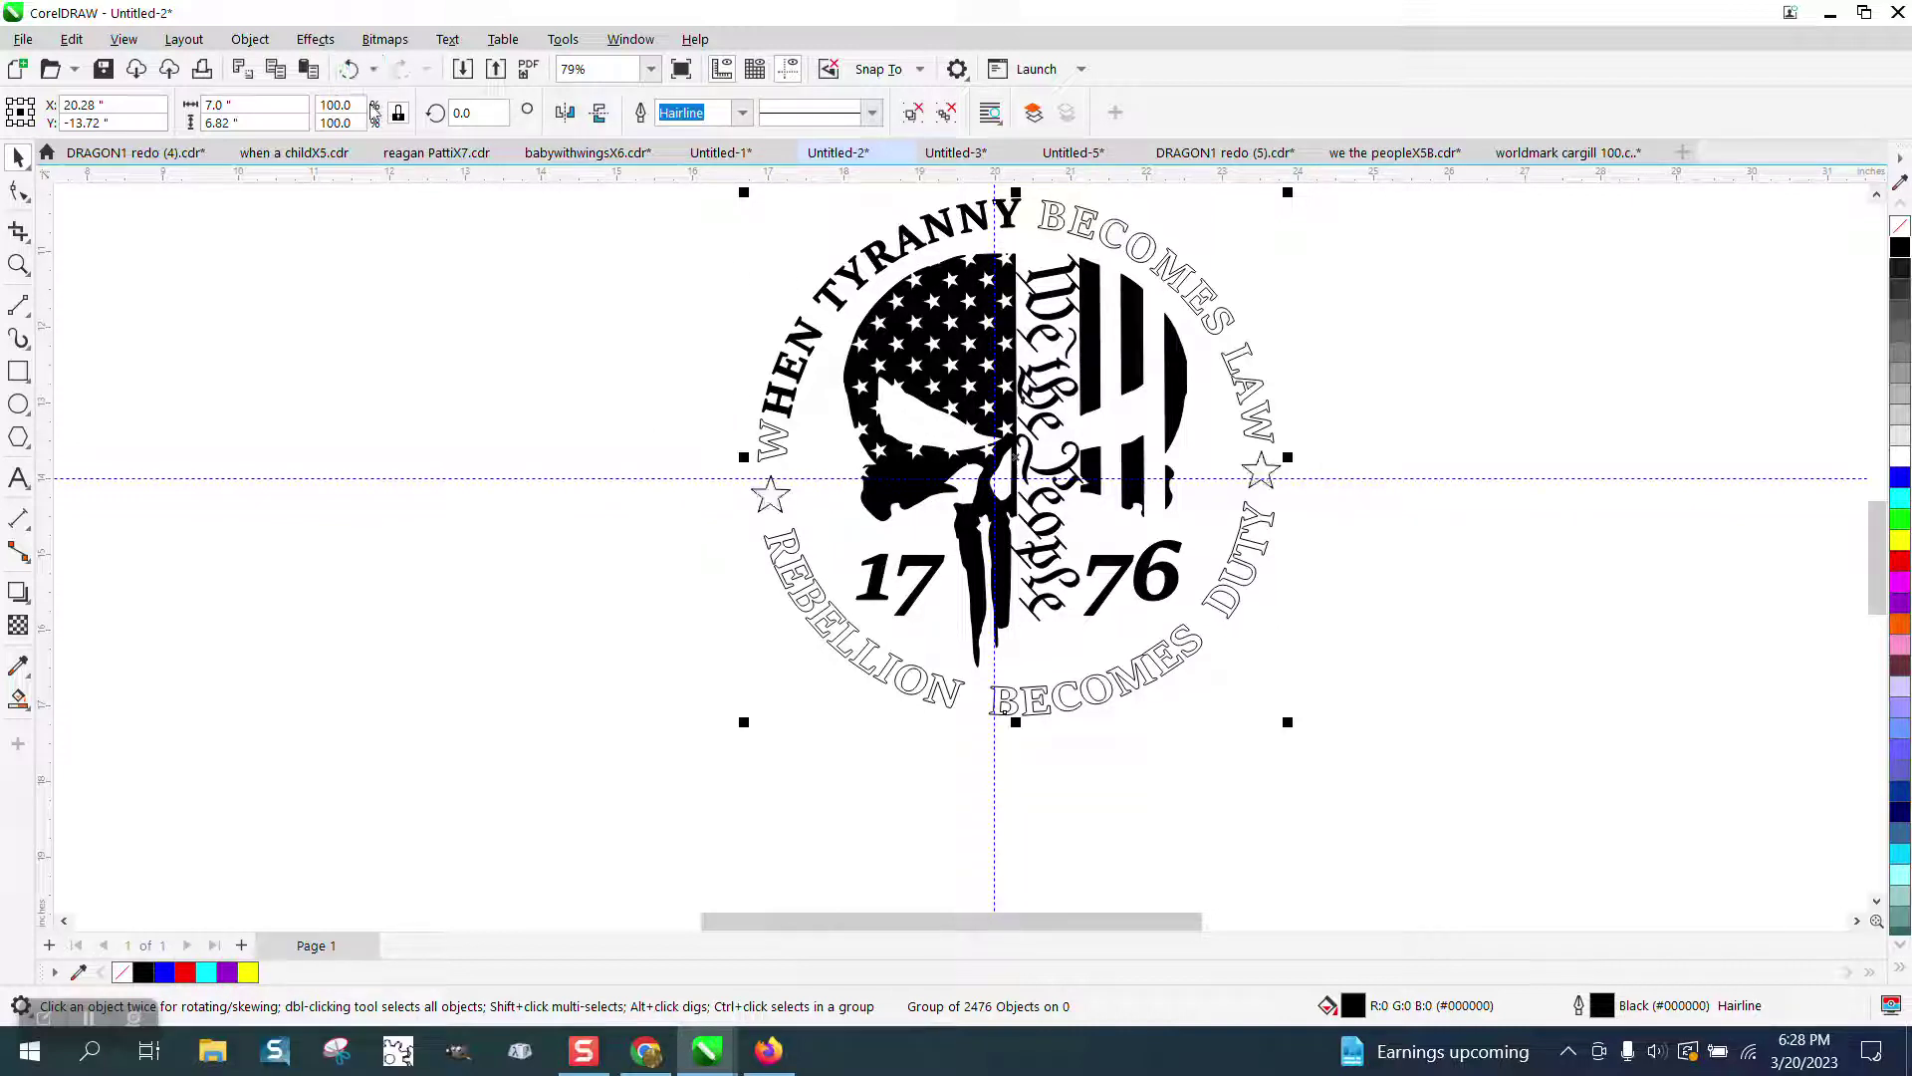
- Smart-fill all letters of BECOMES in the emblem's upper arc with black
click(17, 264)
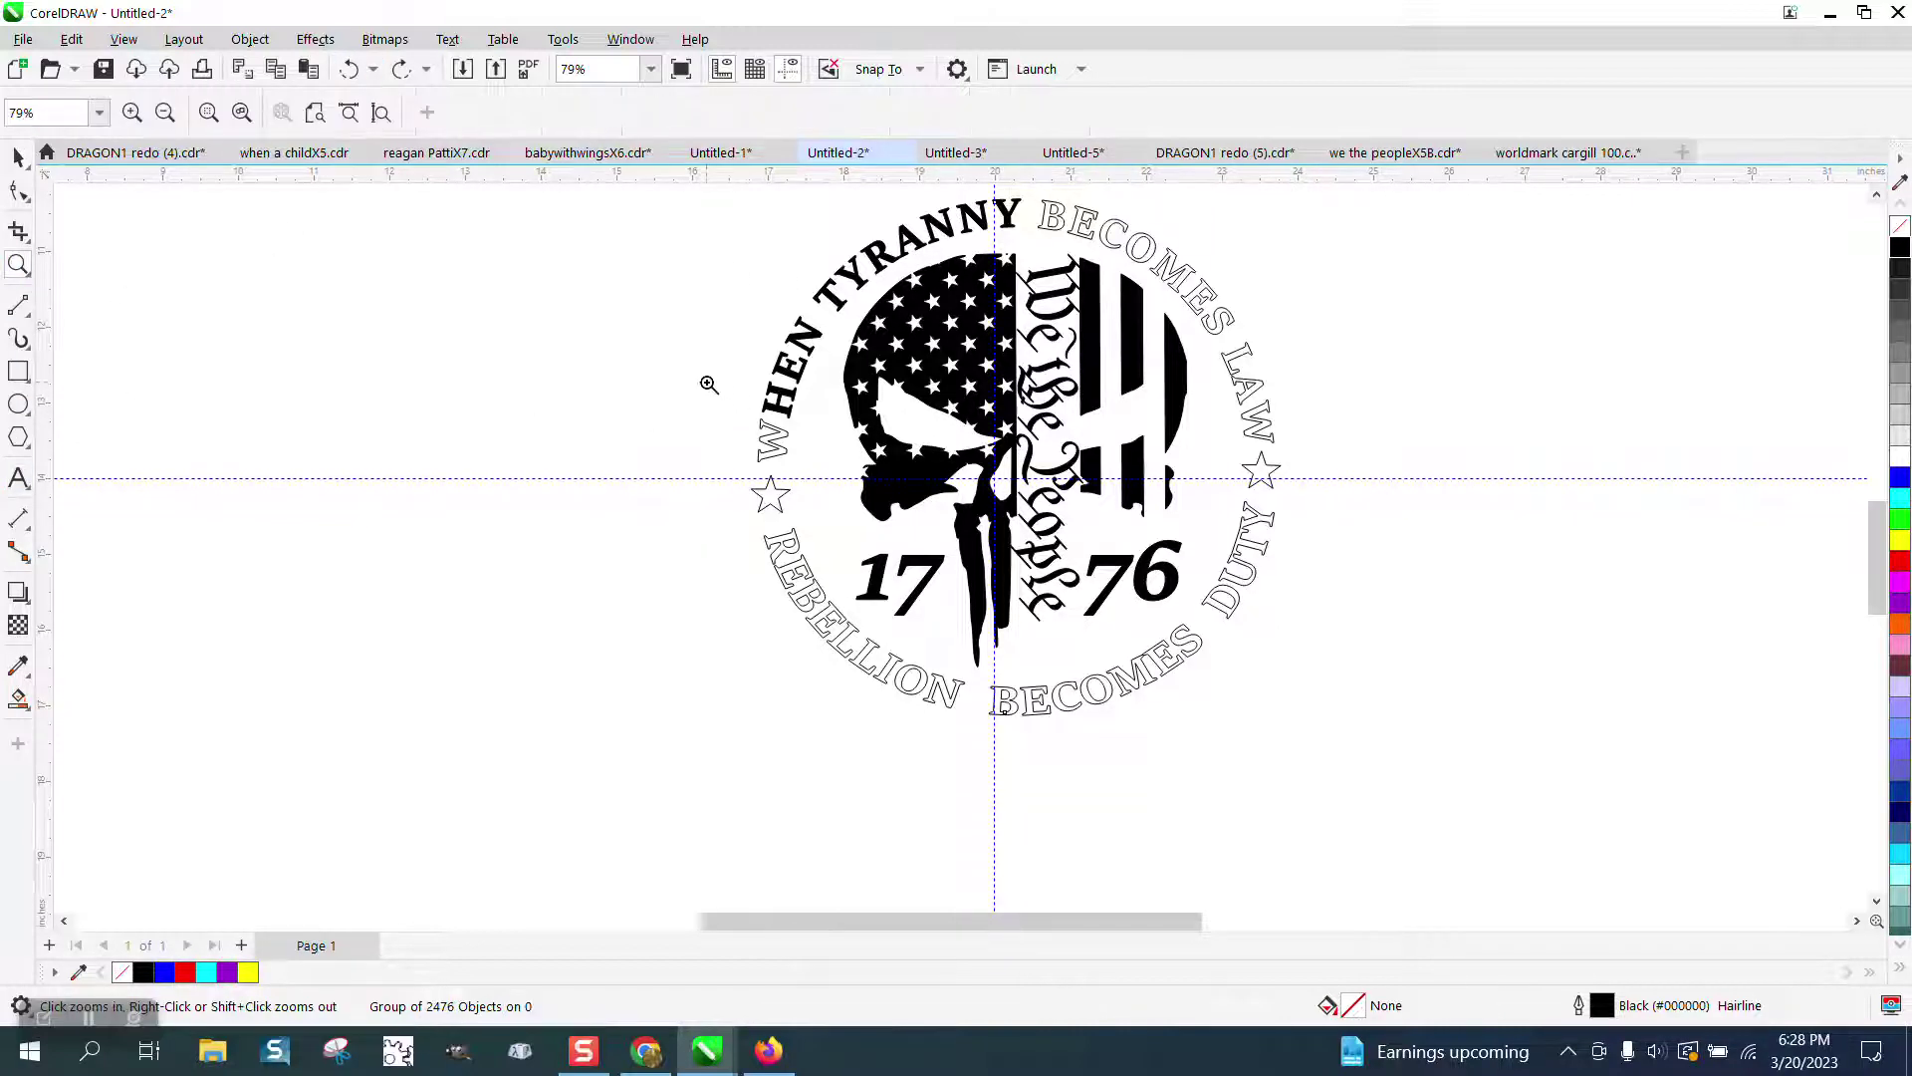
drag(888, 220, 1372, 362)
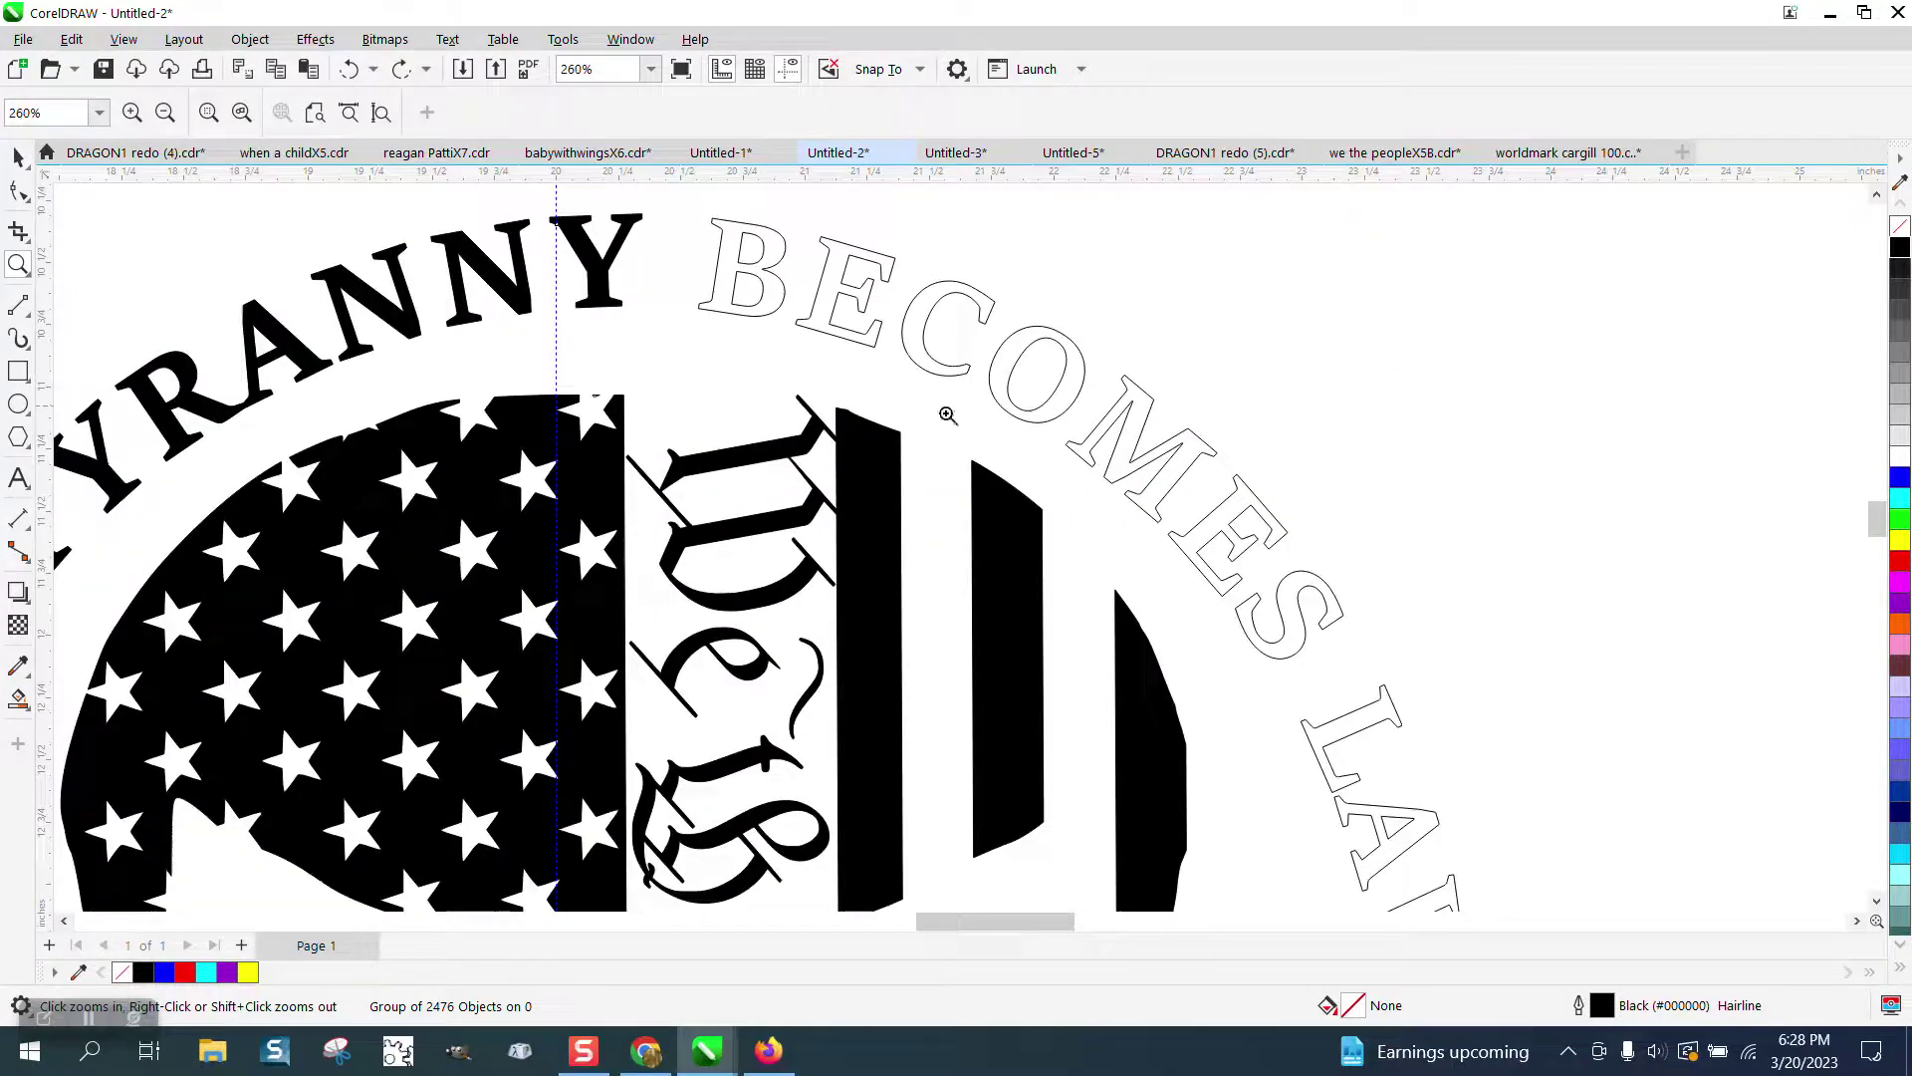
click(18, 666)
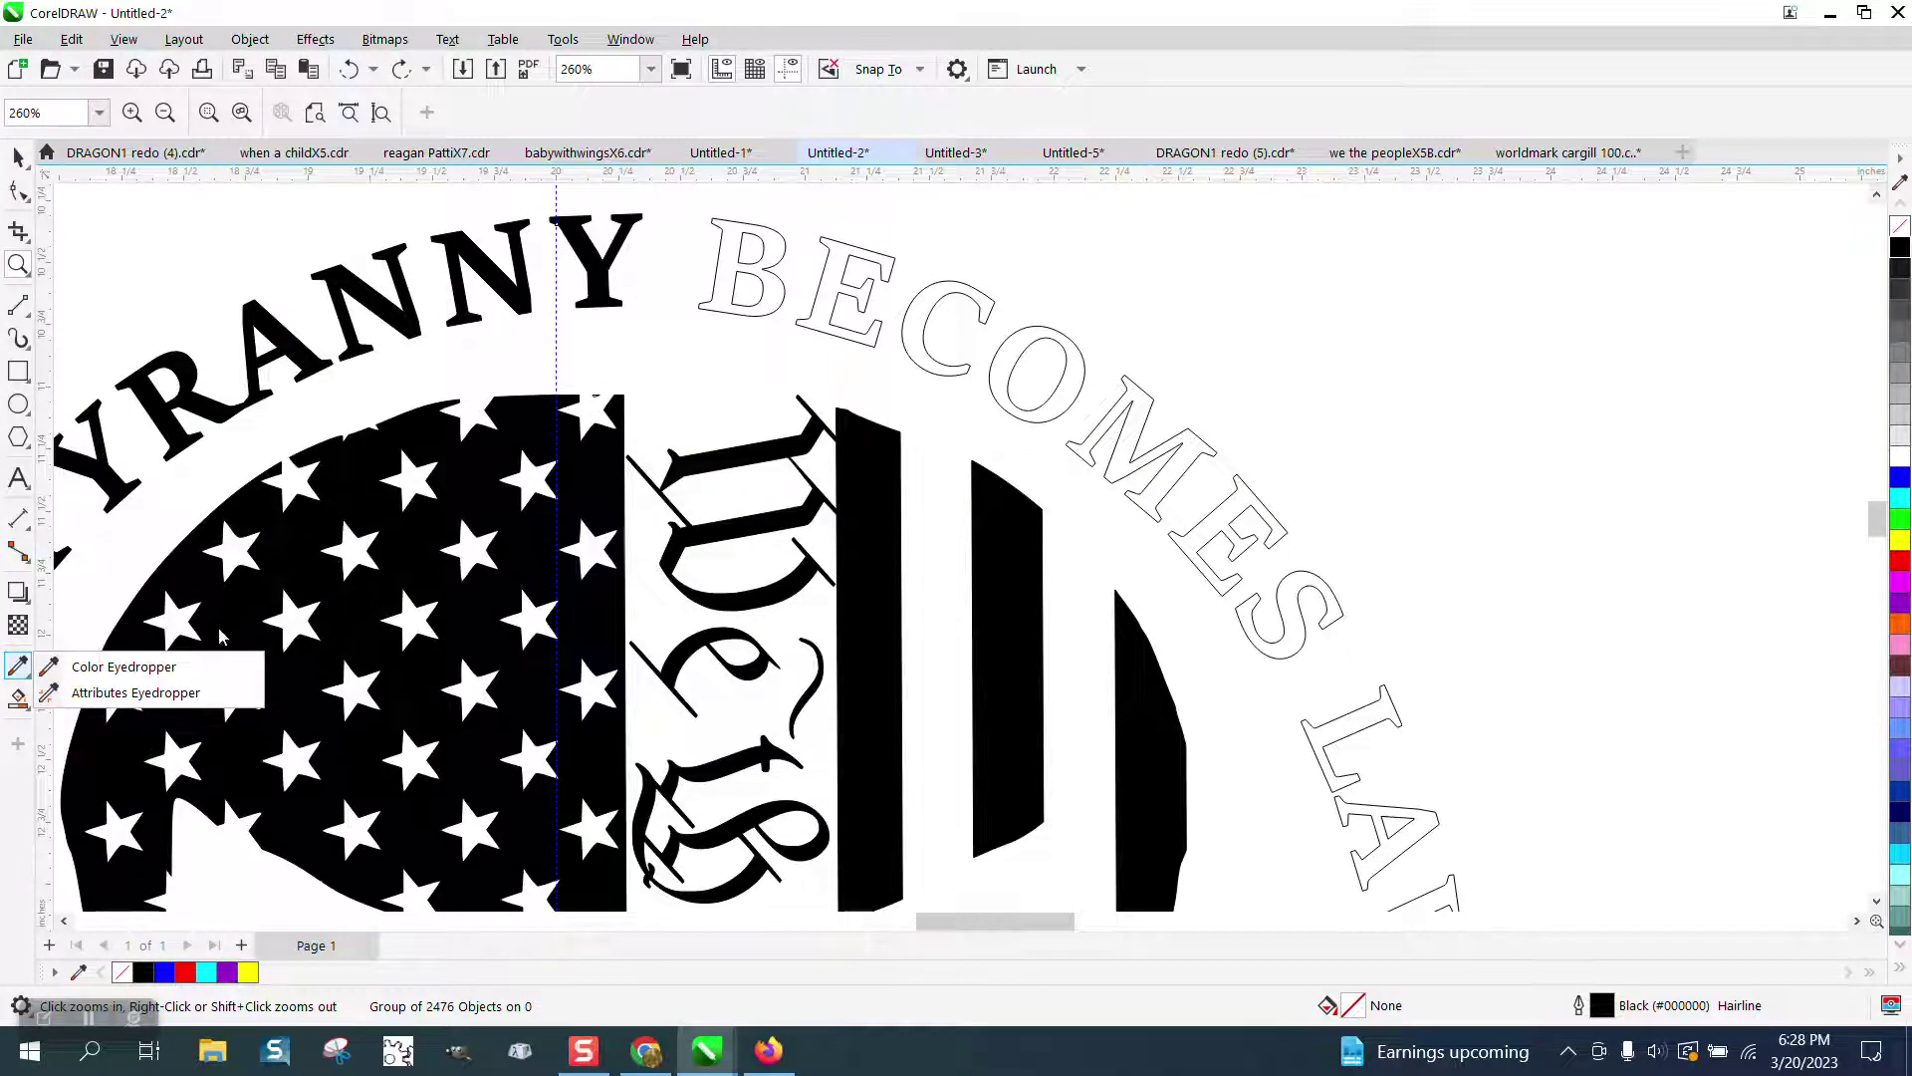
click(18, 698)
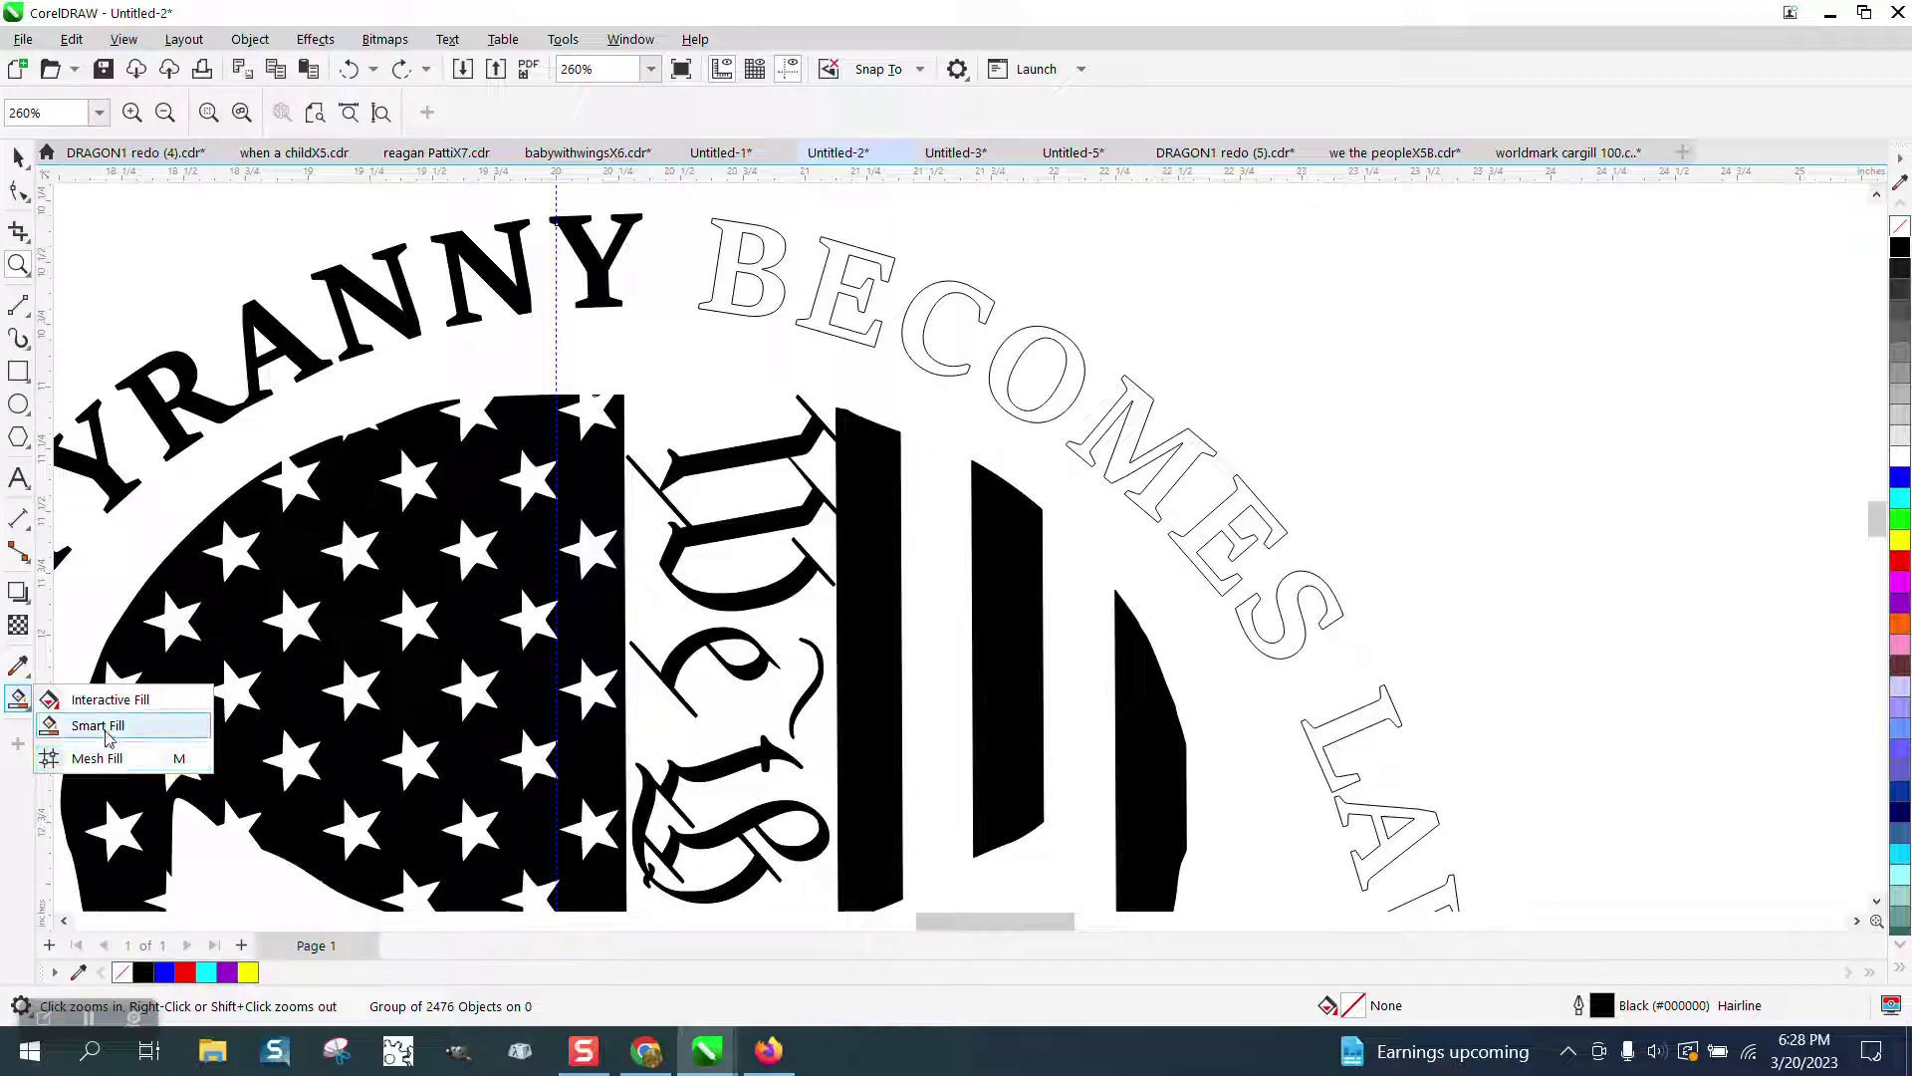
click(108, 737)
click(730, 291)
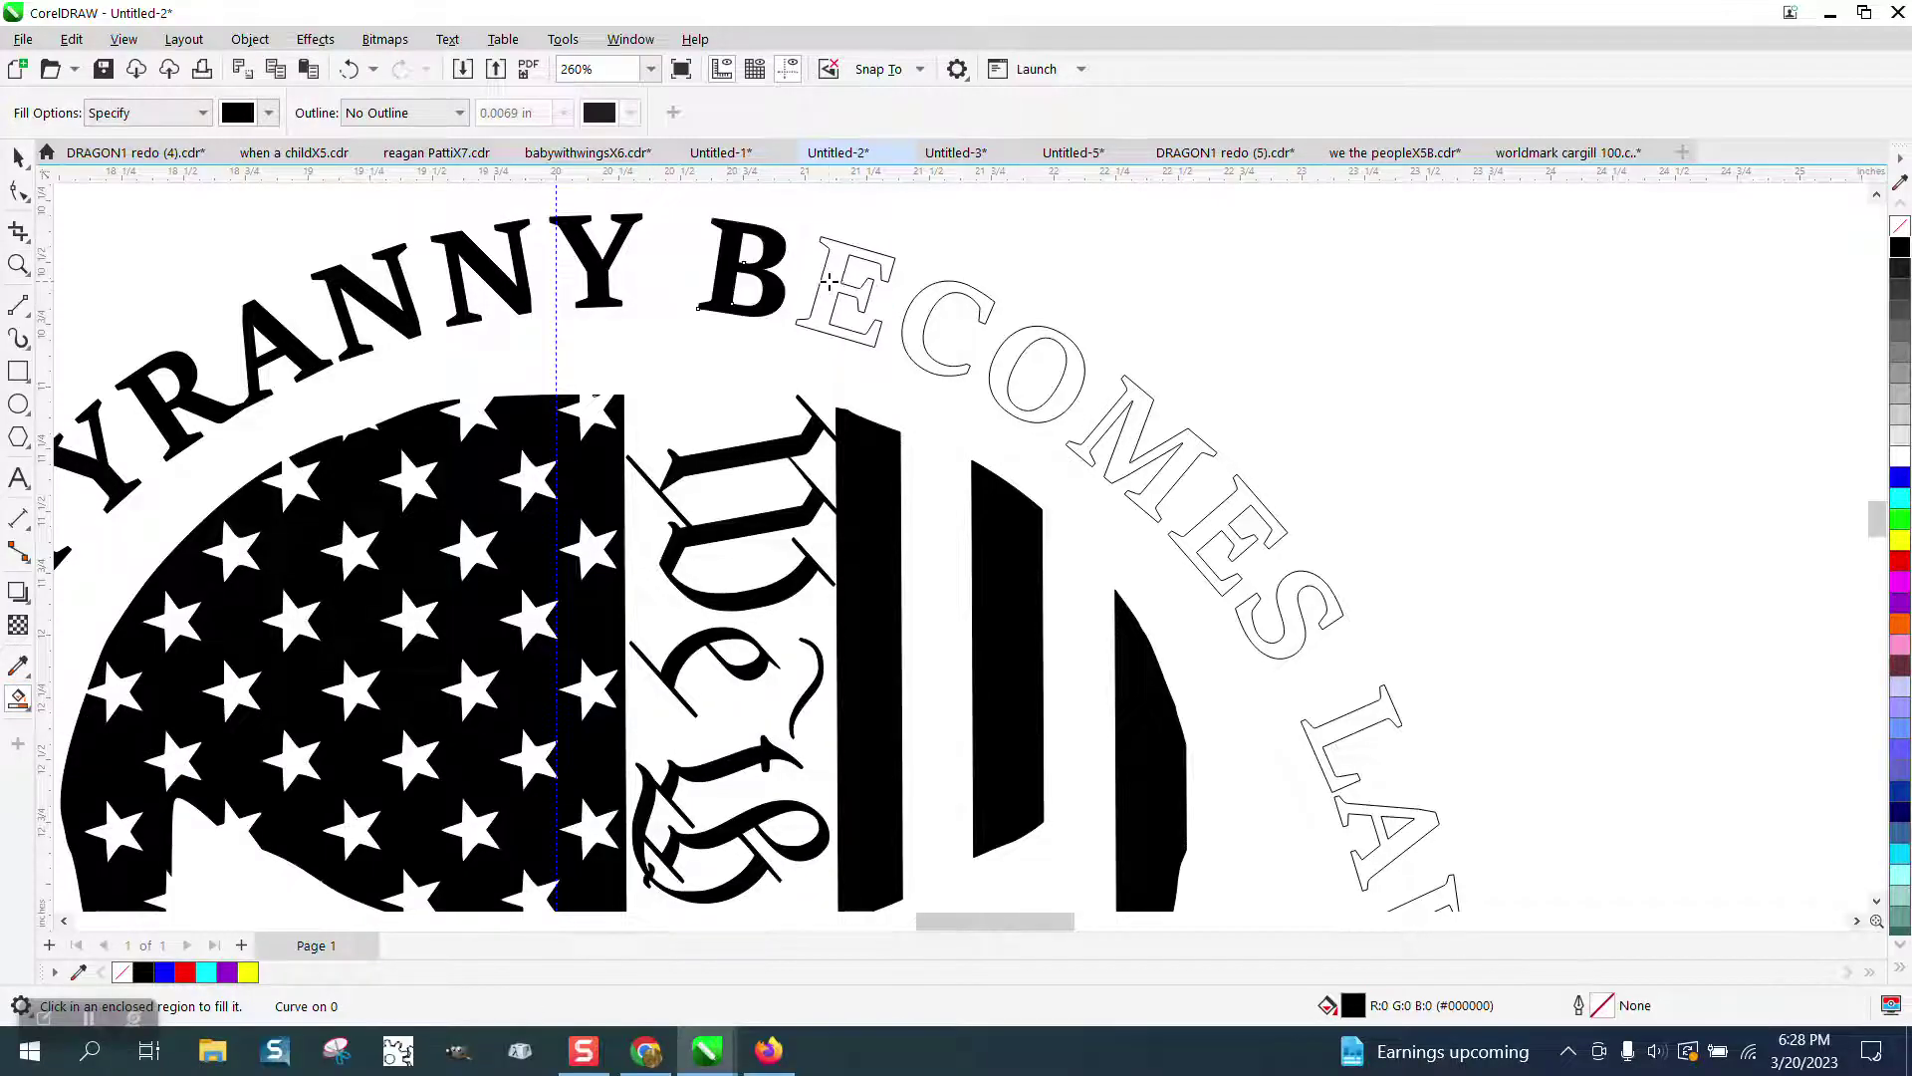
click(830, 282)
click(925, 313)
click(1014, 356)
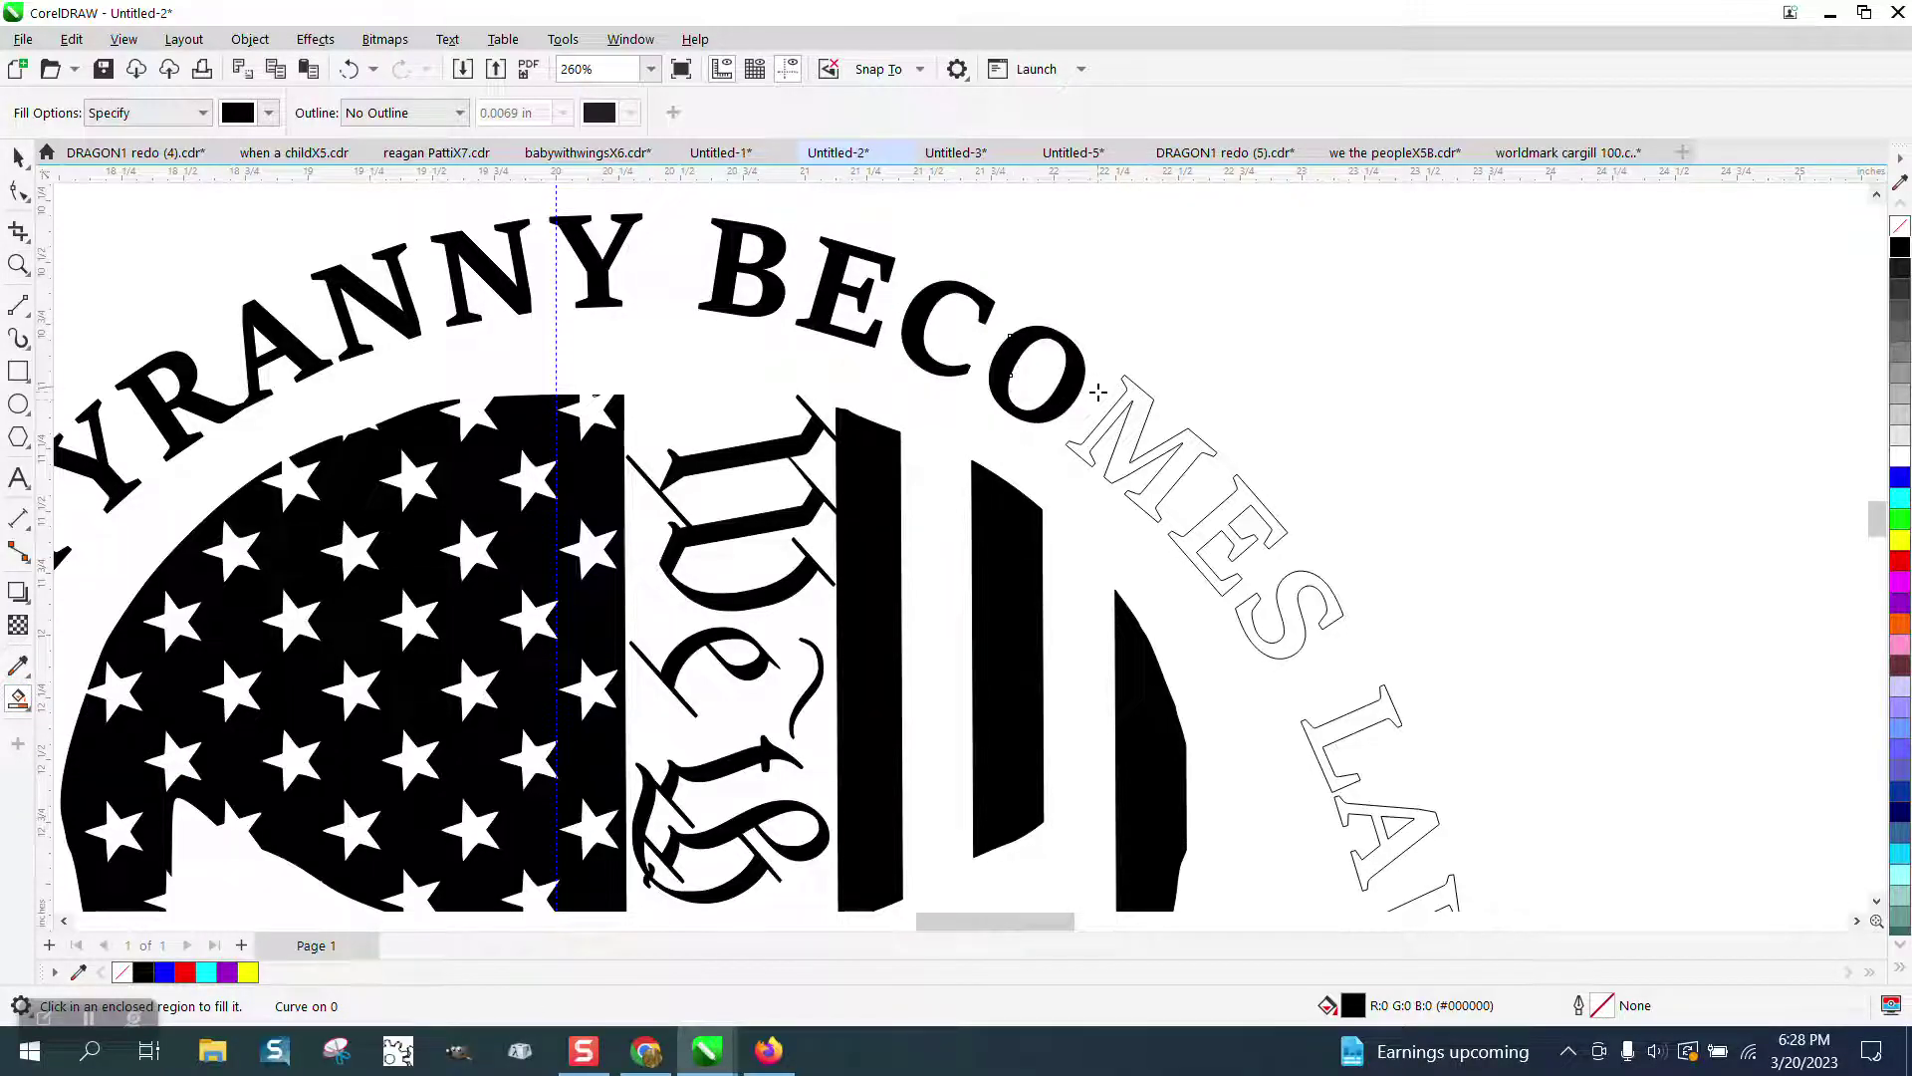
click(1121, 406)
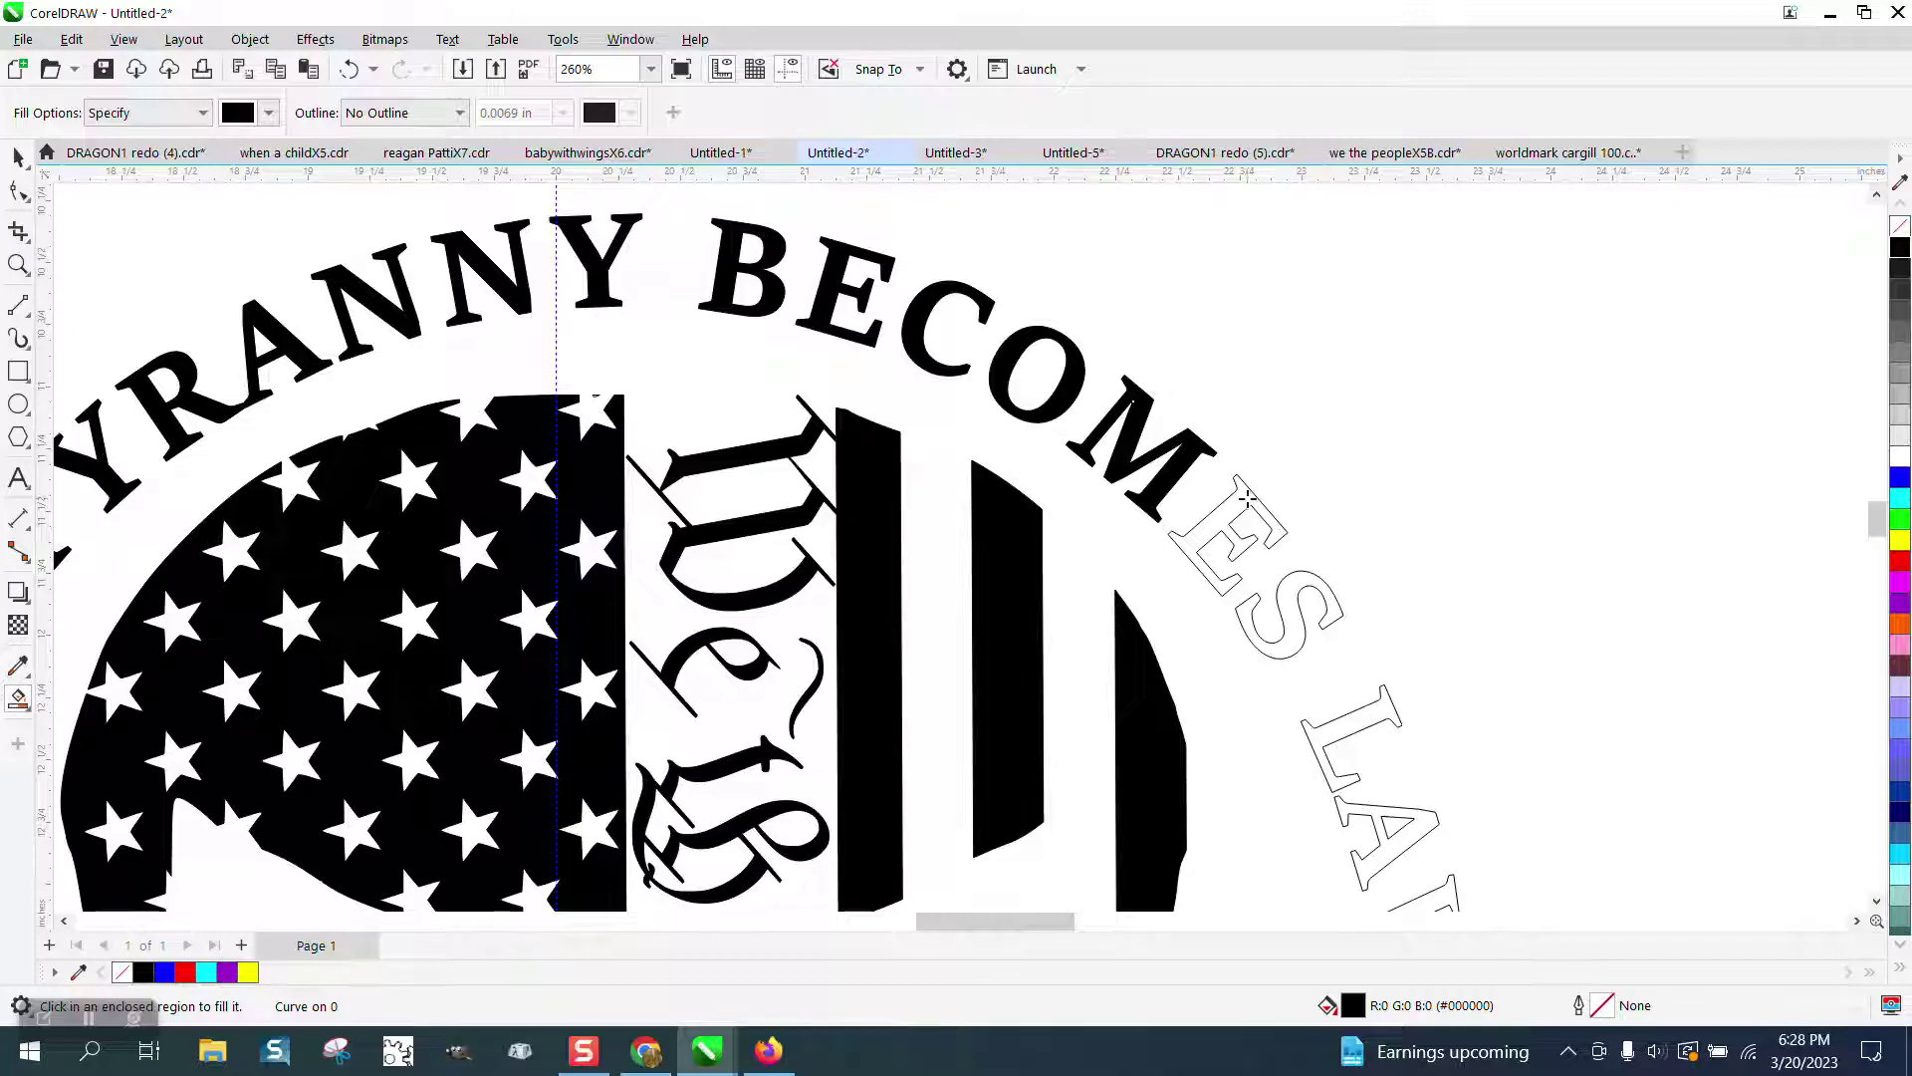
click(1247, 498)
click(1299, 585)
- Smart-fill the letters of LAW at the end of the upper arc in black
click(1382, 706)
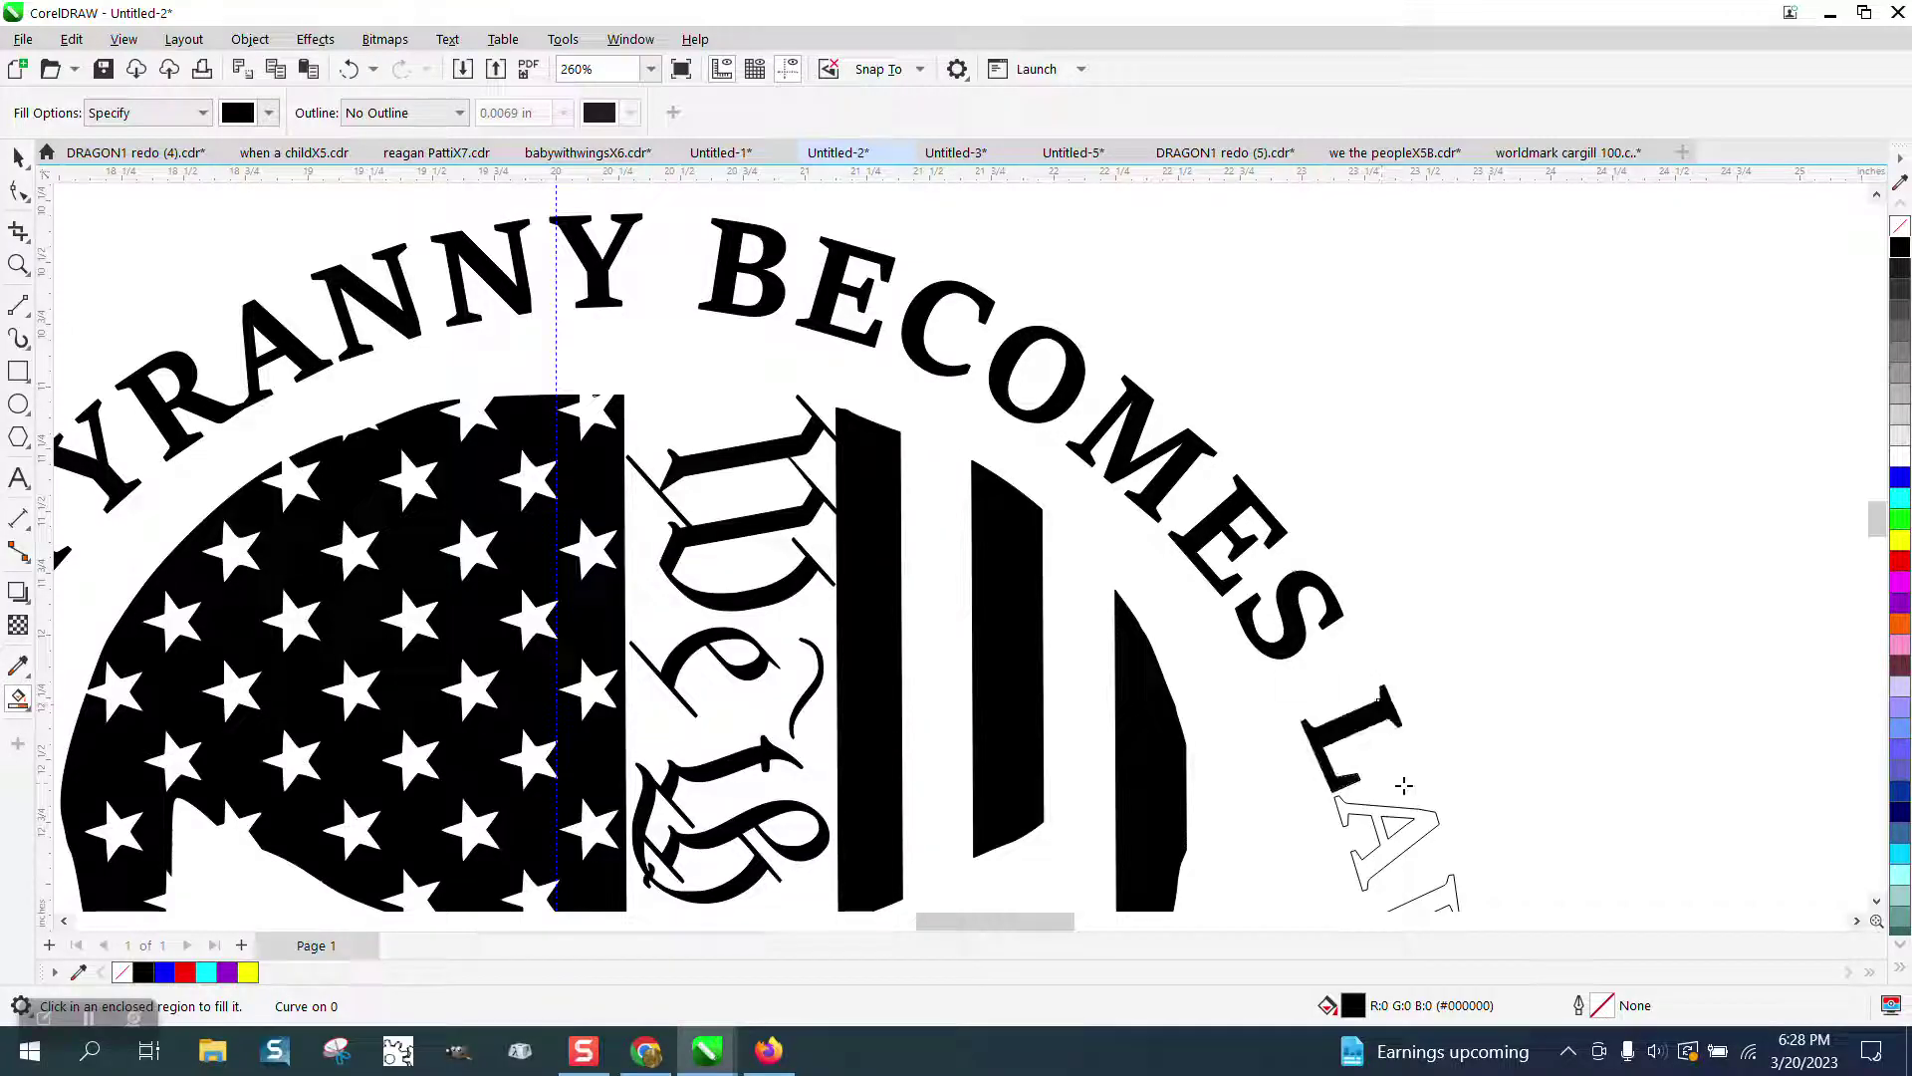
click(1428, 822)
click(1447, 886)
- Smart-fill the star between LAW and DUTY in black, undoing the misplaced fill beside it
drag(1876, 531, 1876, 566)
click(1457, 419)
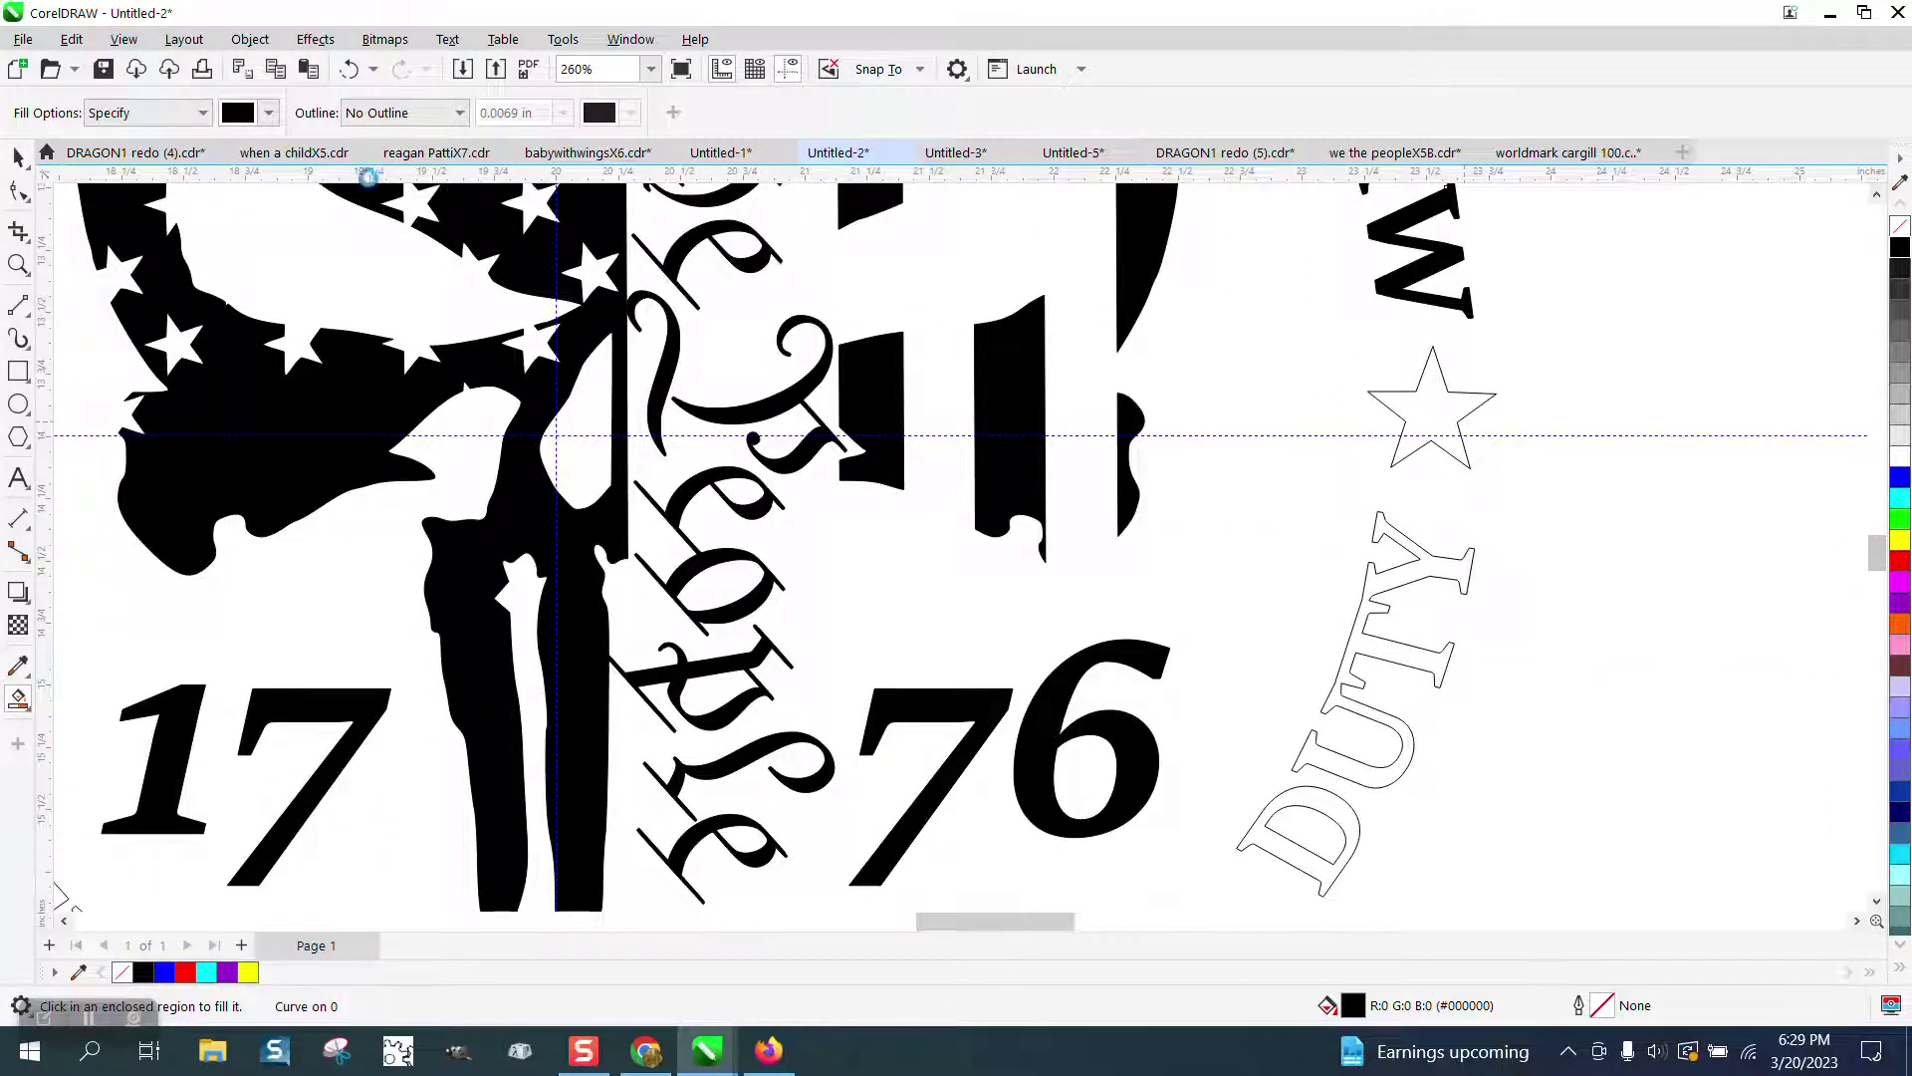
click(348, 69)
click(1421, 409)
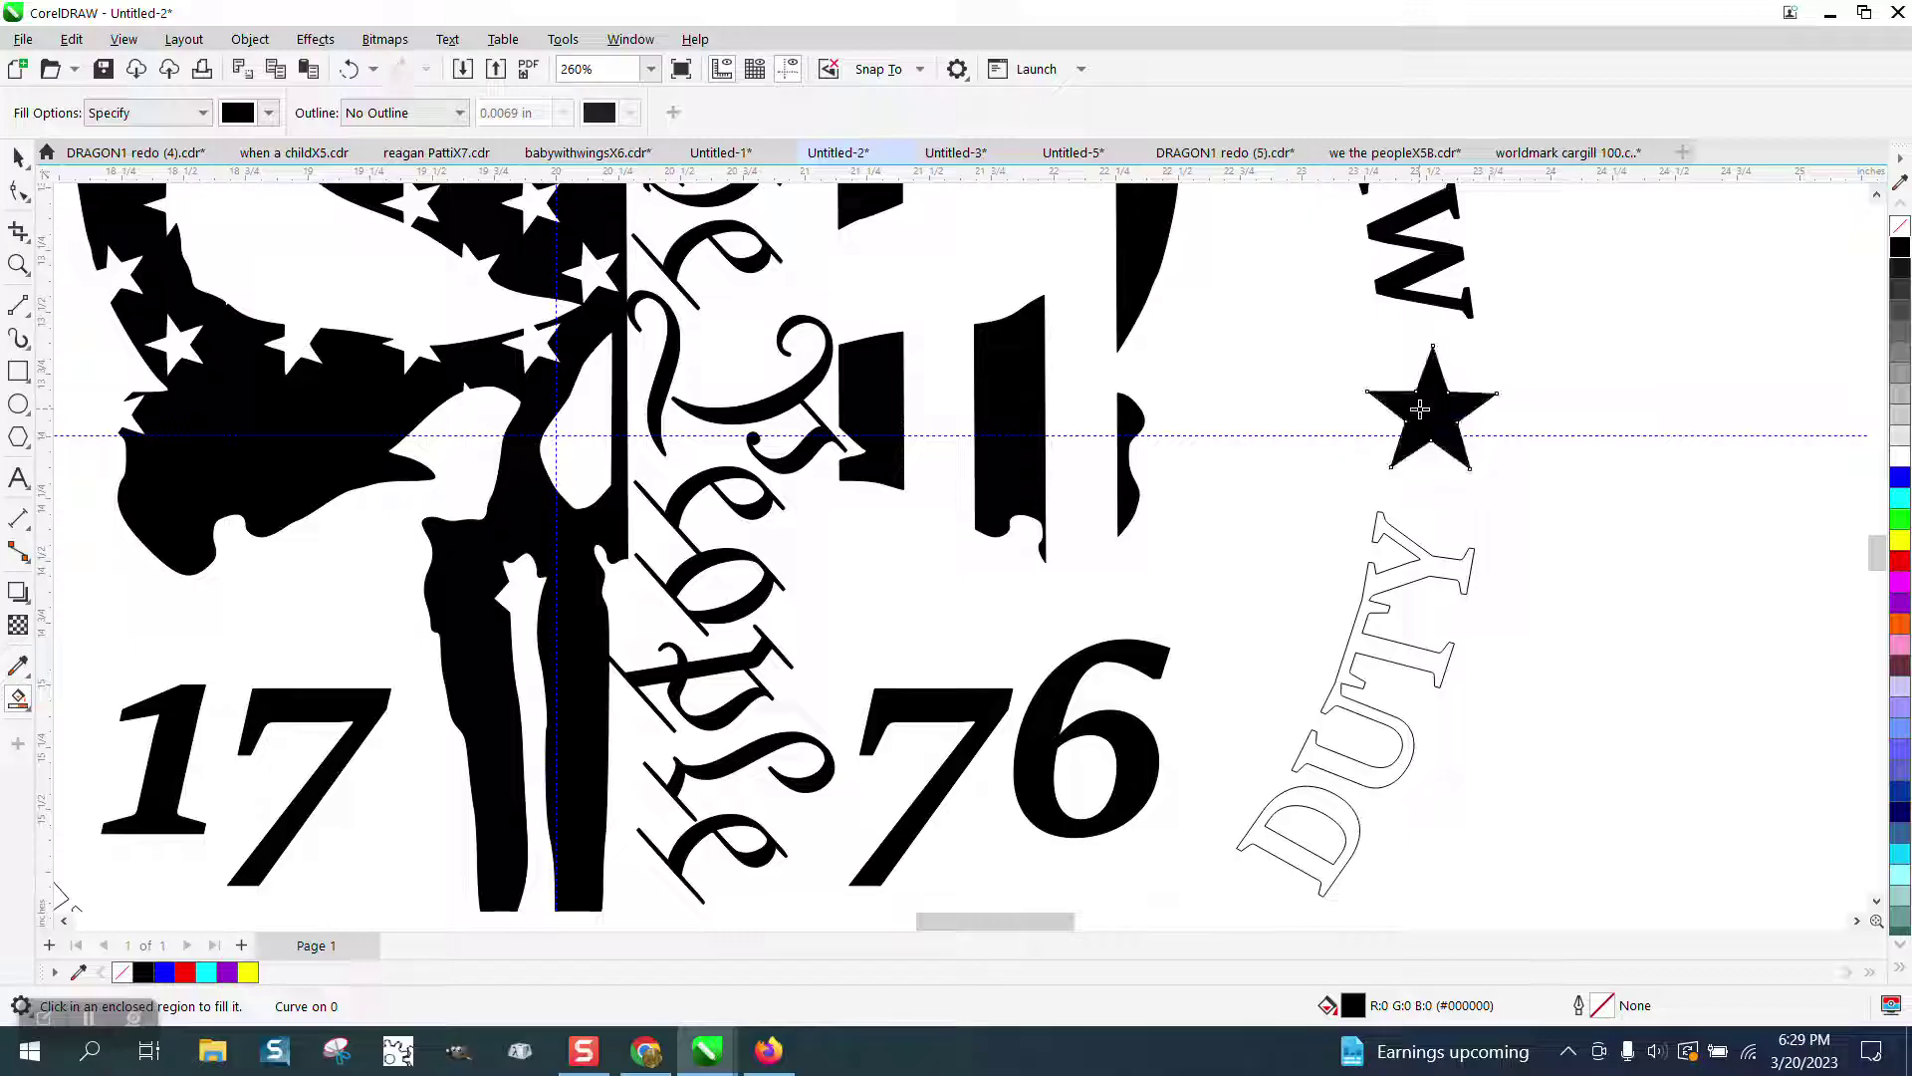
- Smart-fill DUTY, the S of the lower BECOMES, the W of WHEN and the star below WHEN in black
click(1426, 565)
click(1335, 801)
scroll(1294, 658, down, 2)
click(1188, 705)
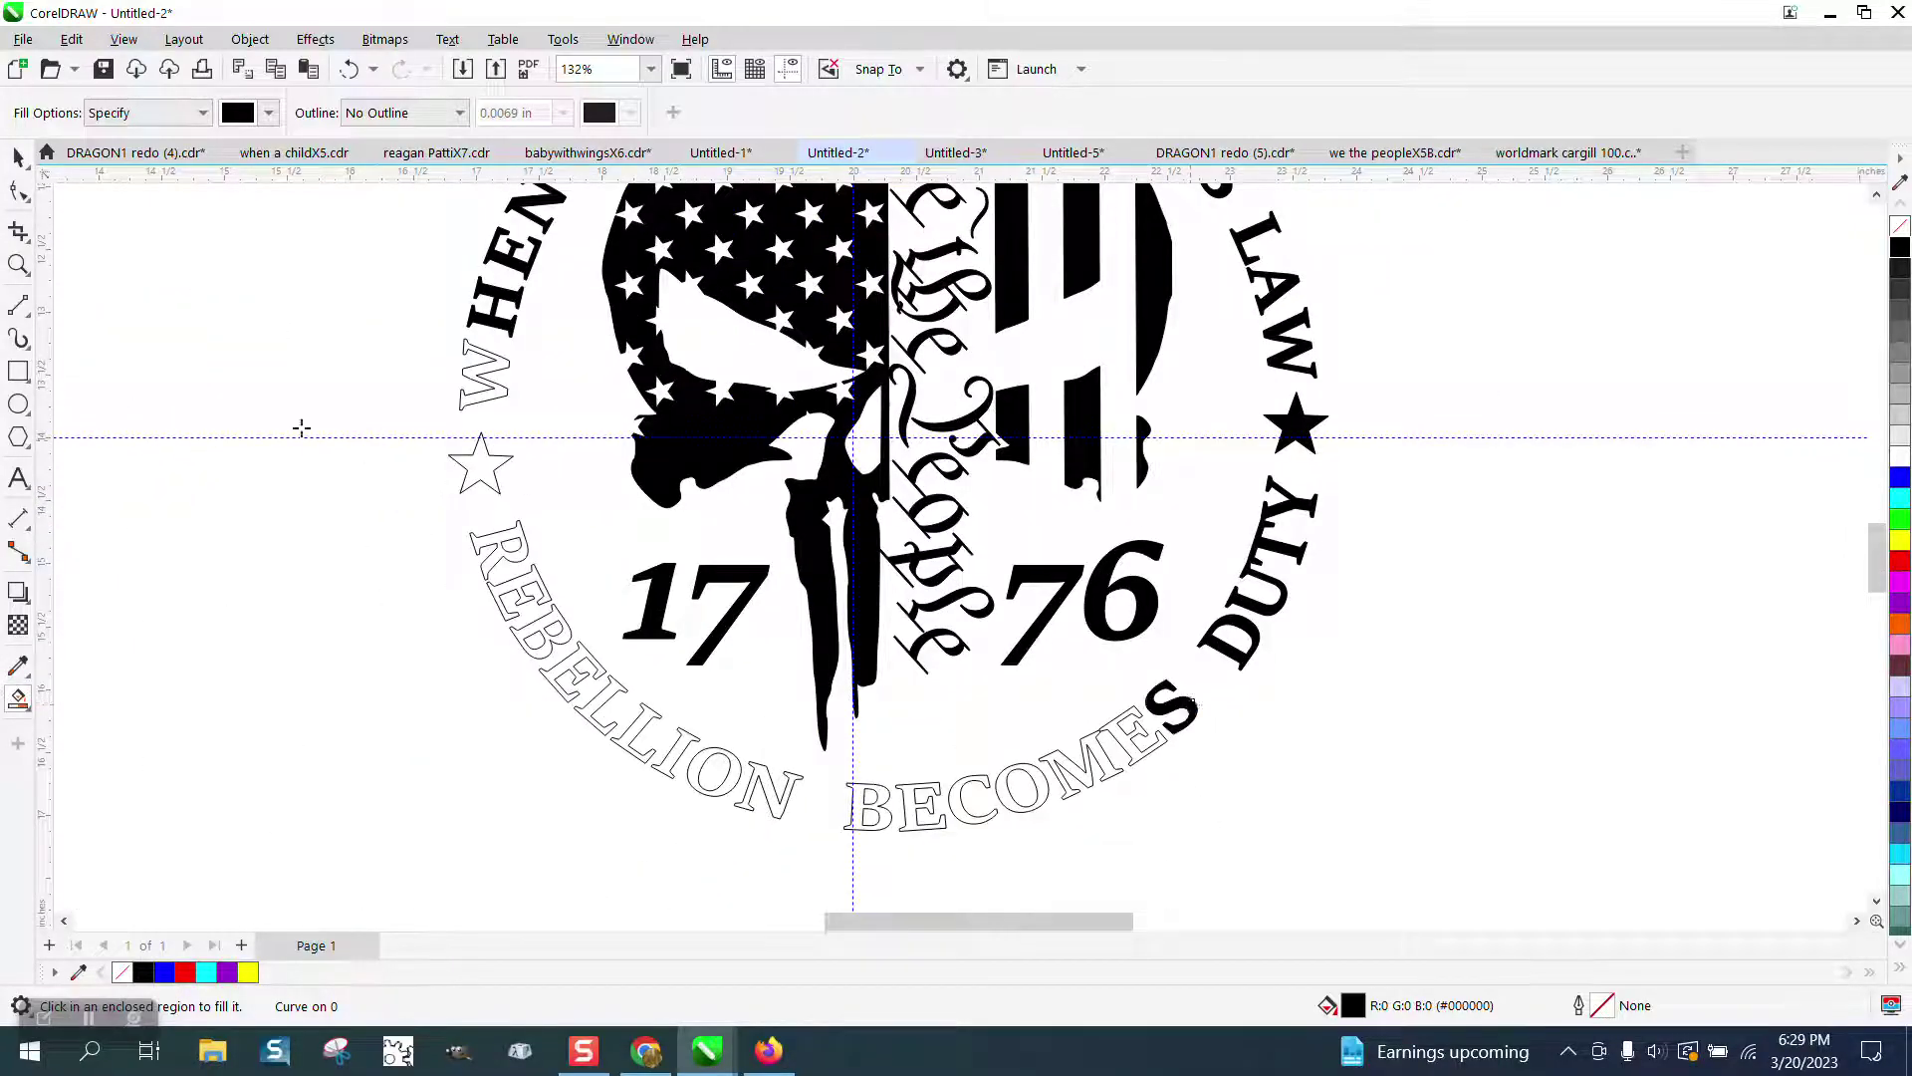
click(475, 394)
click(480, 461)
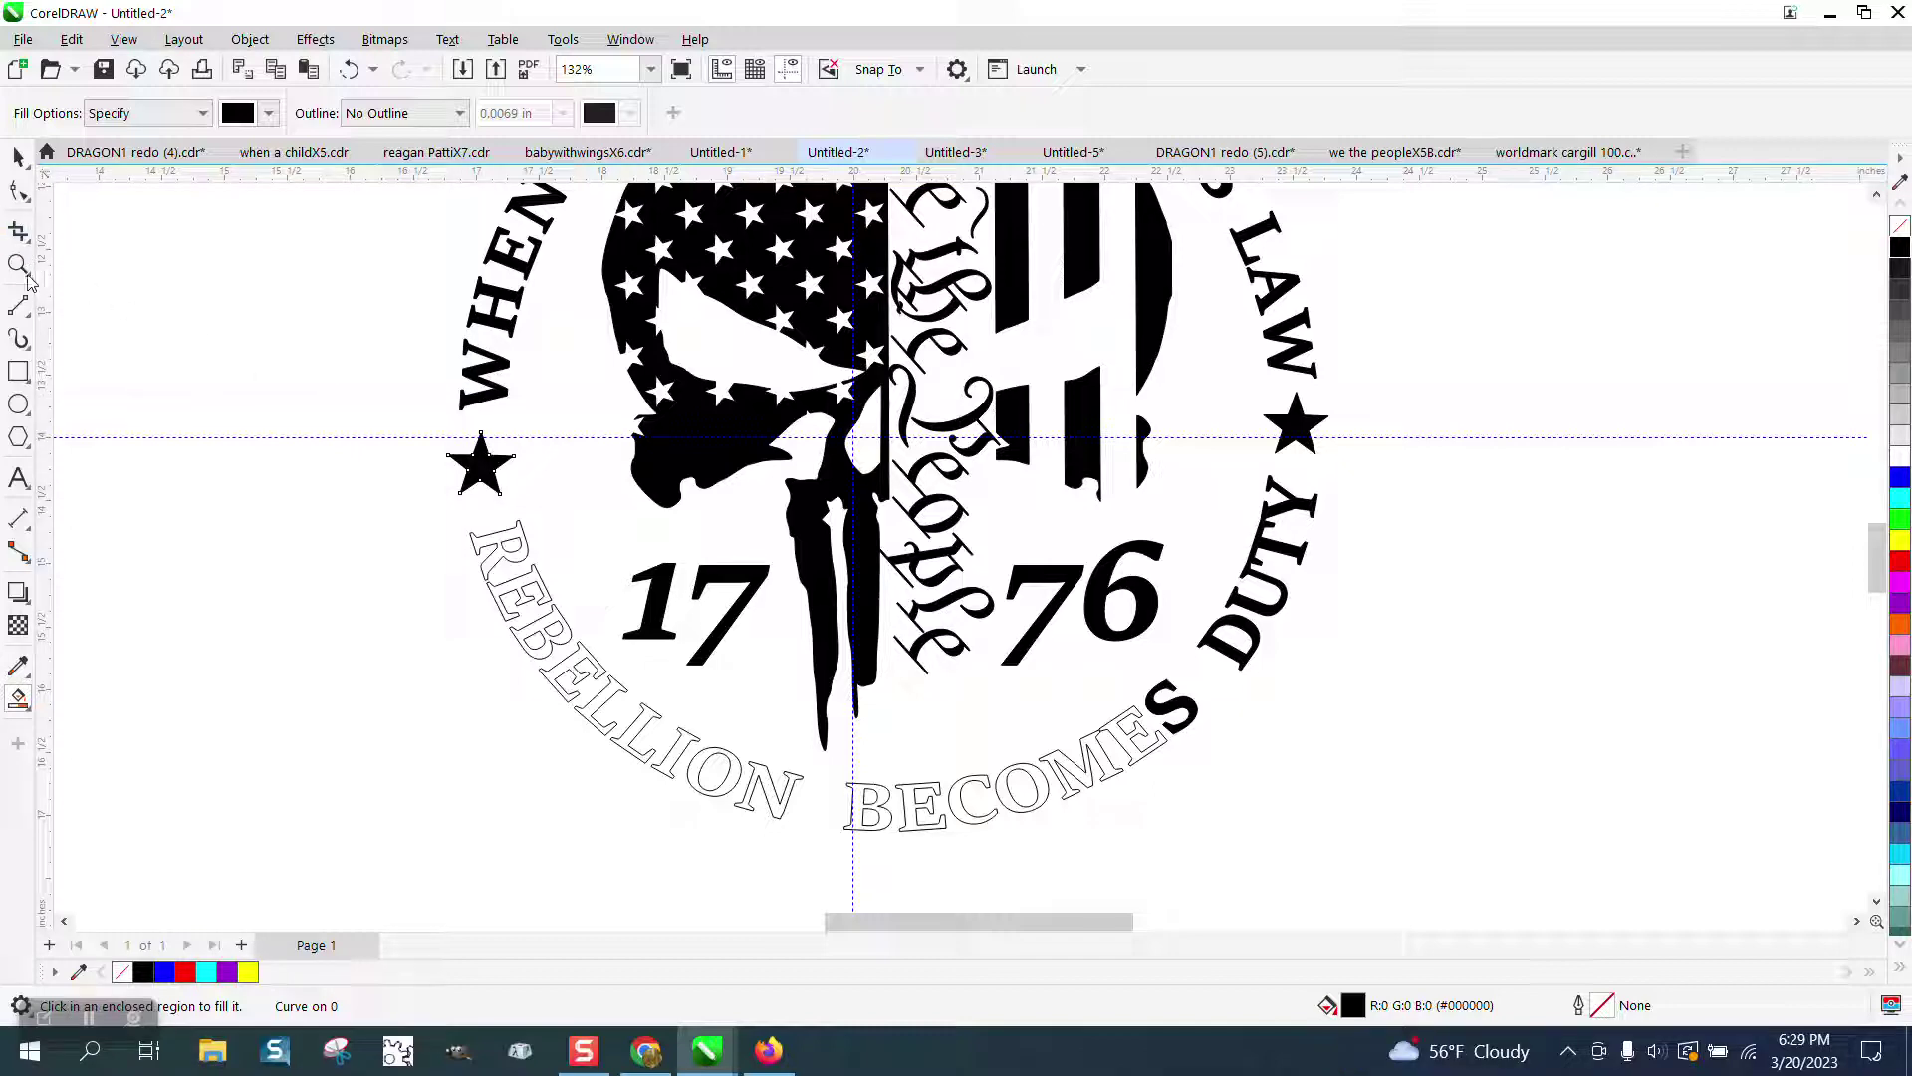
- Smart-fill all letters of REBELLION in the emblem's lower arc with black
key(z)
drag(405, 469, 1209, 868)
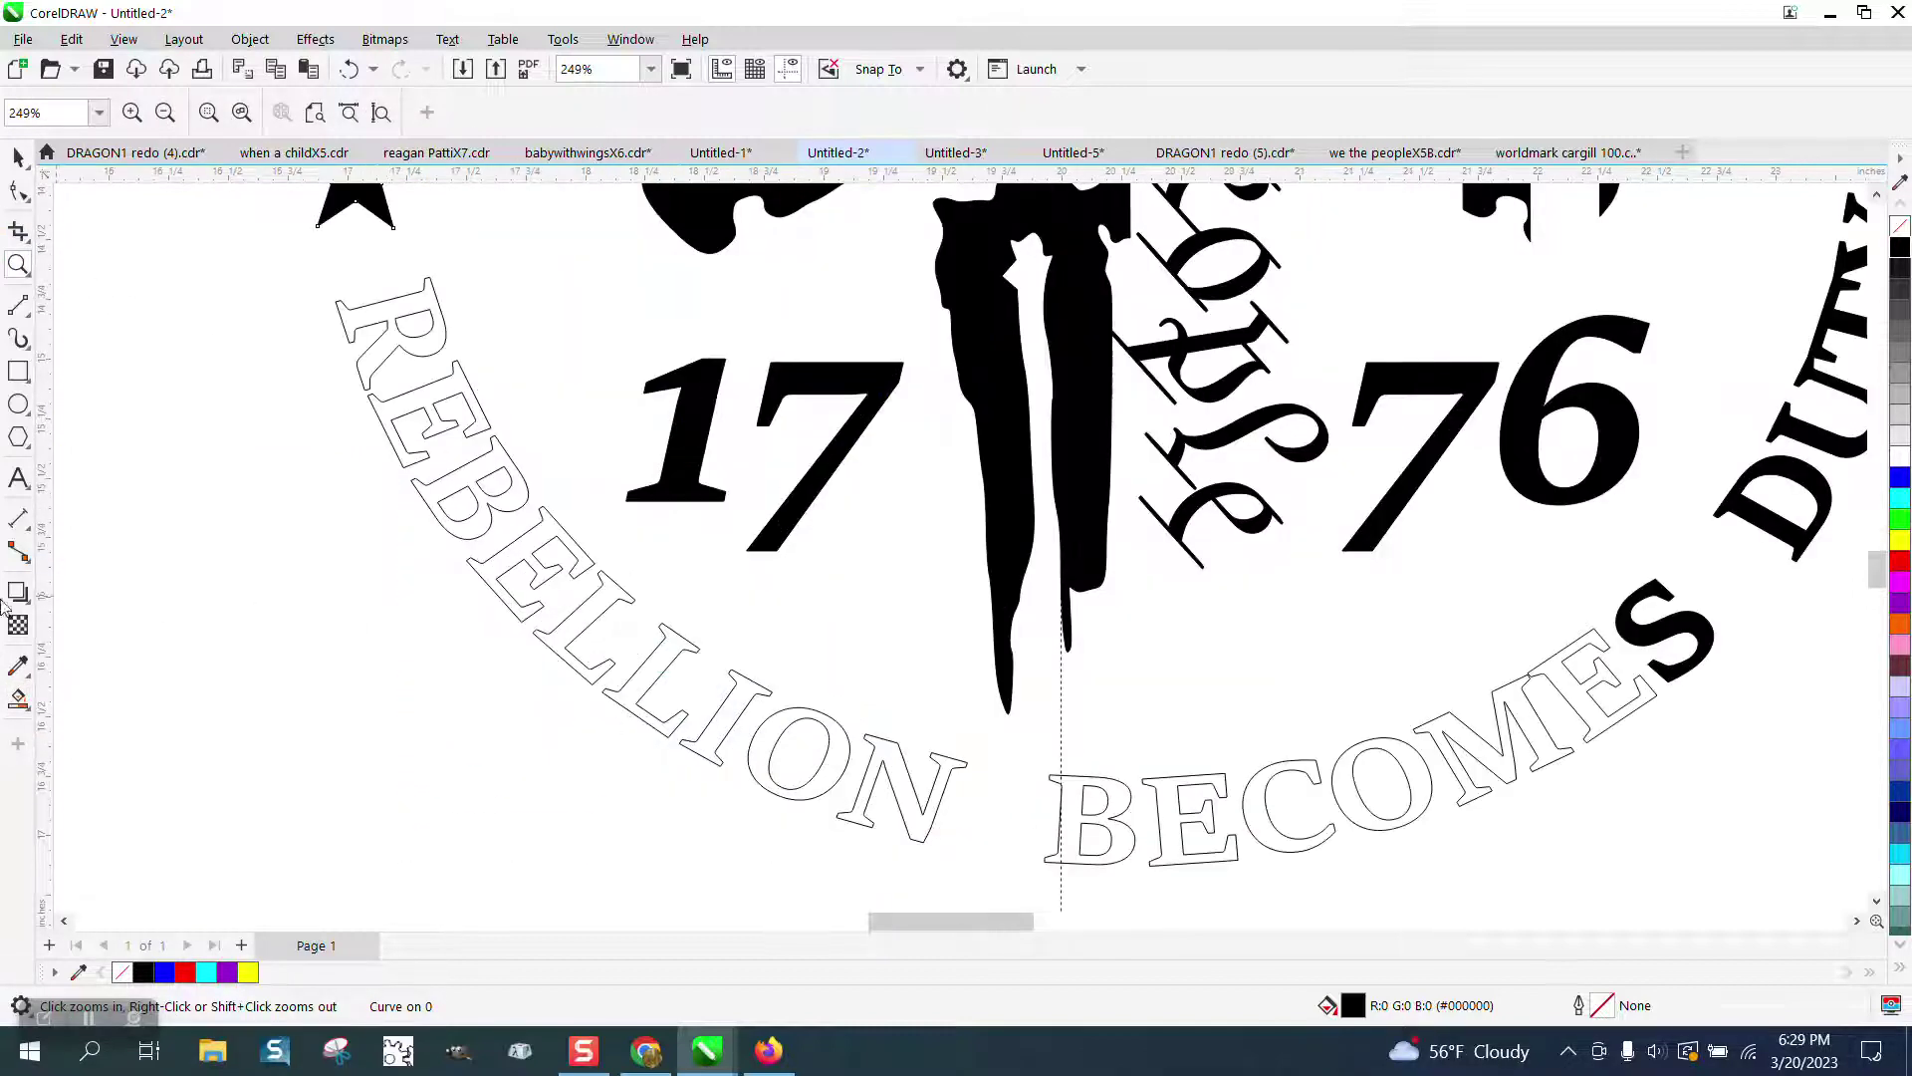
click(18, 699)
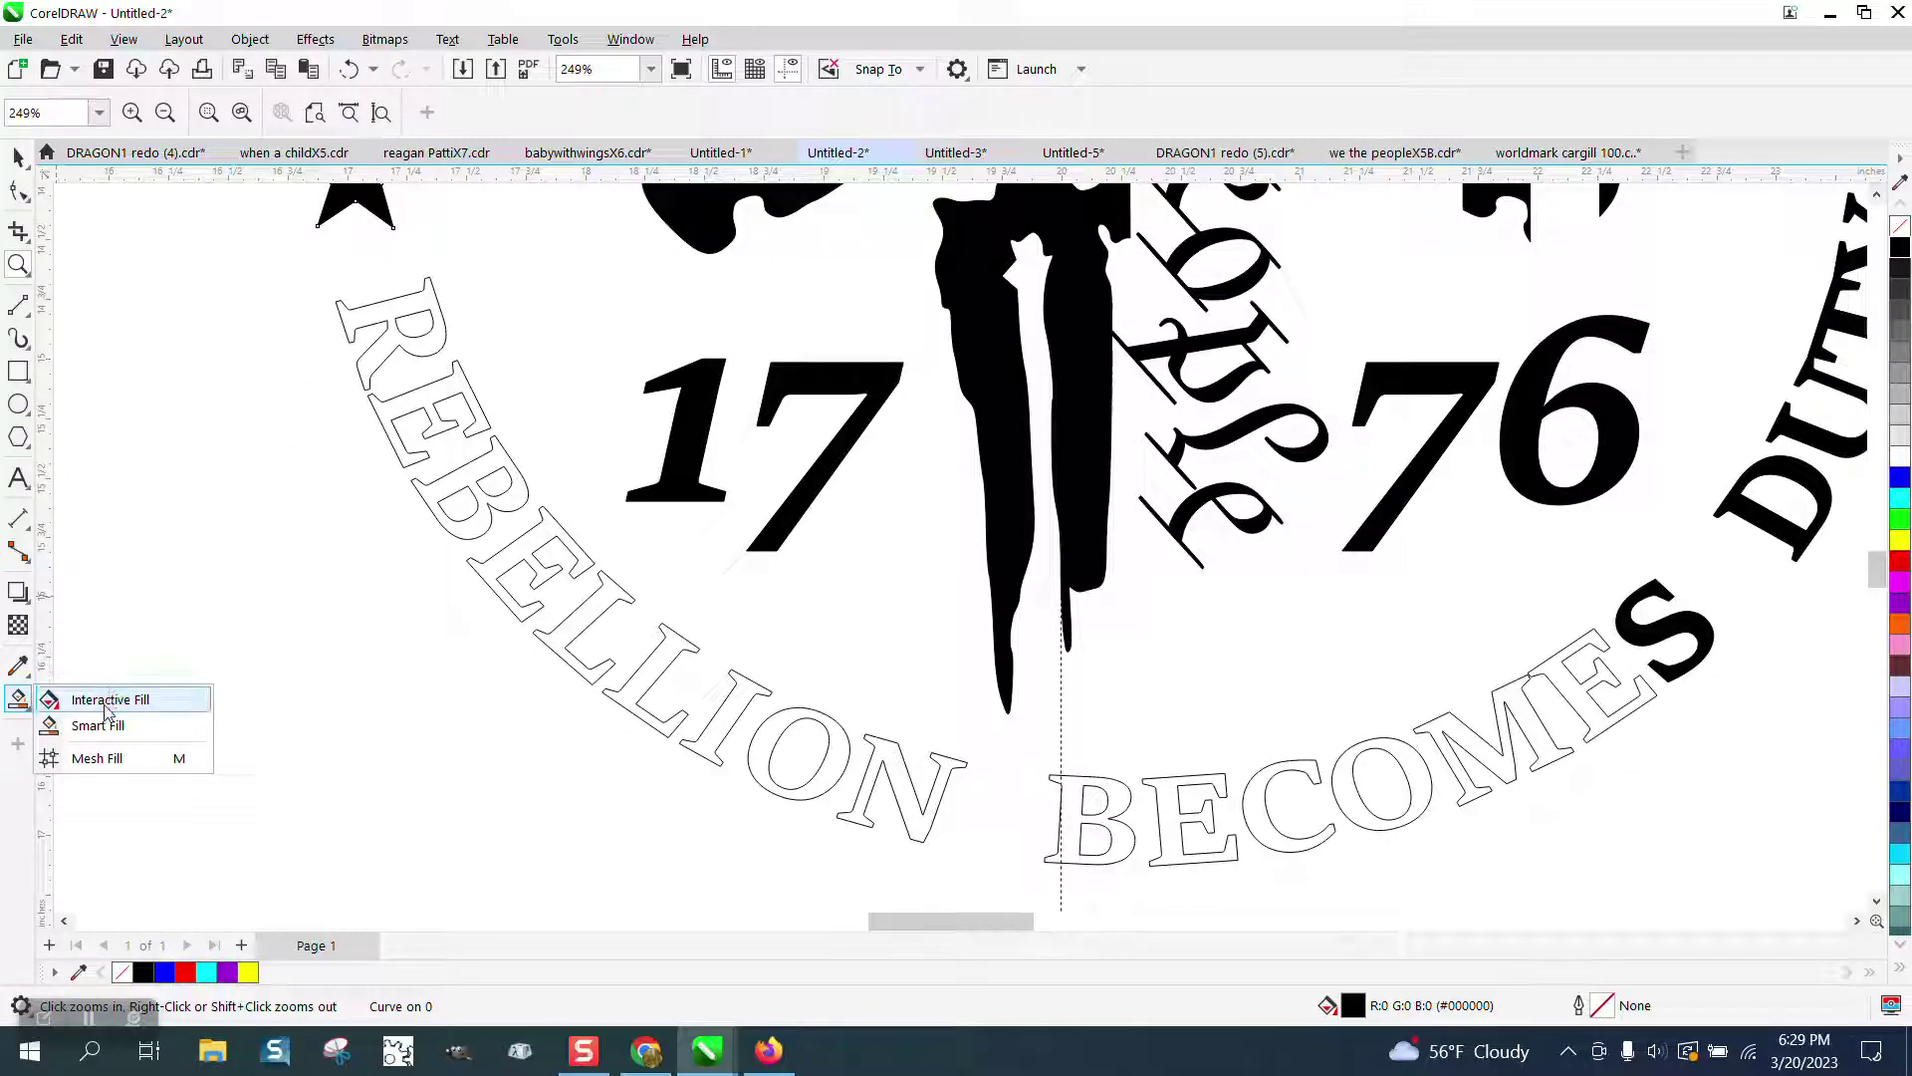
click(60, 725)
click(397, 311)
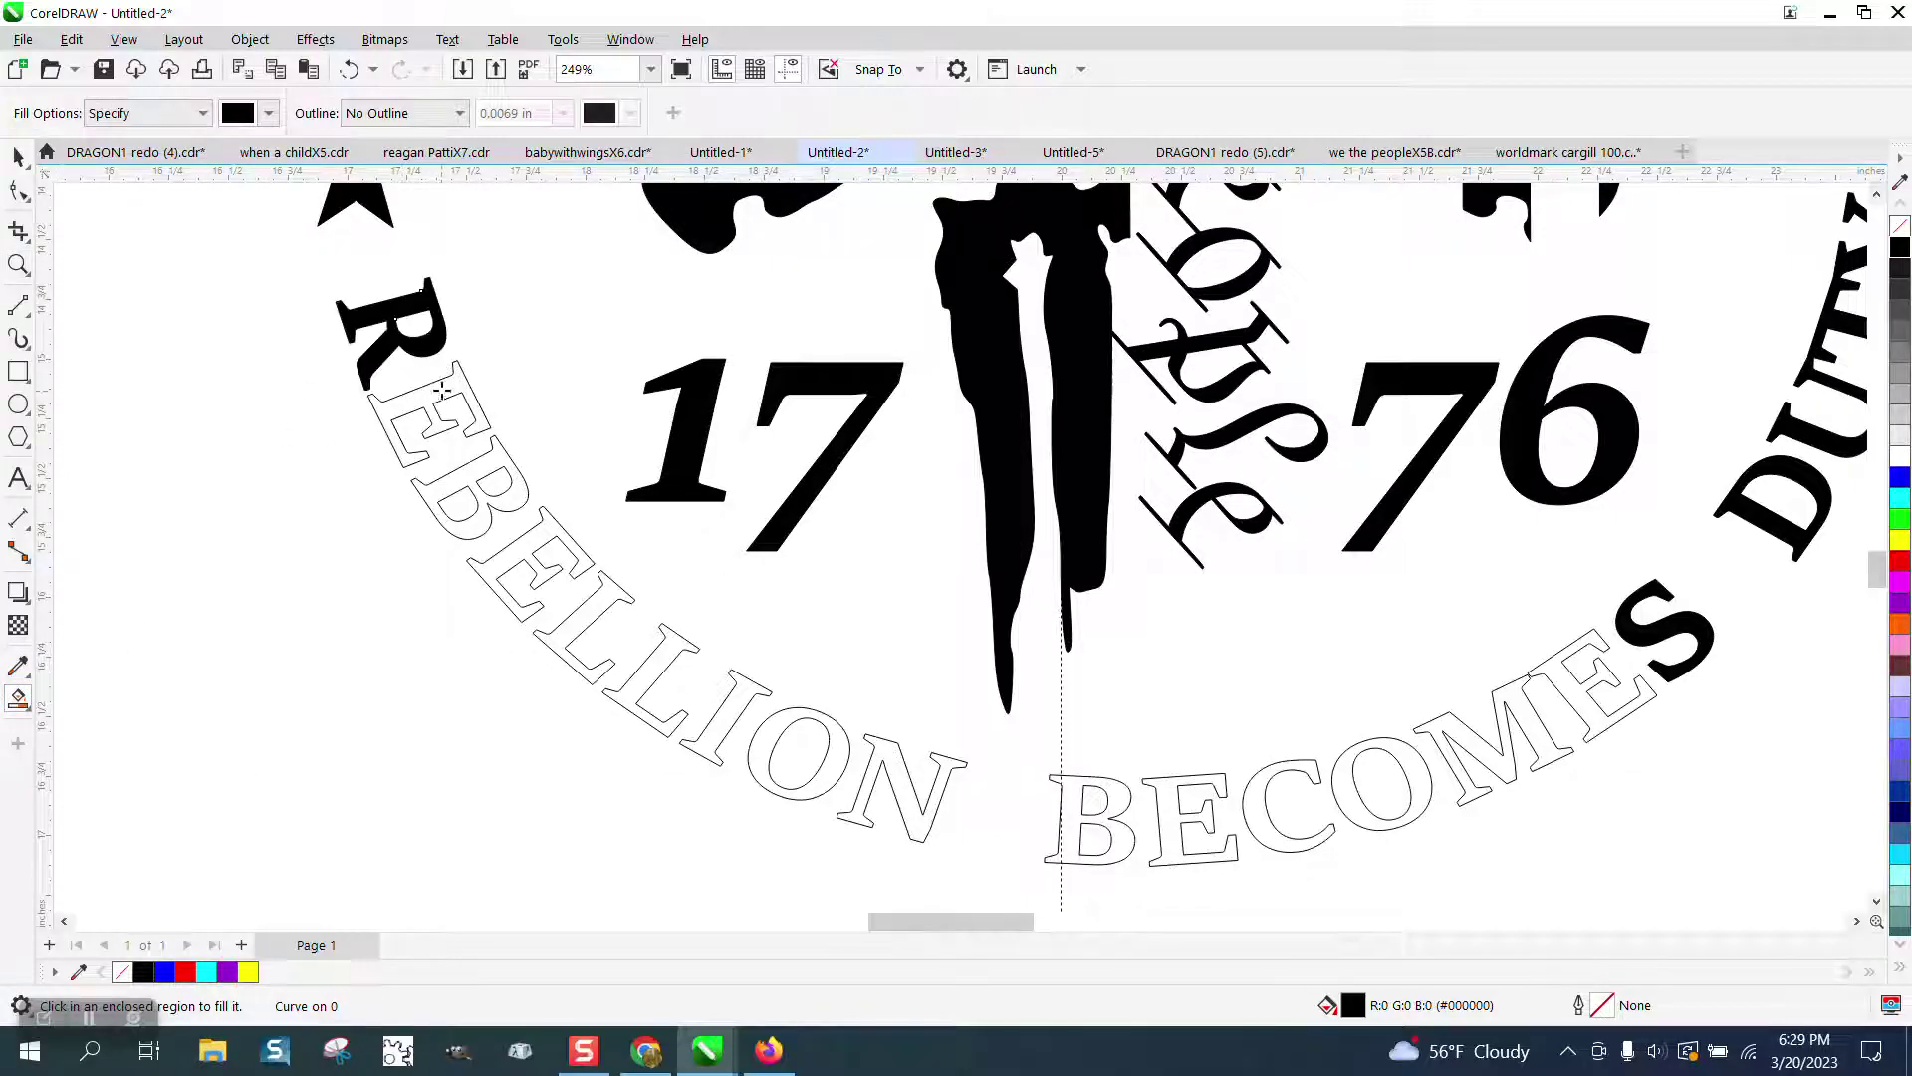
click(442, 389)
click(498, 458)
click(584, 566)
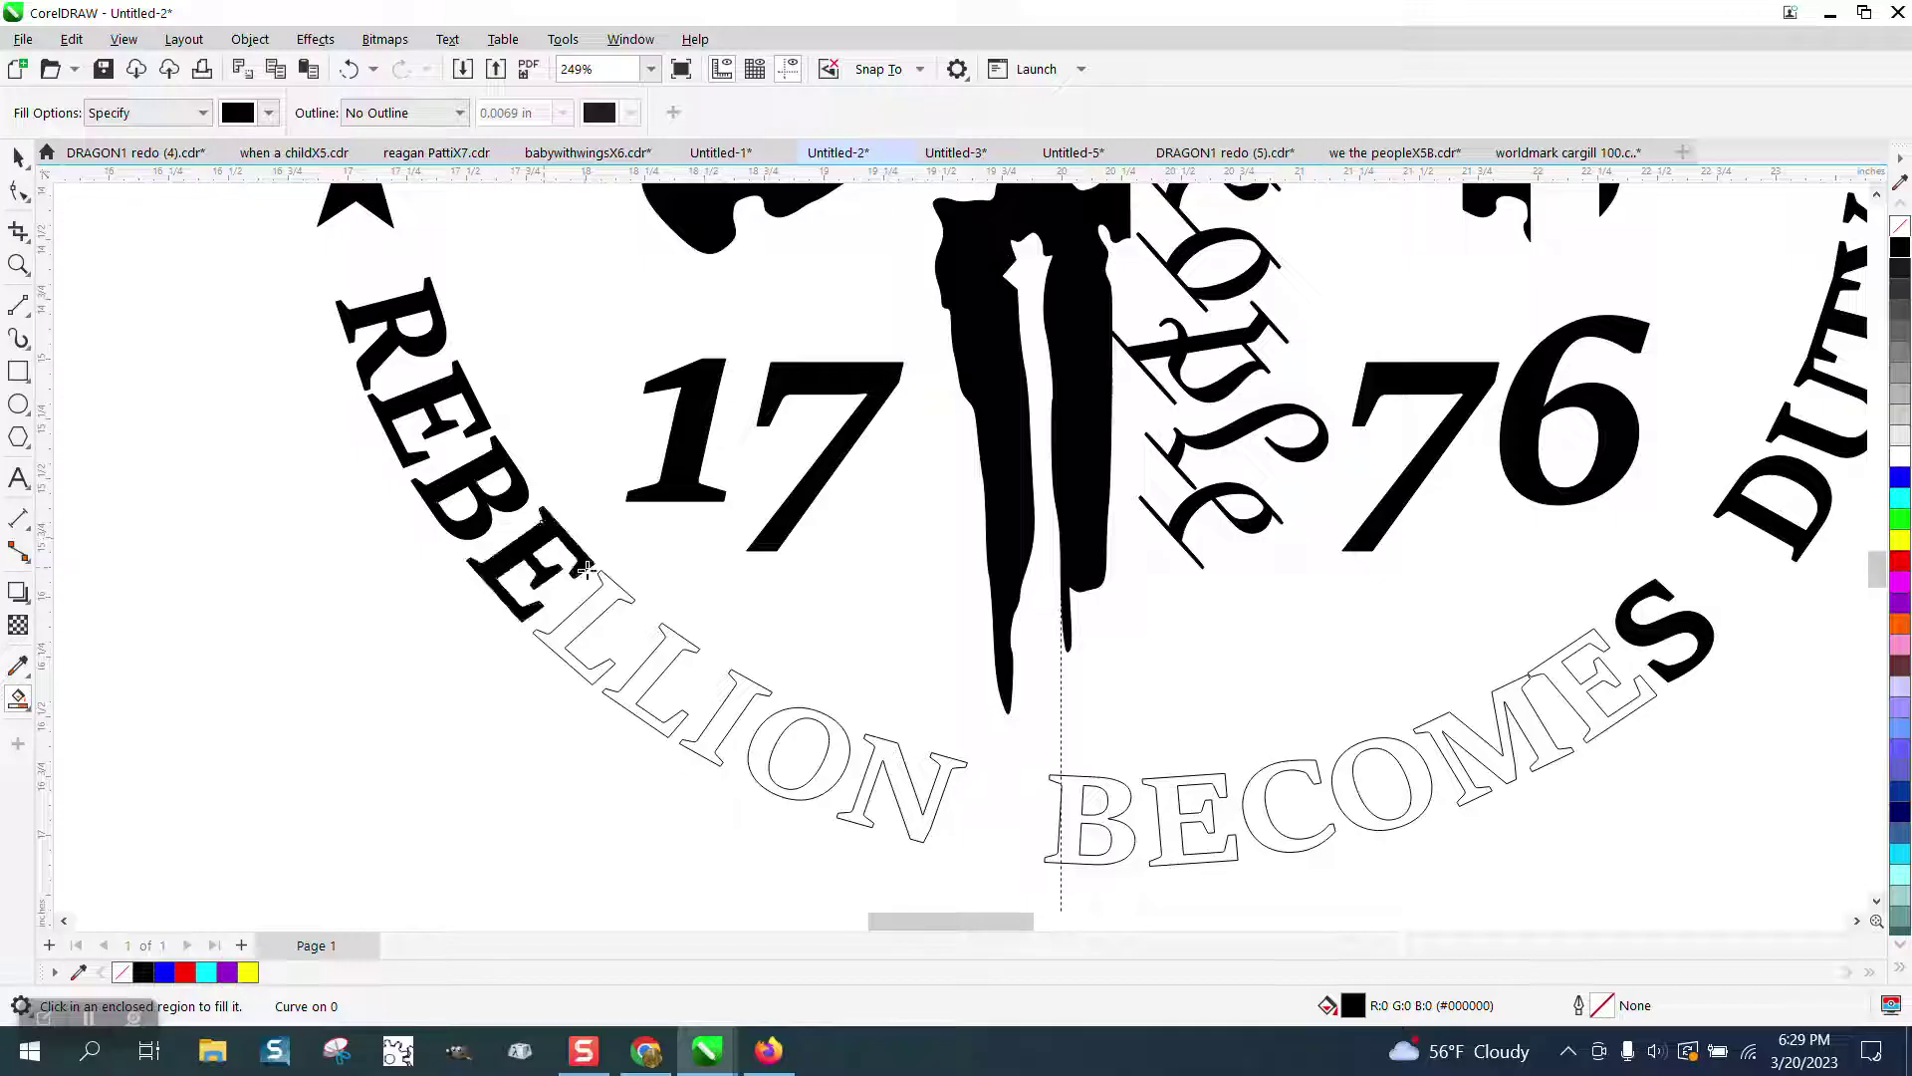
click(612, 593)
click(676, 638)
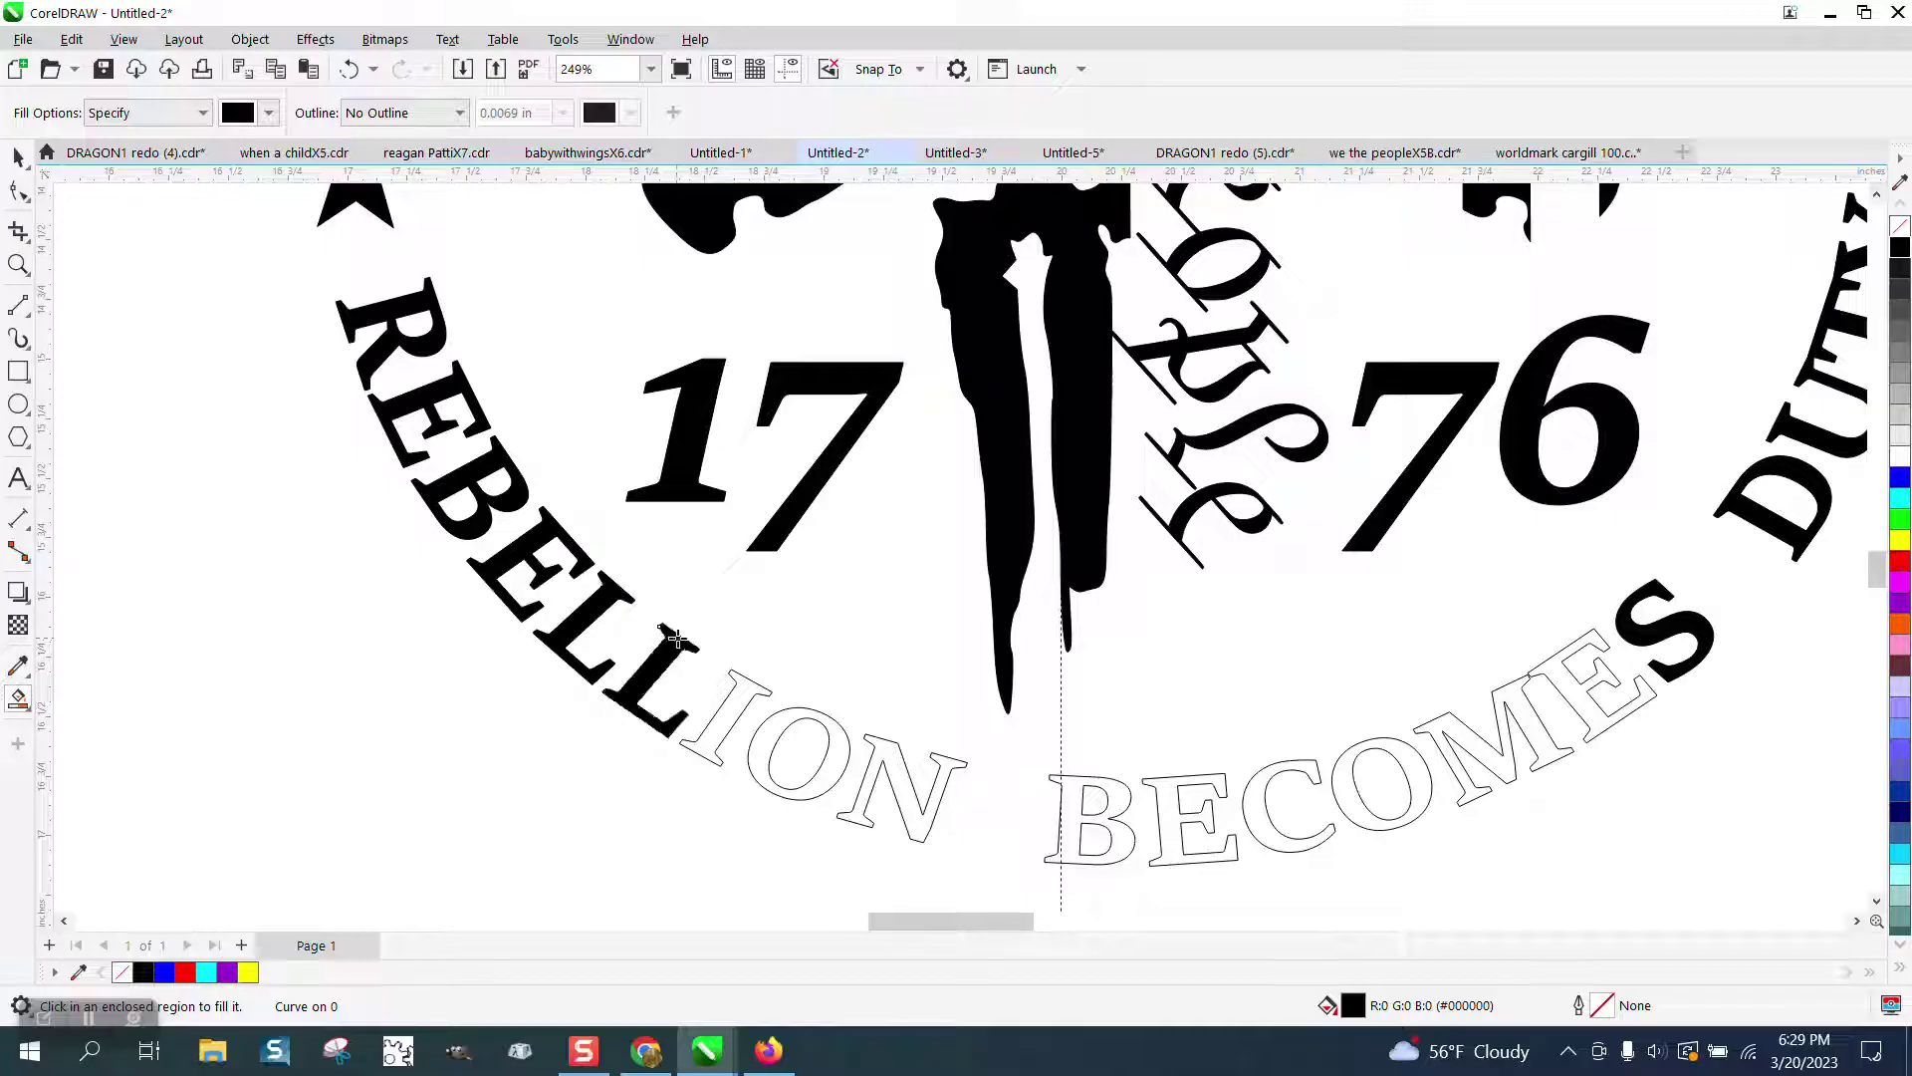
click(742, 681)
click(842, 737)
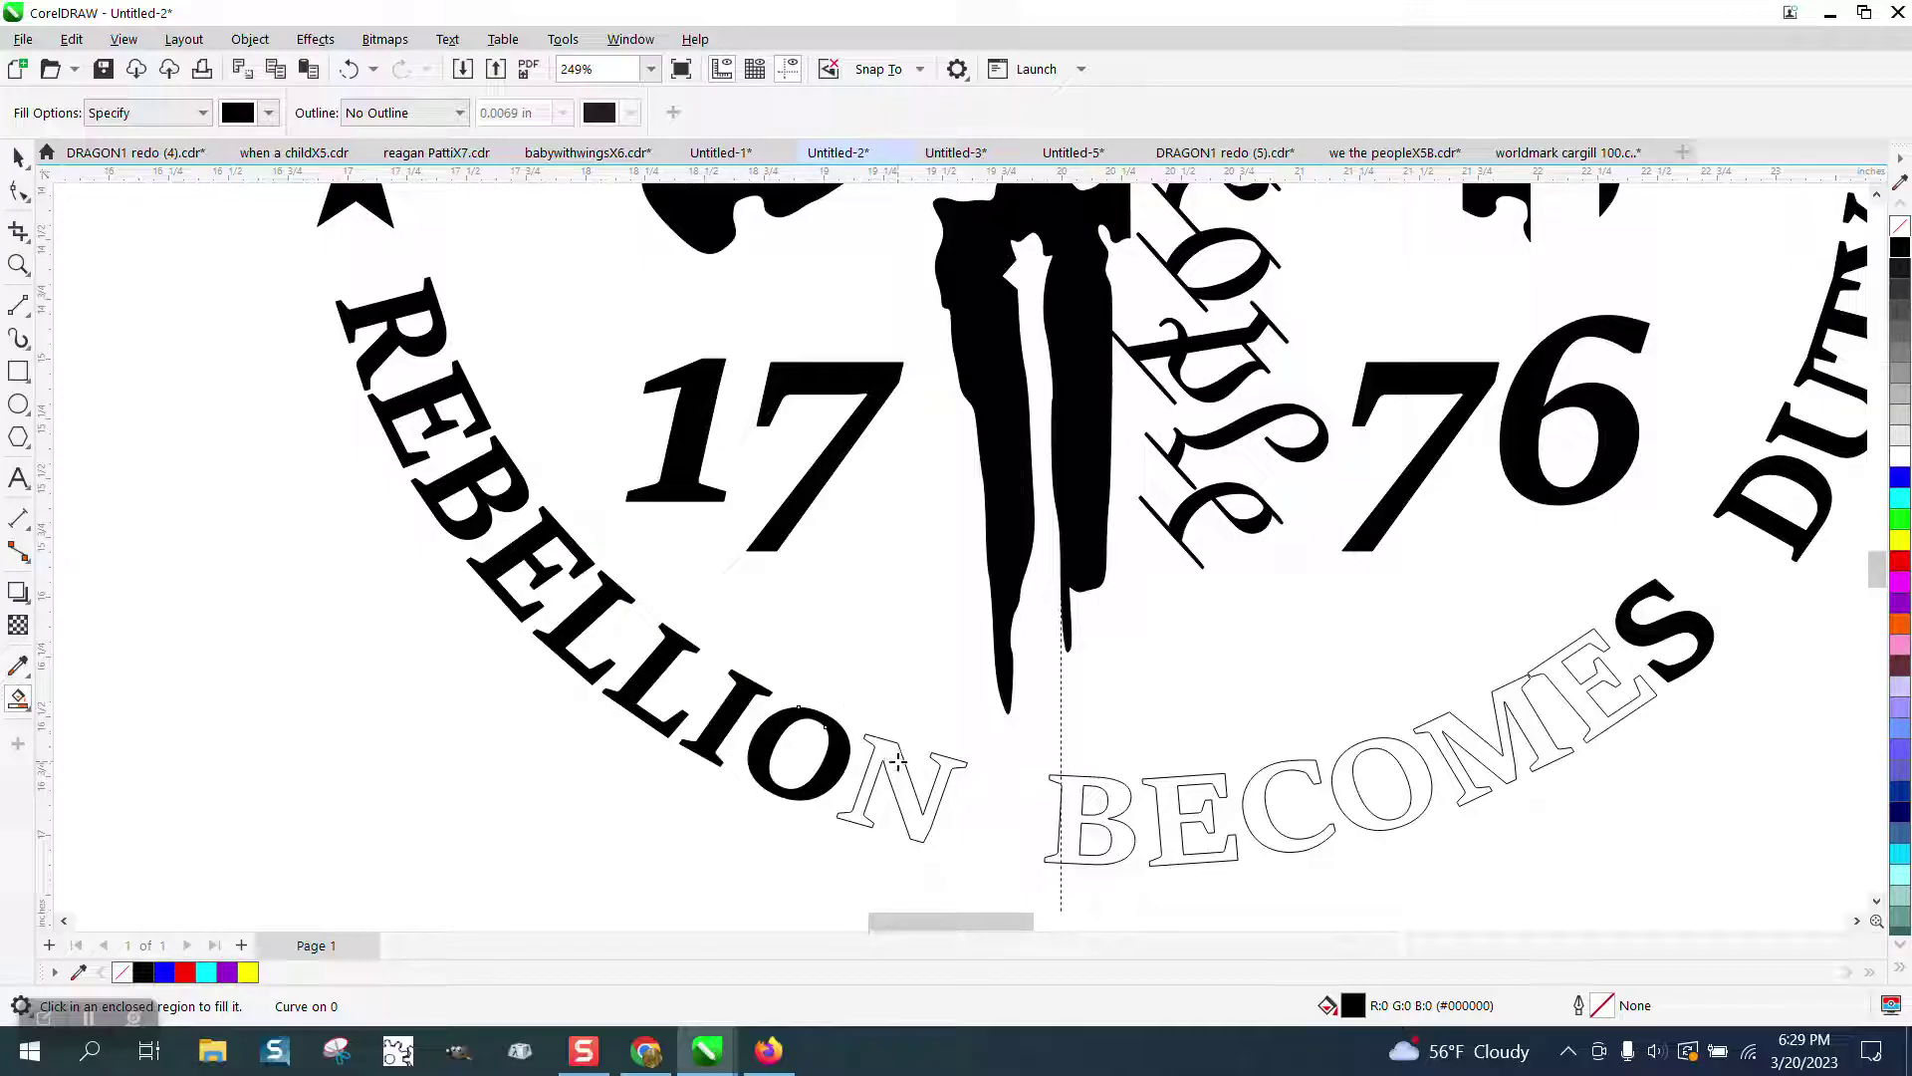
click(896, 760)
- Smart-fill the remaining letters B, E, C, O, M and E of BECOMES in the lower arc with black
click(1113, 797)
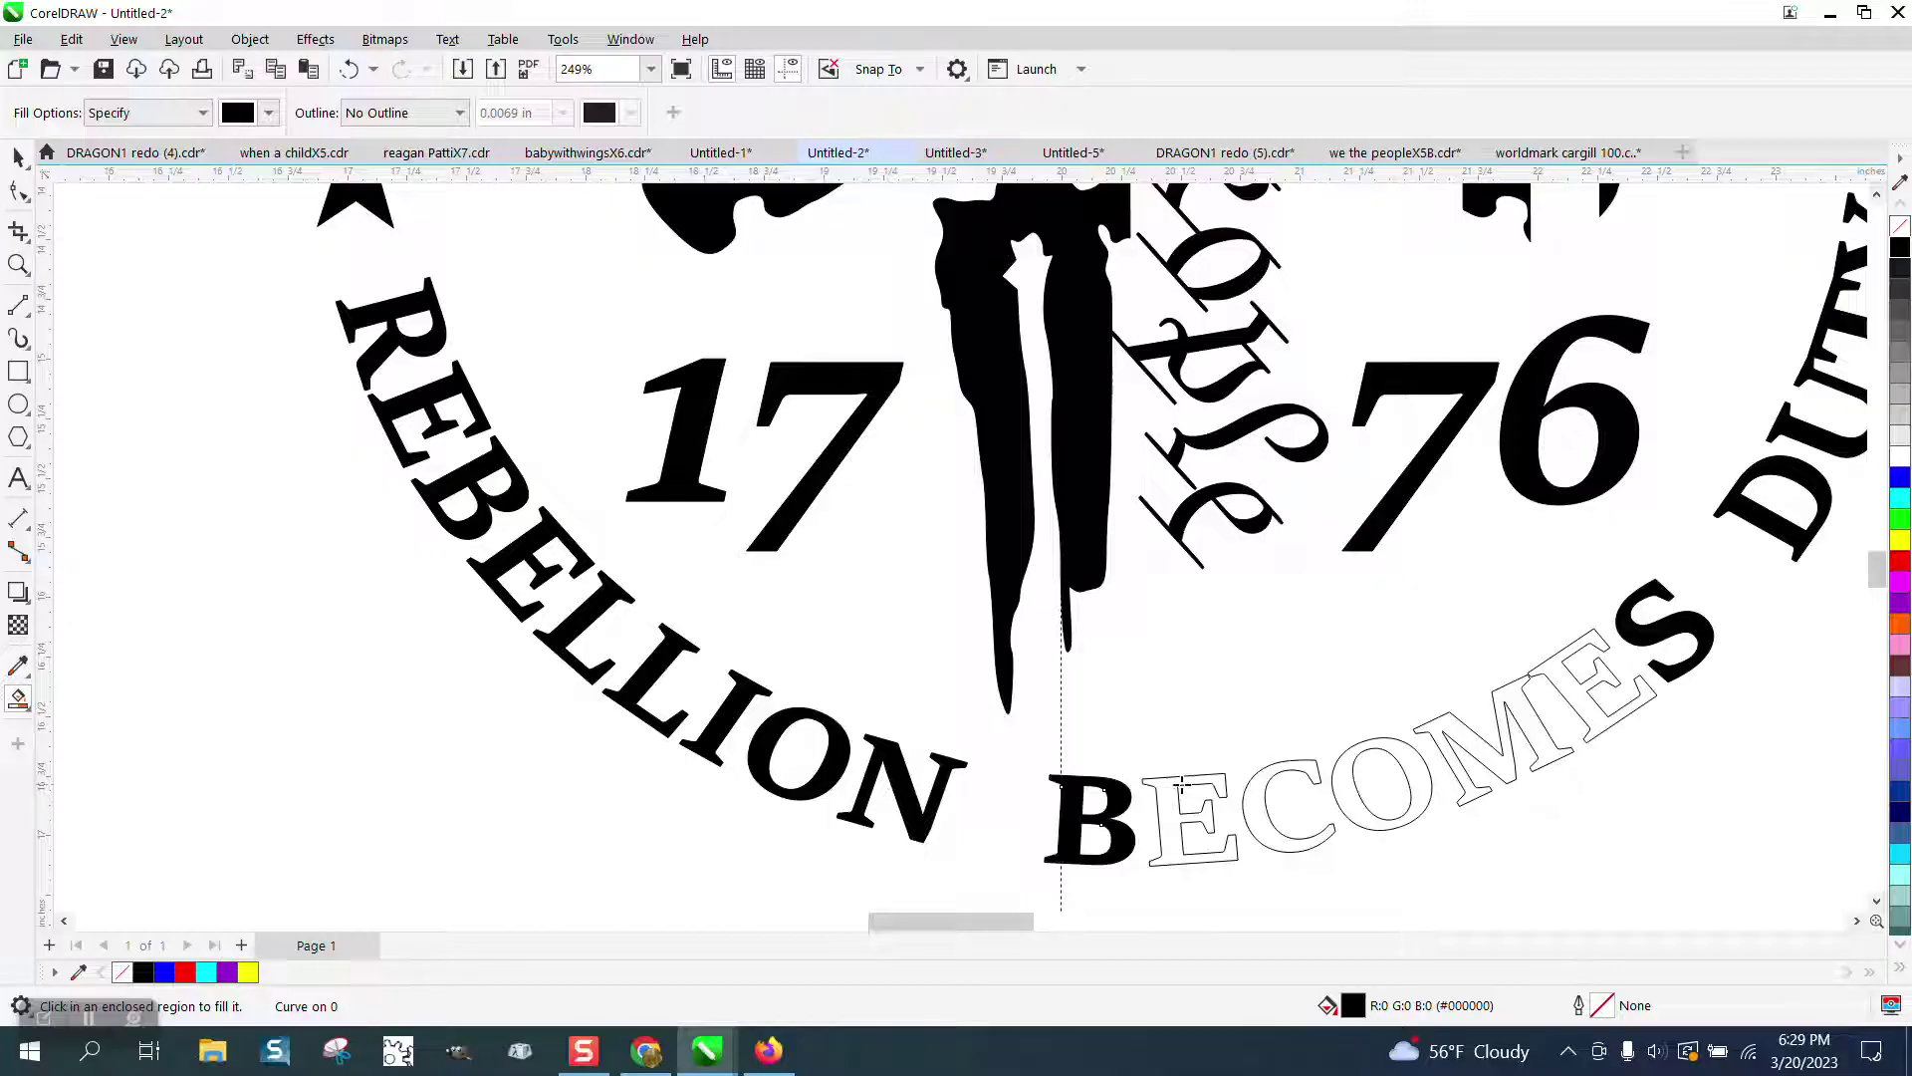
click(1177, 787)
click(1257, 783)
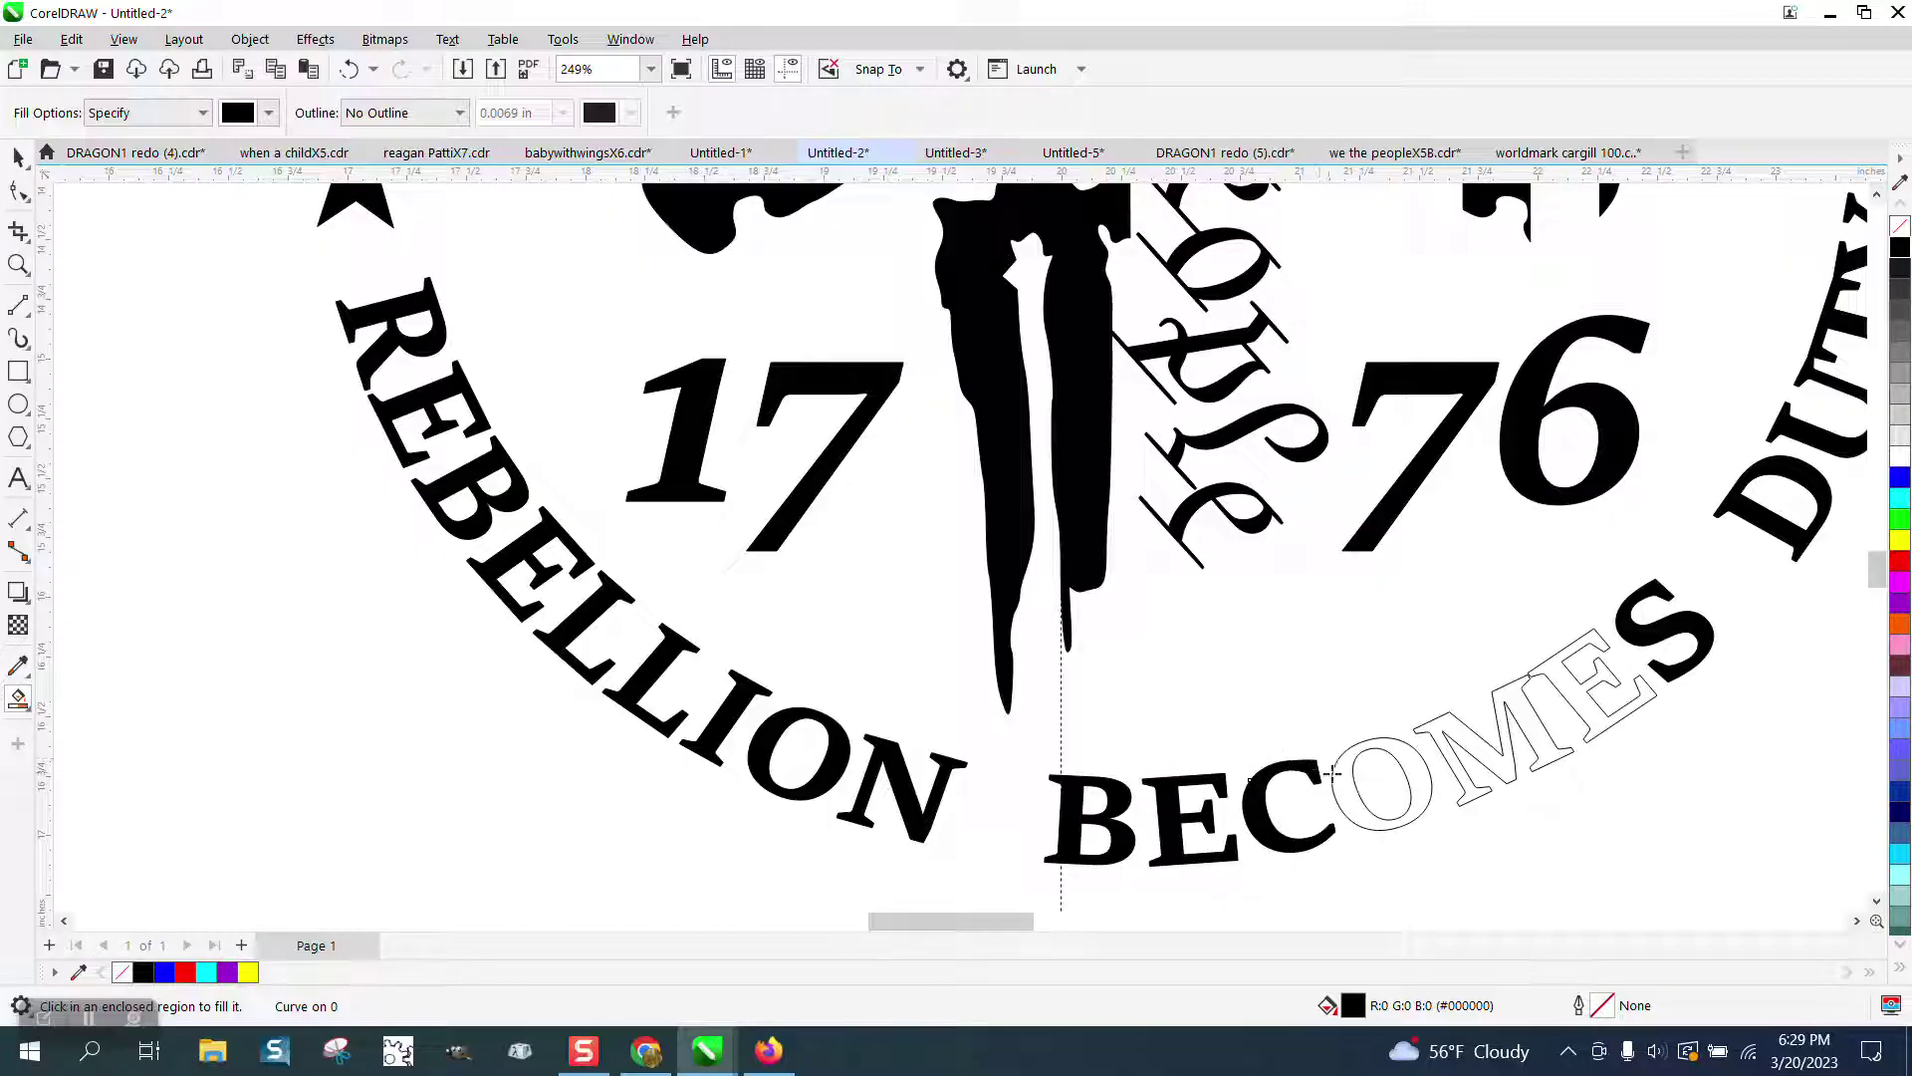
click(1372, 776)
click(1456, 728)
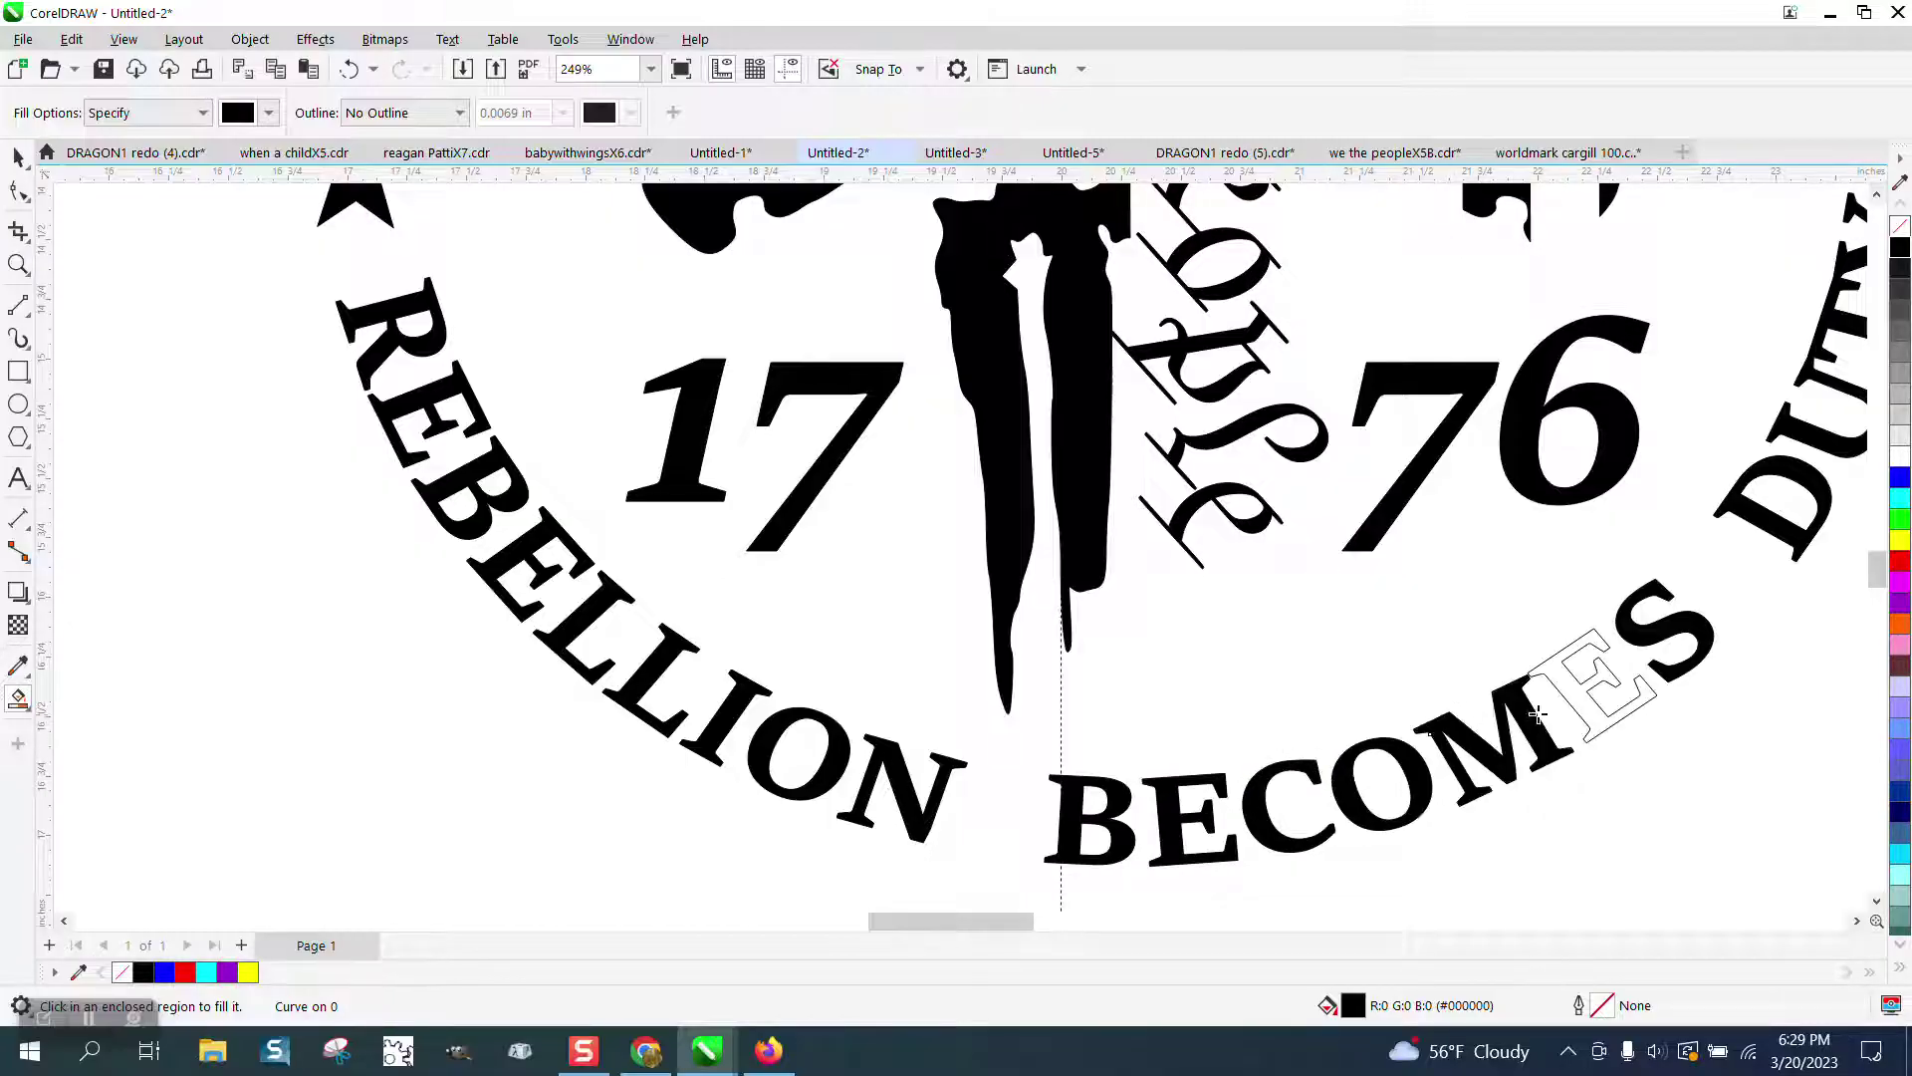
click(1572, 686)
scroll(993, 694, down, 2)
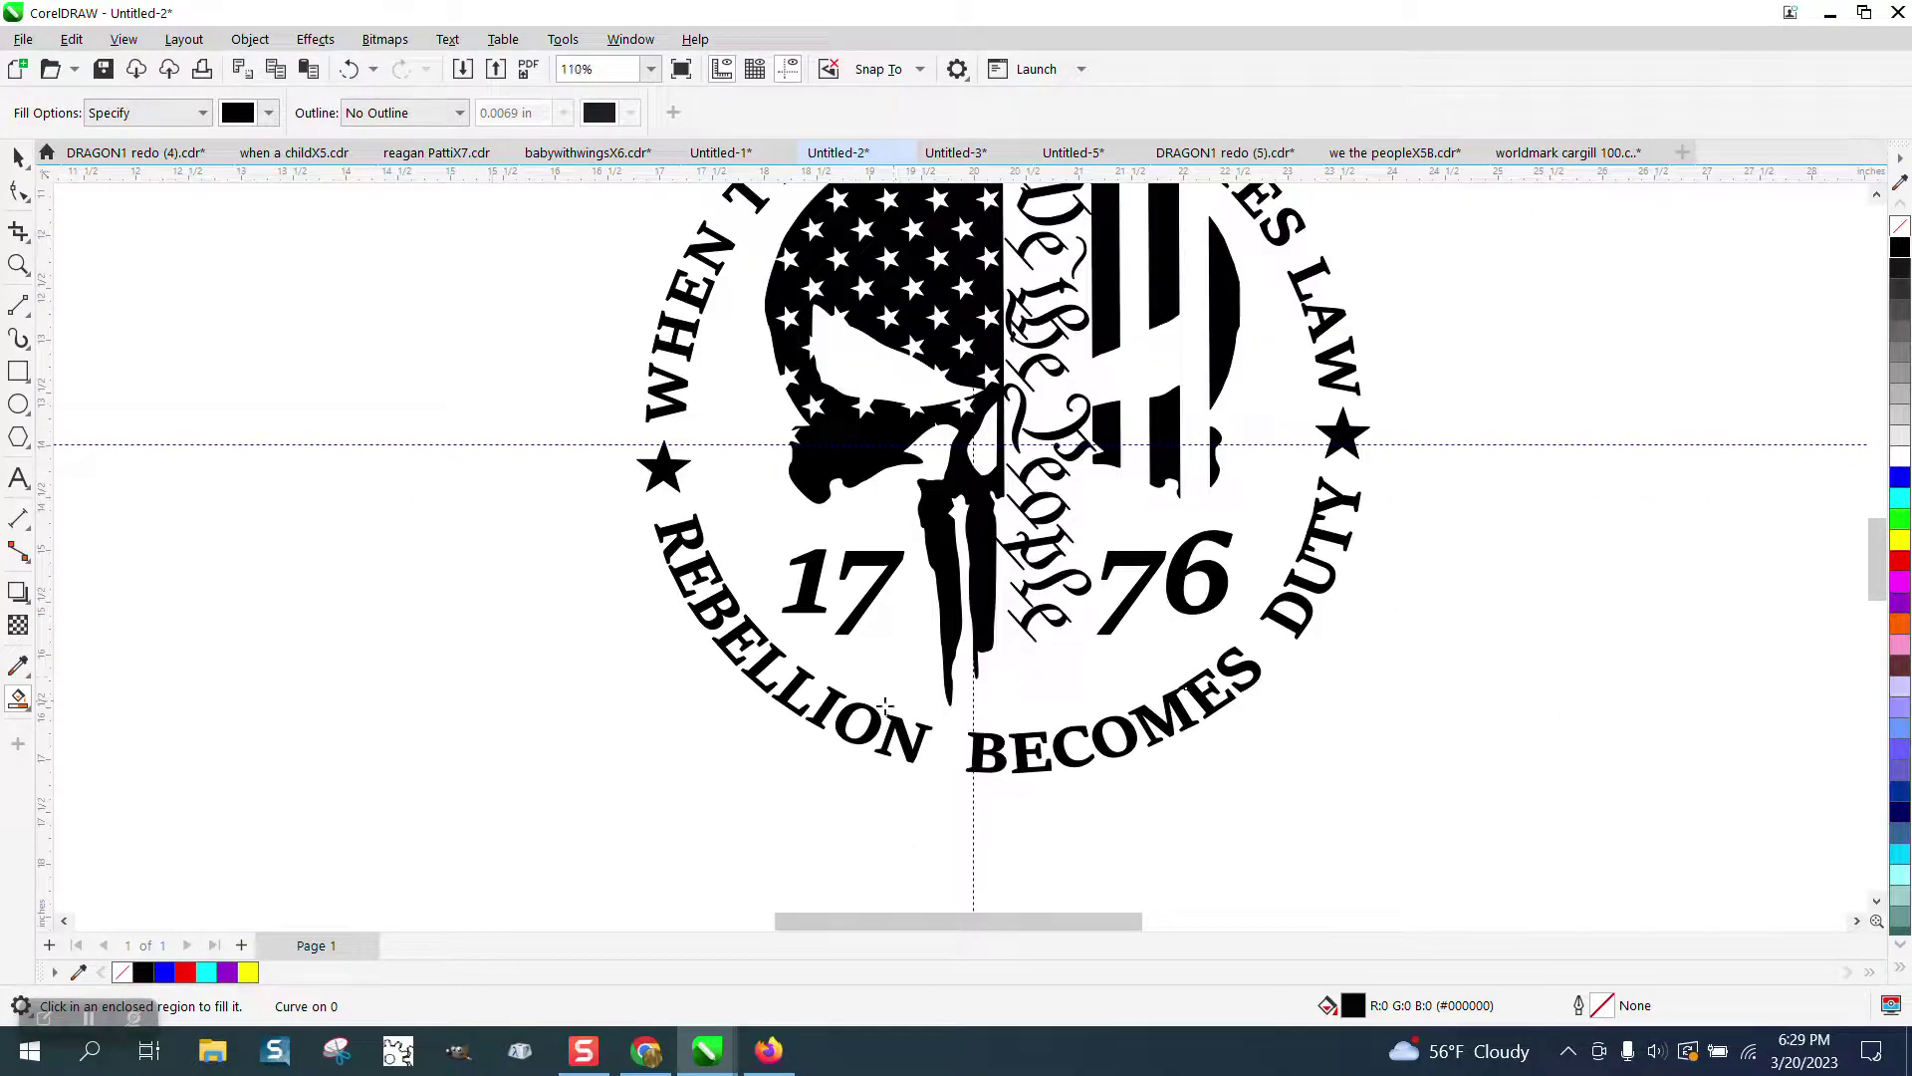
- Move the filled star between LAW and DUTY 8 inches to the right and delete the original outline group underneath
click(18, 158)
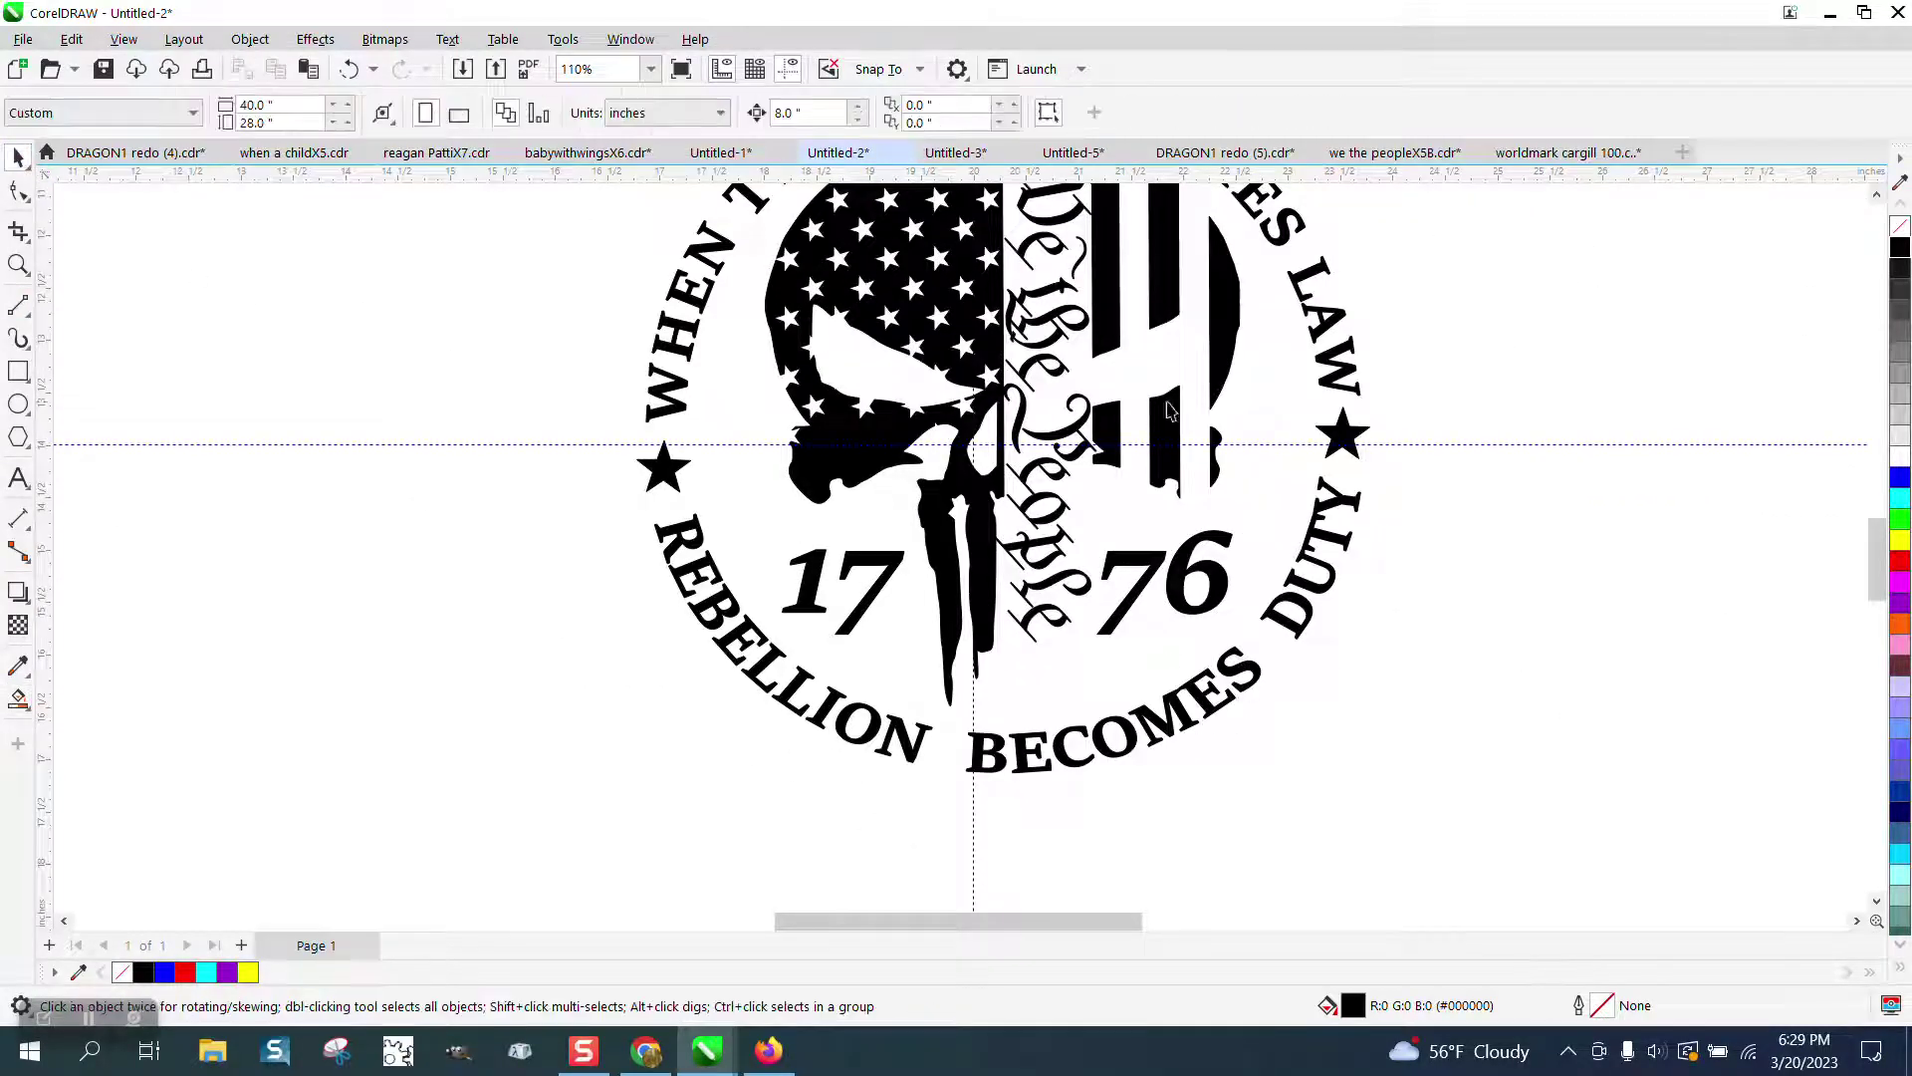
click(1345, 439)
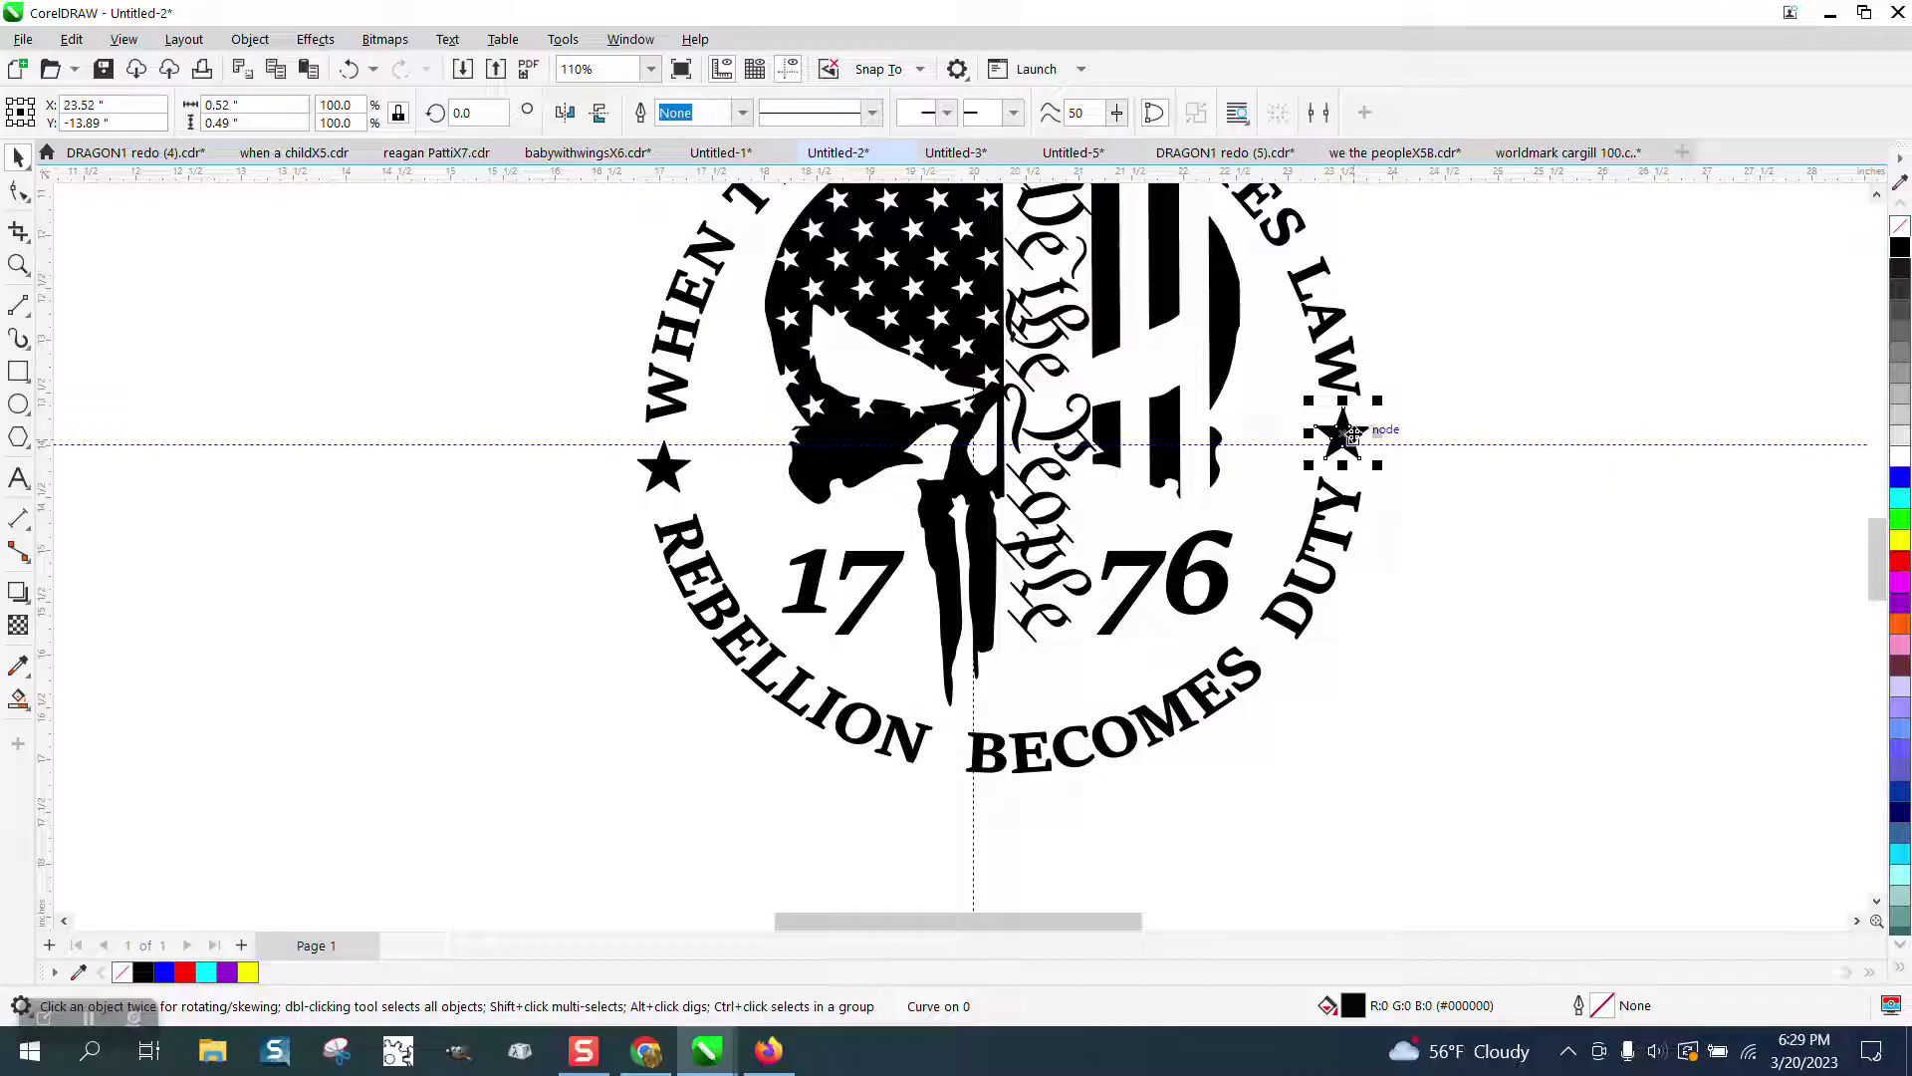
key(Right)
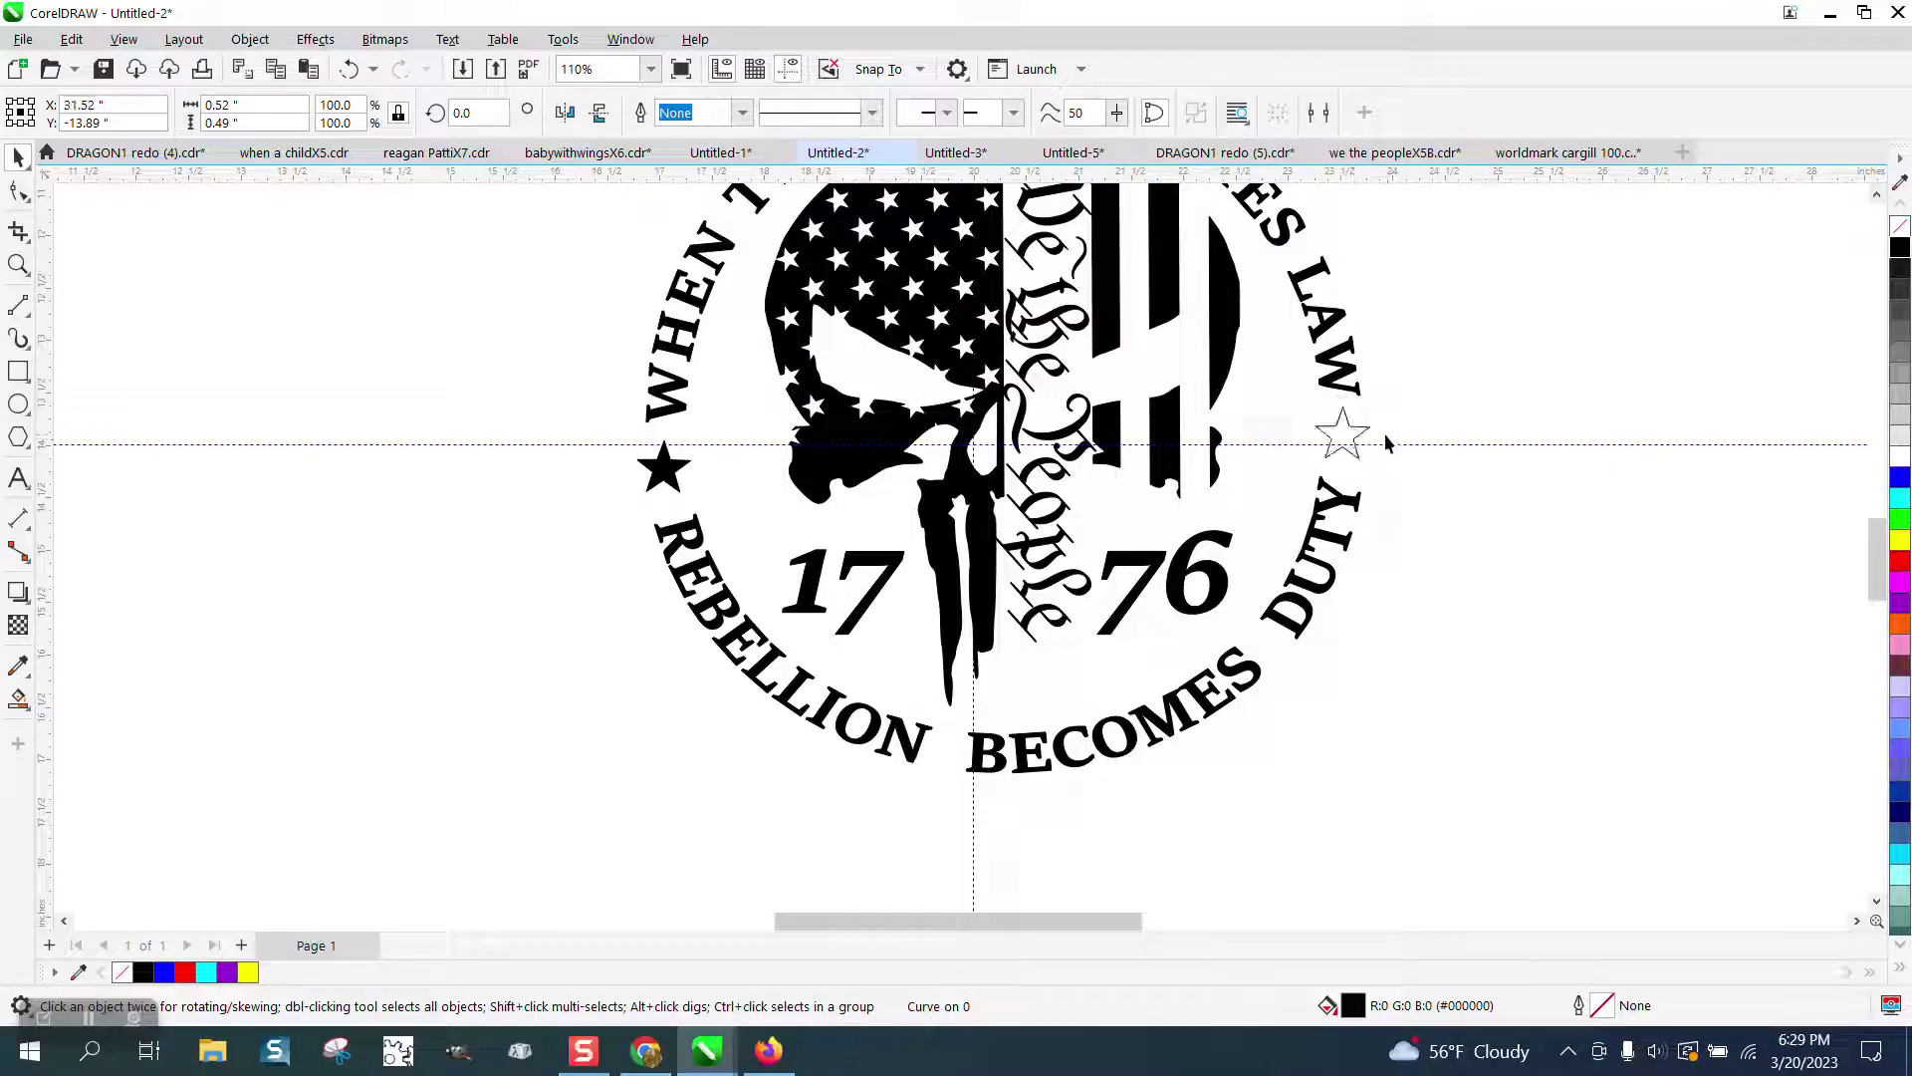
click(1365, 432)
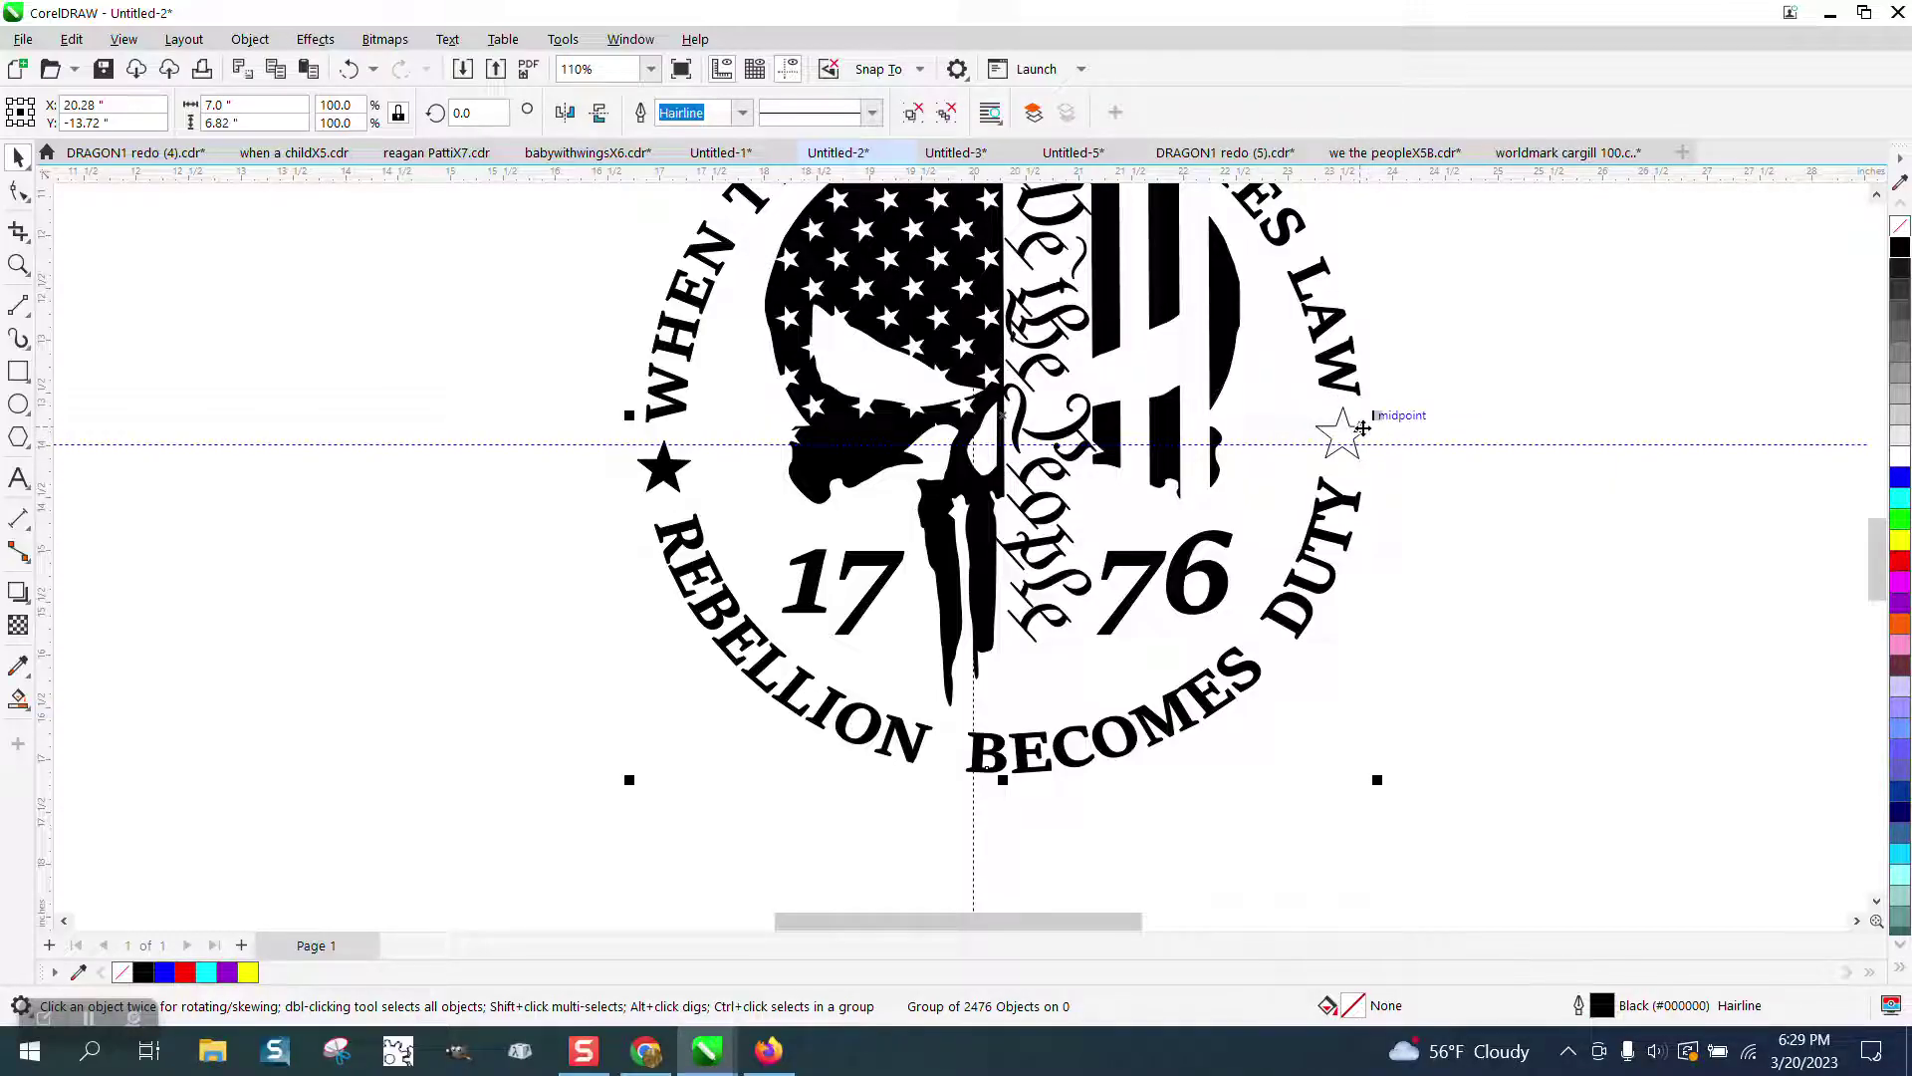
key(Escape)
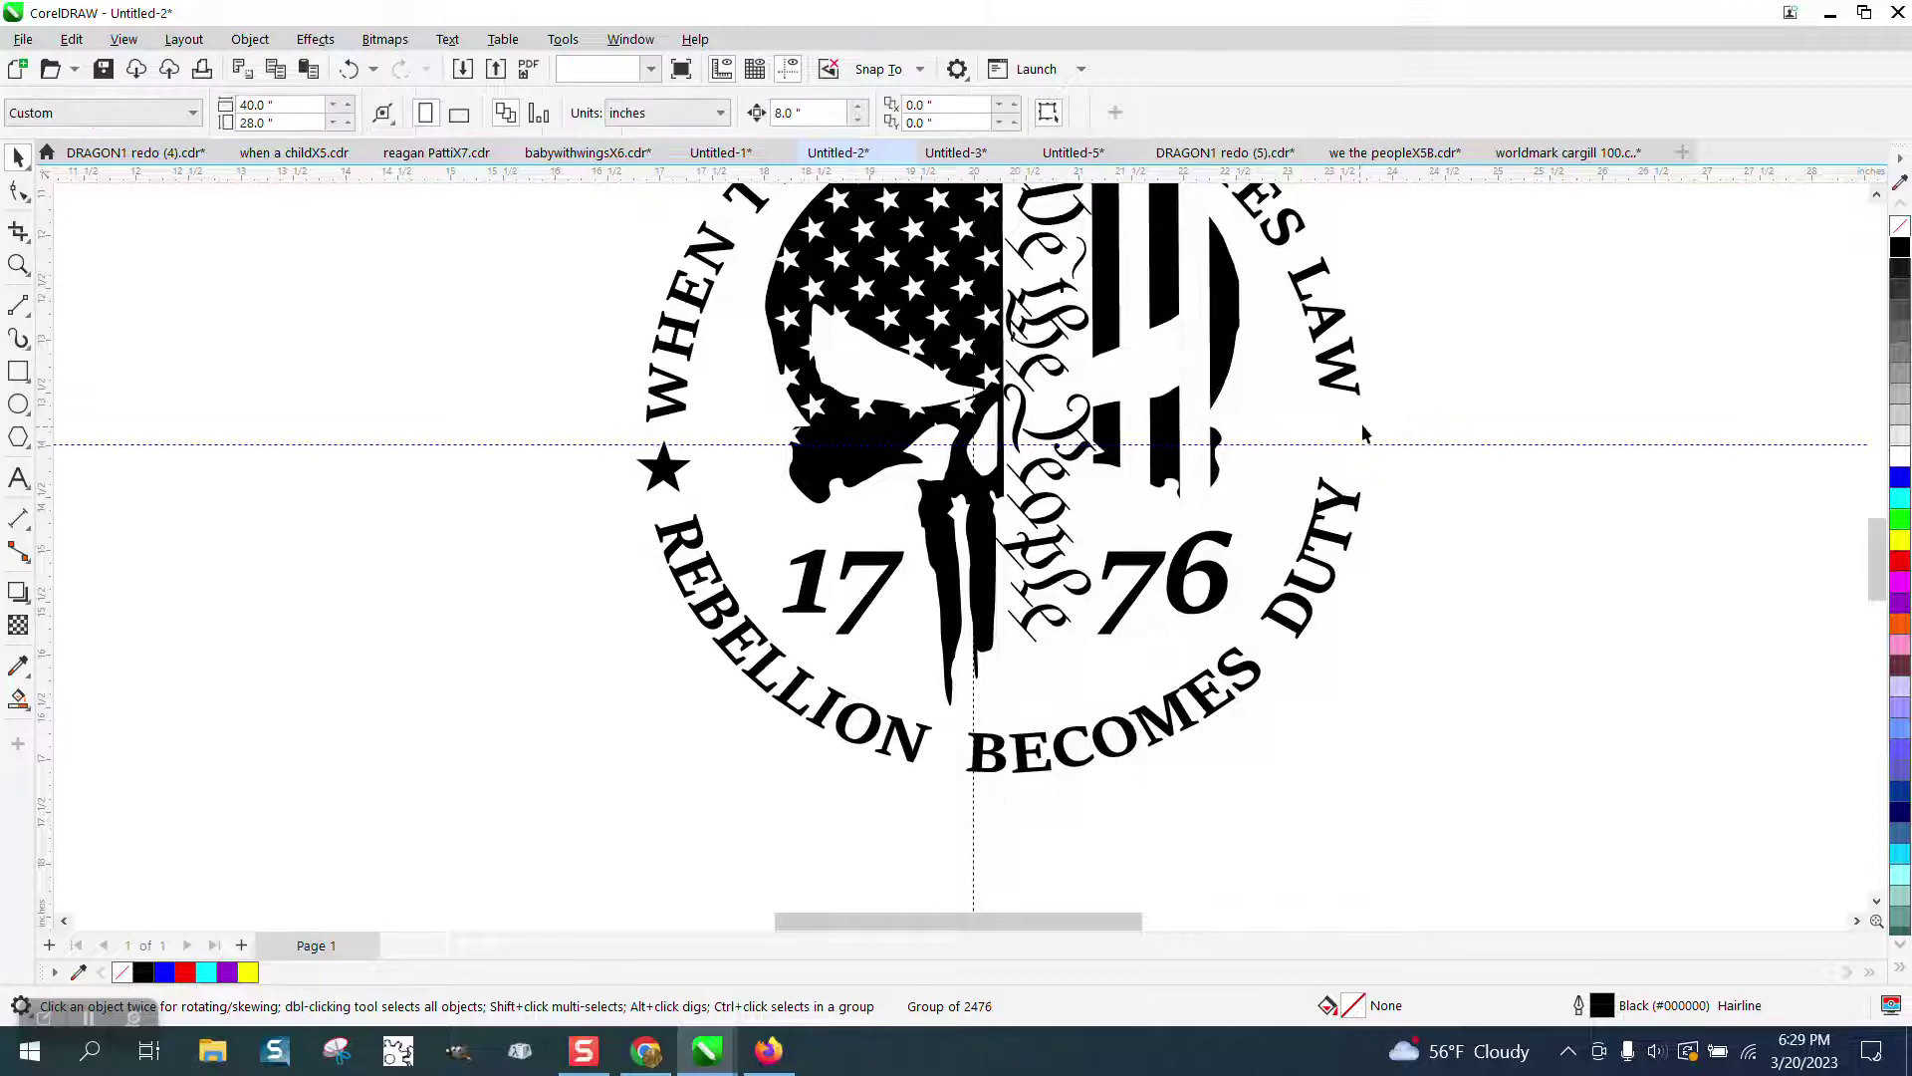
- Move the star back 8 inches between LAW and DUTY and group all the filled emblem pieces
scroll(1362, 438, down, 2)
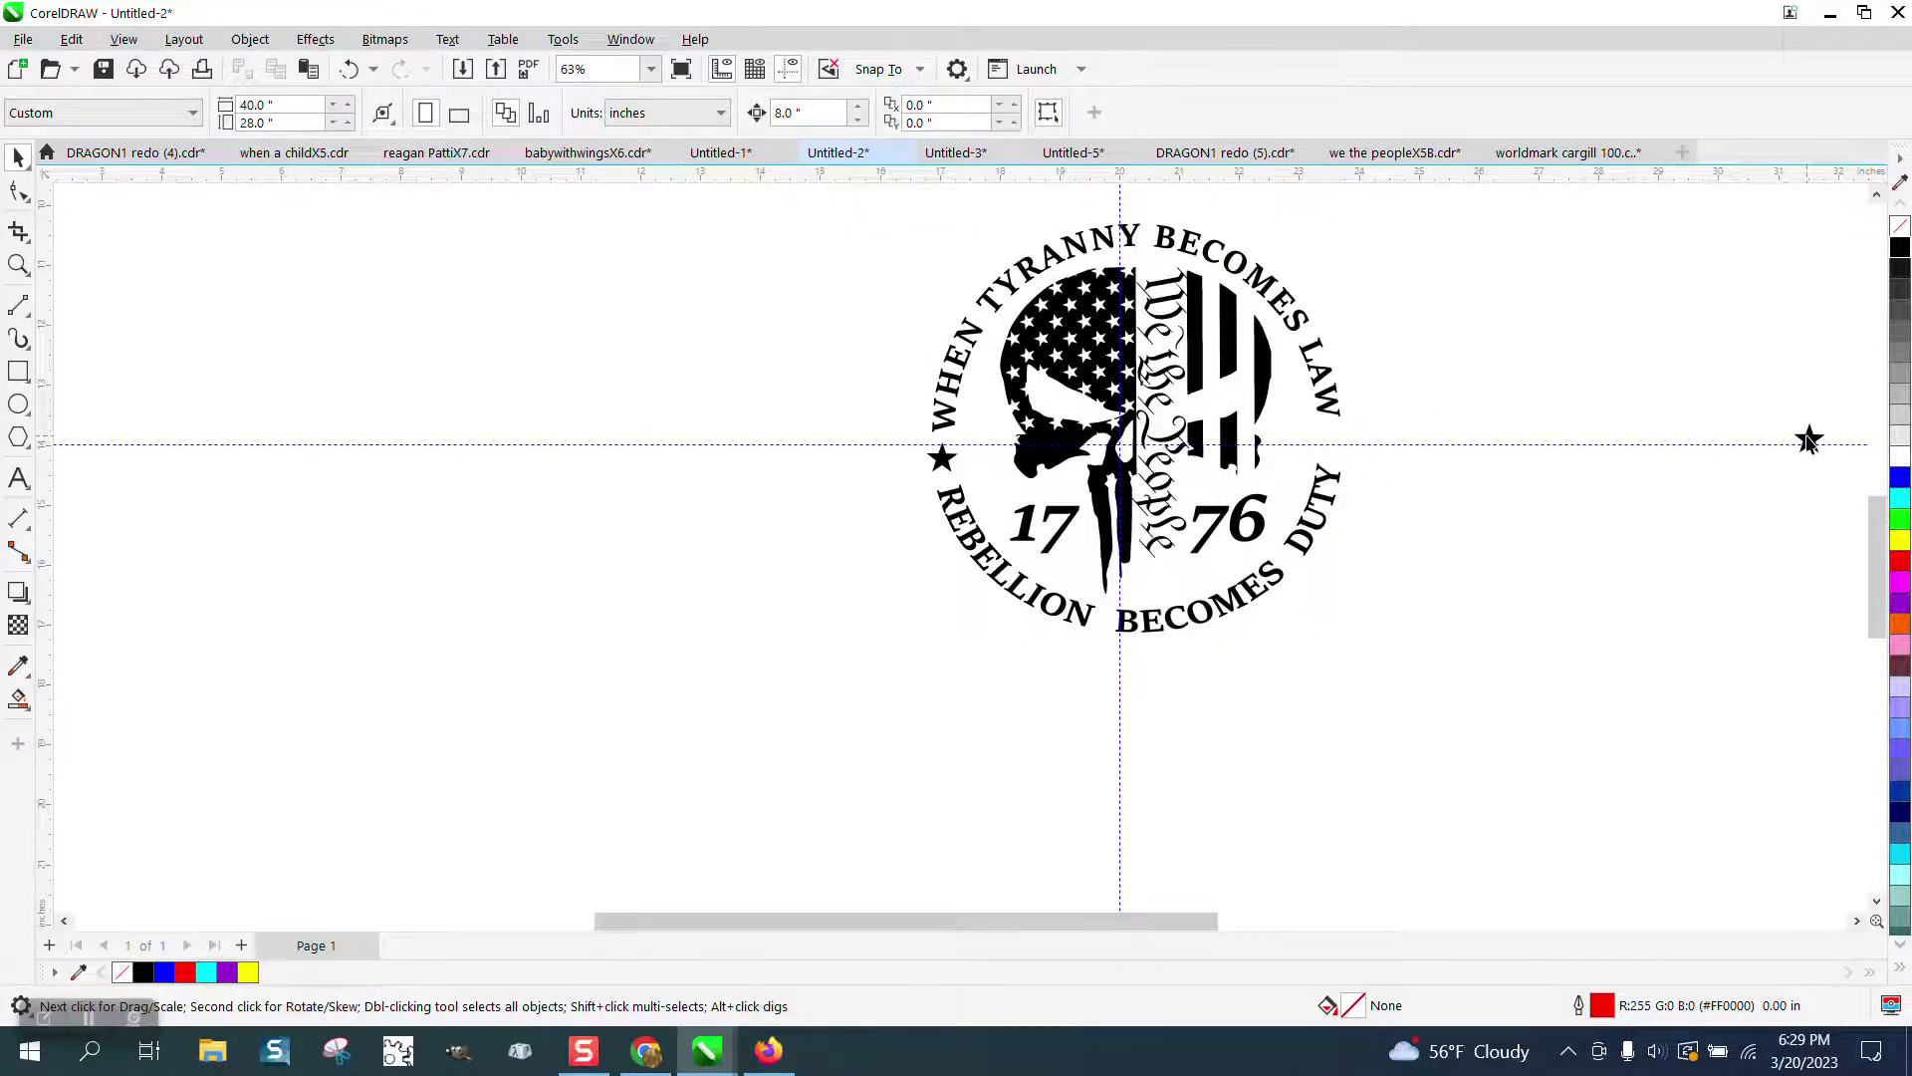
click(1809, 438)
key(Left)
drag(889, 211, 1533, 683)
key(ctrl+g)
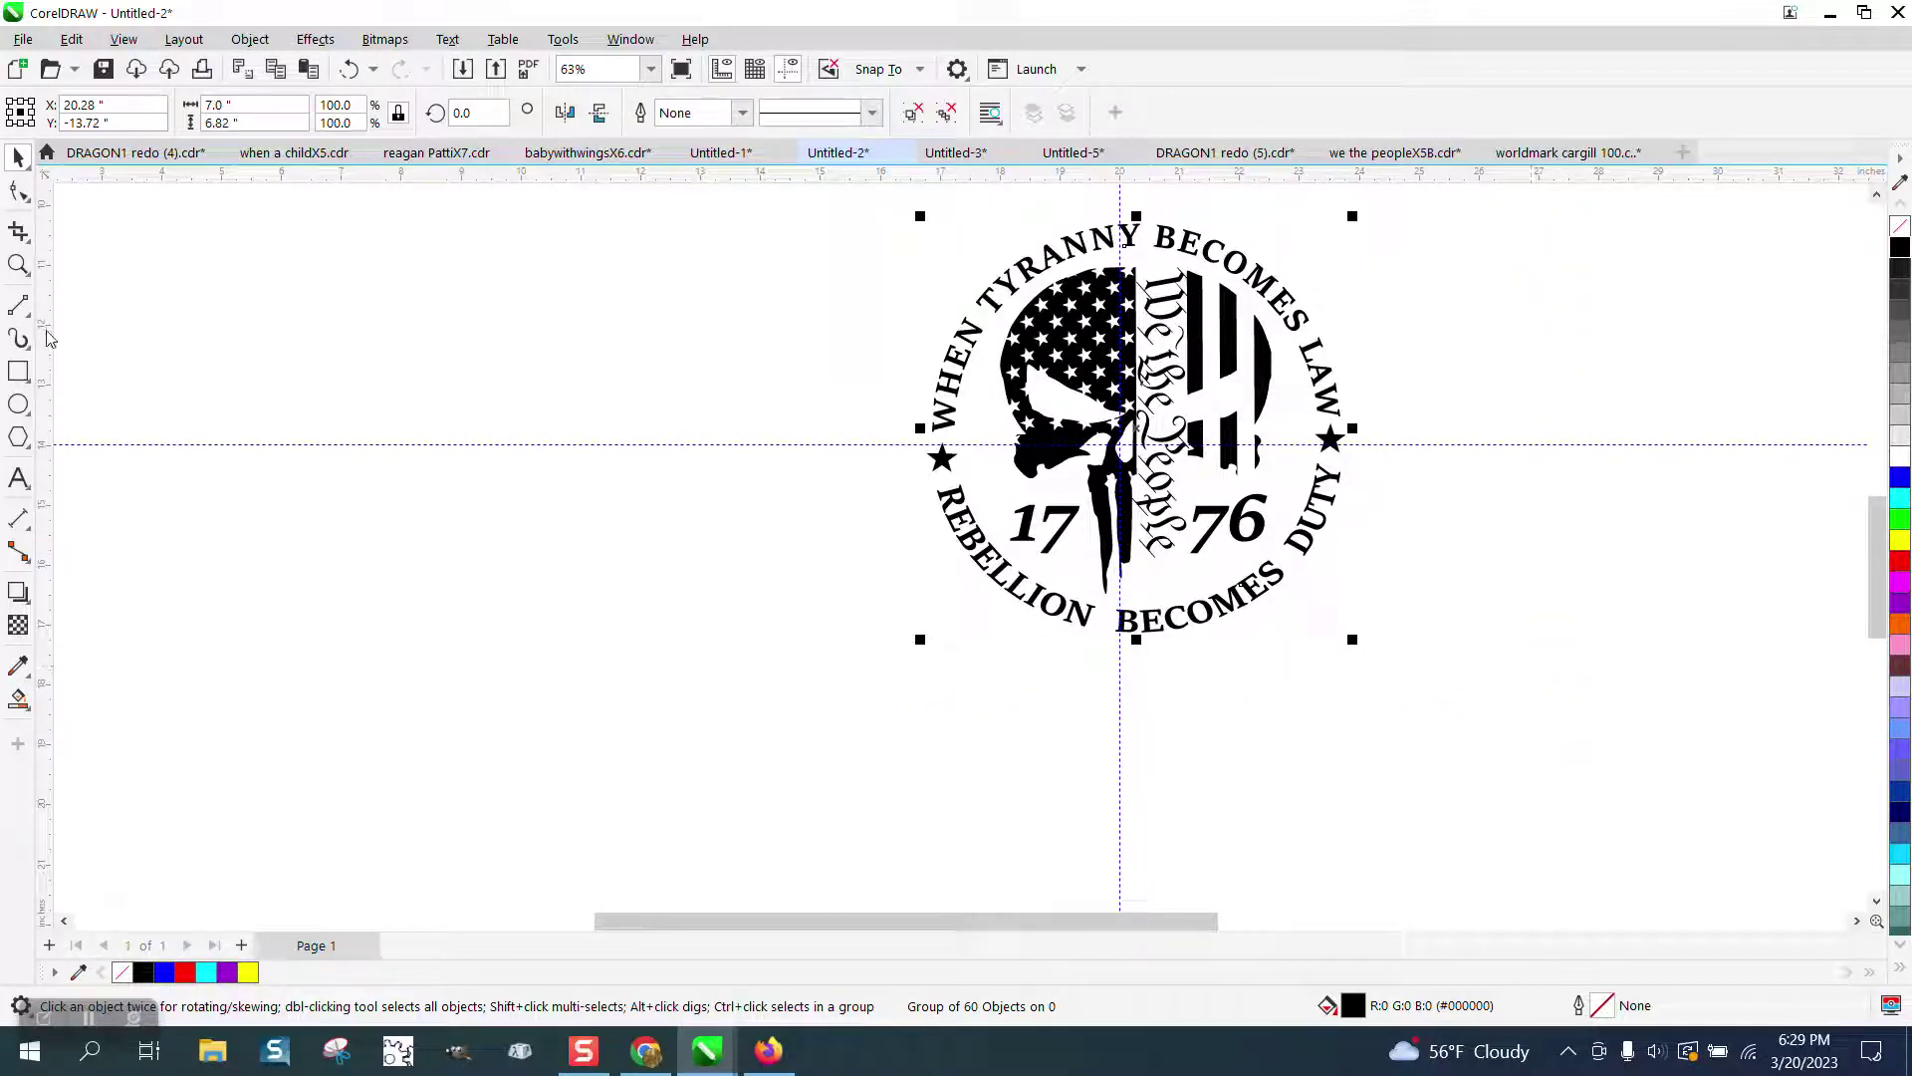
- Draw a rectangle about 10.5 by 7.6 inches over the whole emblem with a yellow fill and red outline
click(18, 371)
drag(846, 196, 1476, 652)
right_click(1901, 560)
click(1900, 540)
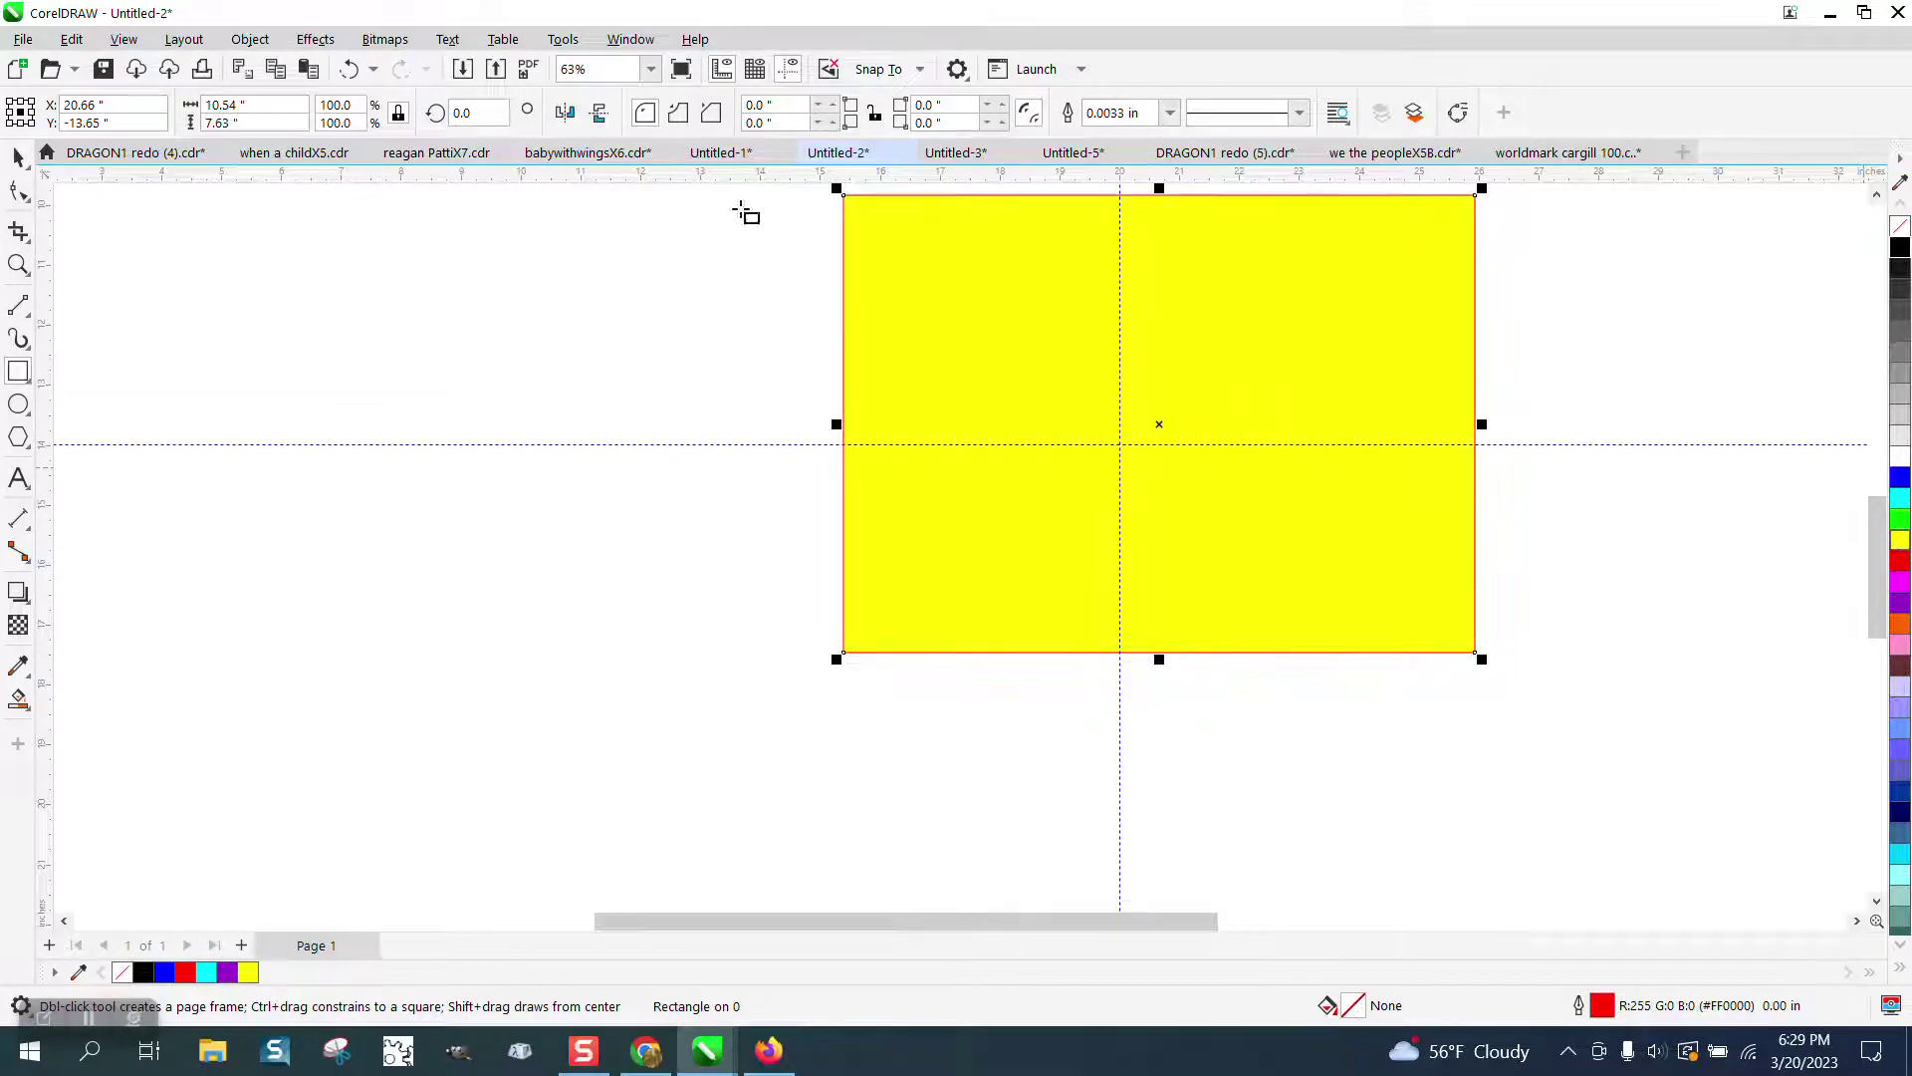
- Send the yellow rectangle to the back of the page behind the emblem to check its transparency, and delete the rectangle
click(250, 39)
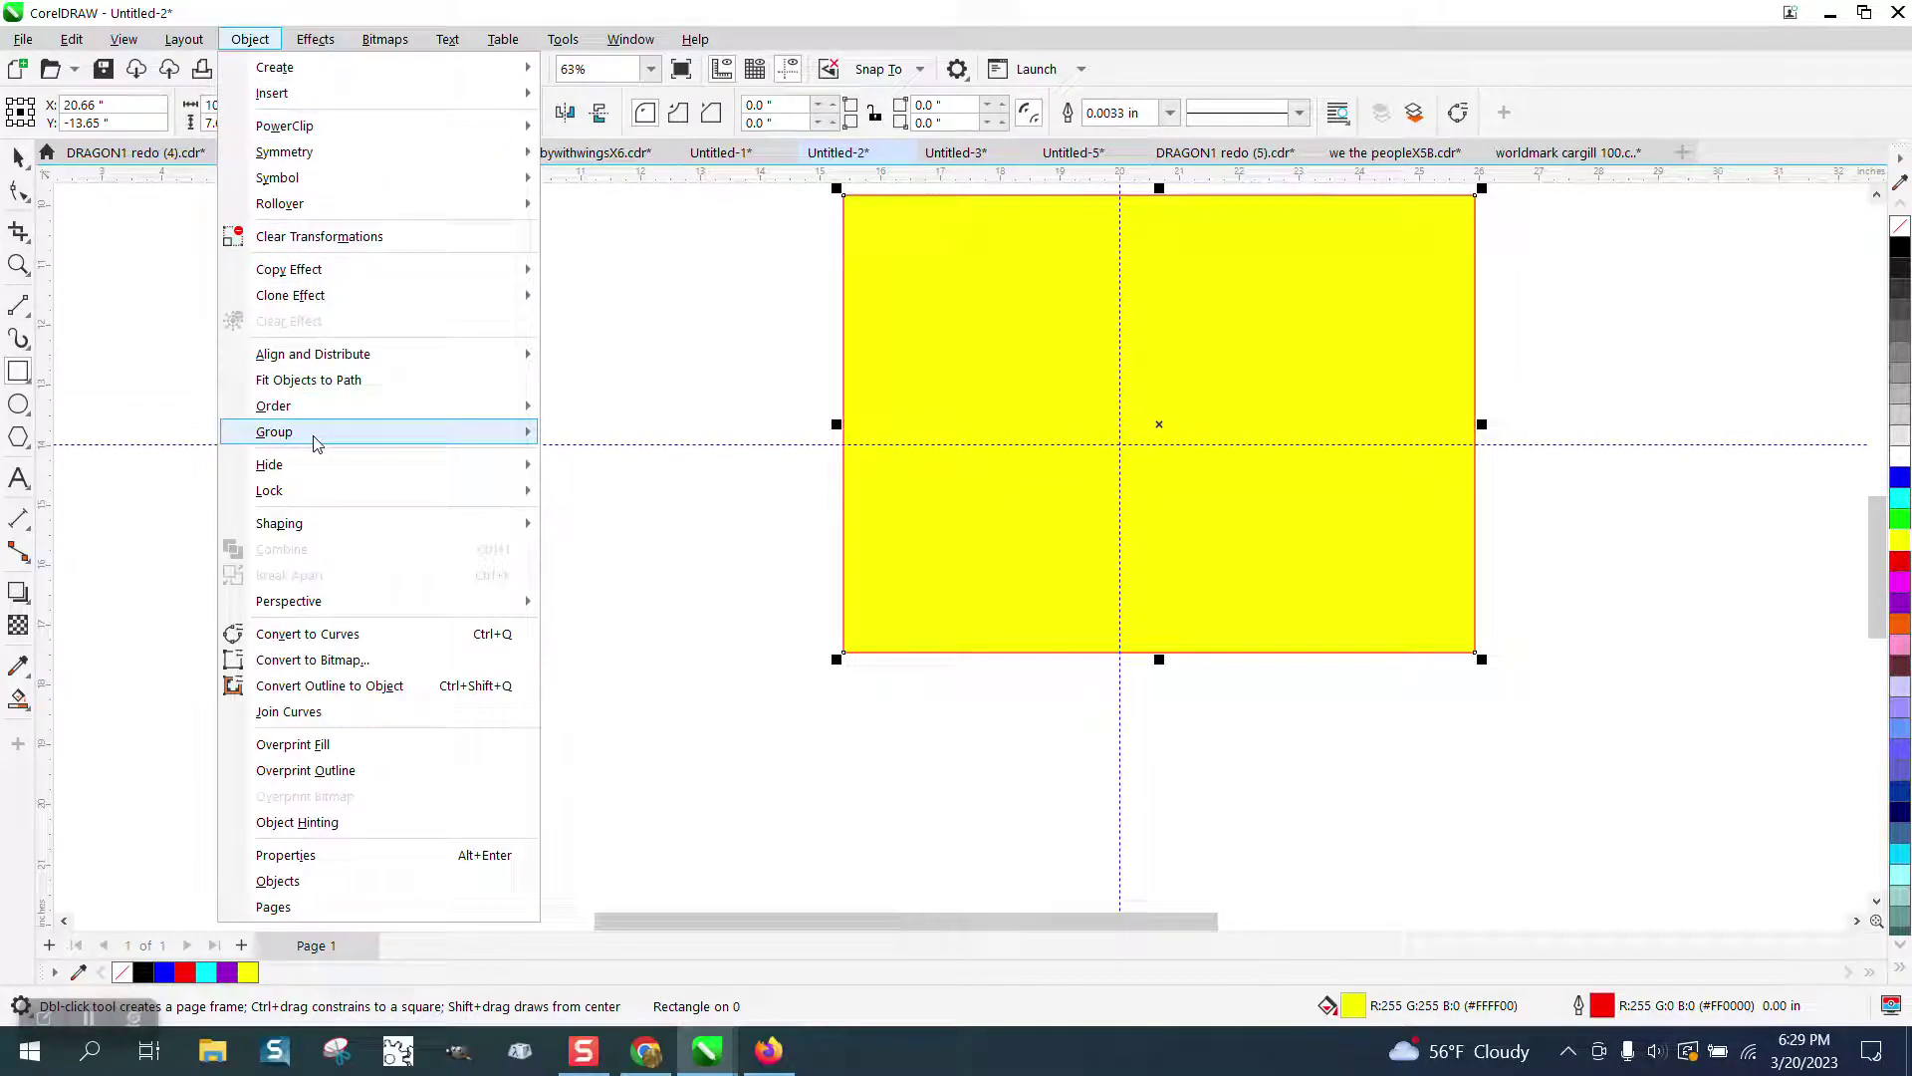
mouse_move(309, 408)
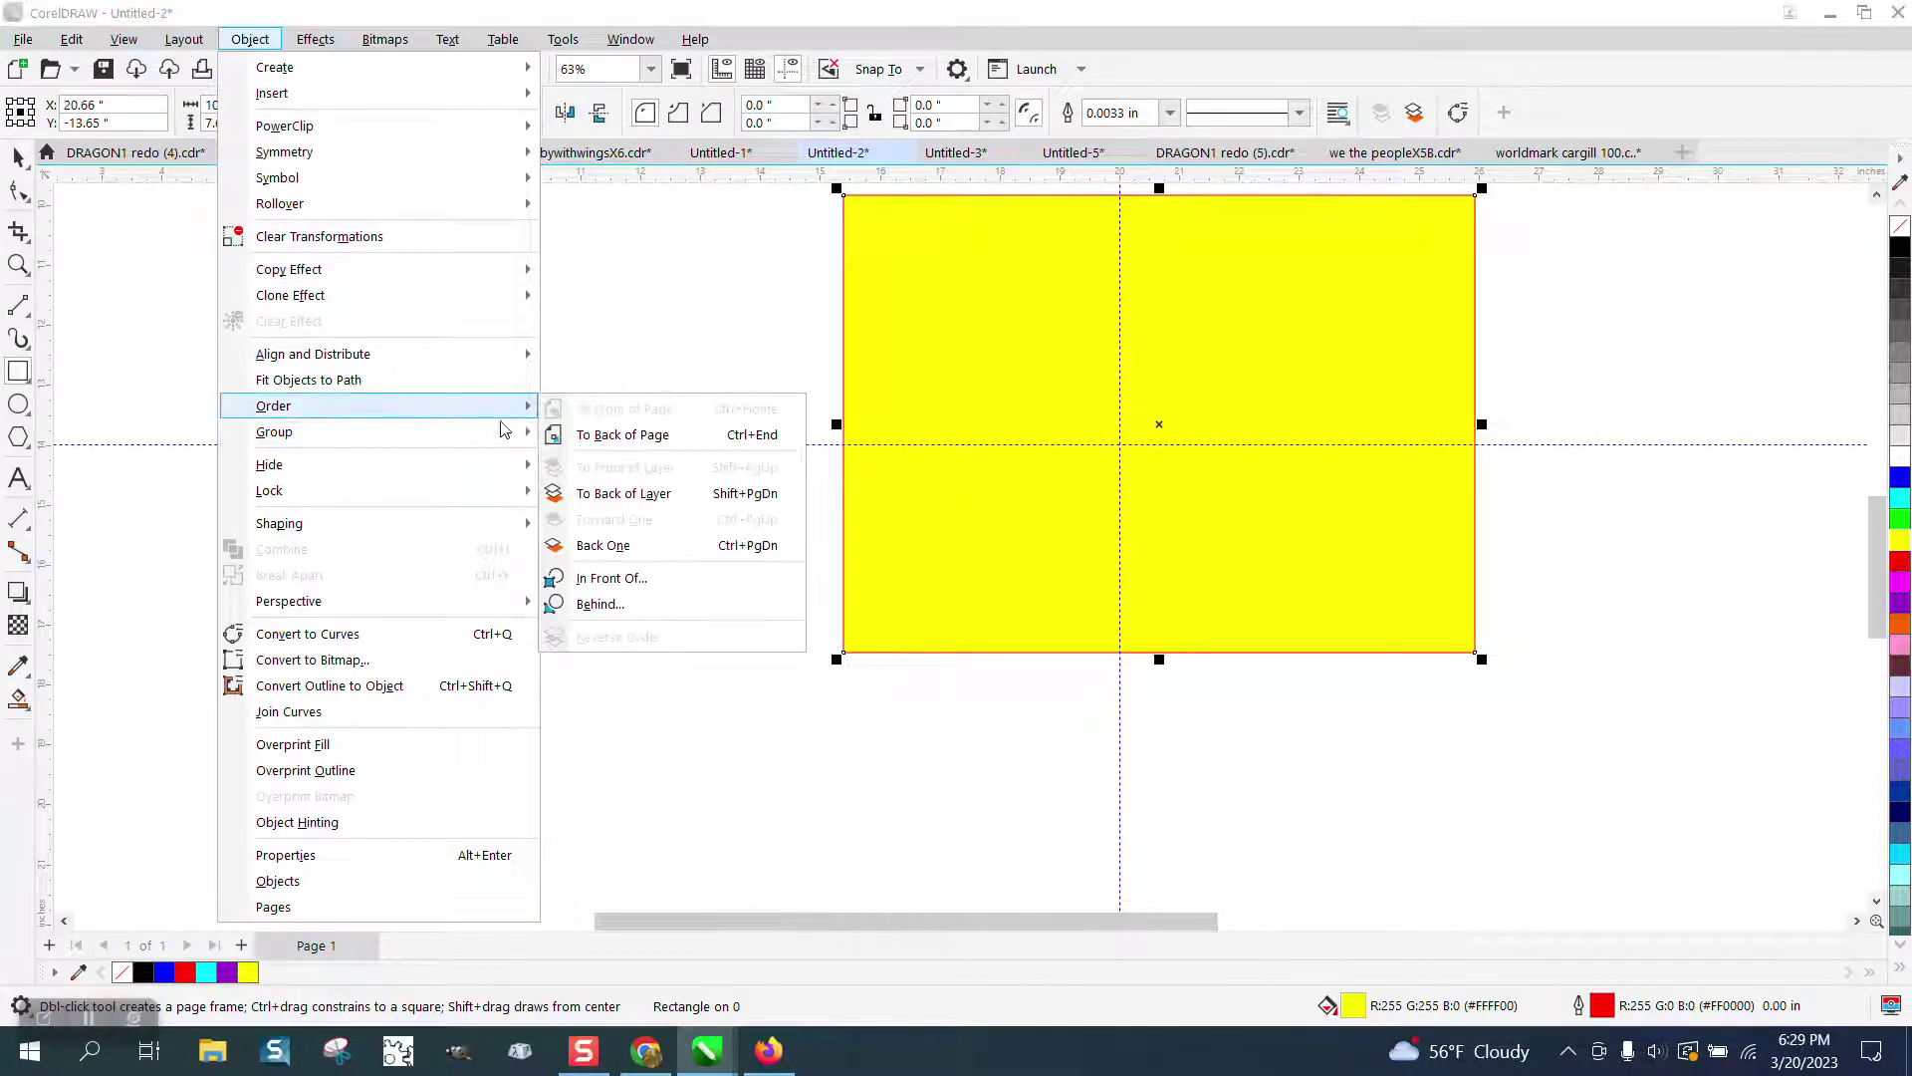
click(600, 435)
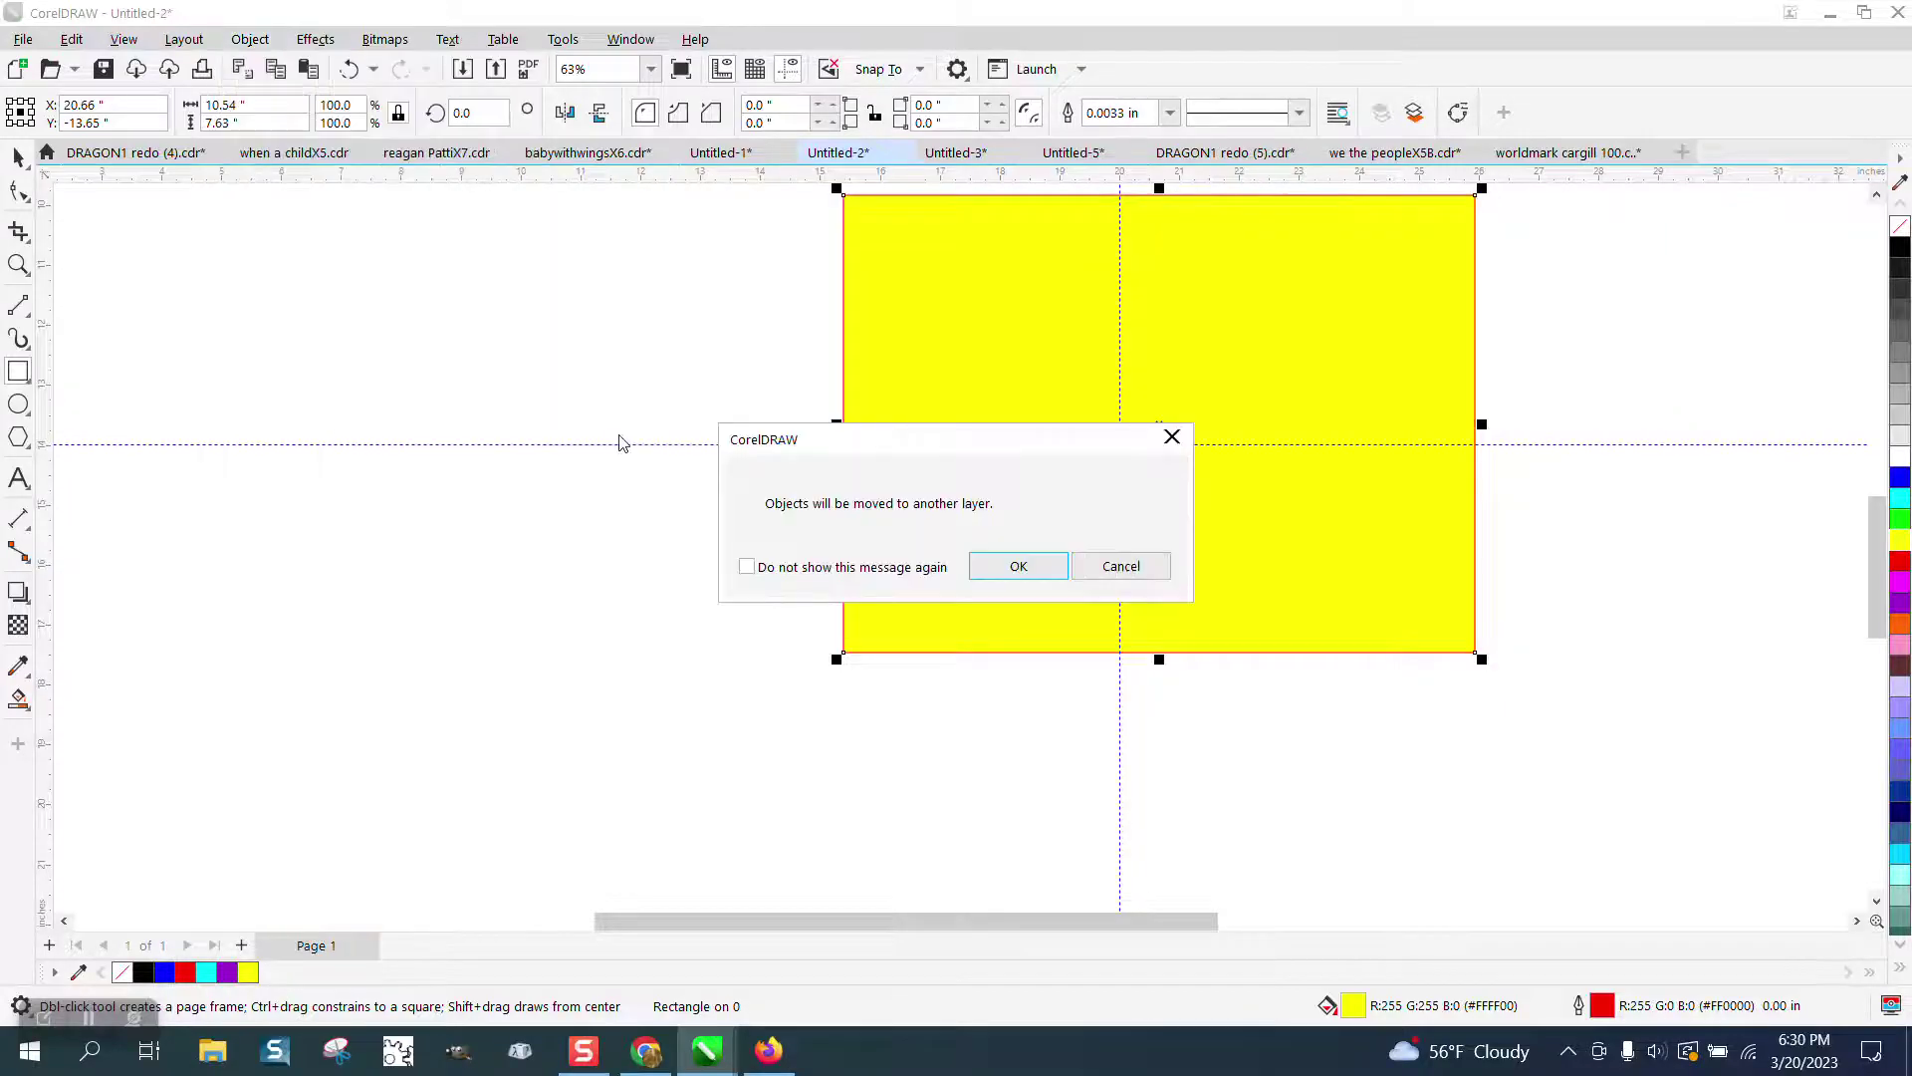
click(1006, 567)
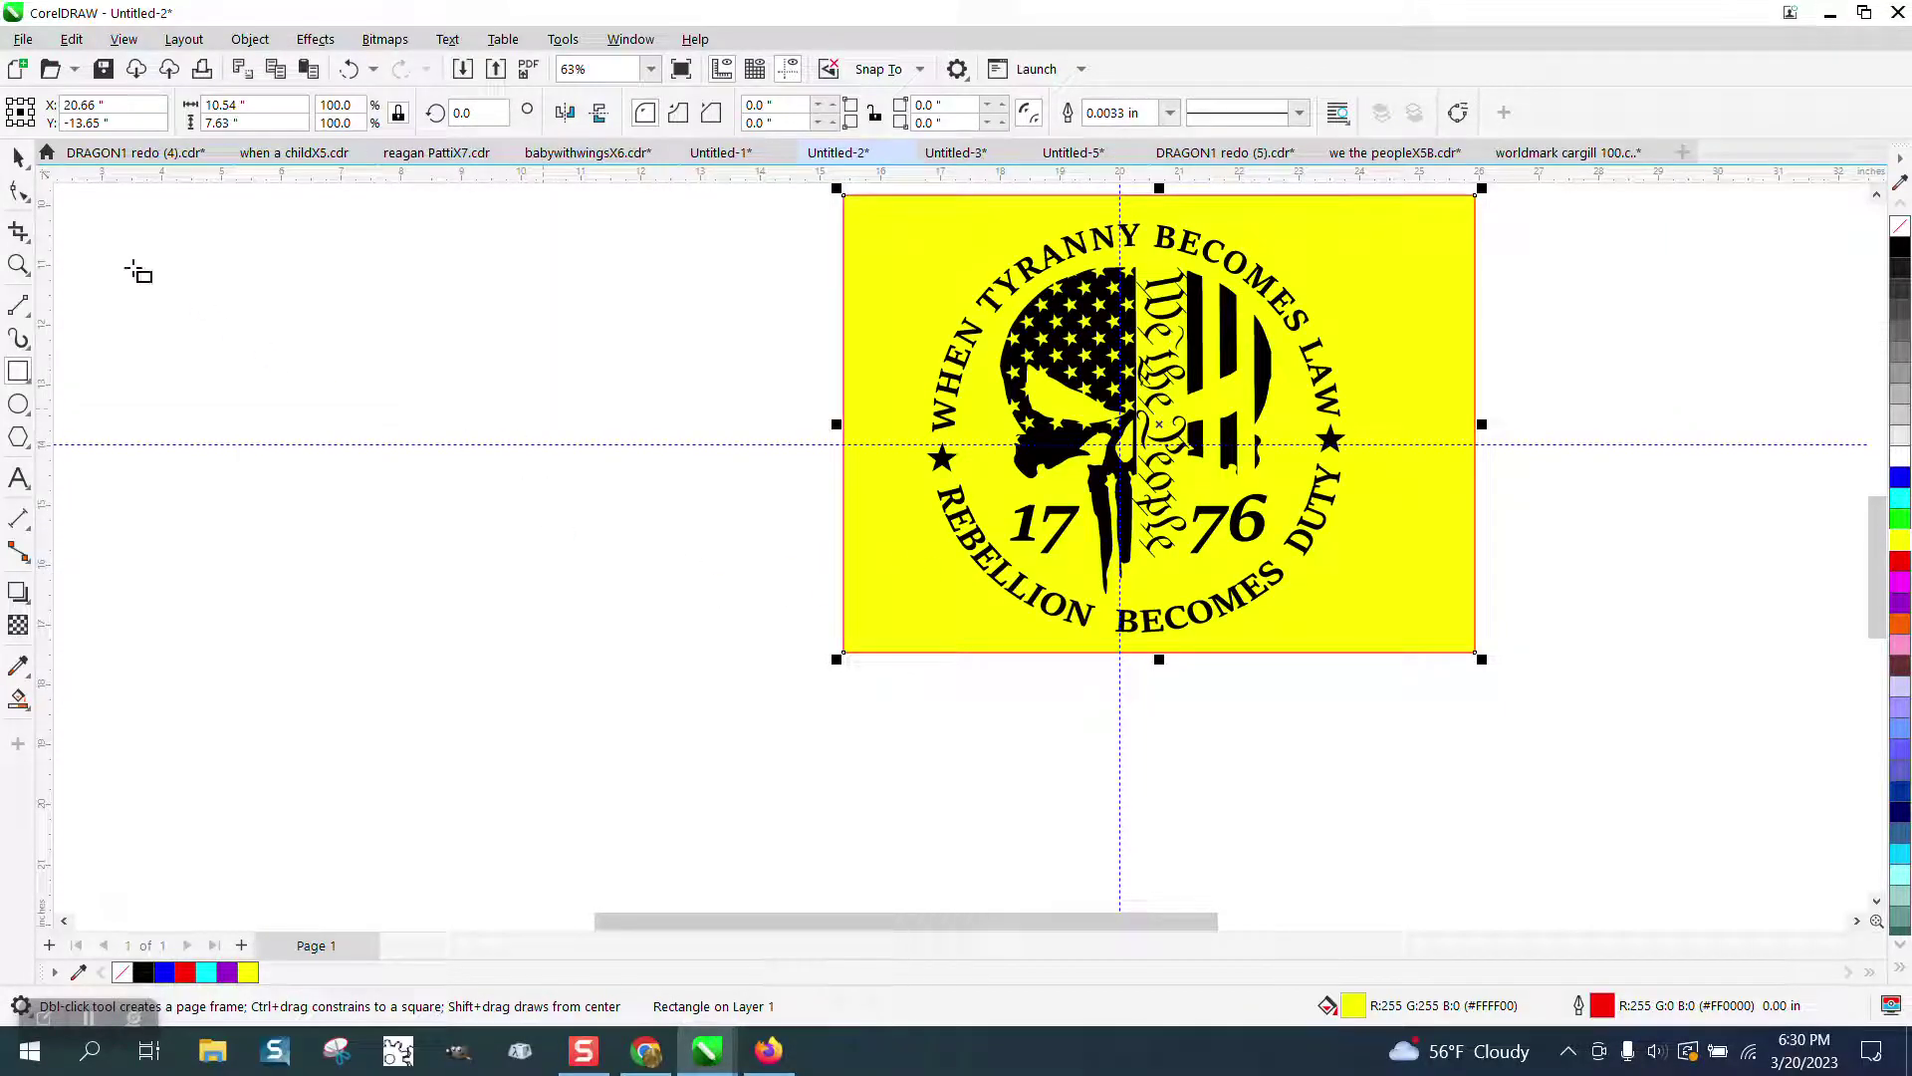
click(18, 158)
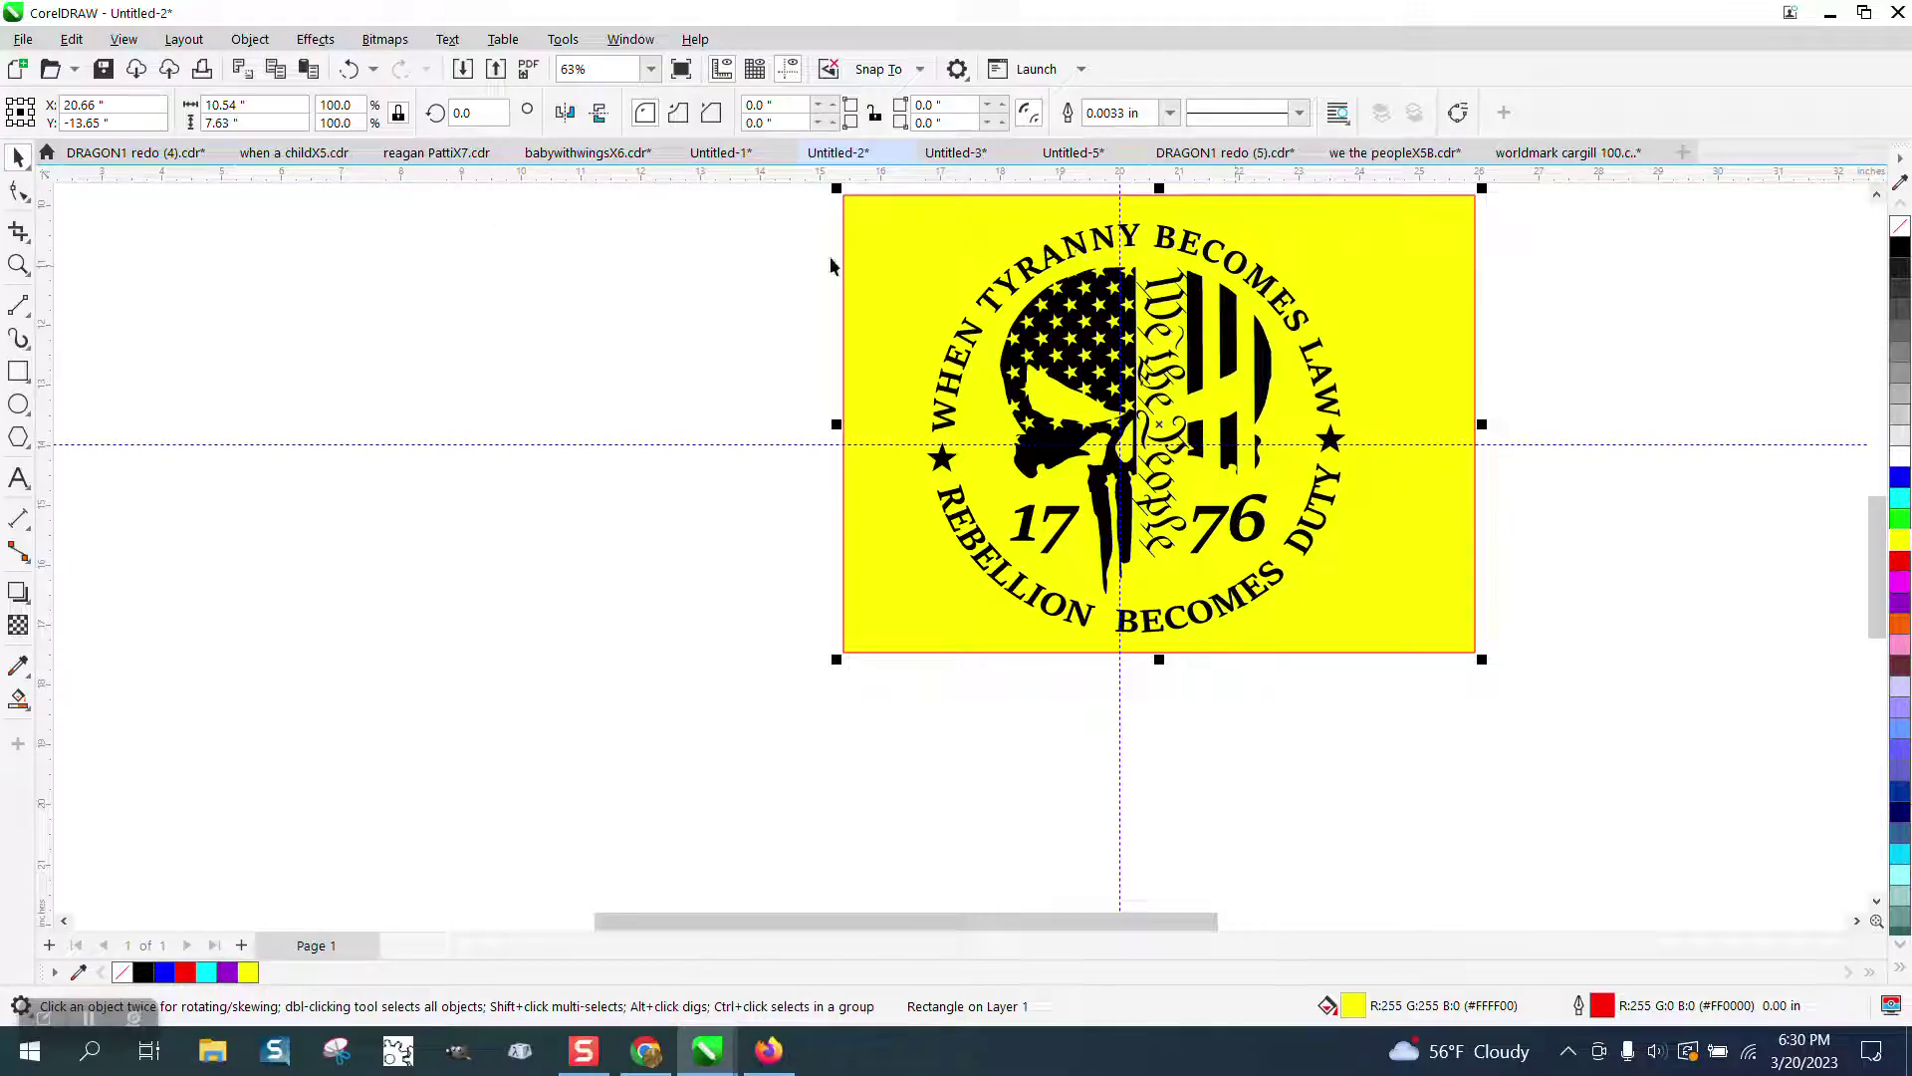
key(Delete)
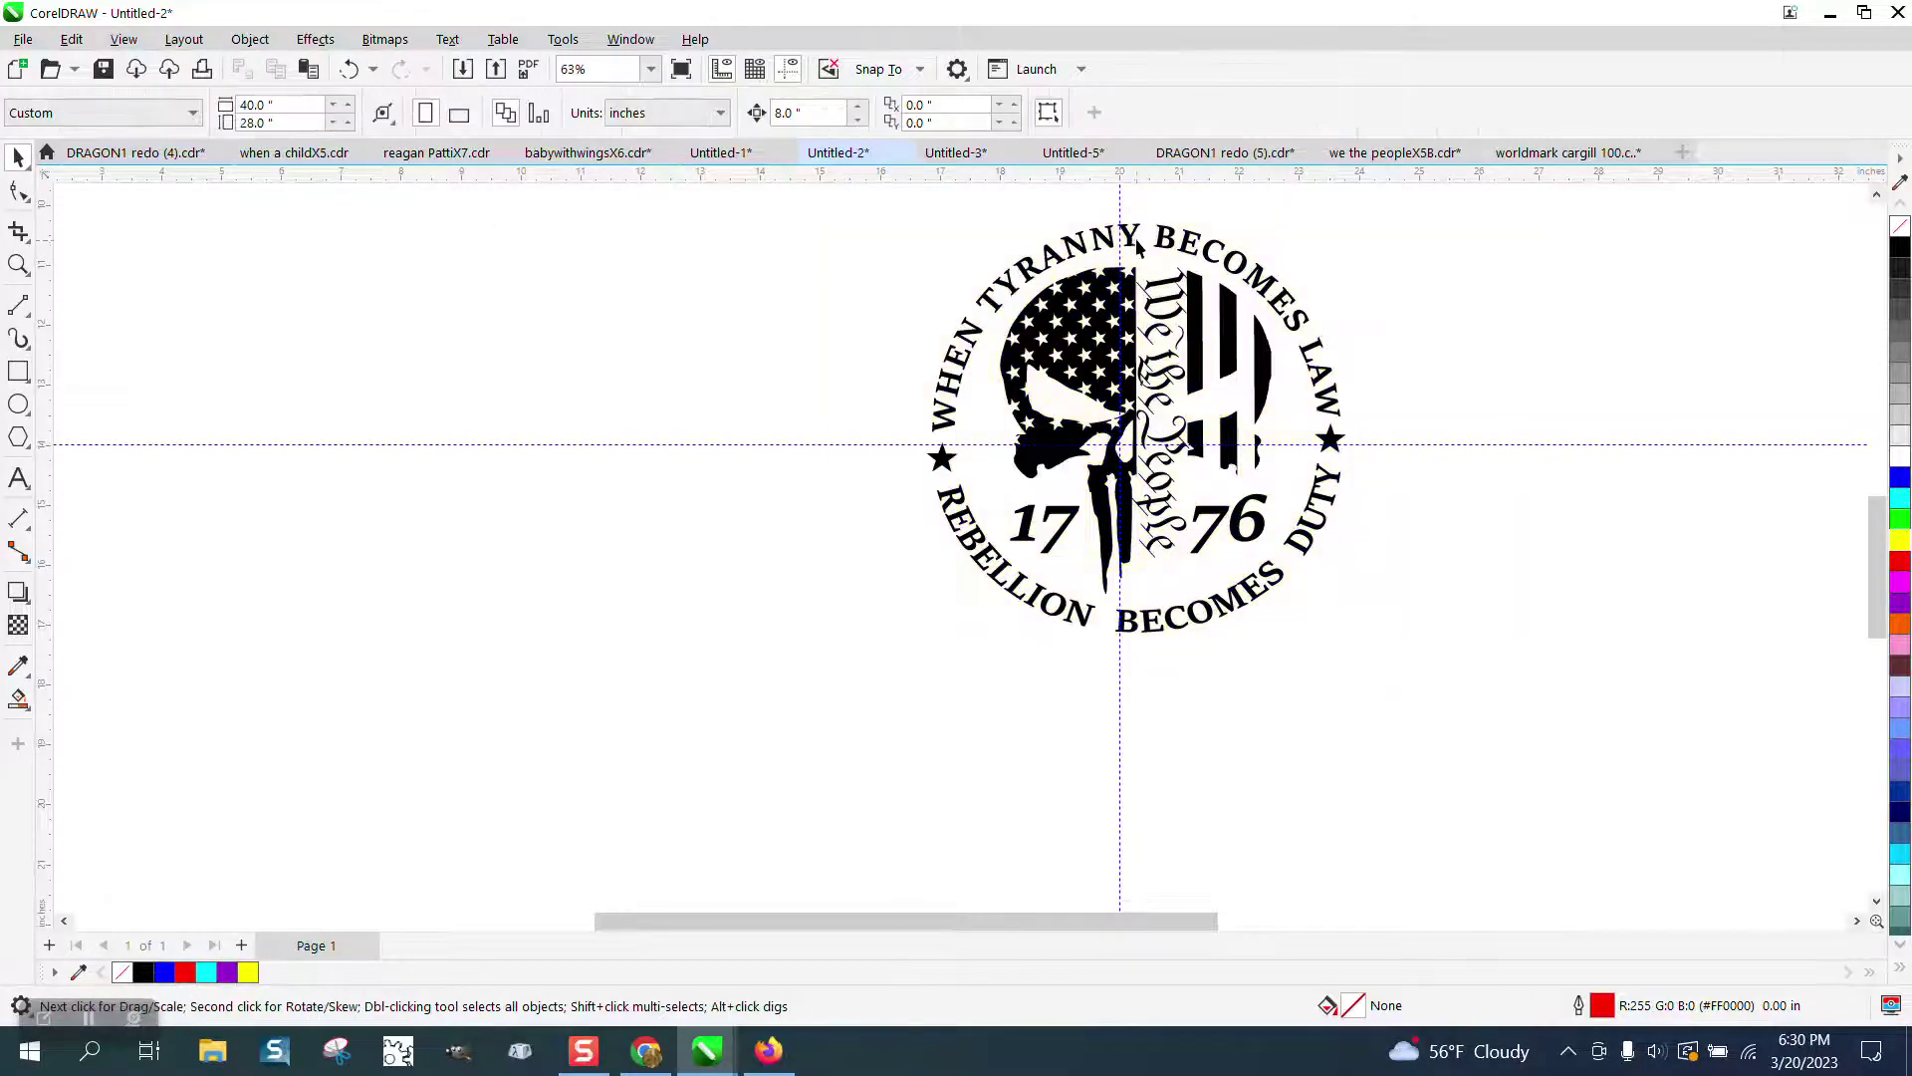
- Scale the grouped emblem down proportionally to a width of 3 inches
click(1163, 246)
drag(1350, 215, 1258, 306)
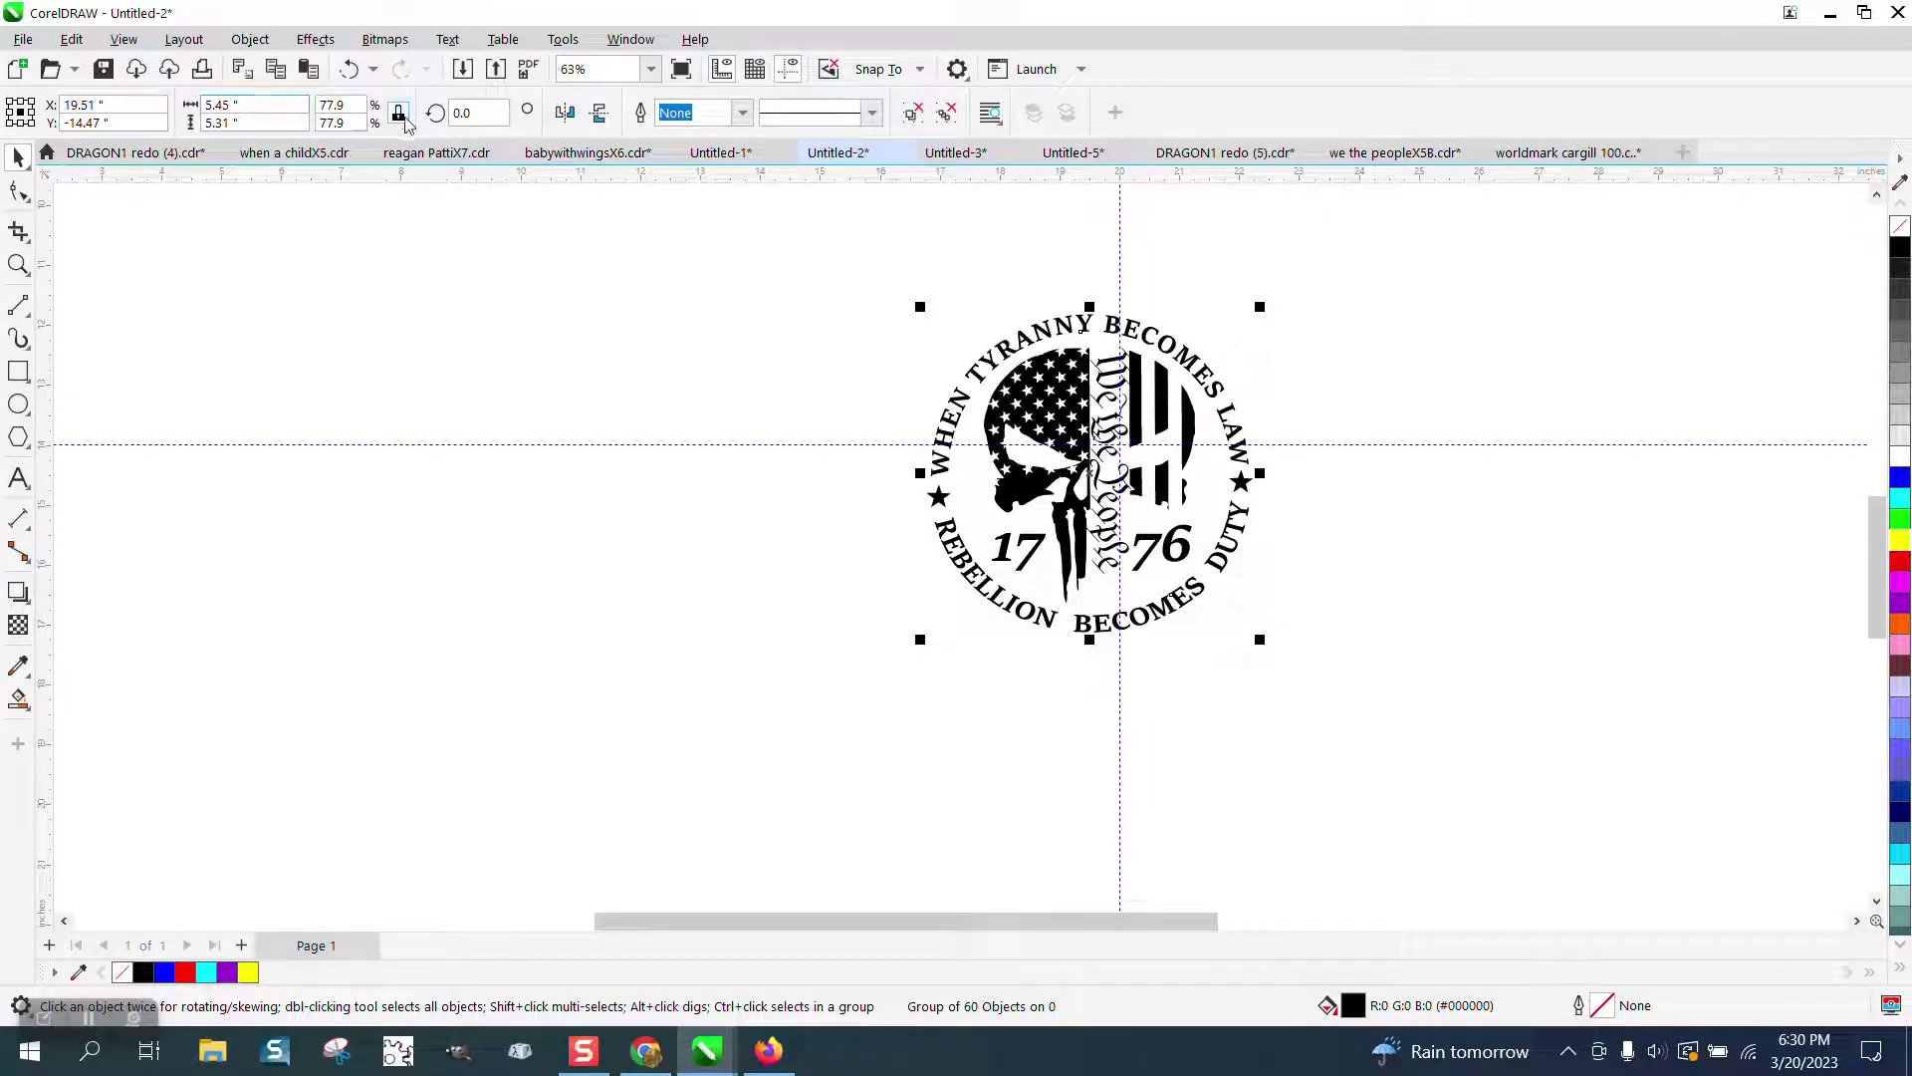
click(255, 106)
text(3)
key(Return)
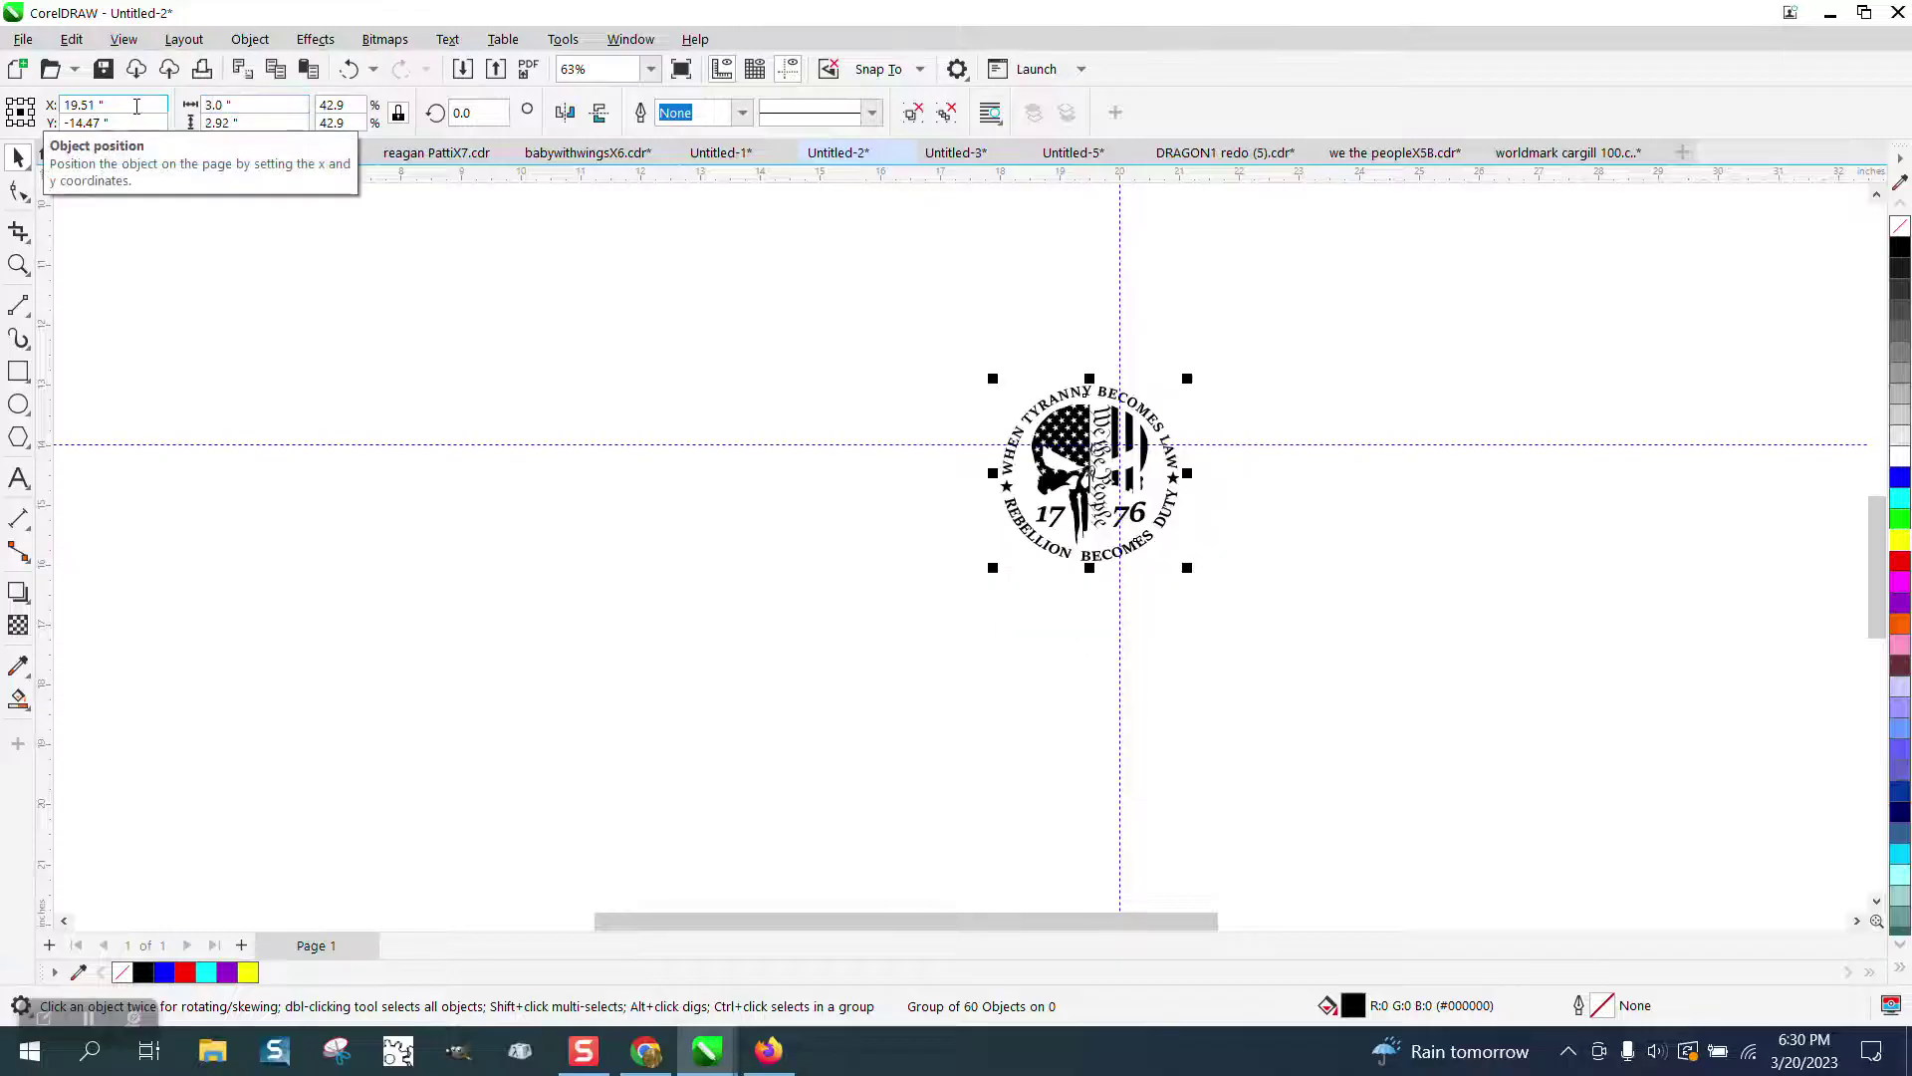
click(18, 264)
drag(916, 349, 1277, 611)
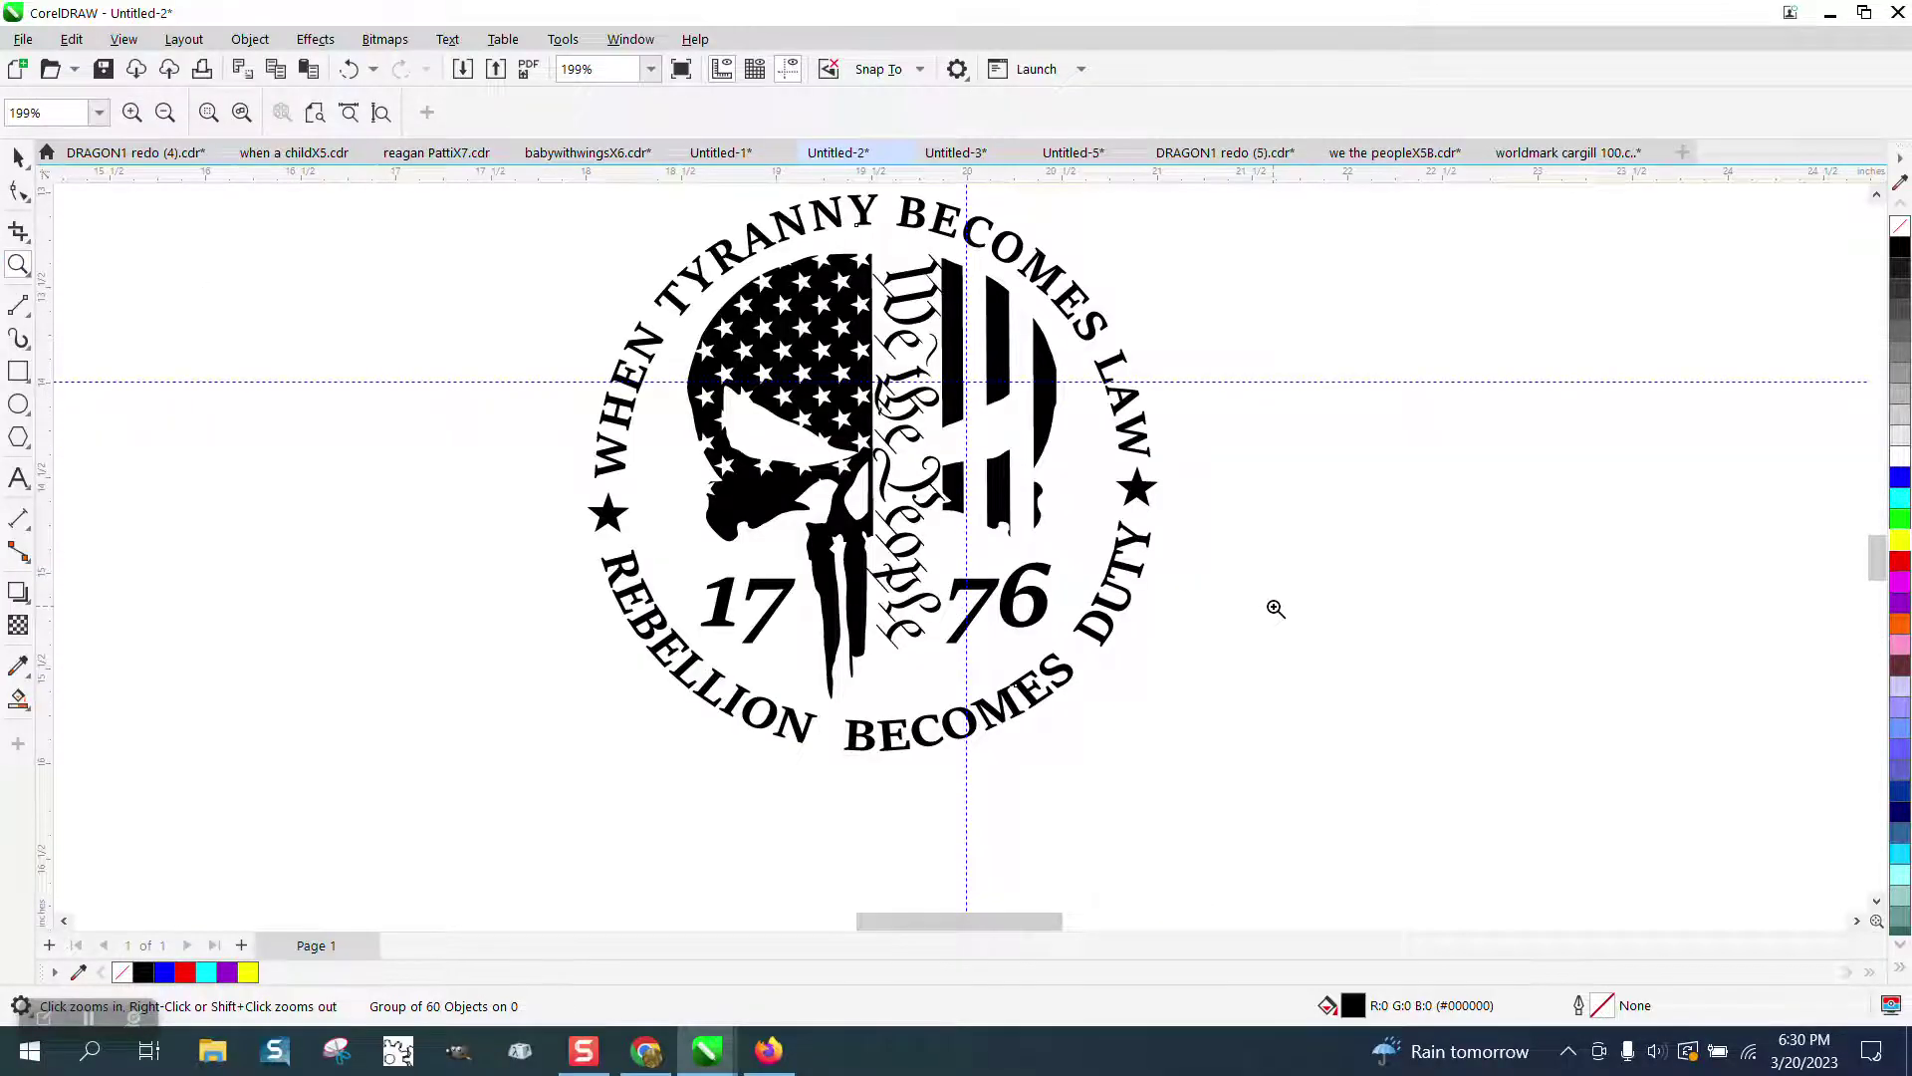